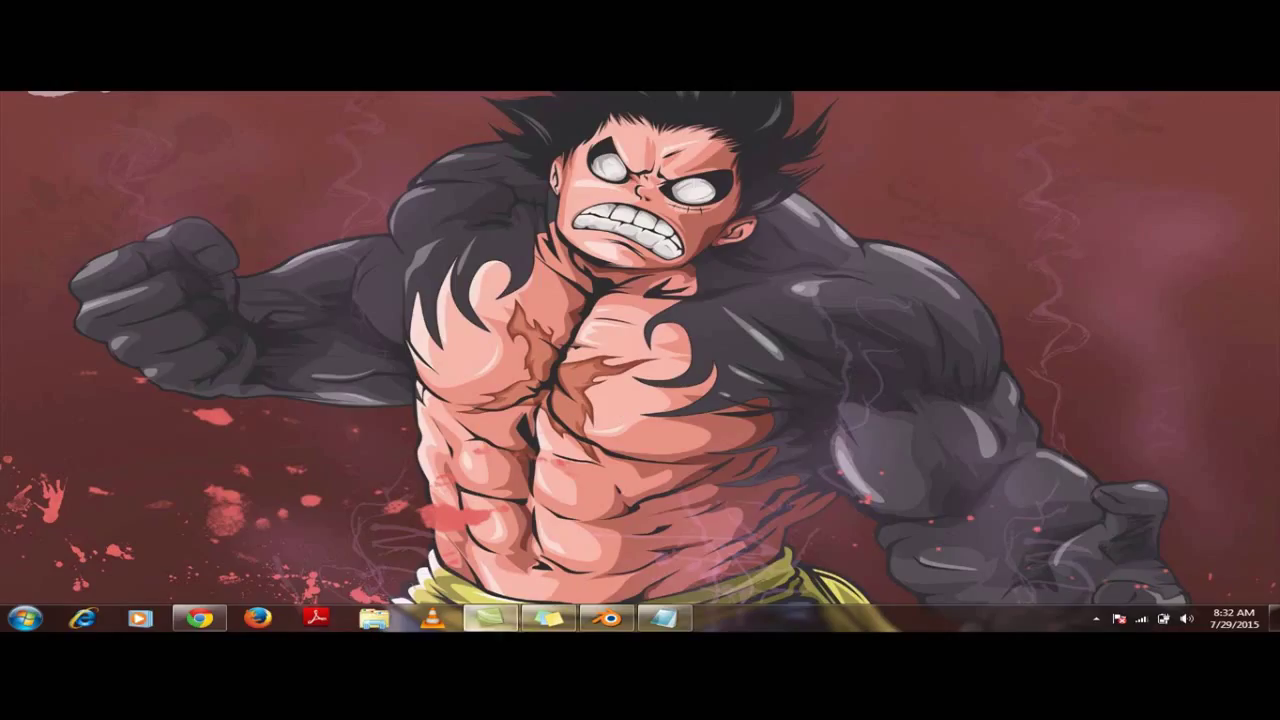
- Glance at the Blender shortcut notes, then hide them
{"action": "mouse_move", "coordinate": [664, 618]}
{"action": "left_click", "coordinate": [600, 584]}
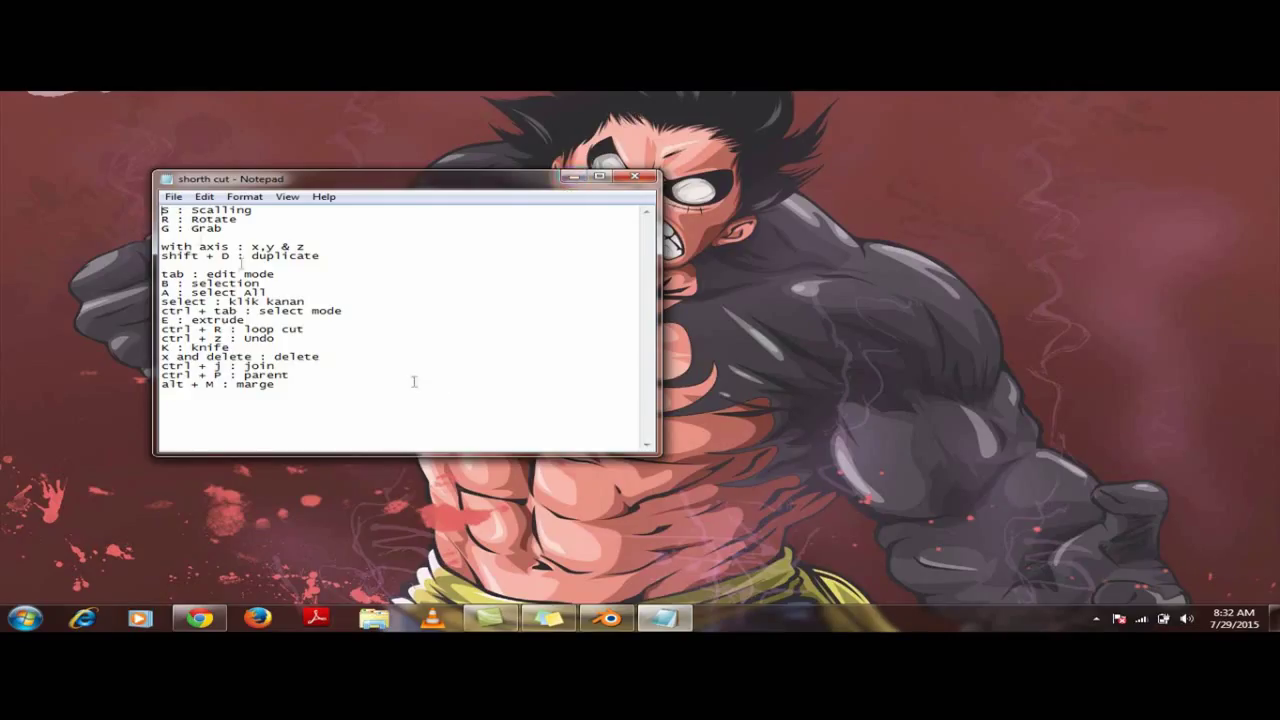
{"action": "left_click", "coordinate": [572, 177]}
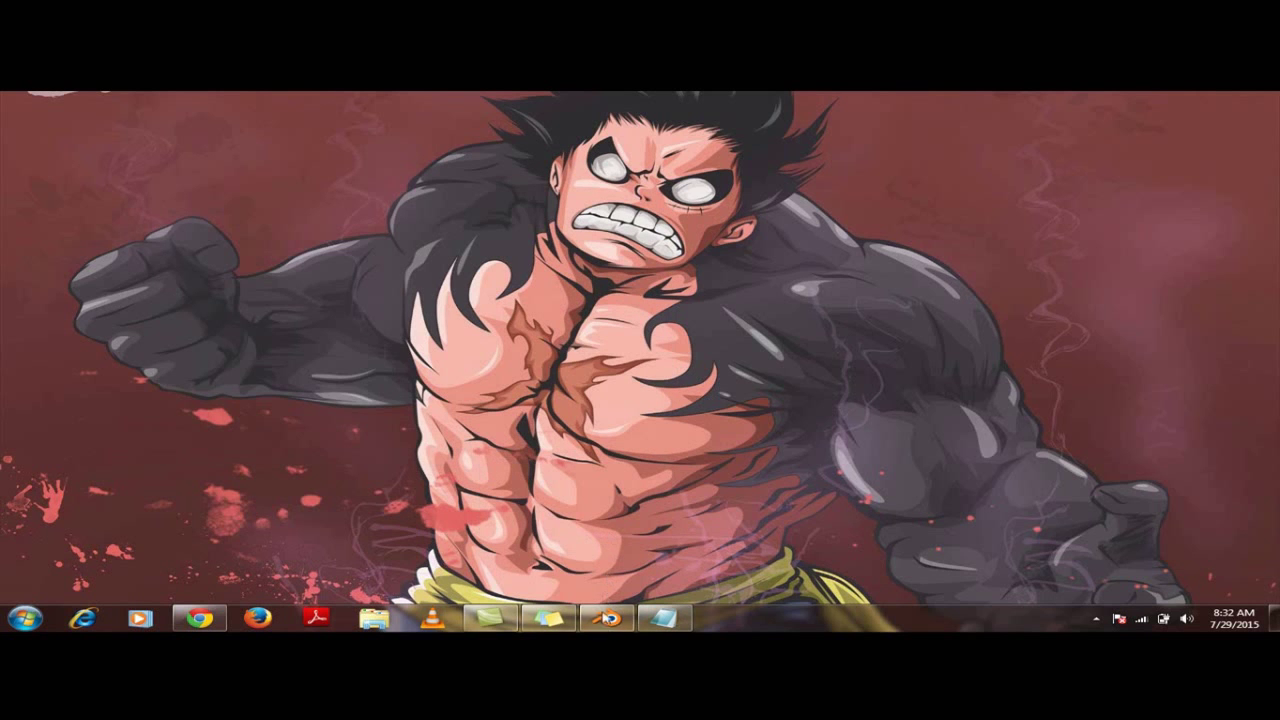
- Bring Blender forward and orbit to a lower, more frontal view of the cube
{"action": "left_click", "coordinate": [608, 618]}
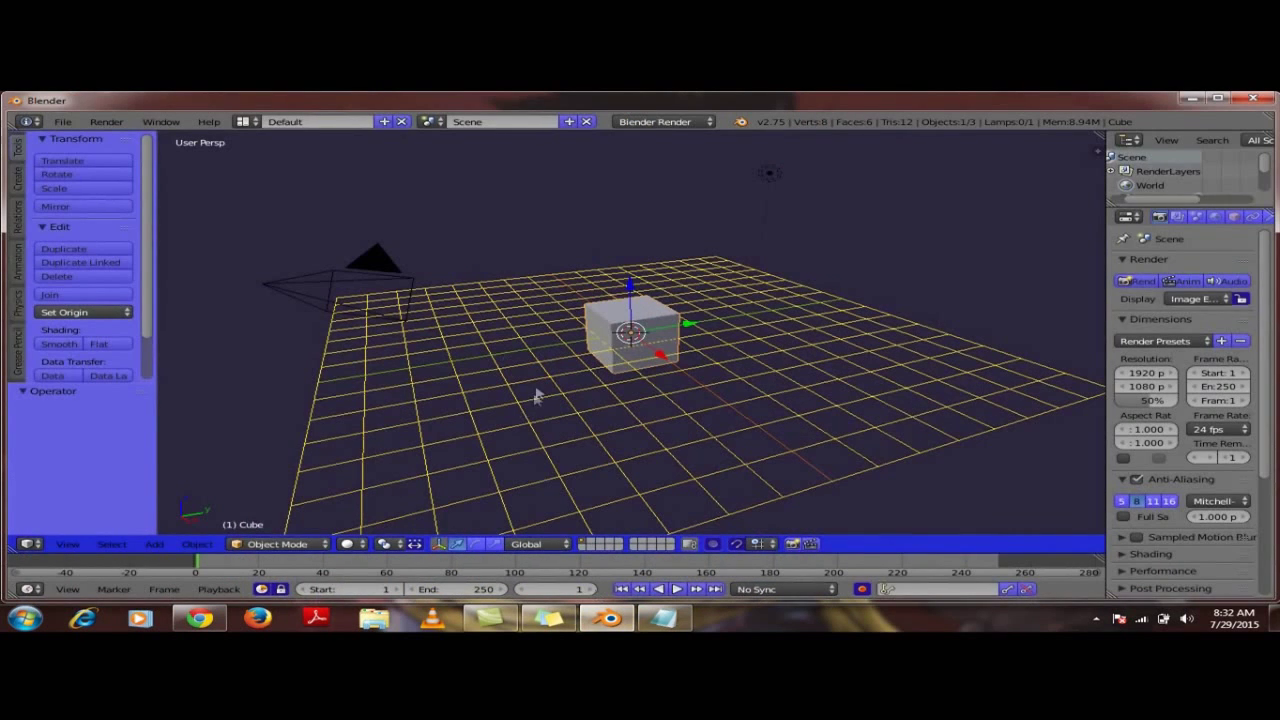
{"action": "scroll", "coordinate": [663, 349], "scroll_direction": "down", "scroll_amount": 3}
{"action": "scroll", "coordinate": [729, 363], "scroll_direction": "up", "scroll_amount": 8}
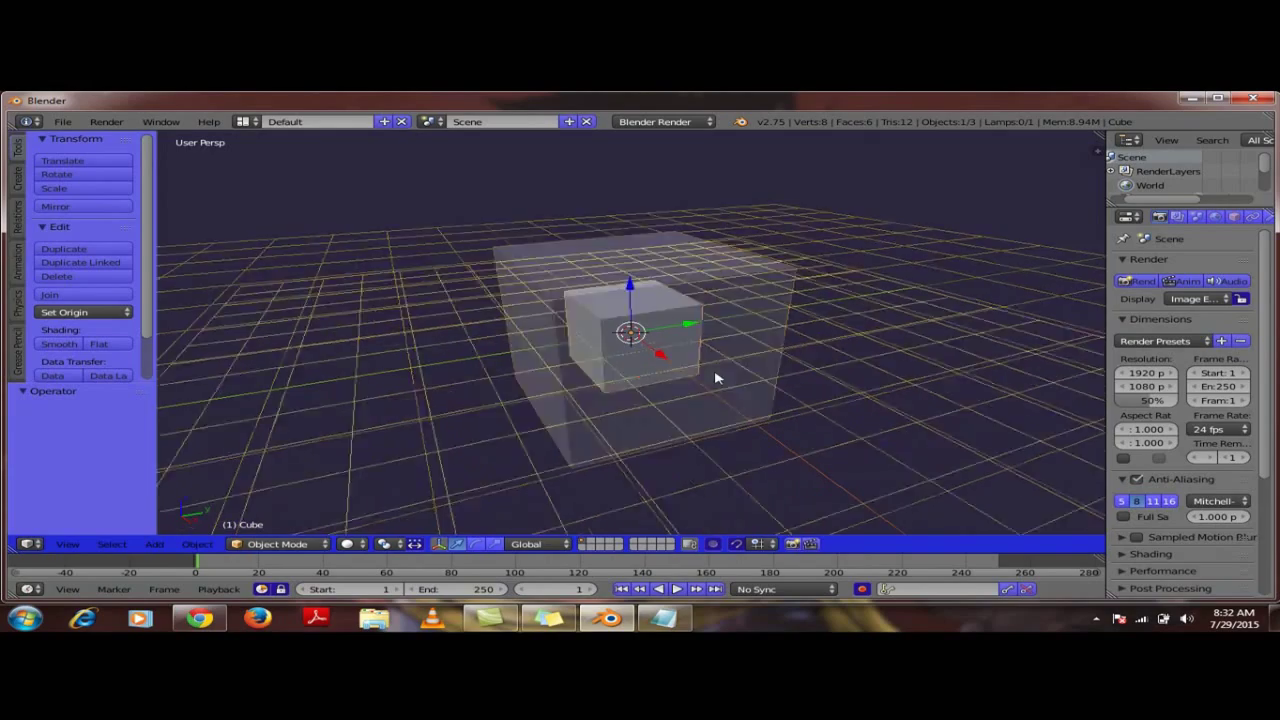
{"action": "middle_click_drag", "start_coordinate": [716, 377], "coordinate": [648, 384]}
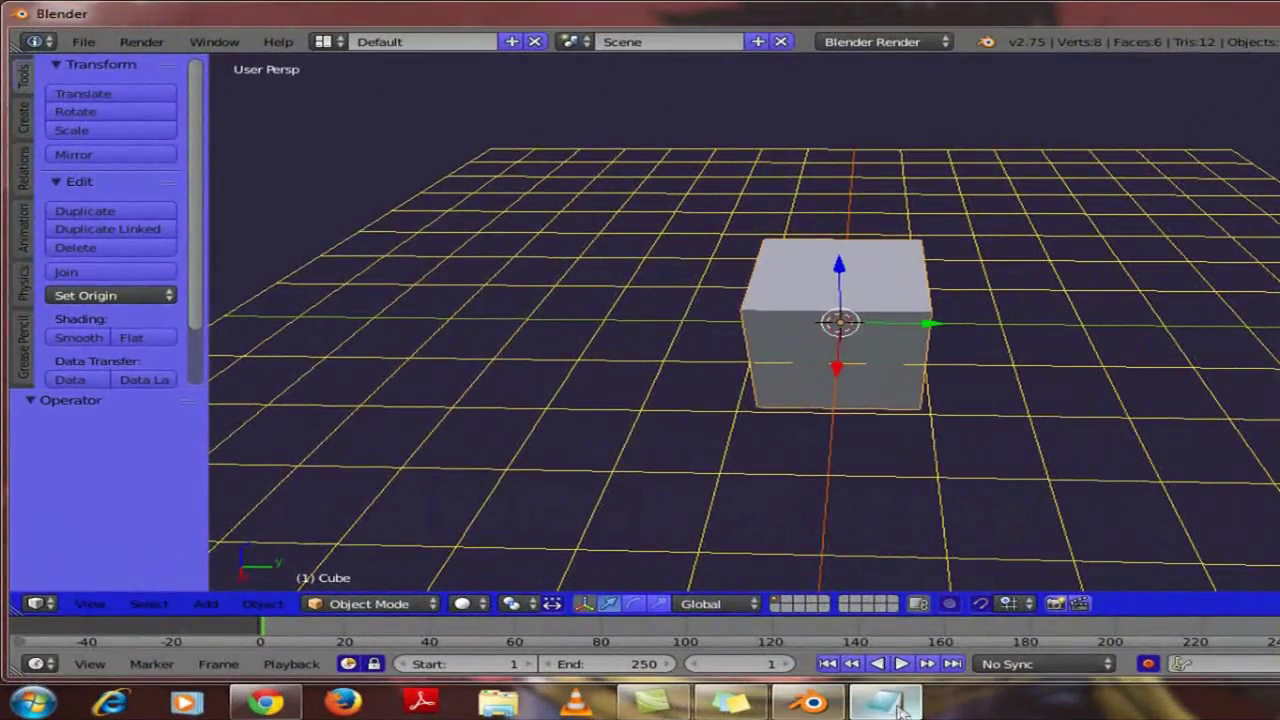
- Highlight the scale, rotate and grab lines in the shortcut notes, then return to Blender
{"action": "key", "text": "alt+Tab"}
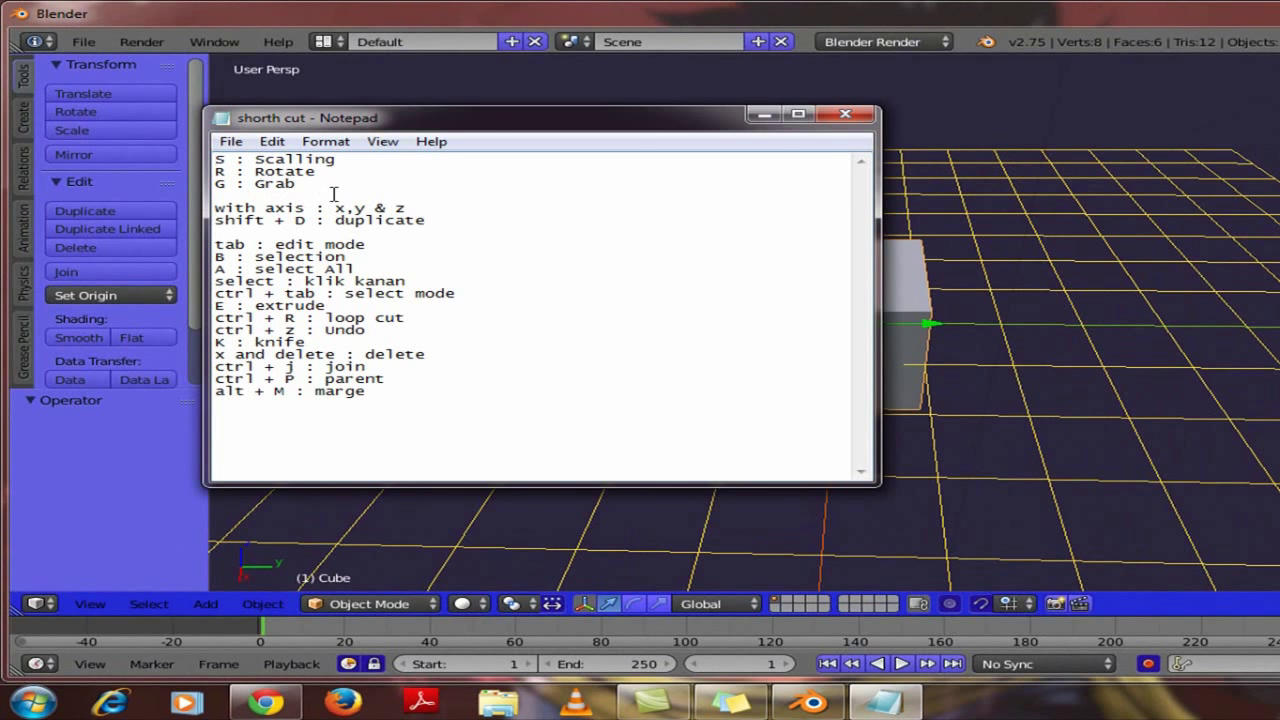
{"action": "left_click_drag", "start_coordinate": [300, 184], "coordinate": [214, 157]}
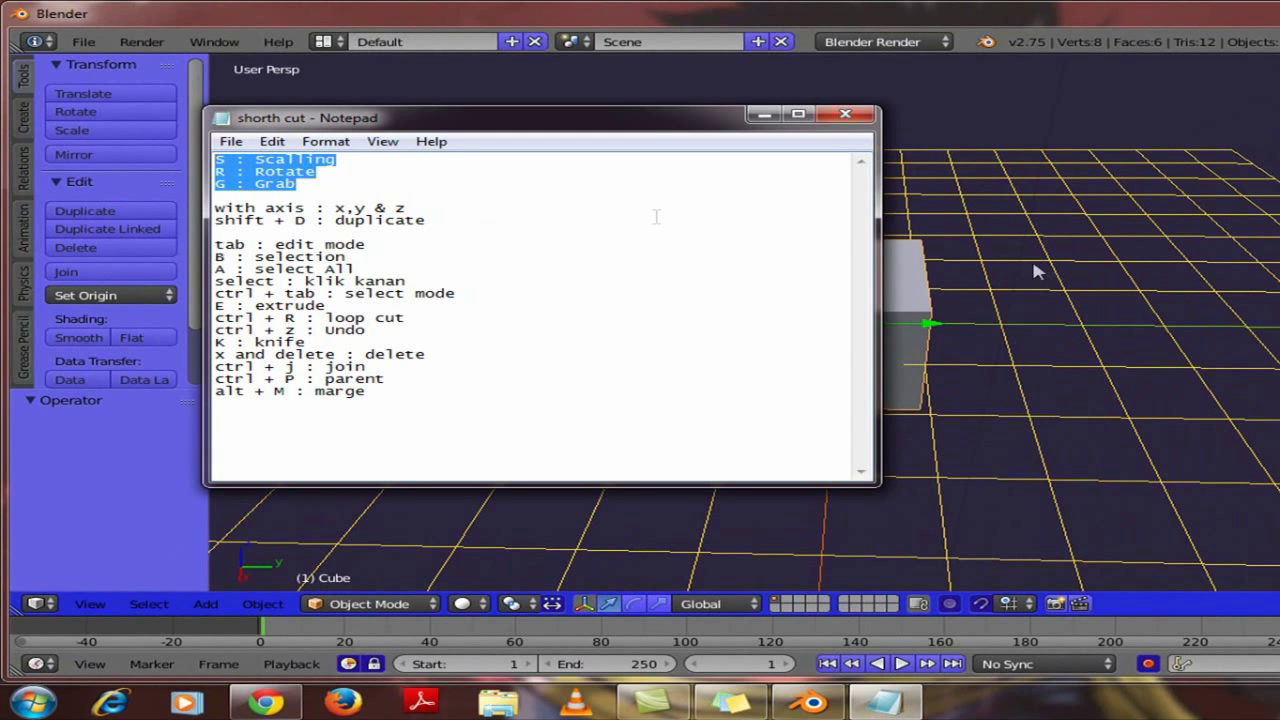
{"action": "left_click", "coordinate": [1015, 296]}
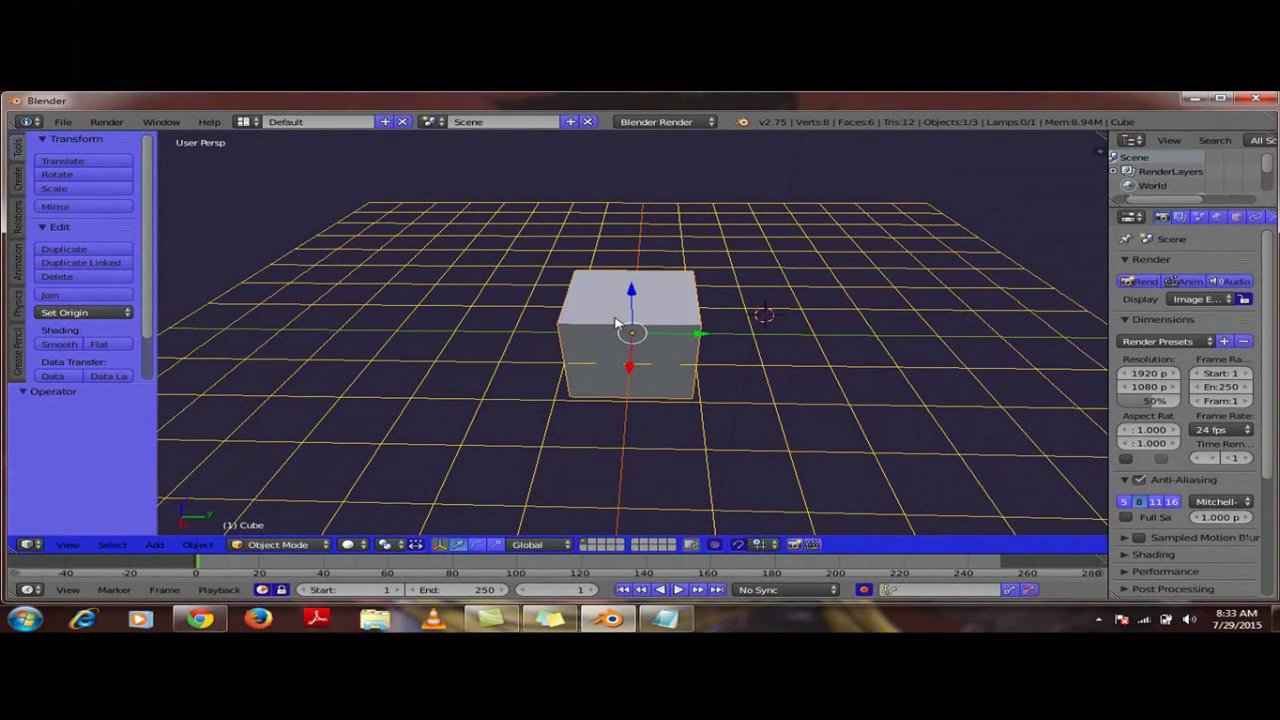
- Scale the cube uniformly to 1.497 on X, Y and Z
{"action": "key", "text": "s"}
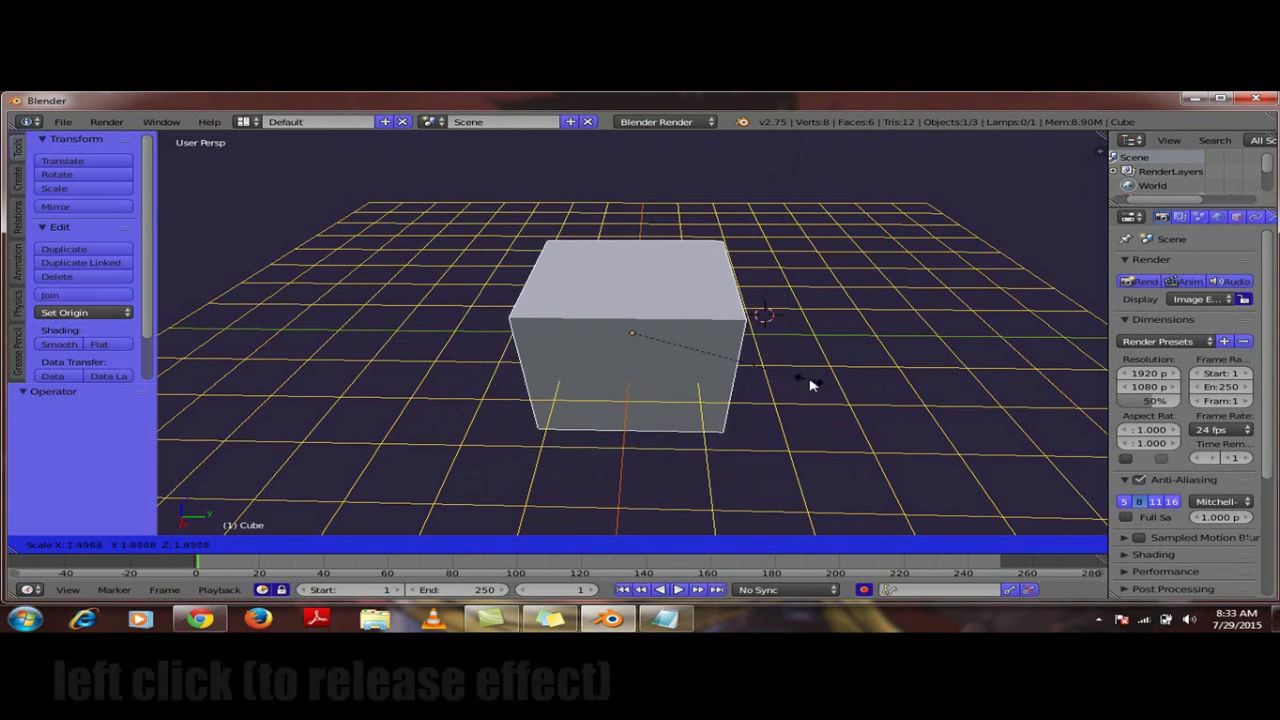
{"action": "left_click", "coordinate": [812, 384]}
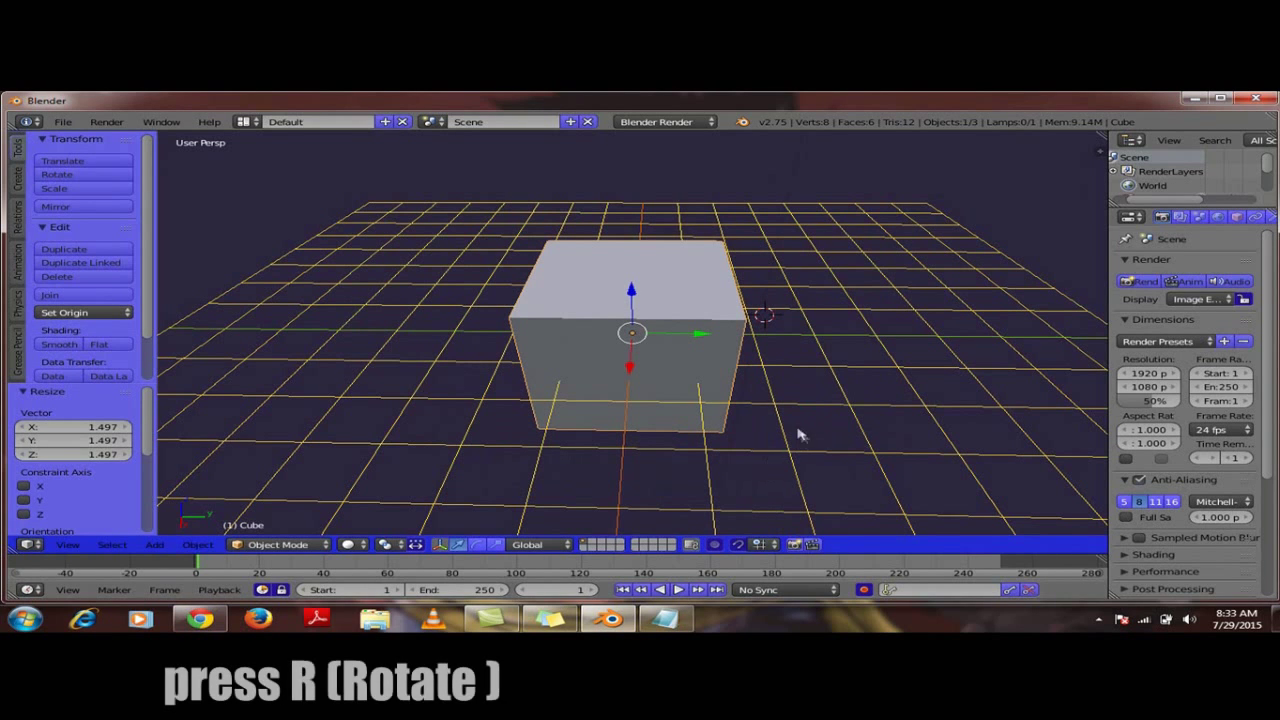
{"action": "key", "text": "r"}
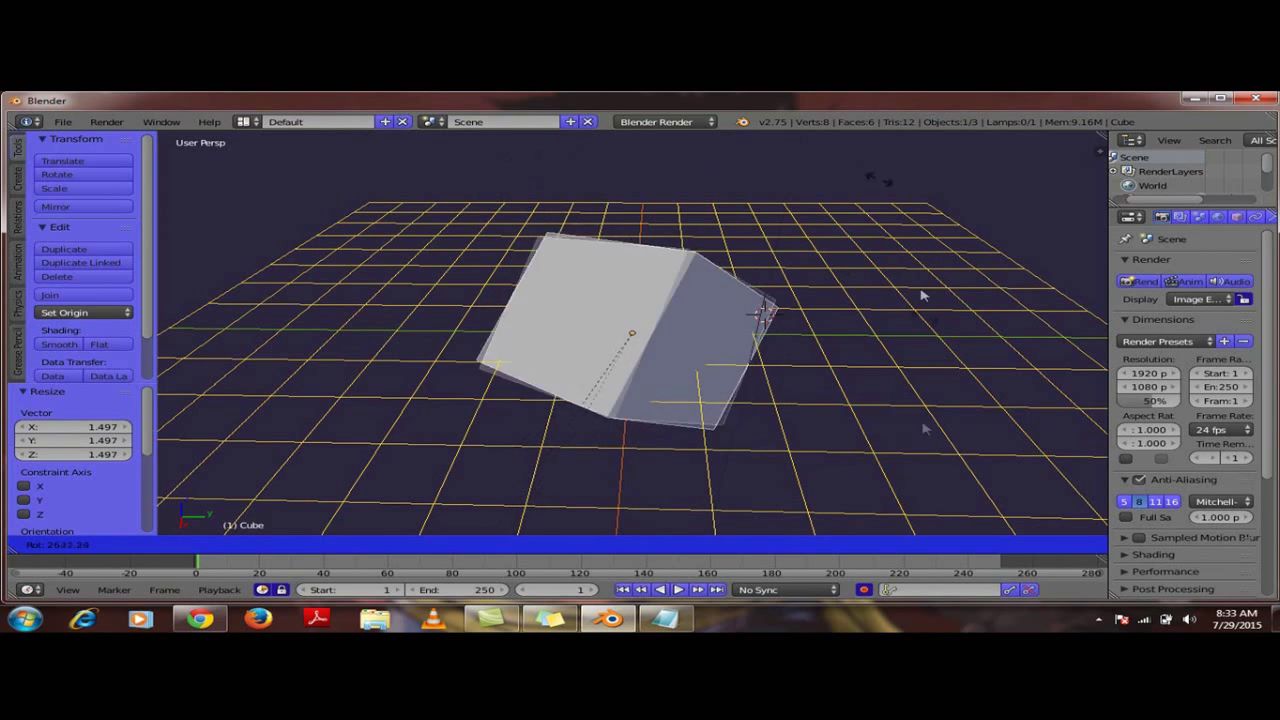
{"action": "left_click", "coordinate": [688, 270]}
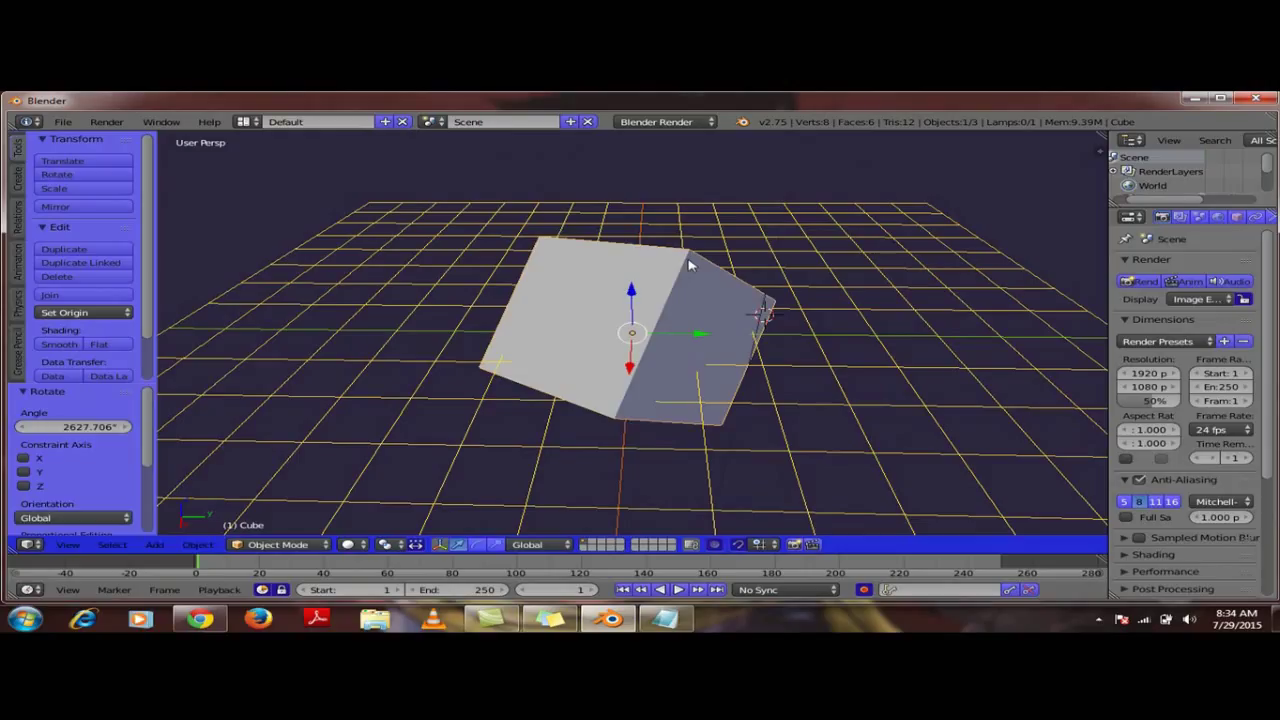
{"action": "key", "text": "ctrl+z"}
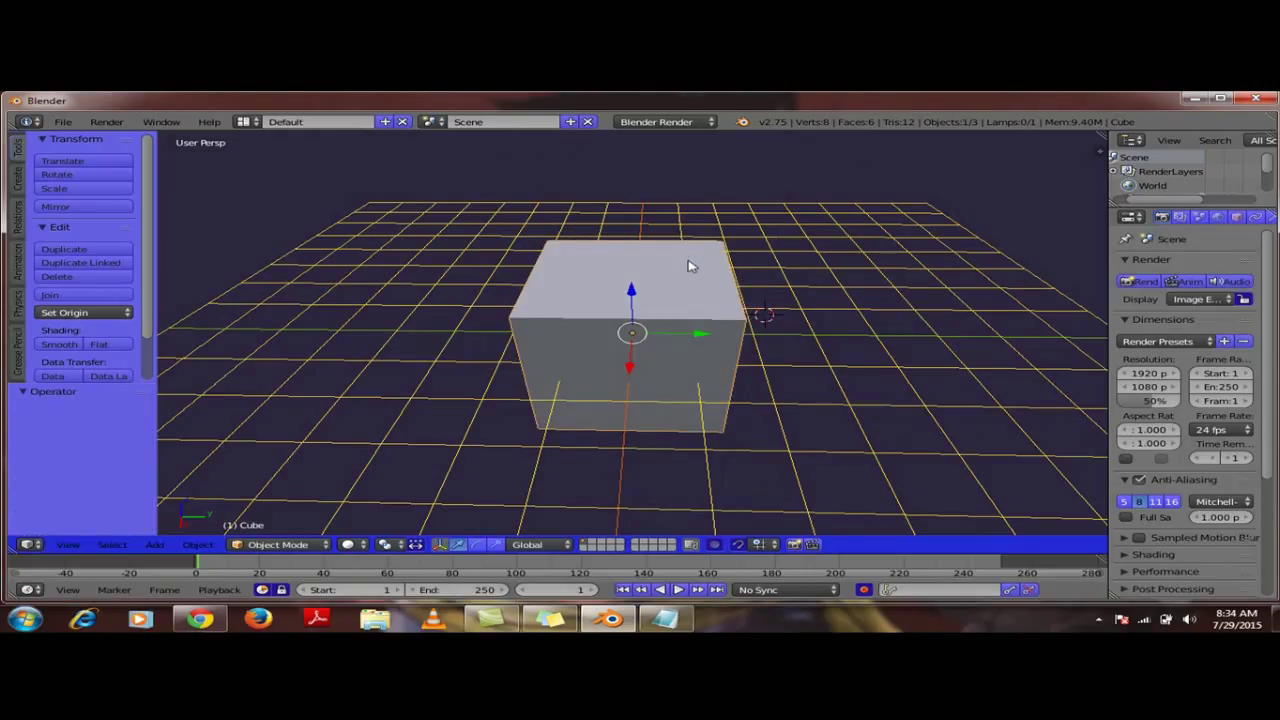
{"action": "key", "text": "g"}
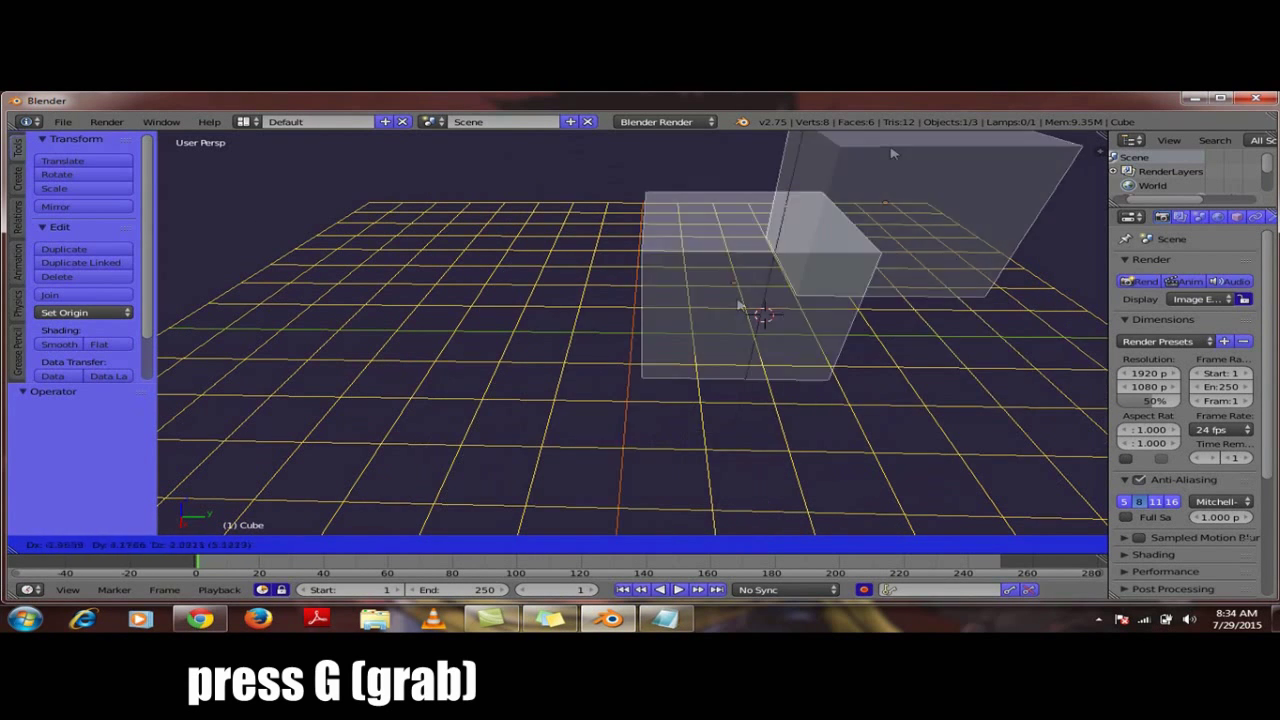
{"action": "left_click", "coordinate": [944, 230]}
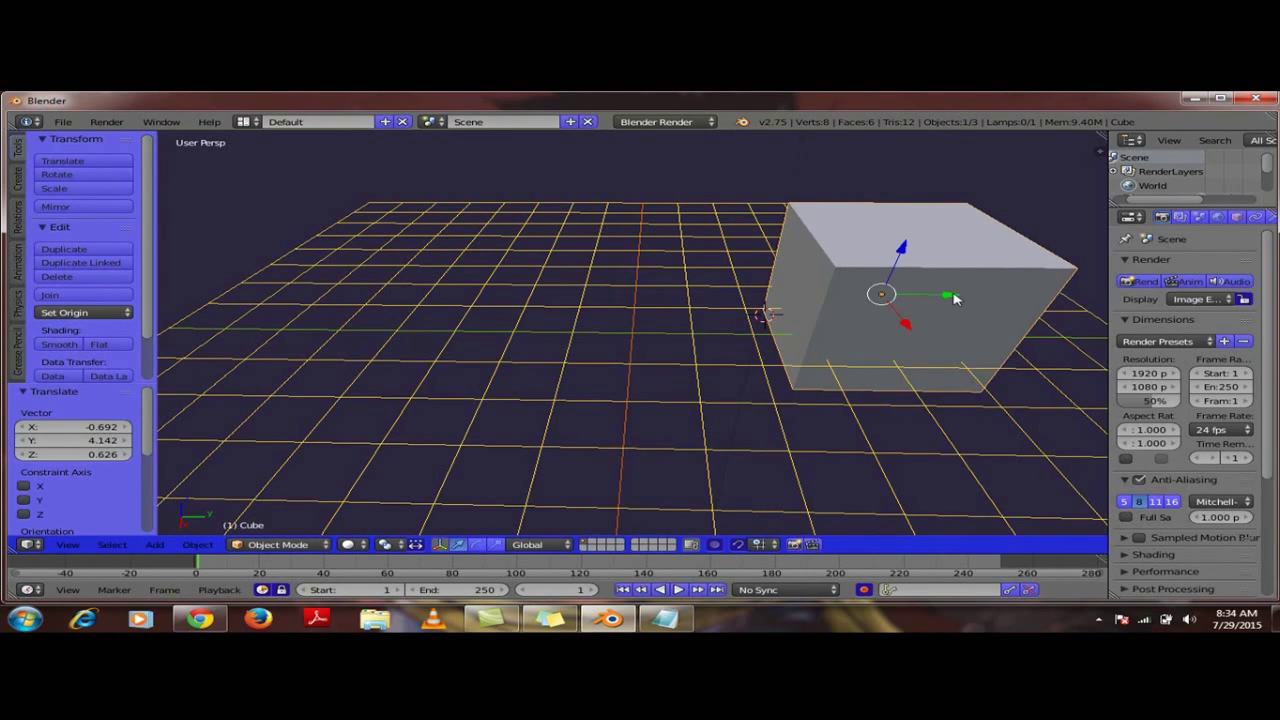
{"action": "key", "text": "g"}
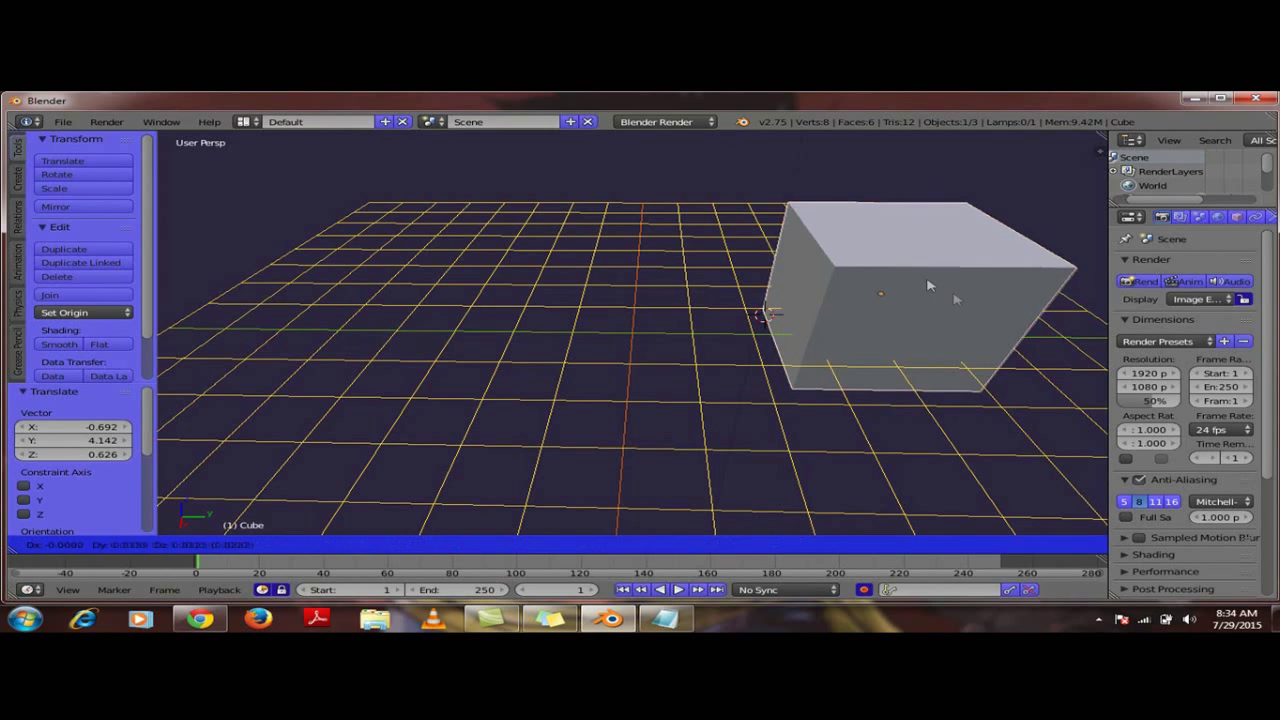
{"action": "left_click", "coordinate": [463, 302]}
{"action": "key", "text": "g"}
{"action": "left_click", "coordinate": [619, 424]}
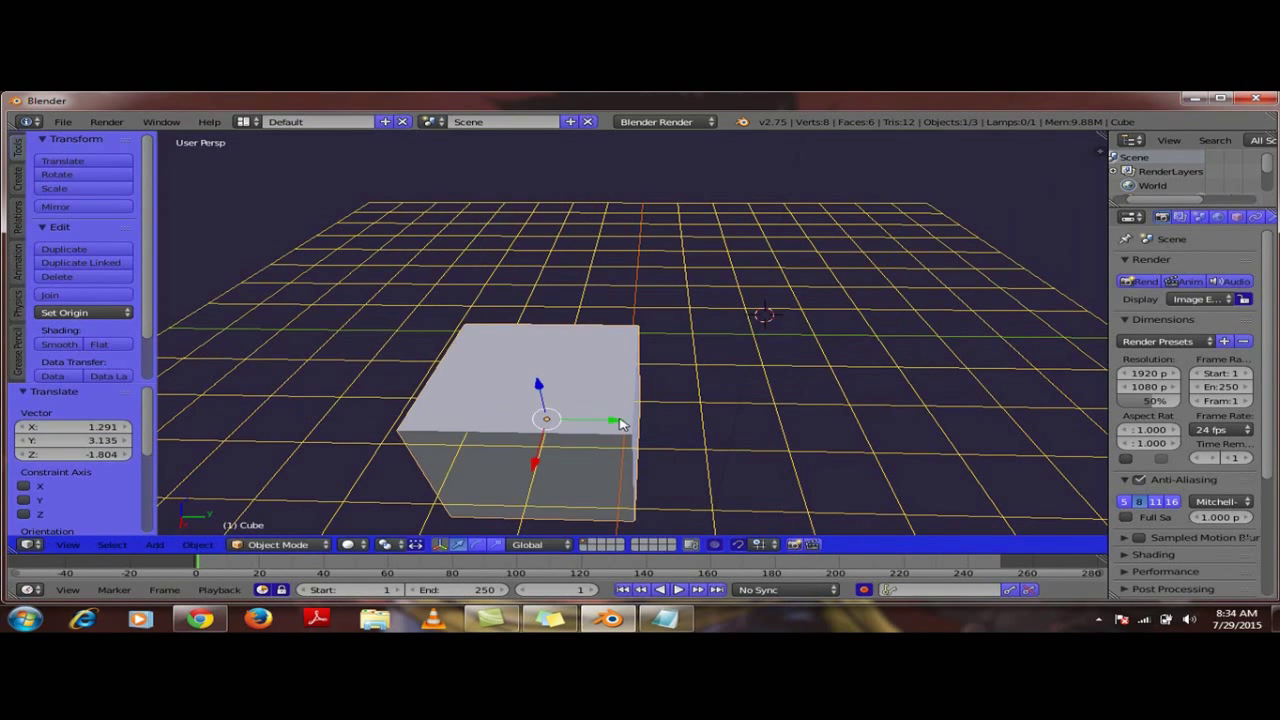
{"action": "key", "text": "ctrl+z"}
{"action": "key", "text": "ctrl+z"}
{"action": "key", "text": "ctrl+z"}
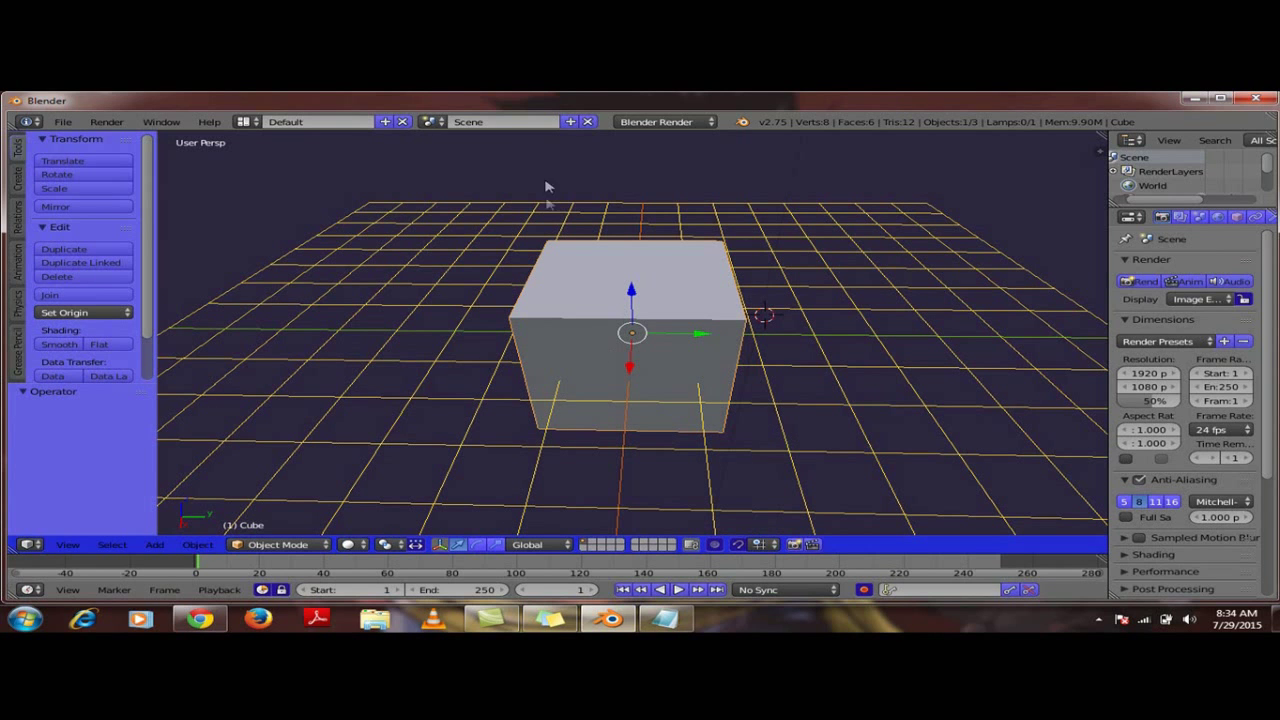
- Set the 3D cursor on the cube's front face after a trial placement on the grid
{"action": "scroll", "coordinate": [632, 332], "scroll_direction": "up", "scroll_amount": 8}
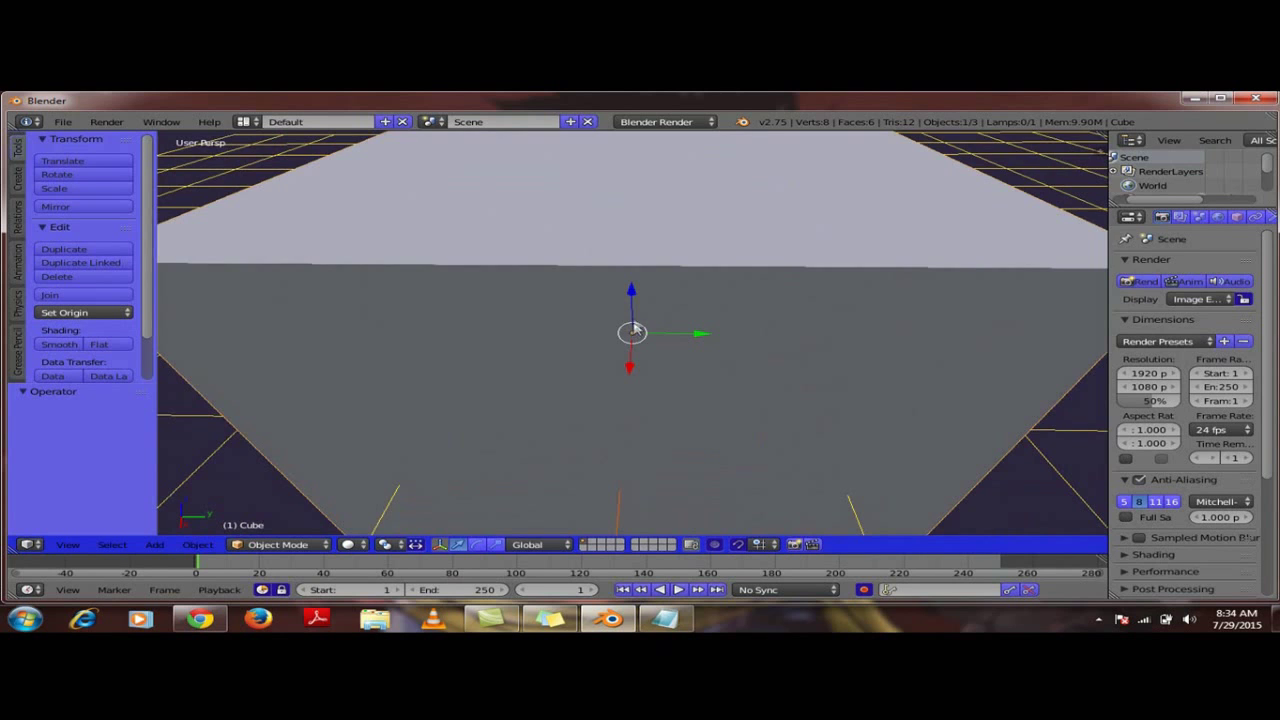
{"action": "scroll", "coordinate": [632, 332], "scroll_direction": "down", "scroll_amount": 6}
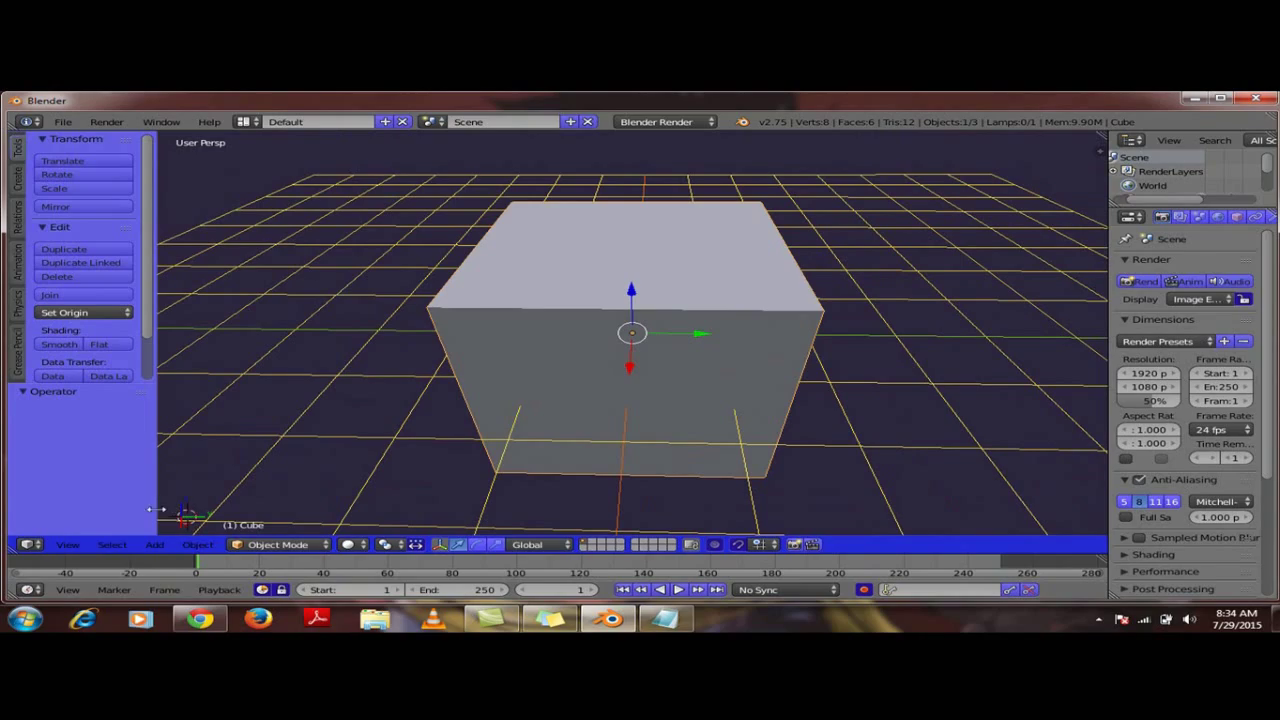
{"action": "left_click", "coordinate": [221, 496]}
{"action": "left_click", "coordinate": [561, 380]}
{"action": "scroll", "coordinate": [648, 345], "scroll_direction": "down", "scroll_amount": 4}
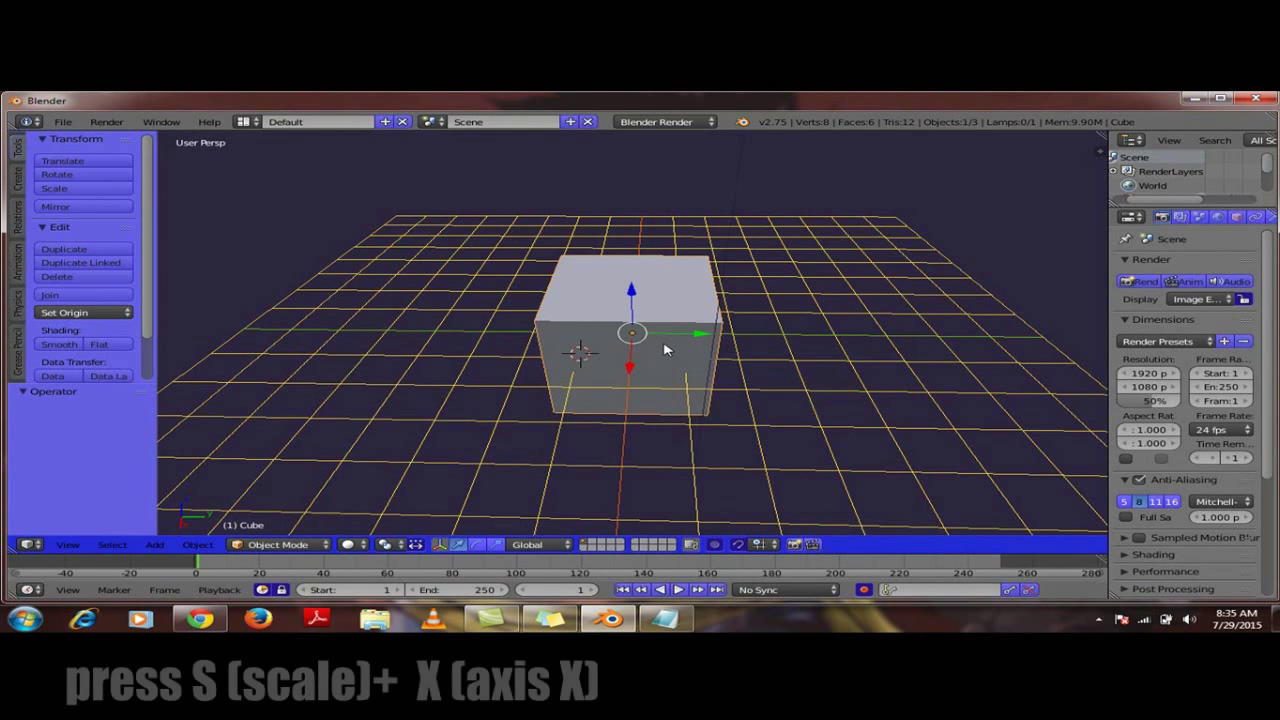
{"action": "key", "text": "s"}
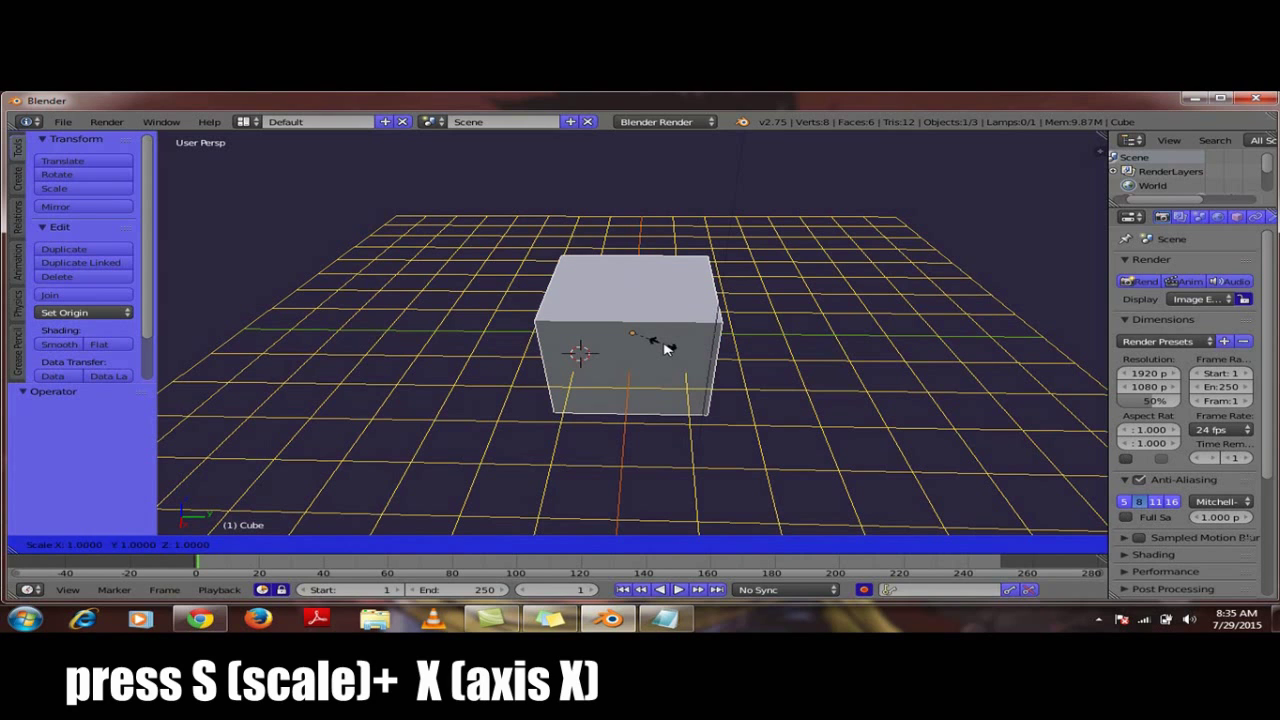
{"action": "key", "text": "x"}
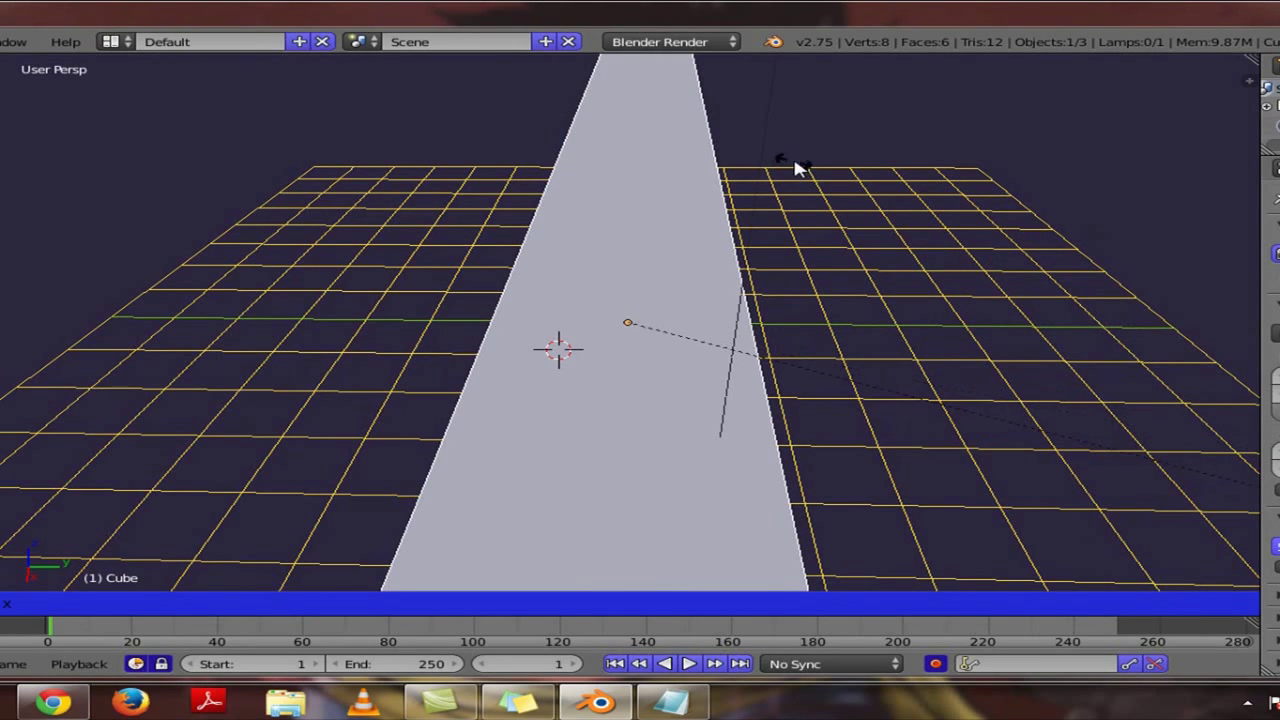
{"action": "left_click", "coordinate": [278, 379]}
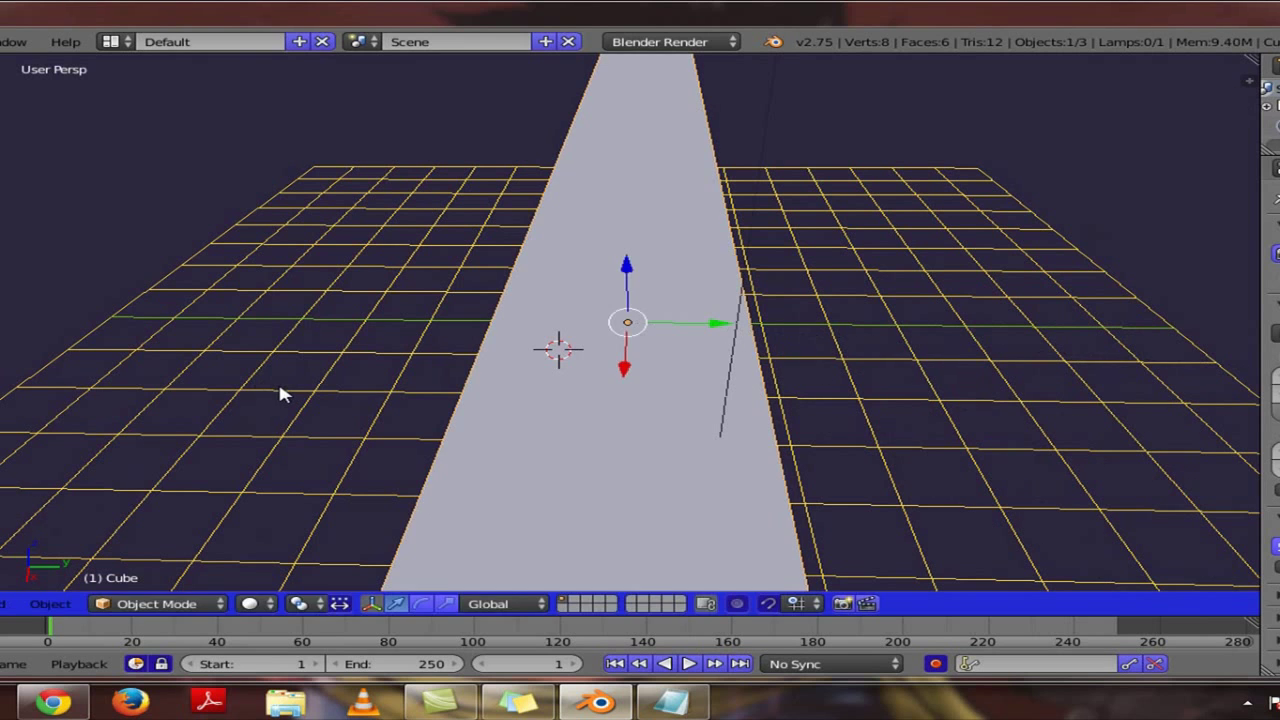
{"action": "key", "text": "ctrl+z"}
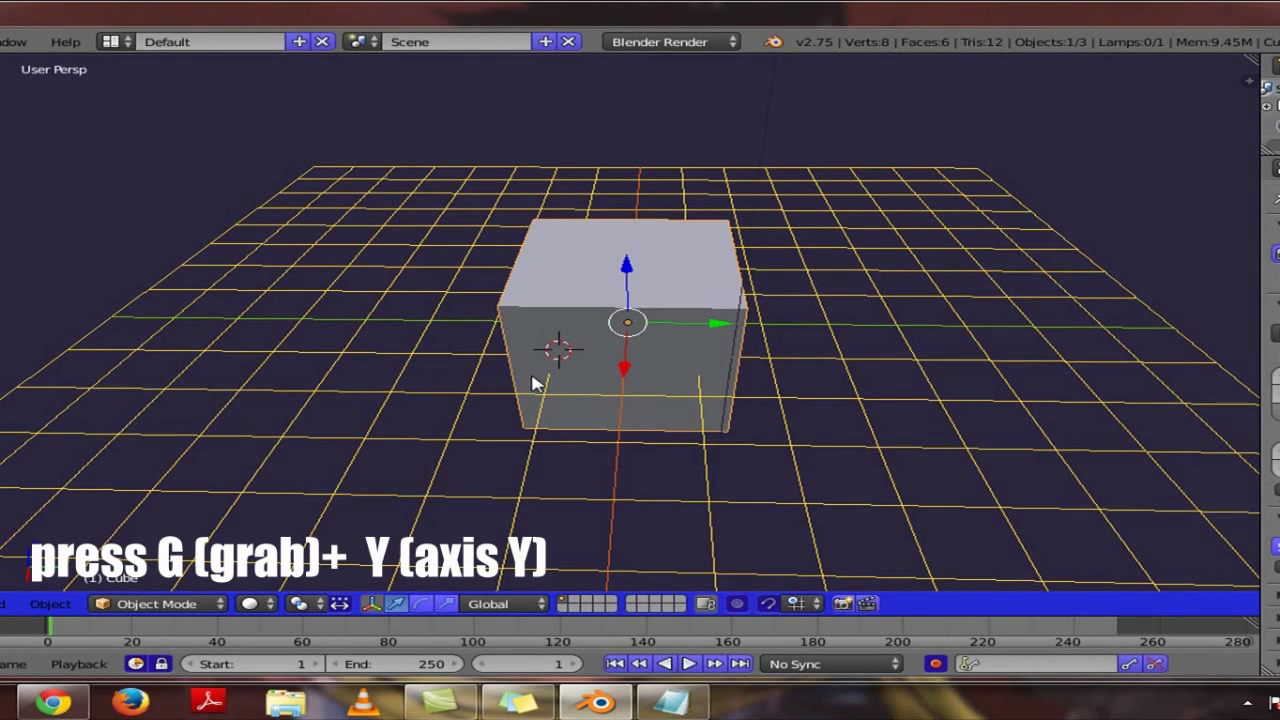
- Move the cube along global Y and confirm it near the grid centre
{"action": "key", "text": "g"}
{"action": "key", "text": "y"}
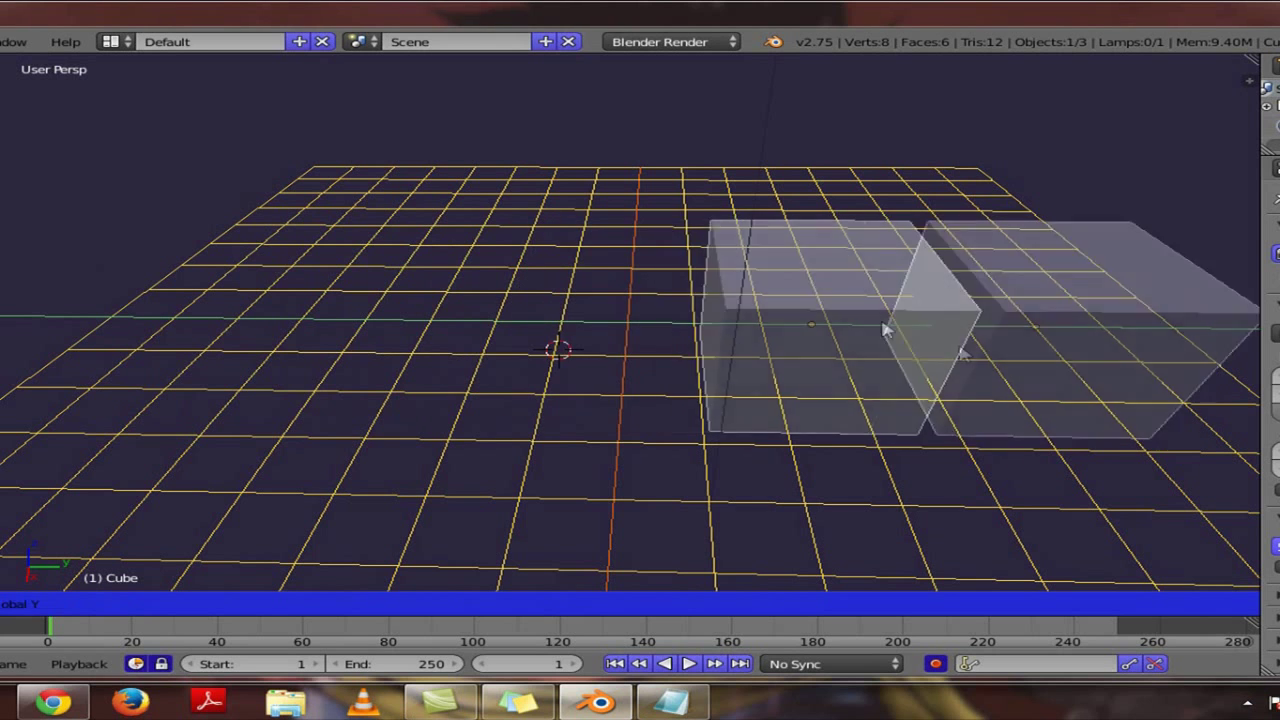
{"action": "left_click", "coordinate": [572, 366]}
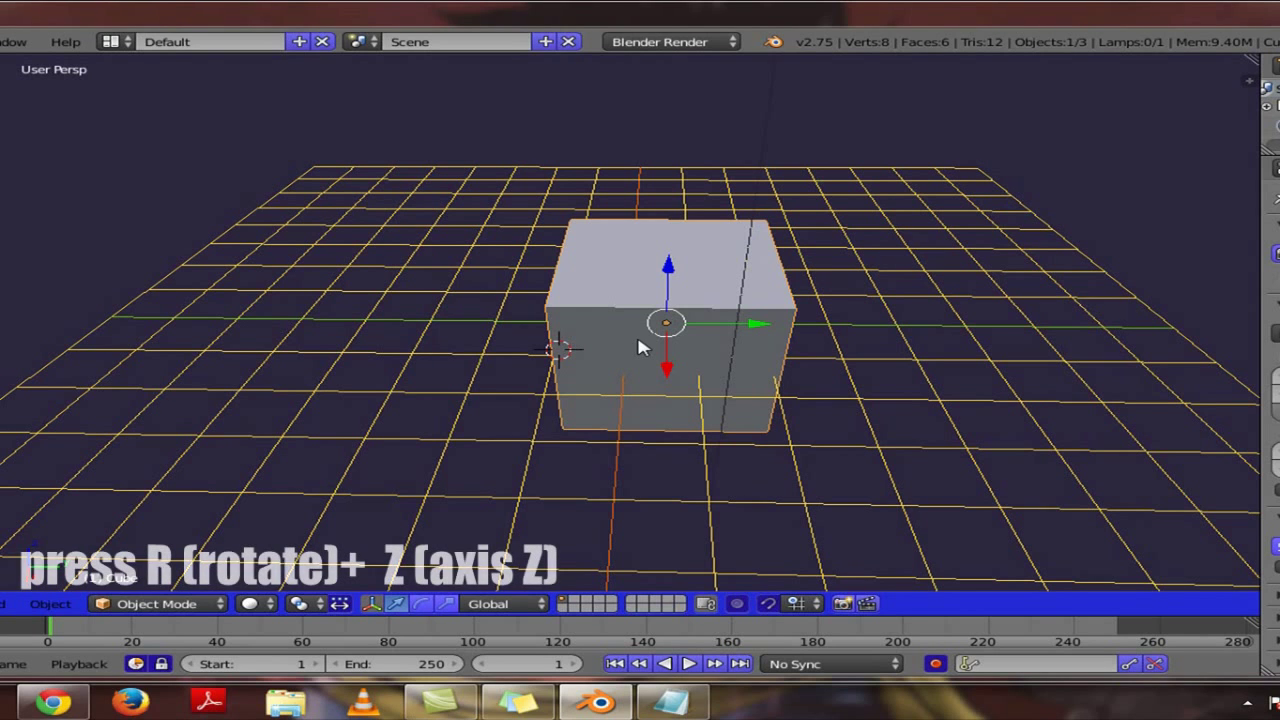
- Try a Z-axis rotation of the cube, undo it, then open the shortcut notes at the axis line
{"action": "key", "text": "r"}
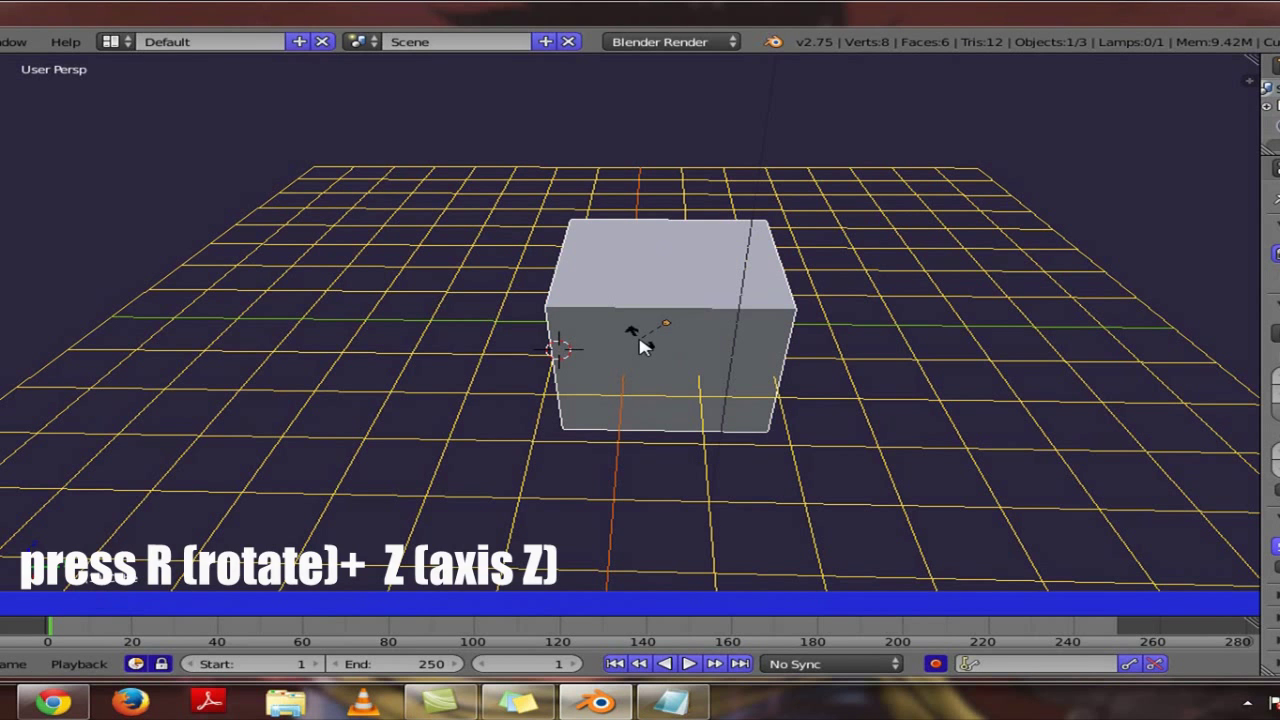
{"action": "key", "text": "z"}
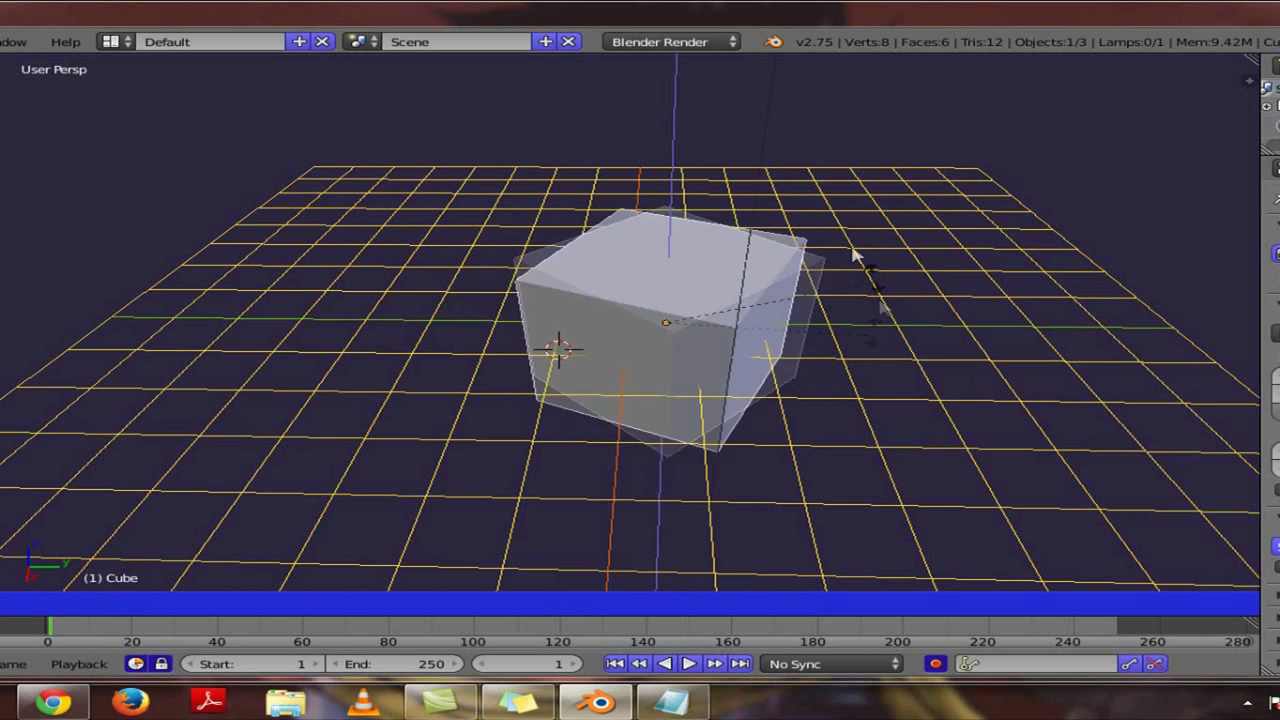
{"action": "left_click", "coordinate": [760, 238]}
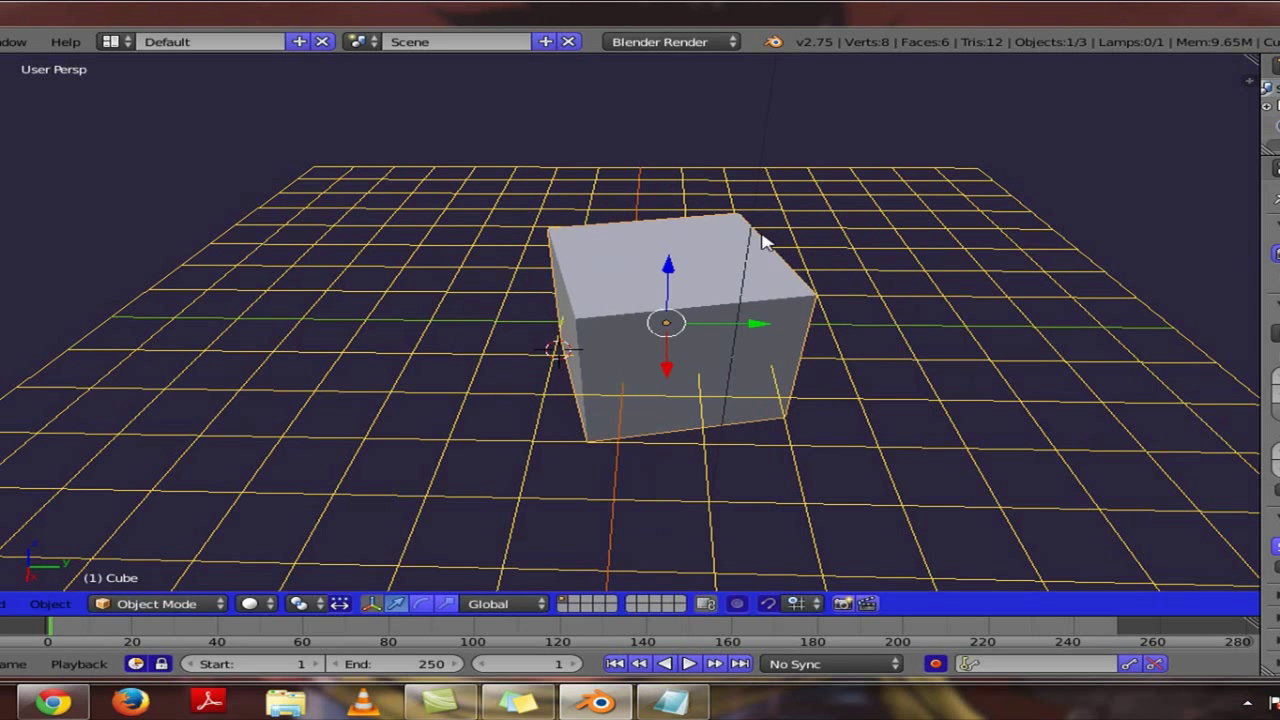
{"action": "key", "text": "ctrl+z"}
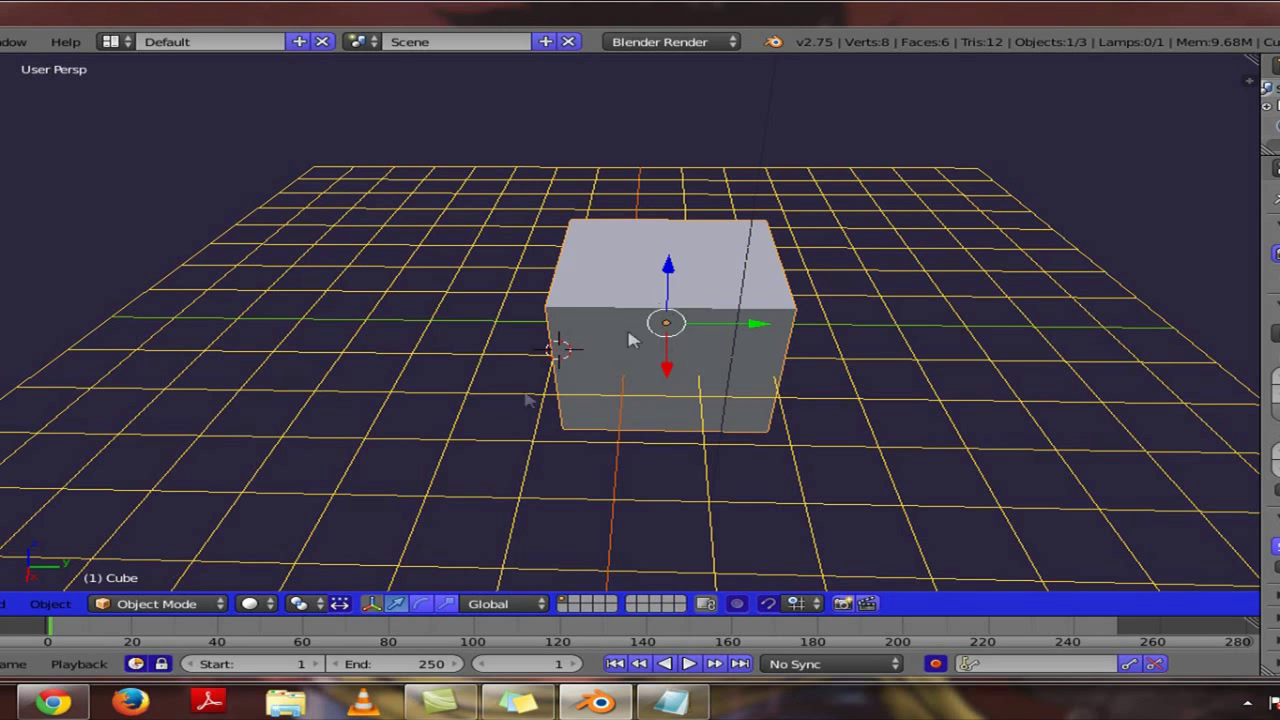
{"action": "left_click", "coordinate": [670, 702]}
{"action": "left_click", "coordinate": [222, 206]}
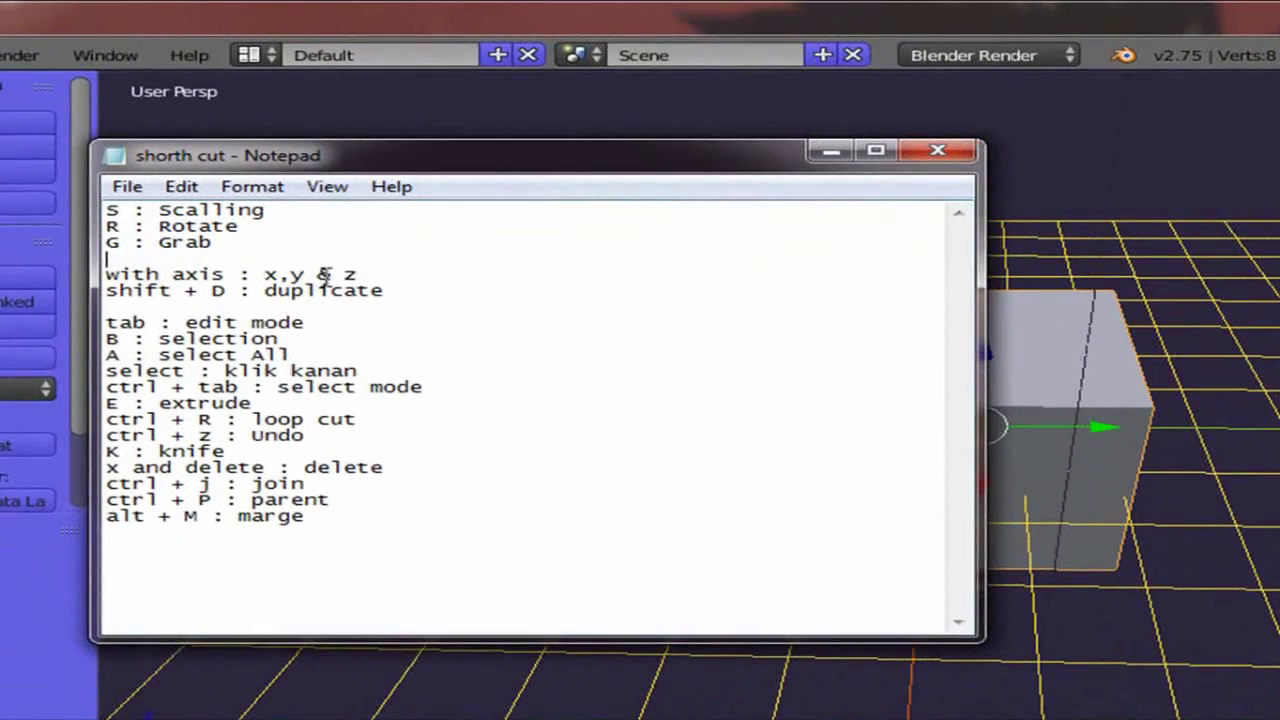
- Add a blank line after 'with axis : x,y & z', hide Notepad, and deselect in Blender
{"action": "key", "text": "Return"}
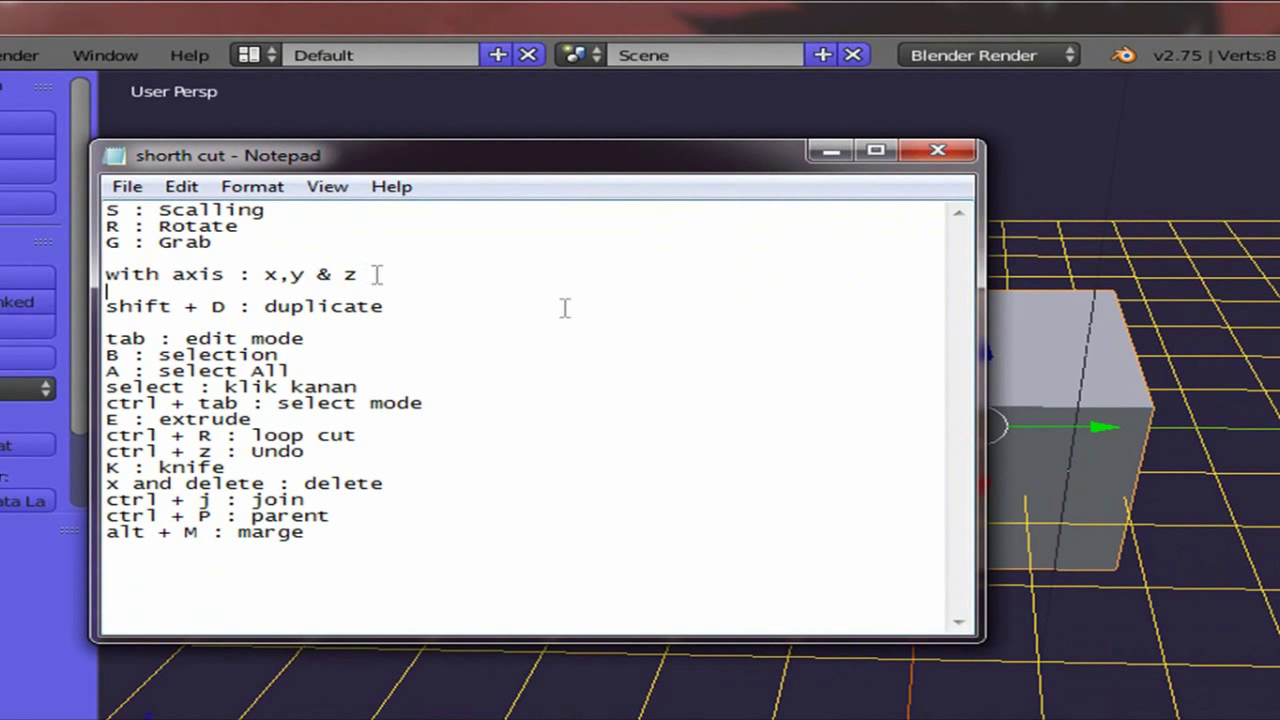
{"action": "left_click", "coordinate": [830, 153]}
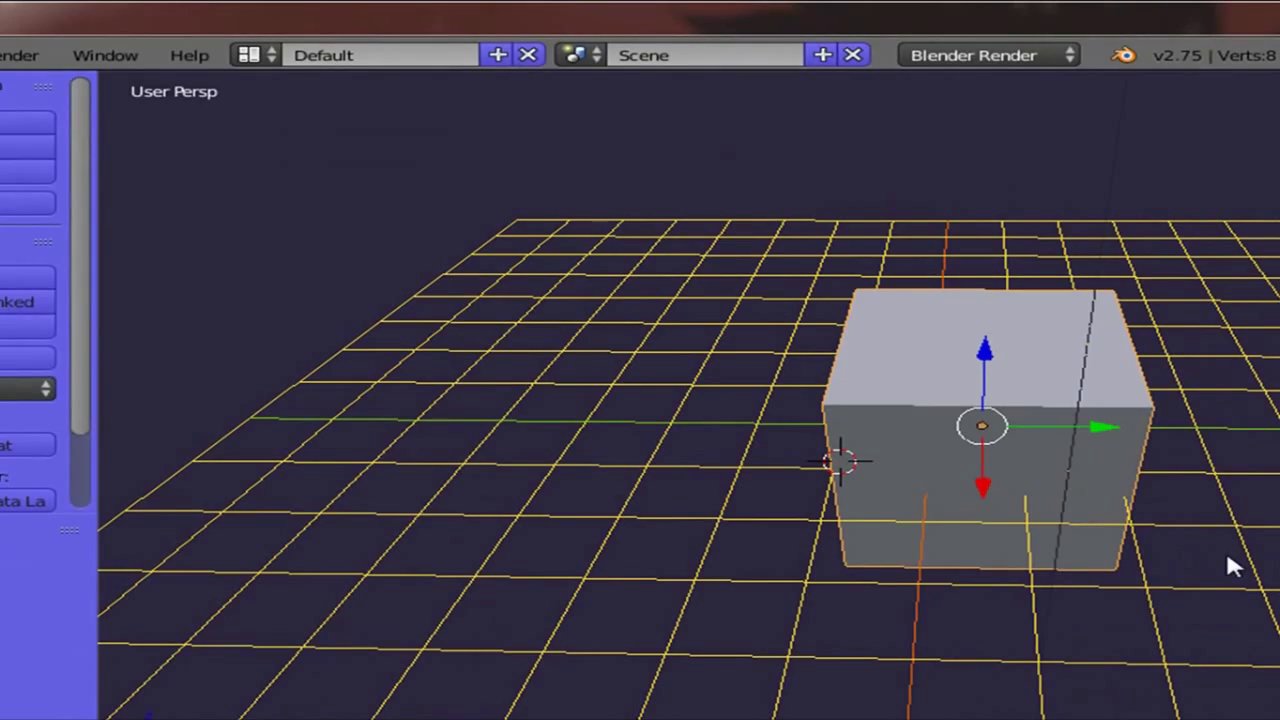
{"action": "key", "text": "a"}
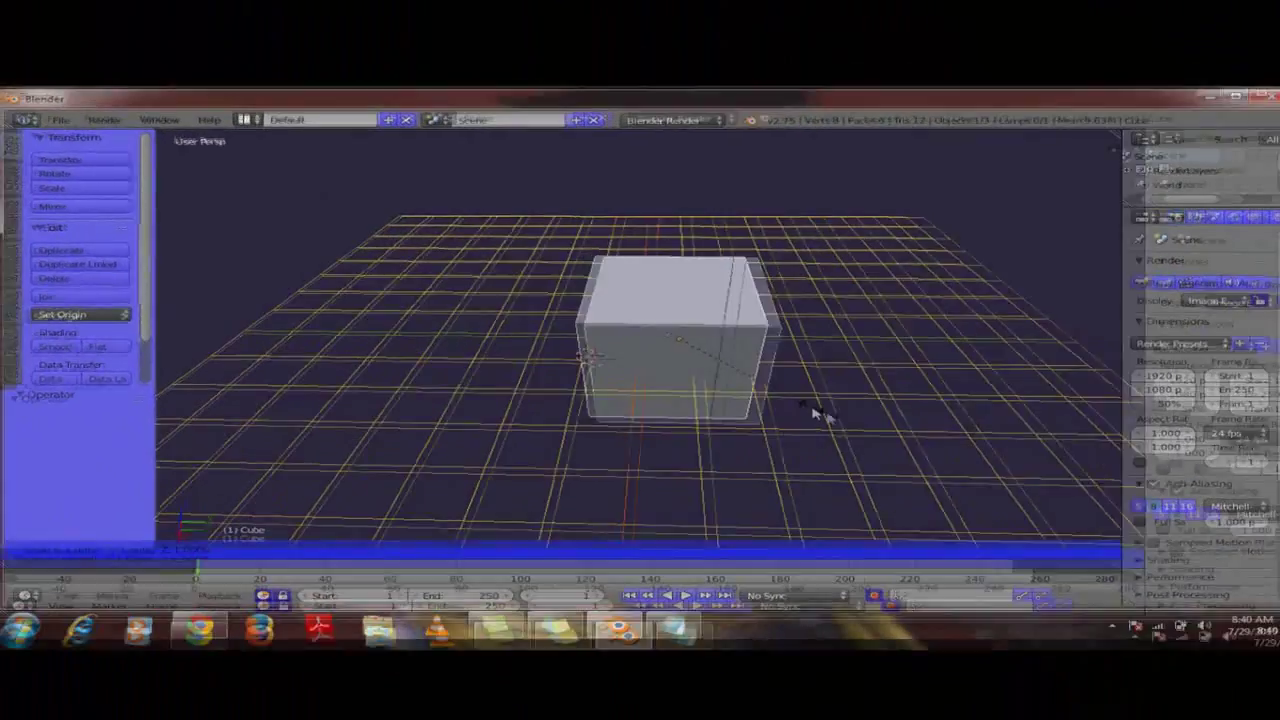
- Flatten the cube along X into a thin slab and duplicate it as Cube.001
{"action": "key", "text": "z"}
{"action": "key", "text": "x"}
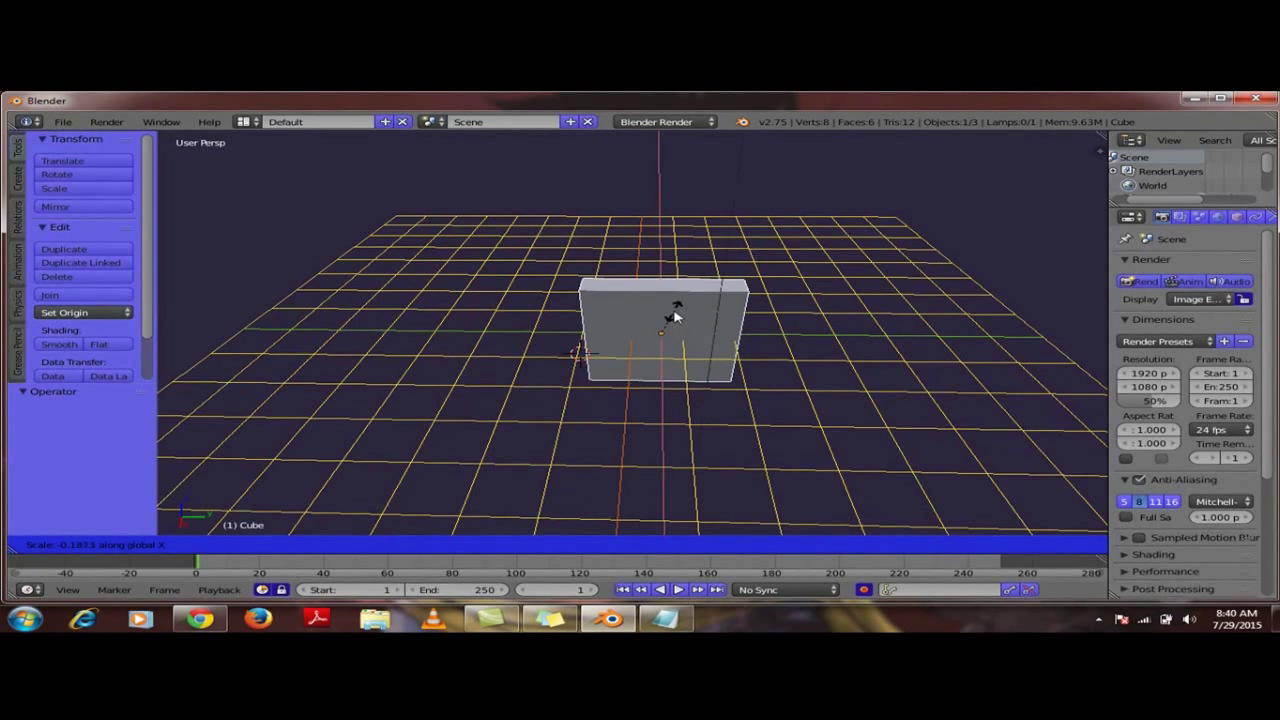
{"action": "left_click", "coordinate": [657, 327]}
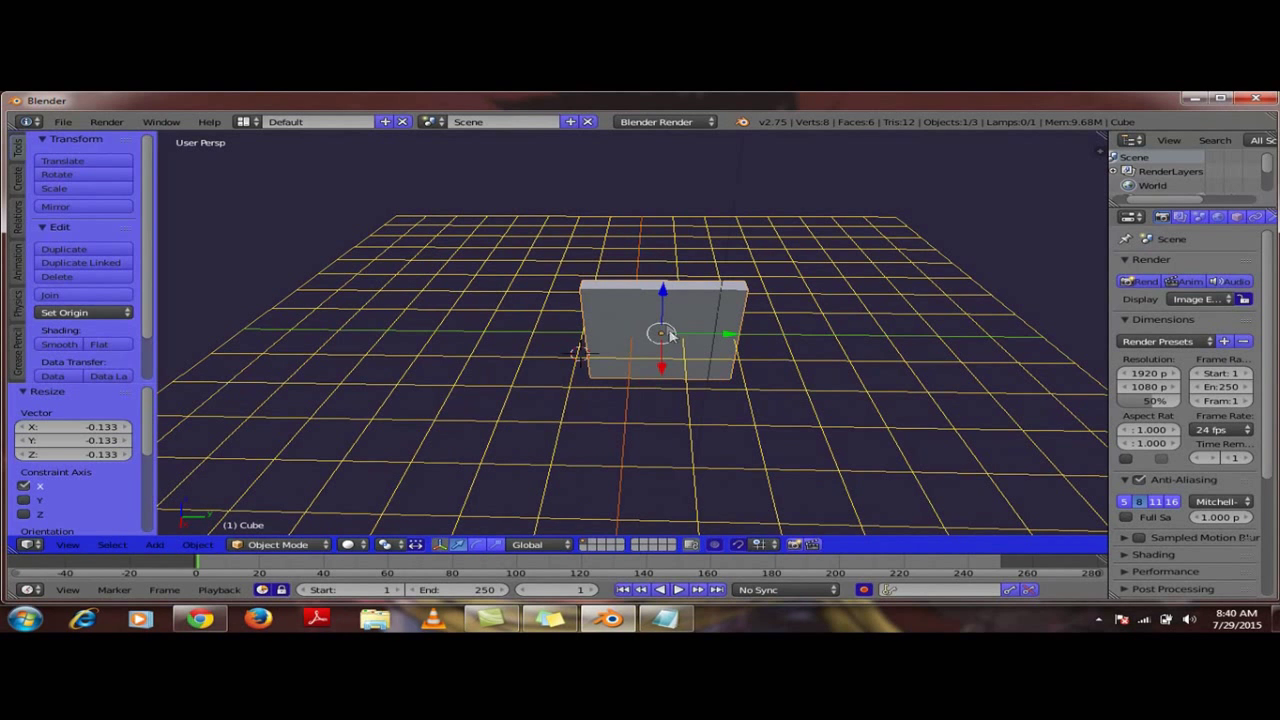
{"action": "middle_click_drag", "start_coordinate": [688, 357], "coordinate": [689, 331]}
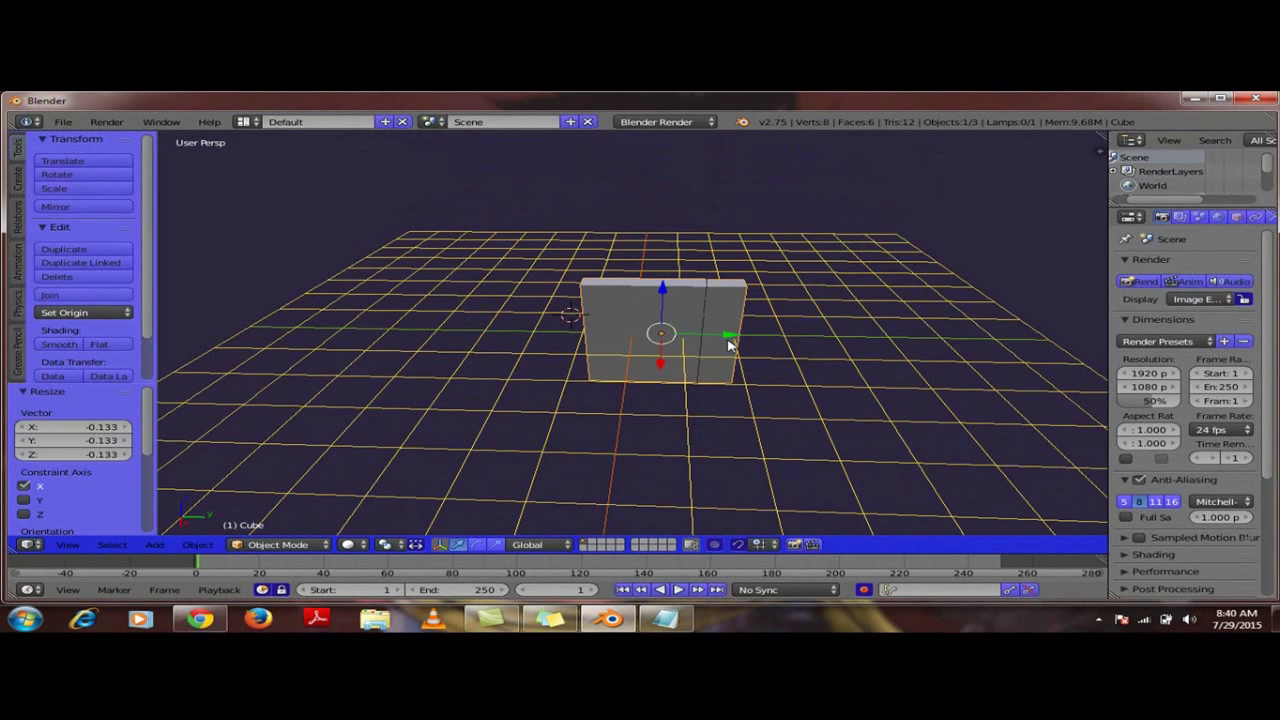
{"action": "key", "text": "shift+d"}
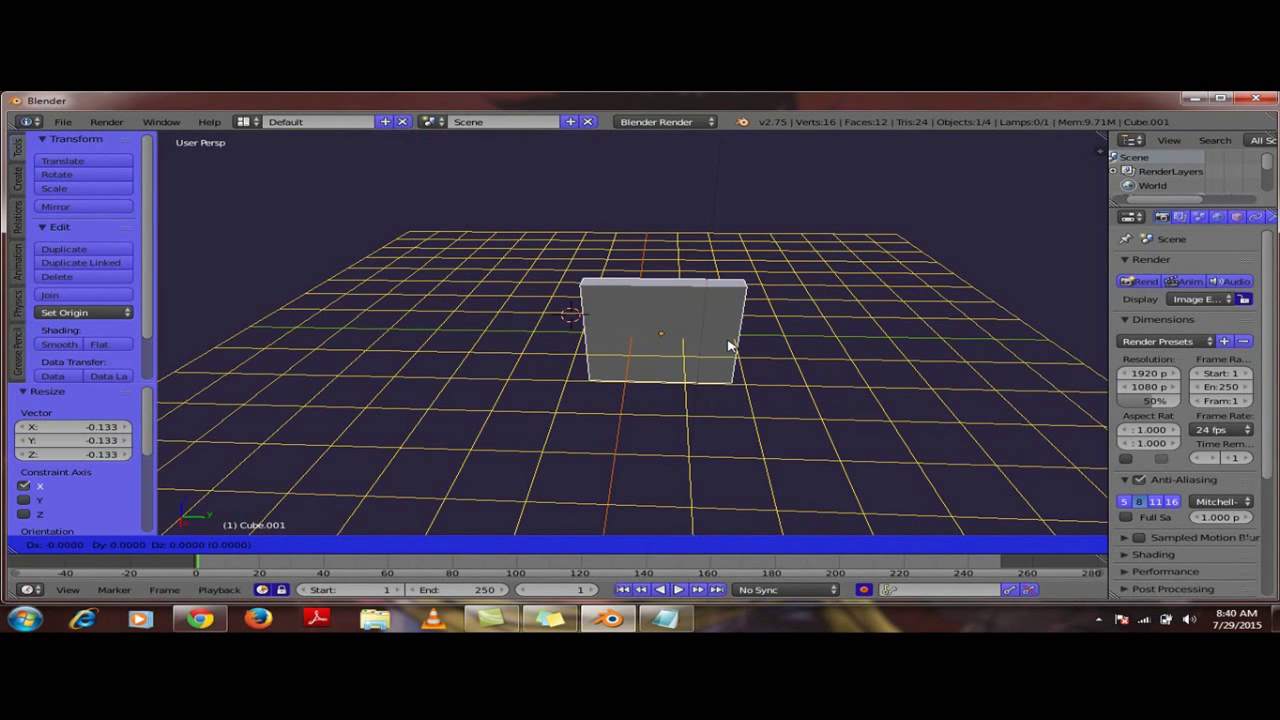
- Place Cube.001 right and Cube.002 left of the original, deselect all, and reopen the notes
{"action": "left_click", "coordinate": [905, 347]}
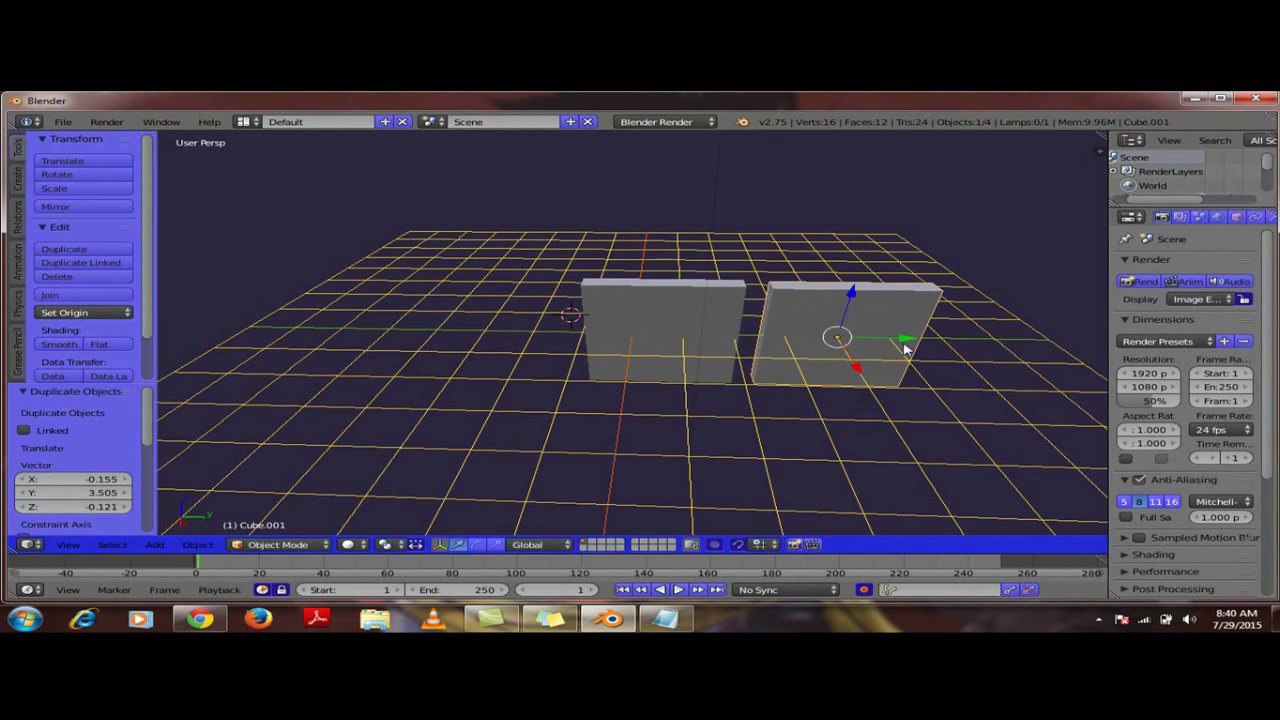
{"action": "key", "text": "shift+d"}
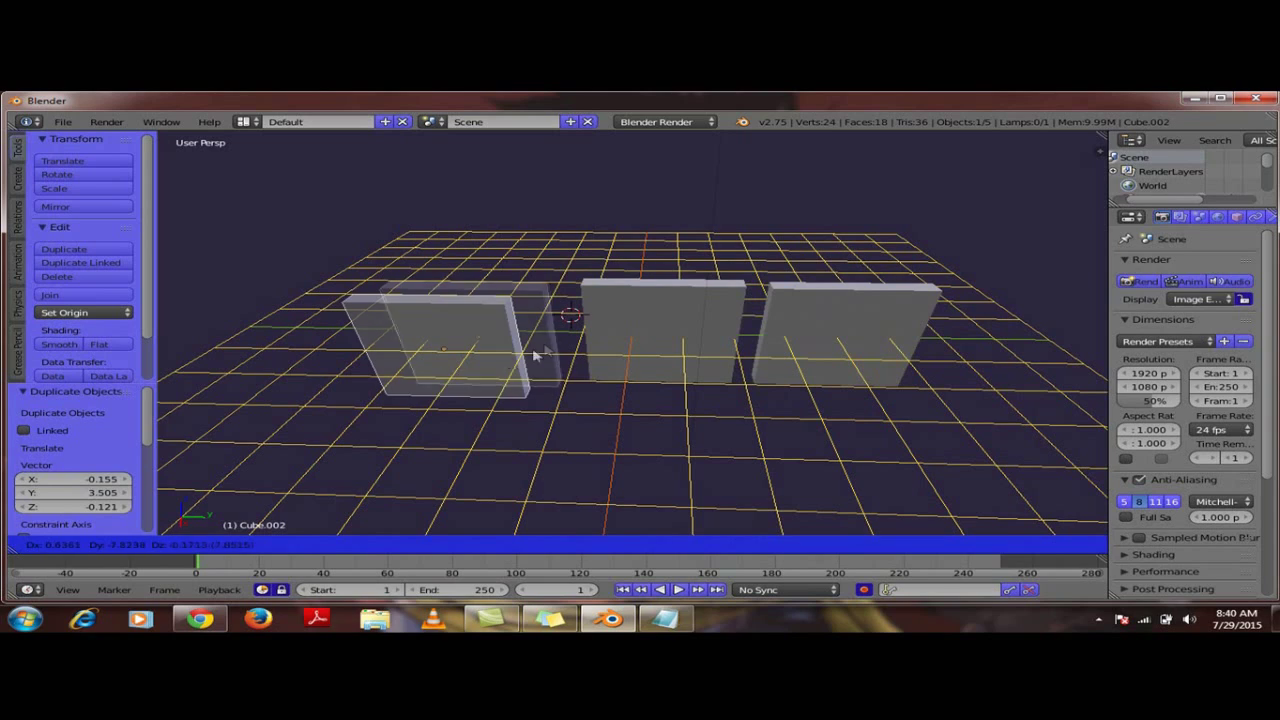
{"action": "left_click", "coordinate": [552, 345]}
{"action": "middle_click_drag", "start_coordinate": [552, 345], "coordinate": [678, 302]}
{"action": "key", "text": "a"}
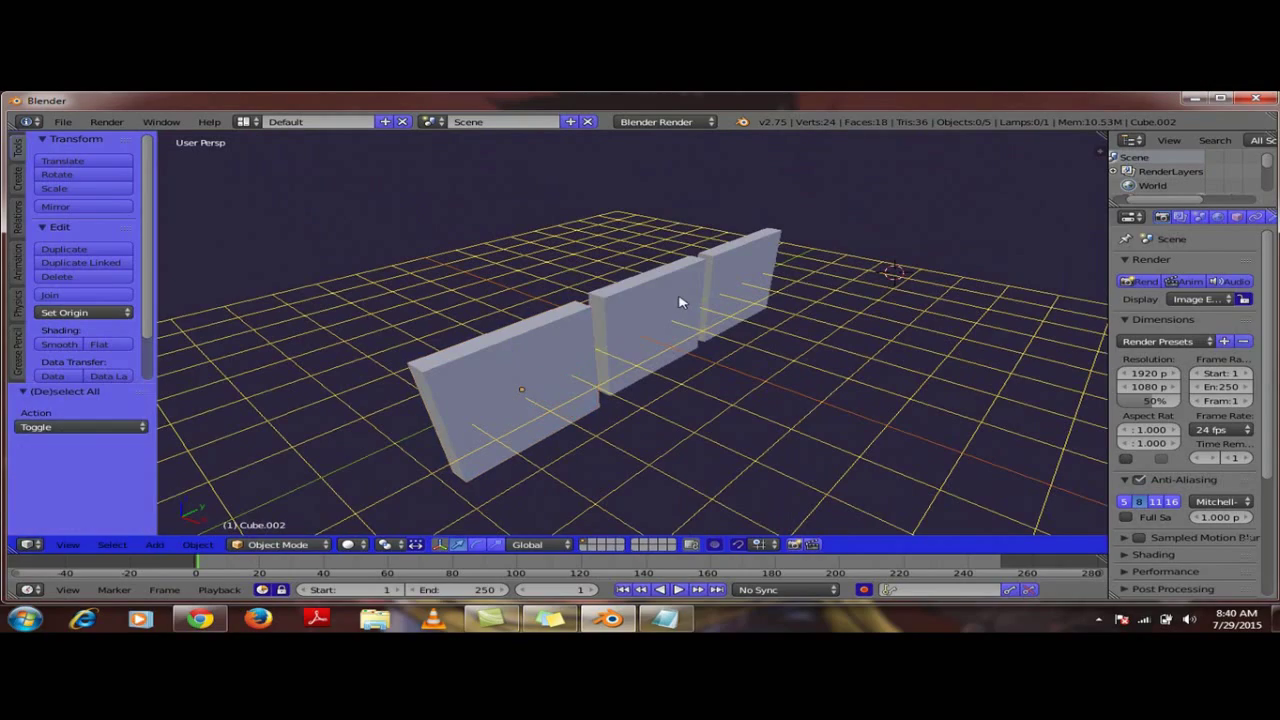
{"action": "mouse_move", "coordinate": [740, 337]}
{"action": "middle_mouse_down"}
{"action": "mouse_move", "coordinate": [751, 389]}
{"action": "mouse_move", "coordinate": [749, 357]}
{"action": "middle_mouse_up"}
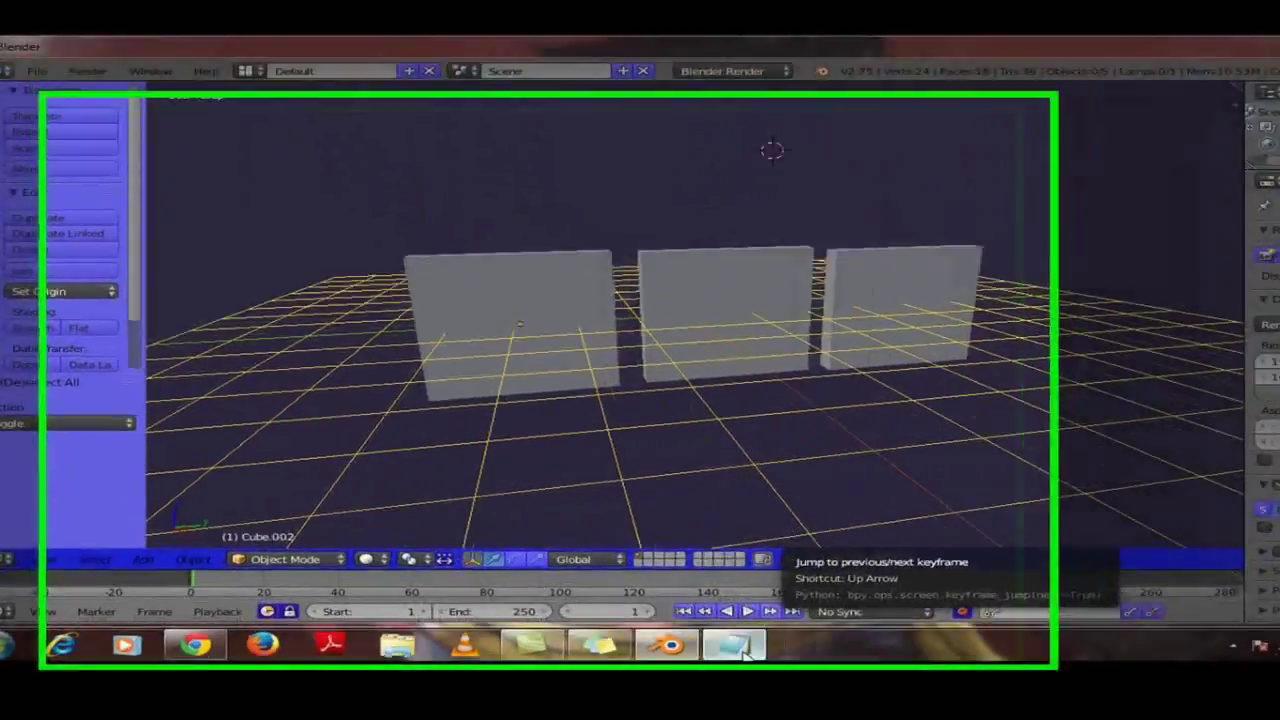
{"action": "left_click", "coordinate": [665, 619]}
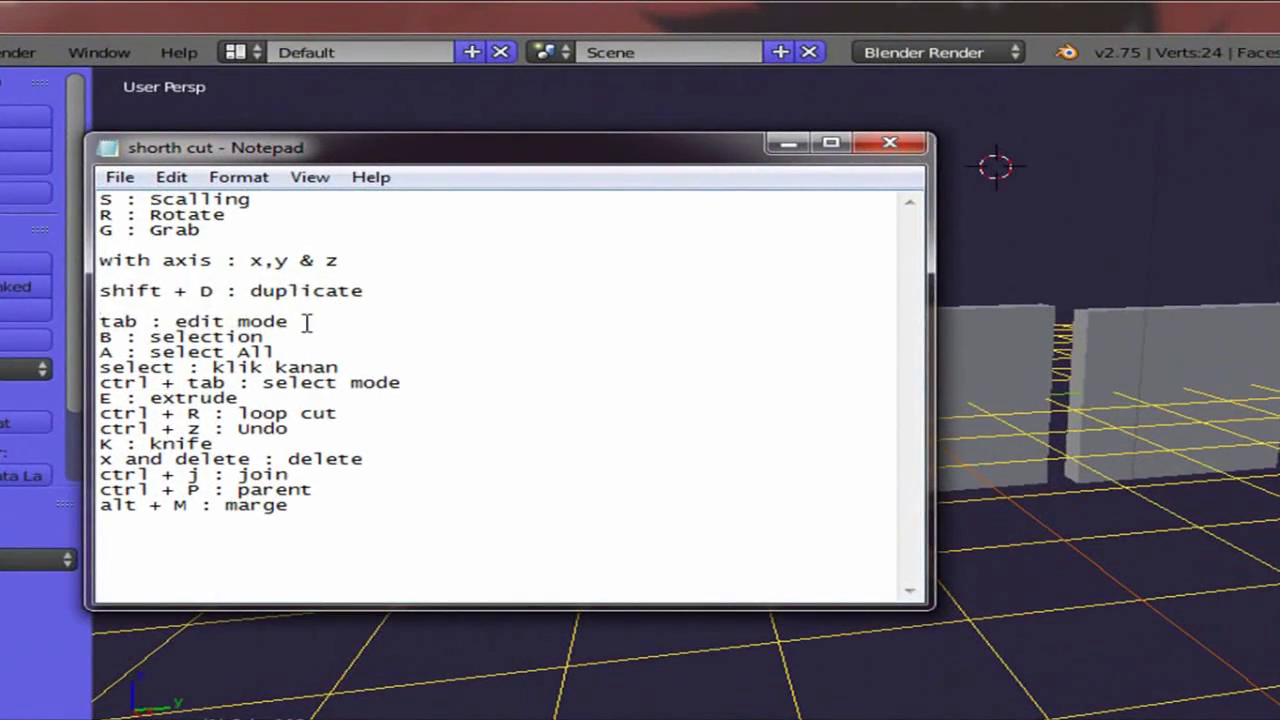
{"action": "left_click_drag", "start_coordinate": [345, 238], "coordinate": [149, 230]}
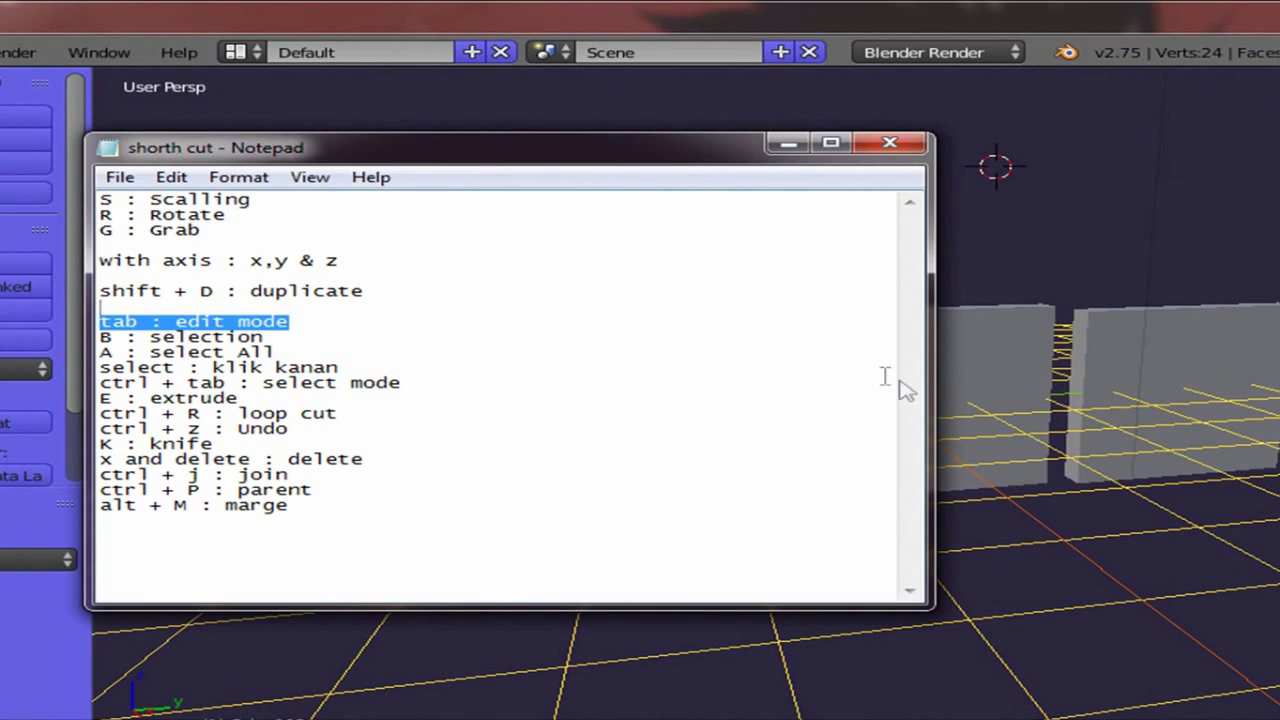
{"action": "left_click", "coordinate": [1117, 432]}
{"action": "middle_click_drag", "start_coordinate": [1117, 432], "coordinate": [963, 463]}
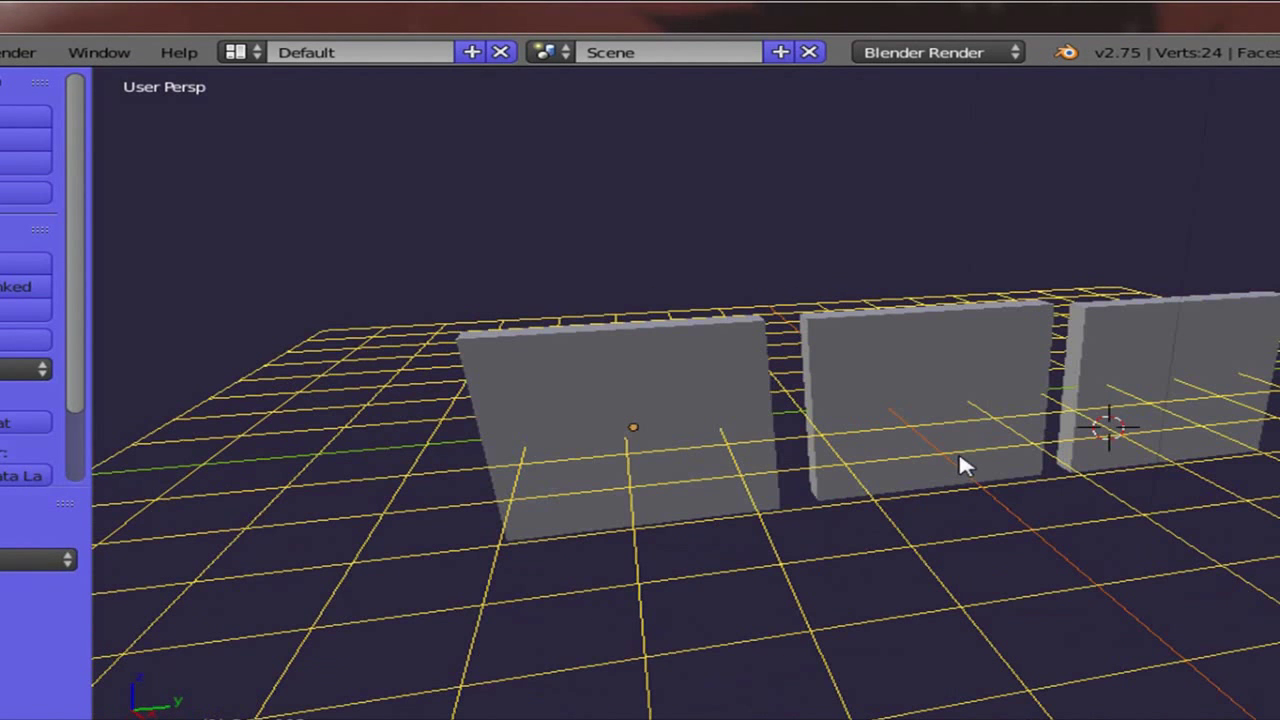
- Delete the right-hand and left-hand duplicate slabs
{"action": "right_click", "coordinate": [1181, 409]}
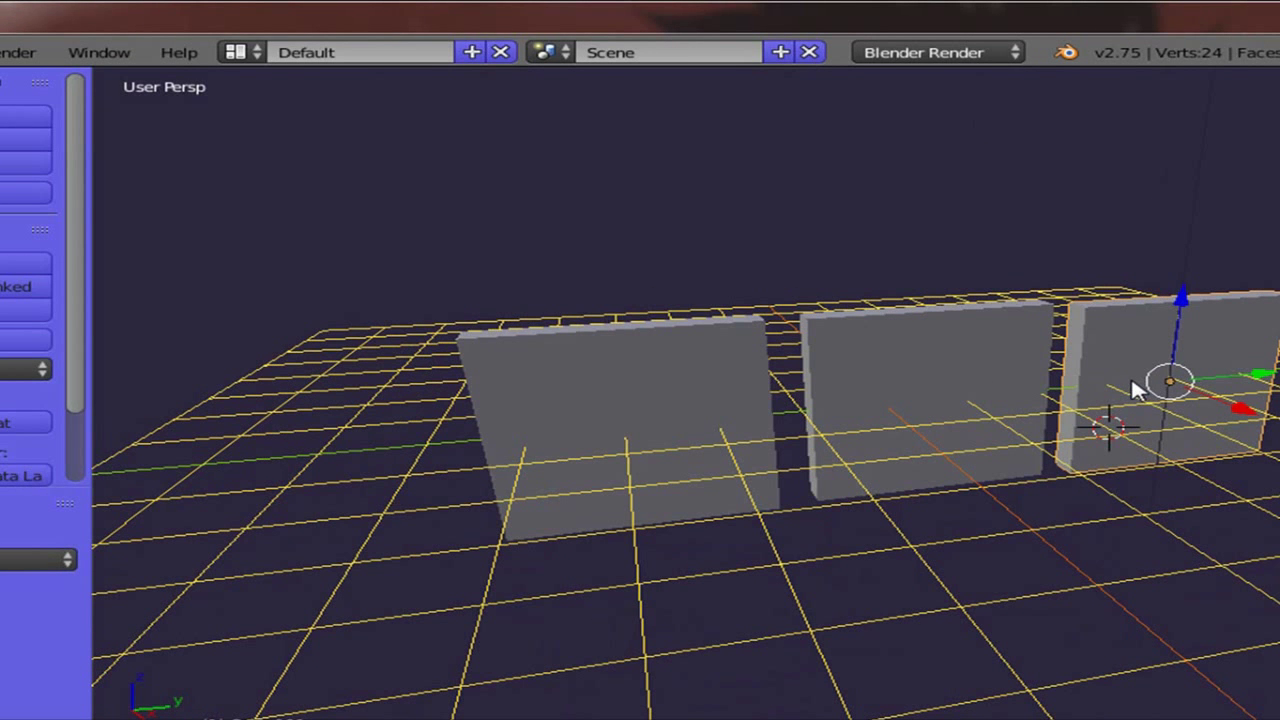
{"action": "key", "text": "x"}
{"action": "left_click", "coordinate": [731, 394]}
{"action": "right_click", "coordinate": [700, 398]}
{"action": "key", "text": "x"}
{"action": "left_click", "coordinate": [684, 398]}
- Select the remaining middle slab and zoom toward it
{"action": "right_click", "coordinate": [894, 420]}
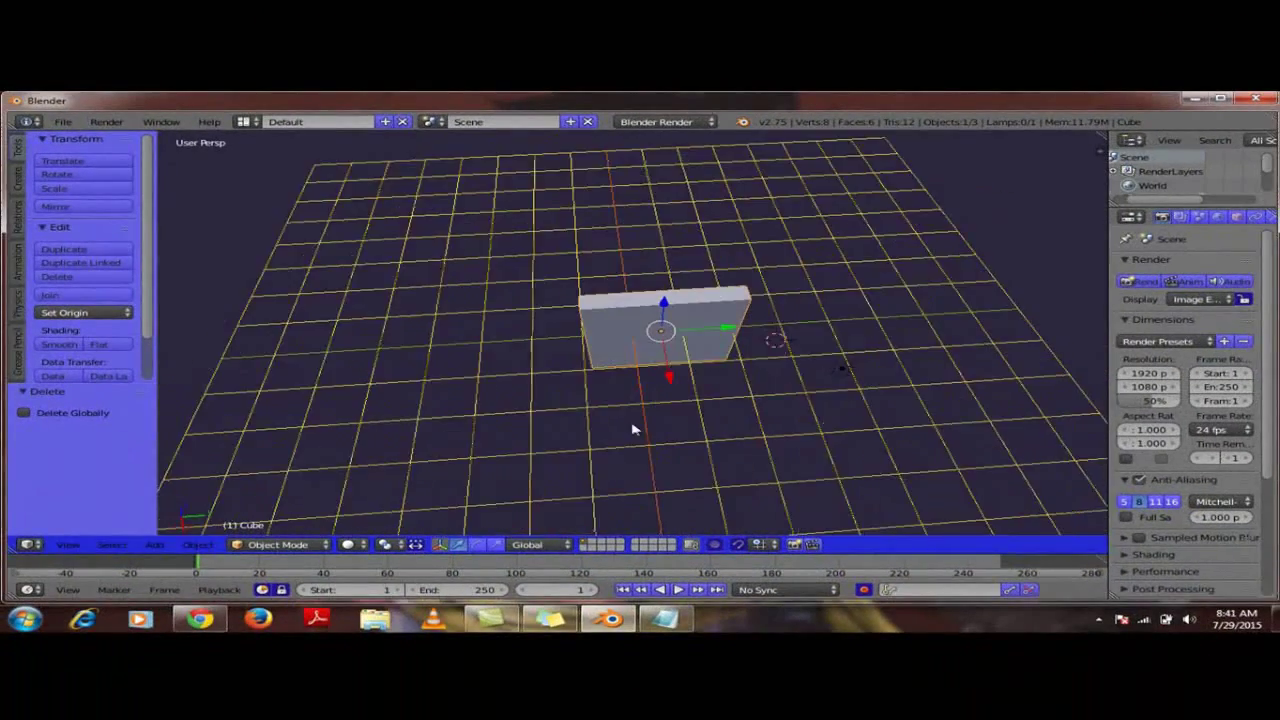
{"action": "middle_click_drag", "start_coordinate": [632, 430], "coordinate": [660, 433]}
{"action": "scroll", "coordinate": [623, 406], "scroll_direction": "up", "scroll_amount": 3}
{"action": "scroll", "coordinate": [623, 413], "scroll_direction": "down", "scroll_amount": 1}
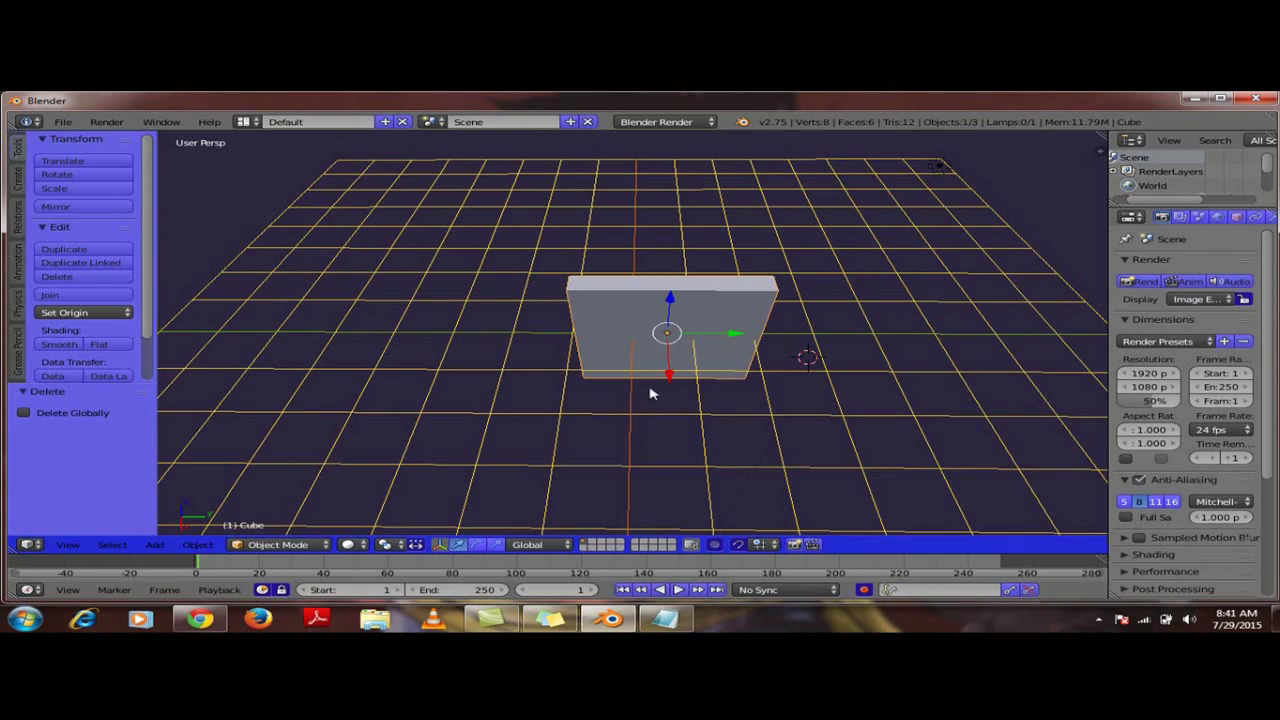
- Flatten the slab along Z, then rescale it along X
{"action": "mouse_move", "coordinate": [642, 390]}
{"action": "middle_mouse_down"}
{"action": "mouse_move", "coordinate": [697, 390]}
{"action": "mouse_move", "coordinate": [600, 377]}
{"action": "mouse_move", "coordinate": [603, 357]}
{"action": "mouse_move", "coordinate": [610, 424]}
{"action": "mouse_move", "coordinate": [674, 391]}
{"action": "mouse_move", "coordinate": [652, 375]}
{"action": "middle_mouse_up"}
{"action": "scroll", "coordinate": [646, 380], "scroll_direction": "up", "scroll_amount": 3}
{"action": "scroll", "coordinate": [646, 378], "scroll_direction": "down", "scroll_amount": 3}
{"action": "key", "text": "s"}
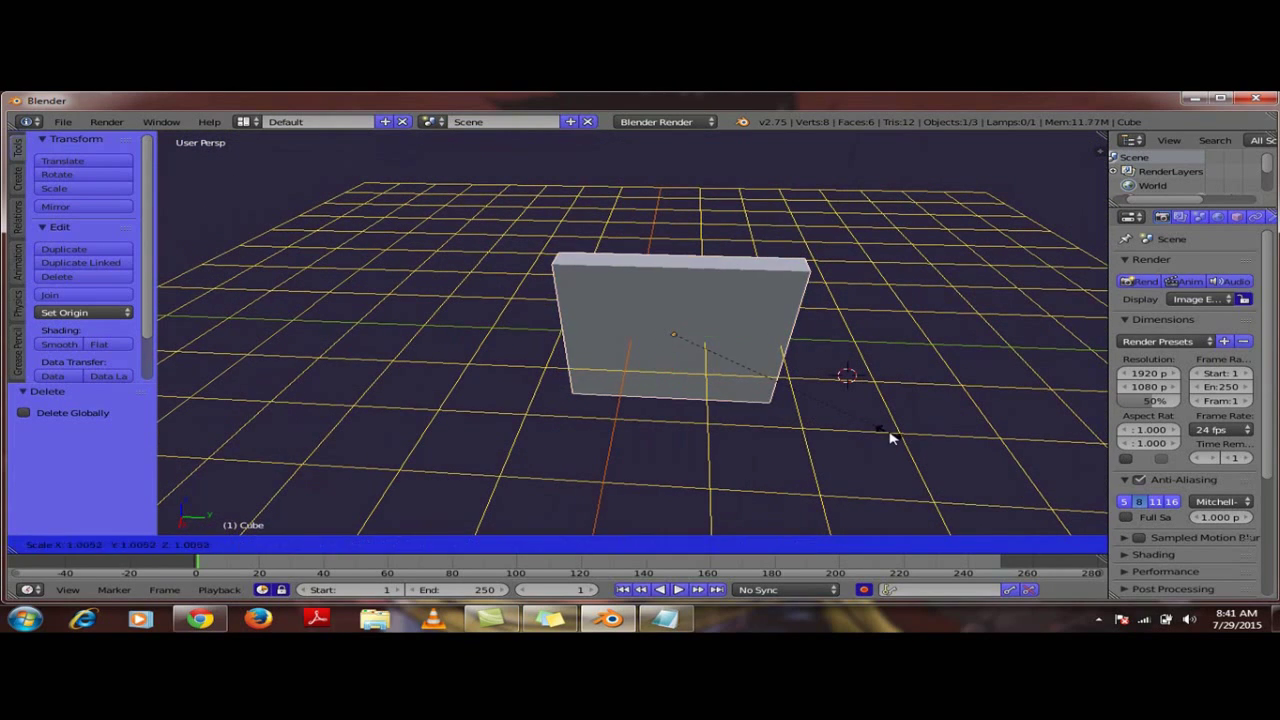
{"action": "key", "text": "z"}
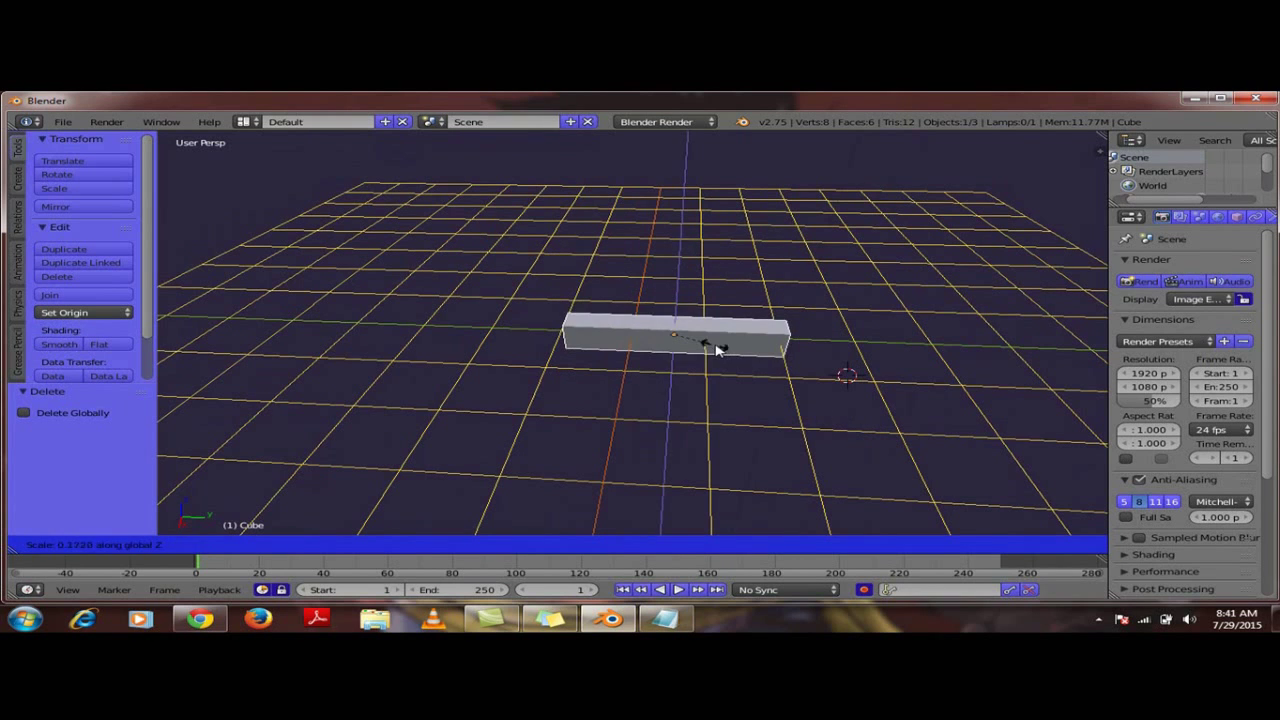
{"action": "left_click", "coordinate": [713, 355]}
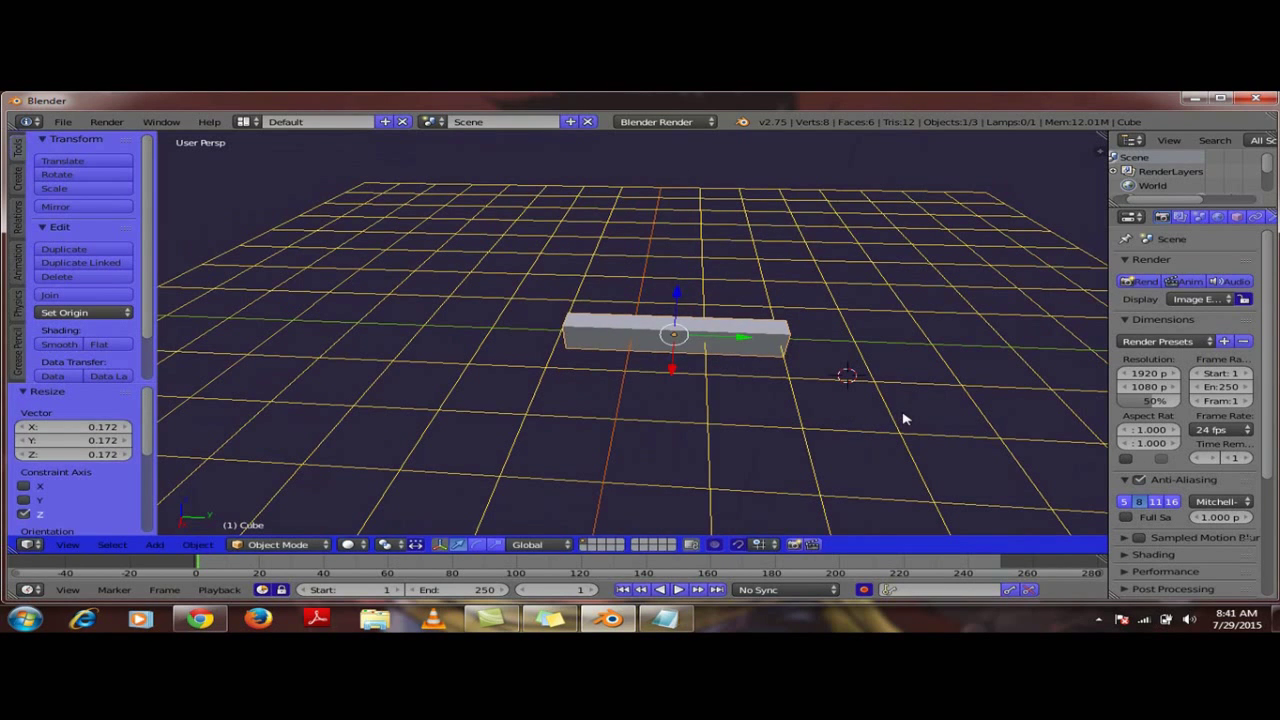
{"action": "key", "text": "s"}
{"action": "key", "text": "x"}
{"action": "left_click", "coordinate": [809, 393]}
- Shrink the block uniformly, then enlarge it uniformly again
{"action": "key", "text": "s"}
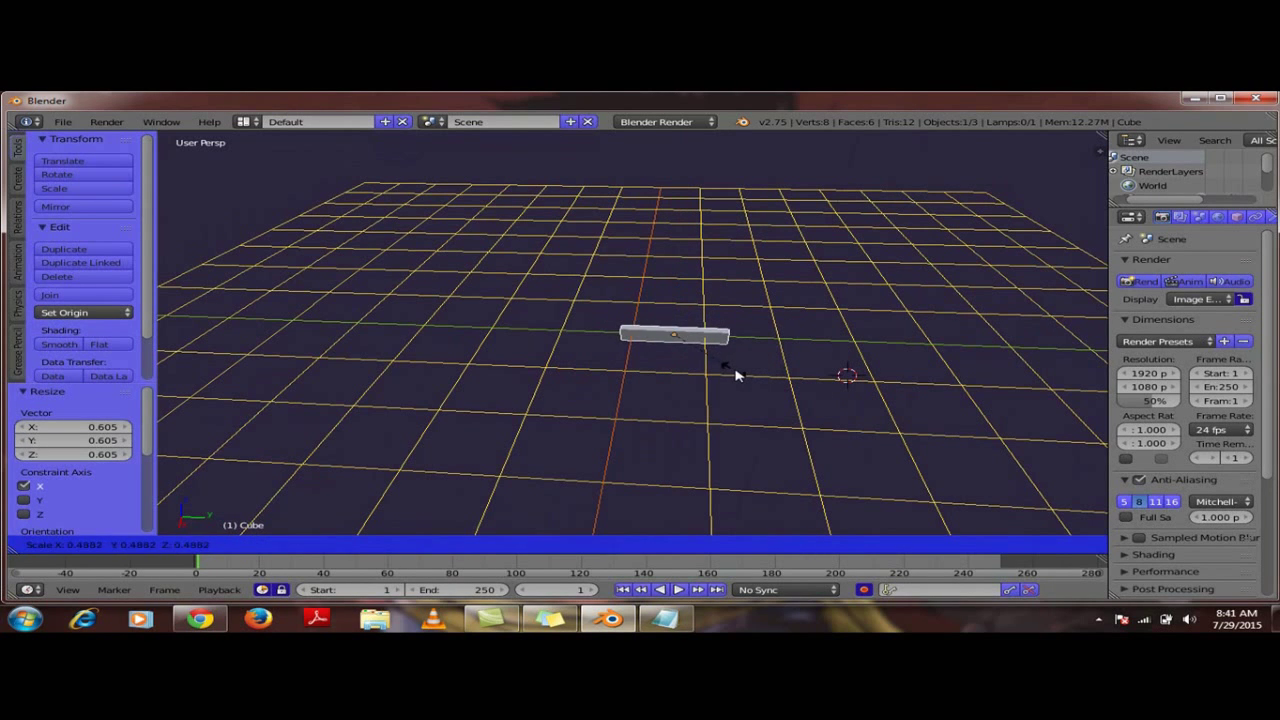
{"action": "left_click", "coordinate": [717, 370]}
{"action": "key", "text": "s"}
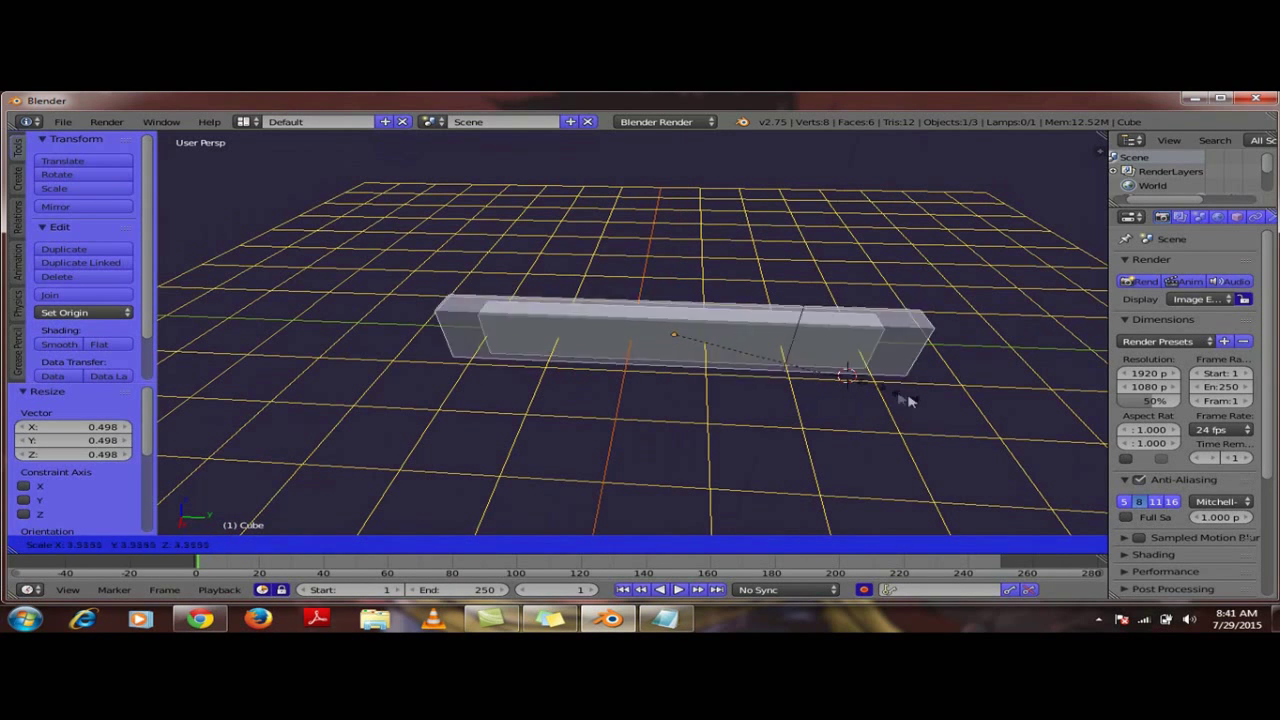
{"action": "left_click", "coordinate": [907, 374]}
{"action": "scroll", "coordinate": [907, 374], "scroll_direction": "down", "scroll_amount": 2}
{"action": "middle_click_drag", "start_coordinate": [907, 374], "coordinate": [925, 388]}
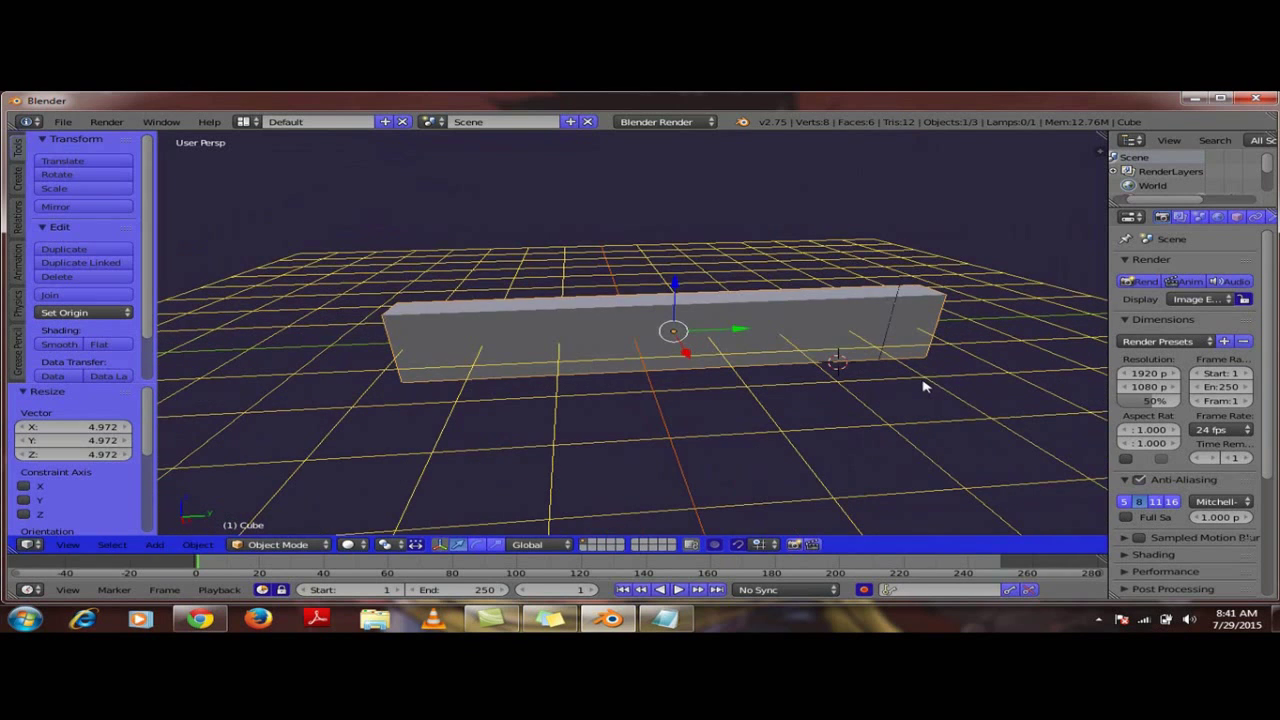
- Shorten the block along Y, then enlarge it uniformly to 3.272
{"action": "key", "text": "s"}
{"action": "key", "text": "y"}
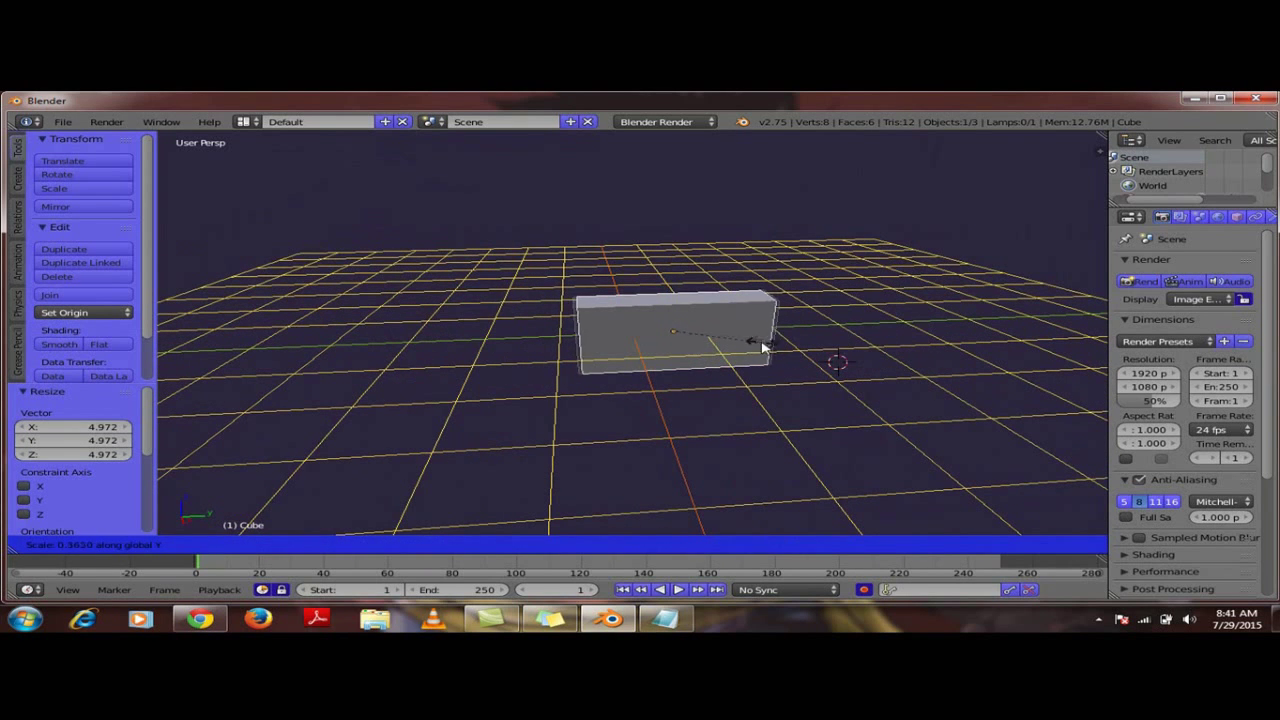
{"action": "left_click", "coordinate": [723, 337]}
{"action": "middle_click_drag", "start_coordinate": [723, 337], "coordinate": [728, 407]}
{"action": "key", "text": "s"}
{"action": "left_click", "coordinate": [880, 405]}
{"action": "middle_click_drag", "start_coordinate": [880, 405], "coordinate": [848, 387]}
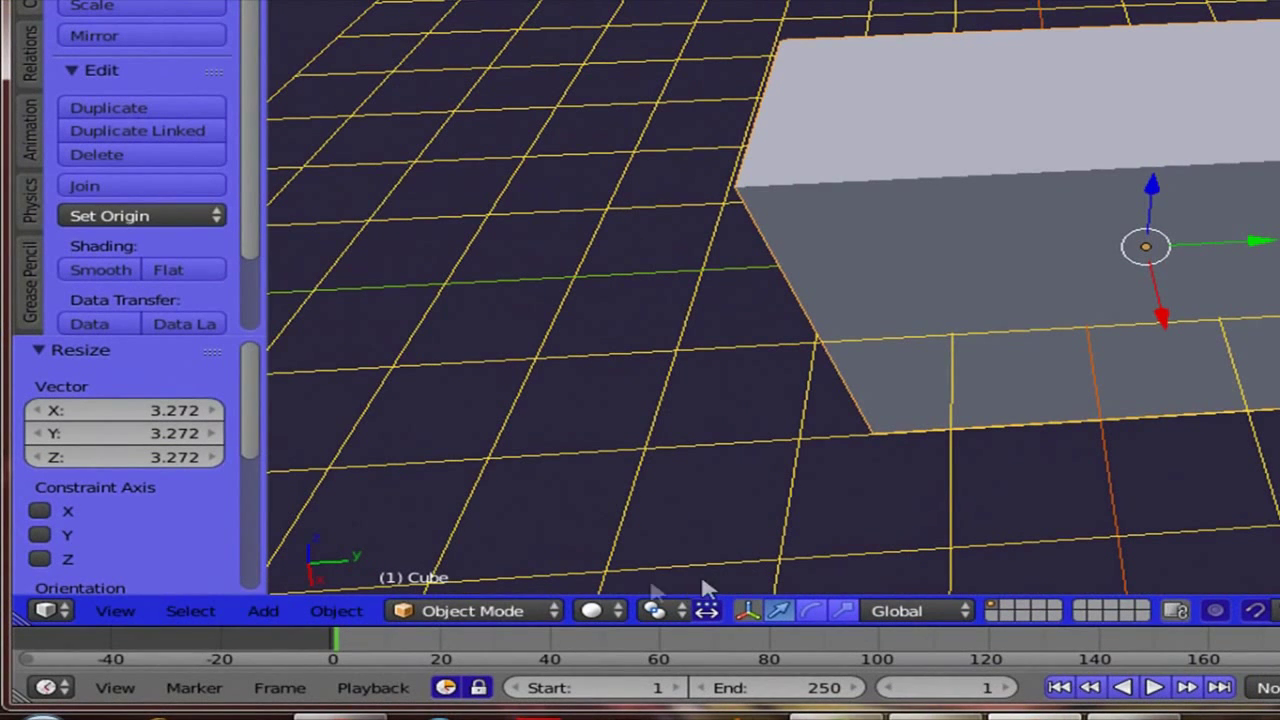
- Switch the block into Edit Mode with Tab and deselect all its geometry
{"action": "left_click", "coordinate": [558, 614]}
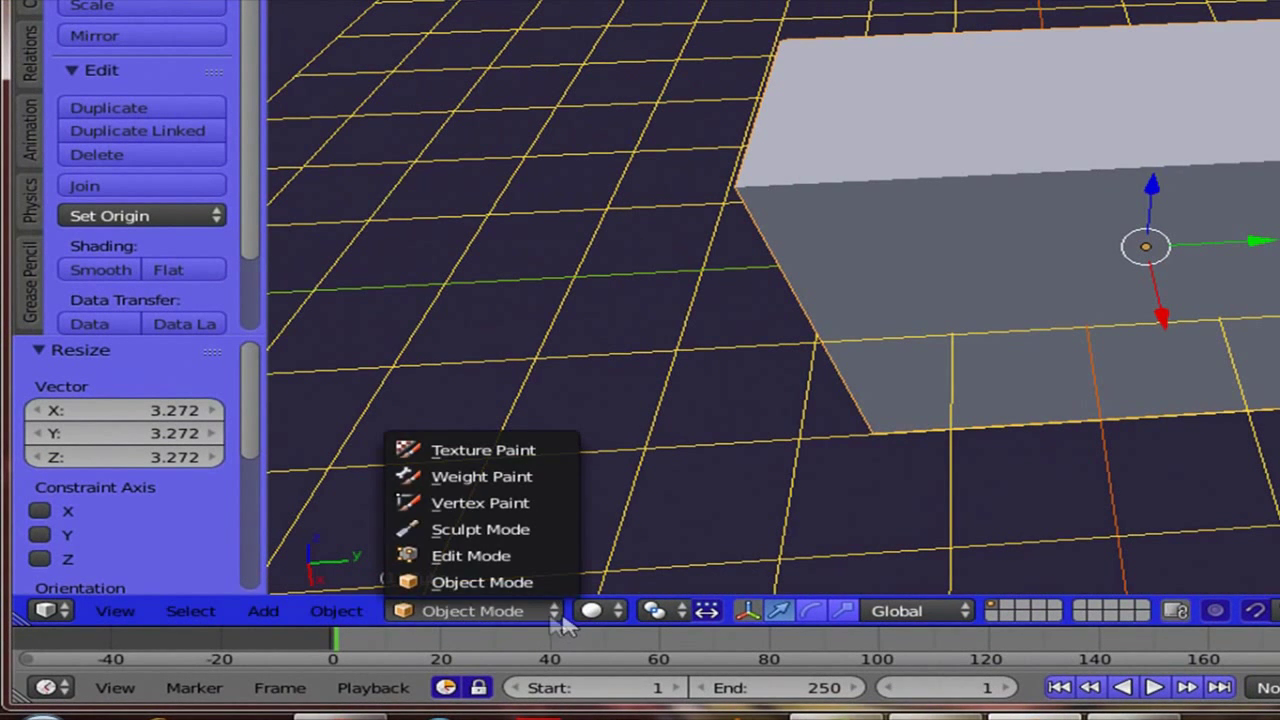
{"action": "left_click", "coordinate": [490, 612]}
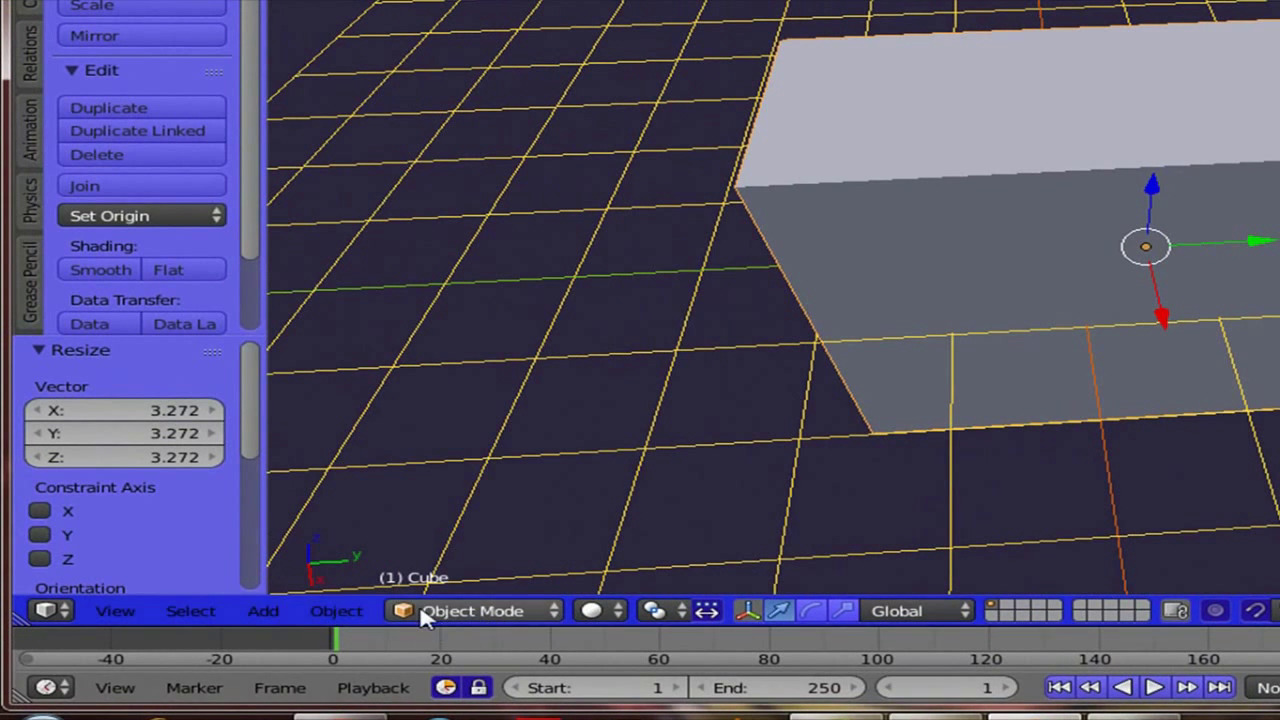
{"action": "left_click", "coordinate": [463, 611]}
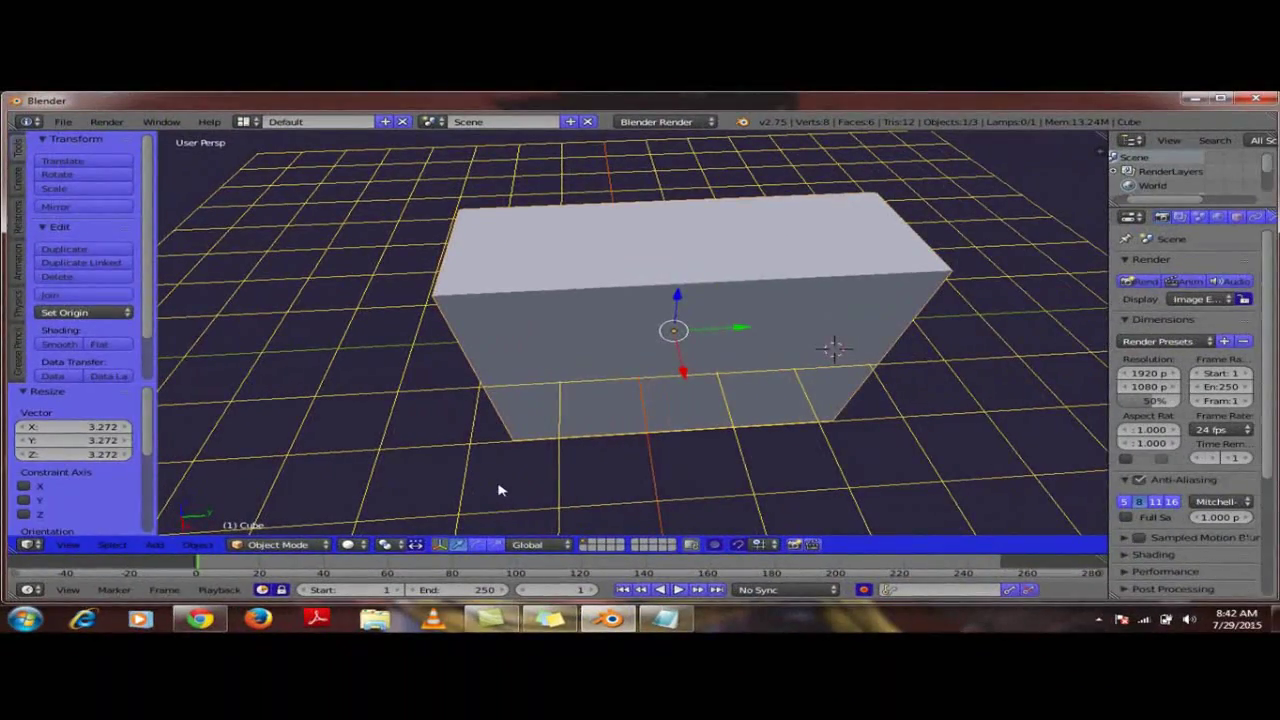
{"action": "key", "text": "Tab"}
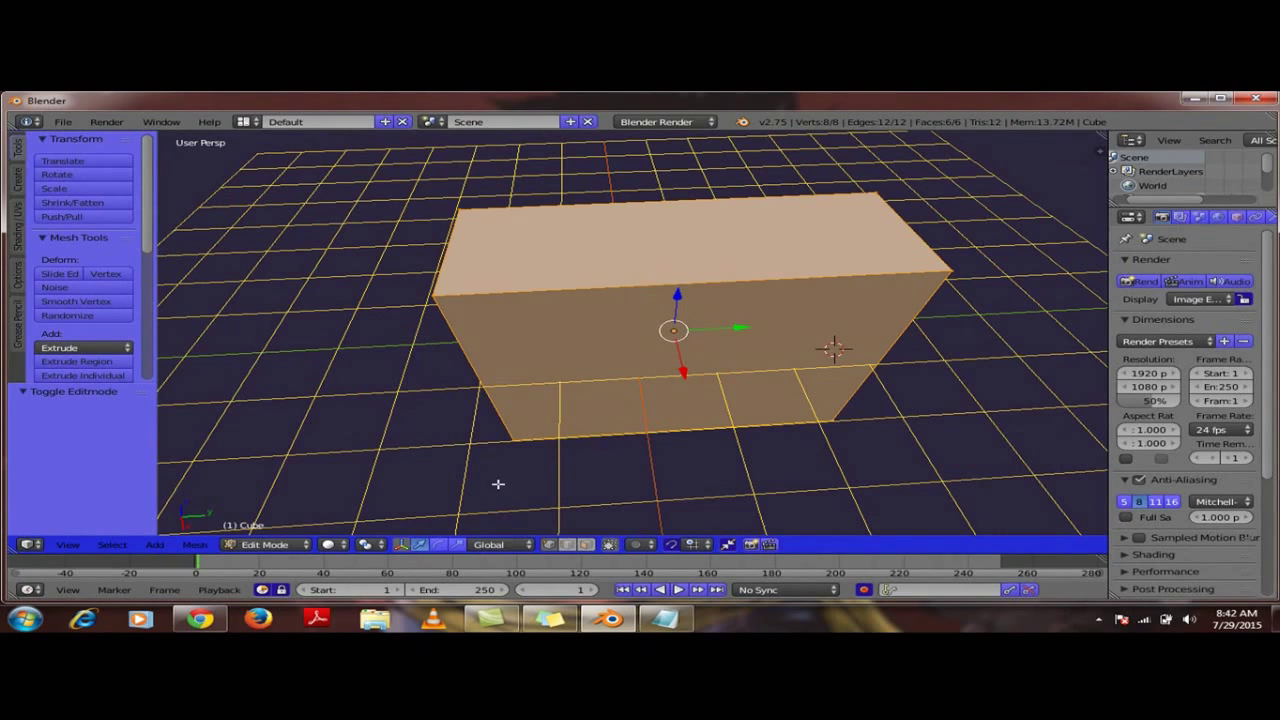
{"action": "key", "text": "a"}
{"action": "middle_click_drag", "start_coordinate": [551, 410], "coordinate": [499, 342]}
{"action": "scroll", "coordinate": [582, 379], "scroll_direction": "up", "scroll_amount": 5}
{"action": "scroll", "coordinate": [582, 379], "scroll_direction": "down", "scroll_amount": 5}
- Select a bottom corner vertex and move it along the Y axis
{"action": "right_click", "coordinate": [434, 297]}
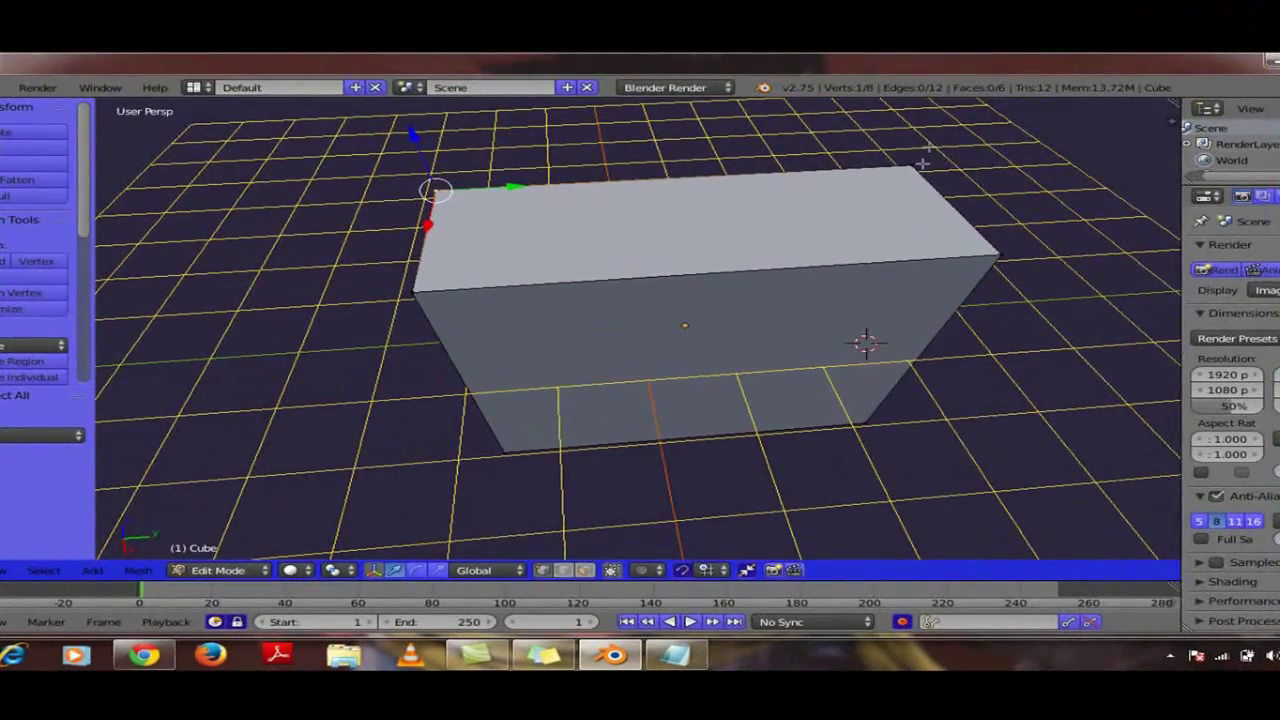
{"action": "right_click", "coordinate": [912, 176]}
{"action": "right_click", "coordinate": [997, 254]}
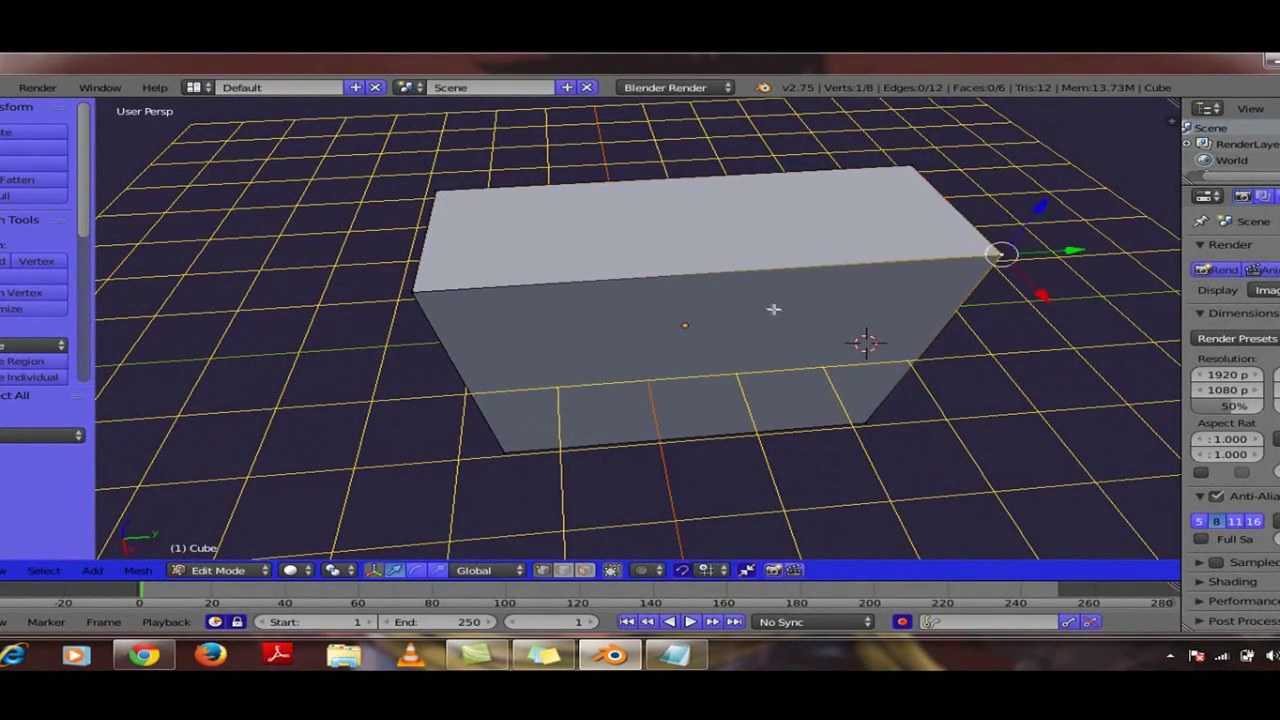
{"action": "middle_click_drag", "start_coordinate": [771, 306], "coordinate": [772, 155]}
{"action": "right_click", "coordinate": [436, 446]}
{"action": "right_click", "coordinate": [970, 450]}
{"action": "key", "text": "g"}
{"action": "key", "text": "y"}
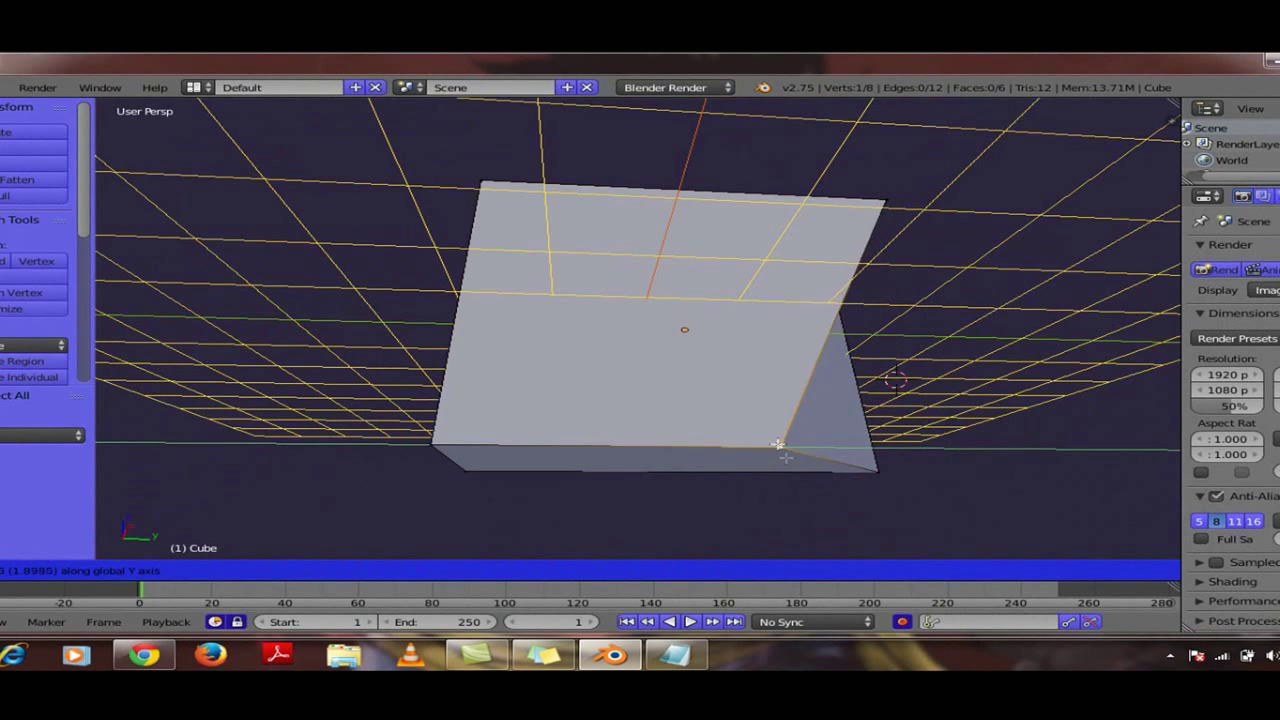
{"action": "left_click", "coordinate": [592, 460]}
- Select the four corners of a face and scale it almost to a point
{"action": "right_click", "coordinate": [441, 440]}
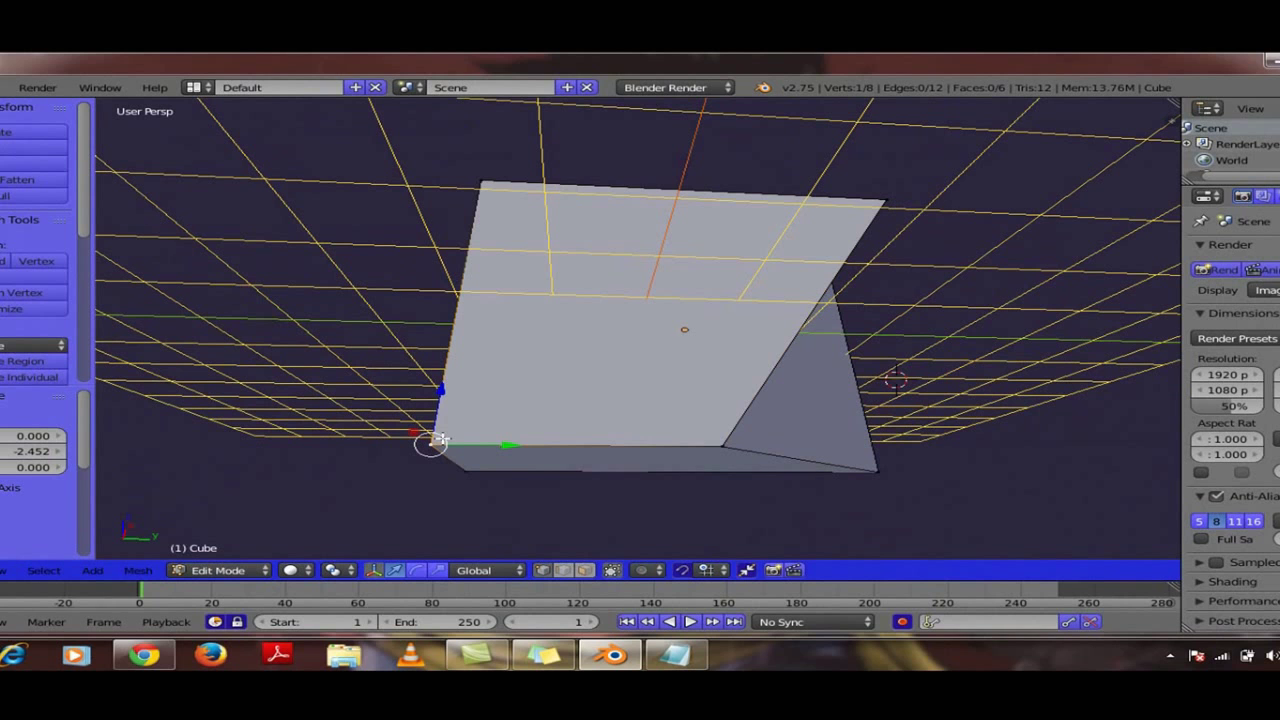
{"action": "middle_click_drag", "start_coordinate": [549, 419], "coordinate": [623, 377]}
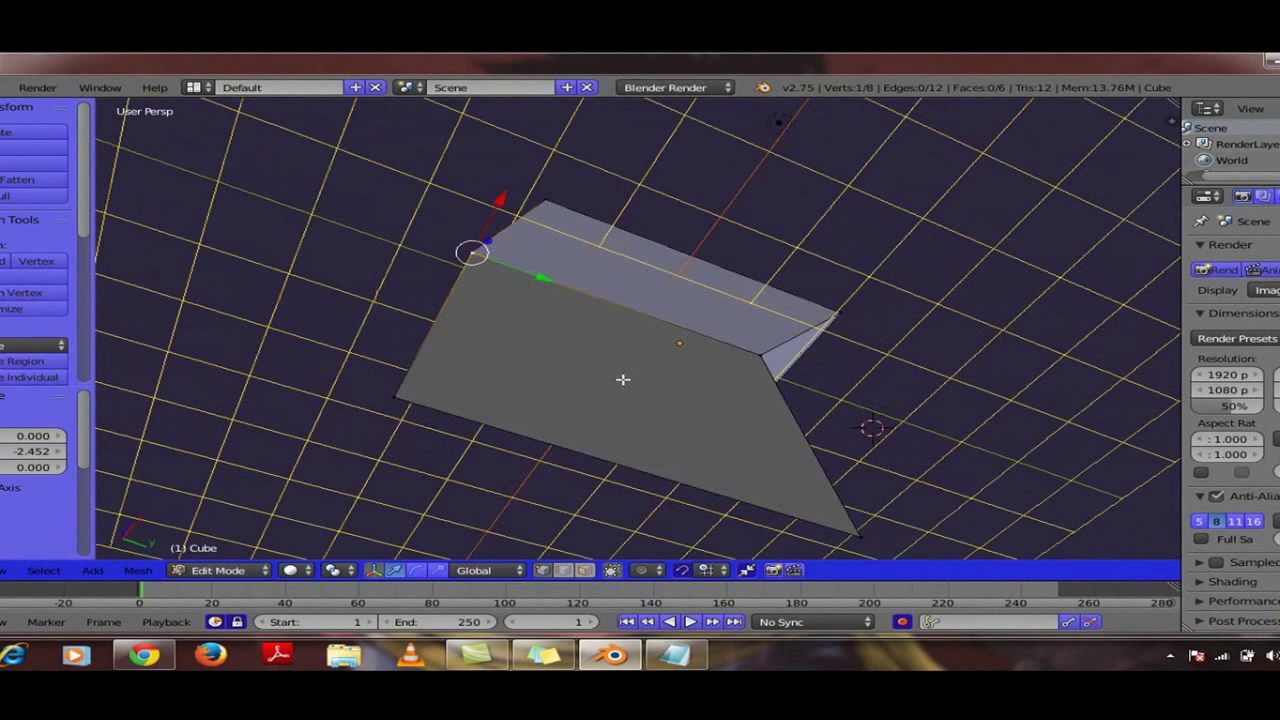
{"action": "right_click", "coordinate": [765, 354], "text": "shift"}
{"action": "right_click", "coordinate": [843, 516], "text": "shift"}
{"action": "right_click", "coordinate": [433, 398], "text": "shift"}
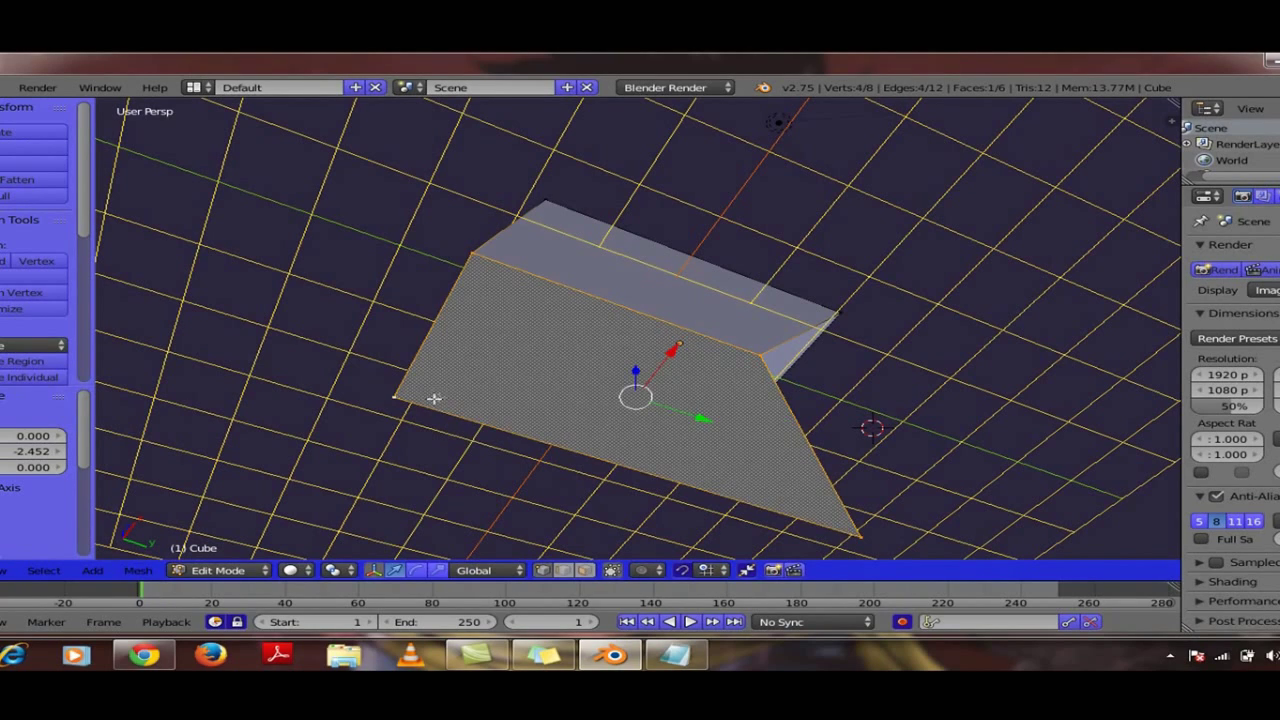
{"action": "key", "text": "s"}
{"action": "left_click", "coordinate": [632, 390]}
{"action": "middle_click_drag", "start_coordinate": [632, 390], "coordinate": [657, 160]}
- Undo the face scale and vertex move, try a vertex scale, then deselect all
{"action": "key", "text": "ctrl+z"}
{"action": "key", "text": "ctrl+z"}
{"action": "key", "text": "ctrl+z"}
{"action": "key", "text": "ctrl+z"}
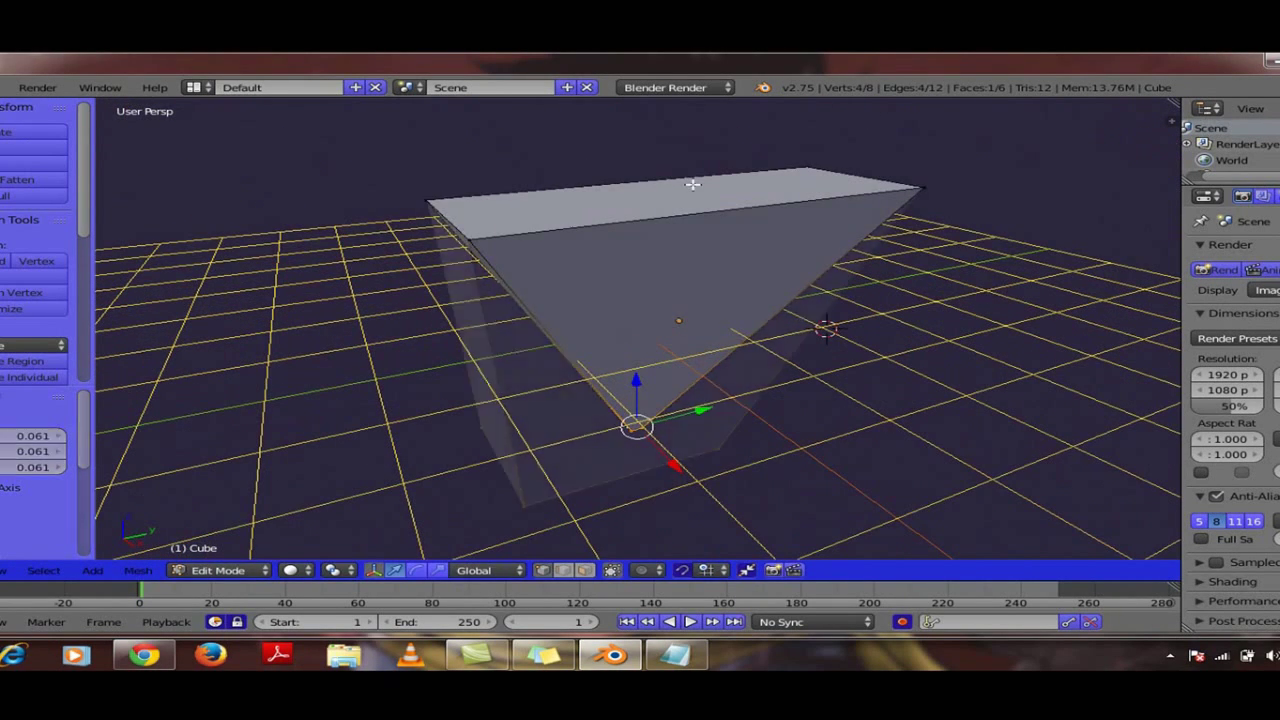
{"action": "key", "text": "ctrl+z"}
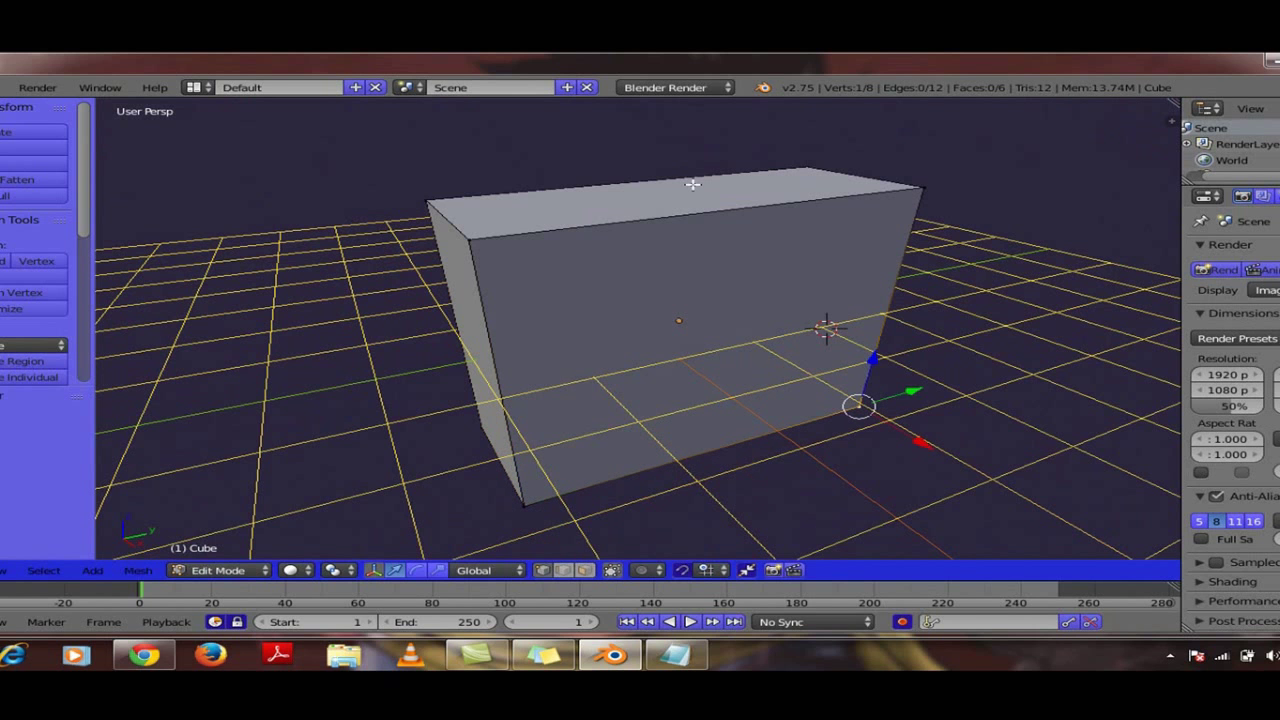
{"action": "key", "text": "s"}
{"action": "left_click", "coordinate": [726, 206]}
{"action": "middle_click_drag", "start_coordinate": [726, 206], "coordinate": [686, 360]}
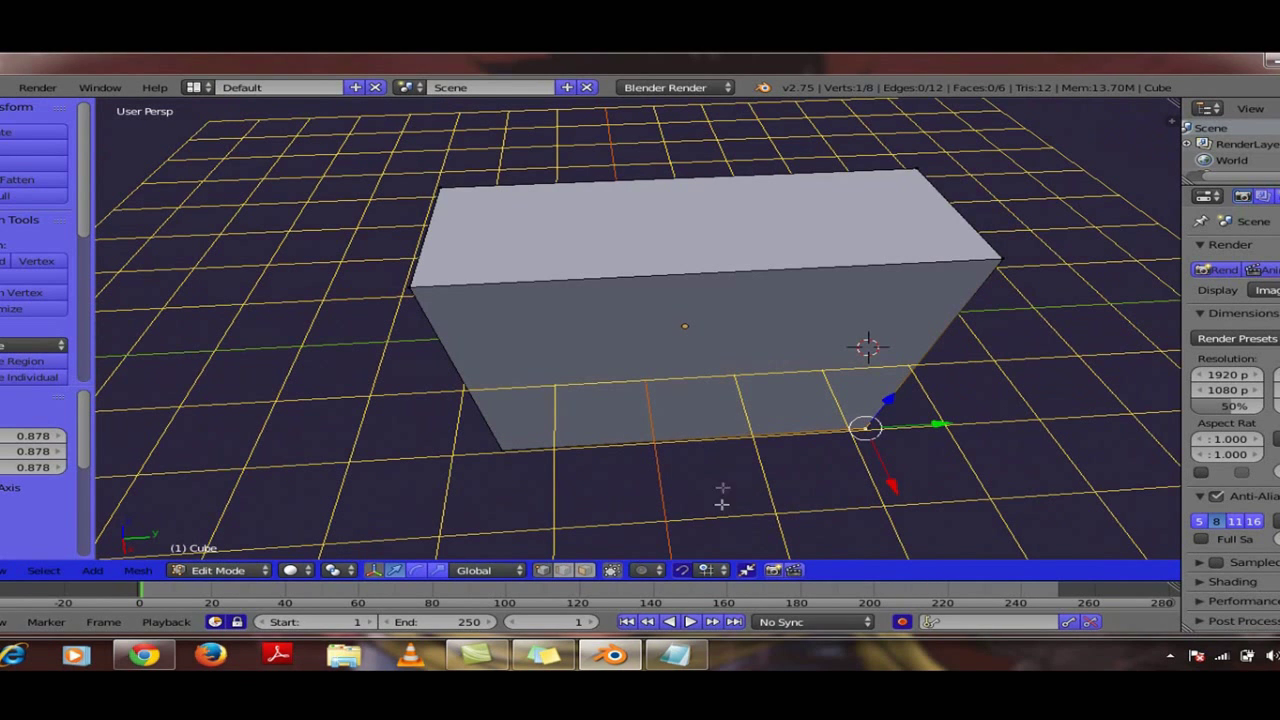
{"action": "key", "text": "a"}
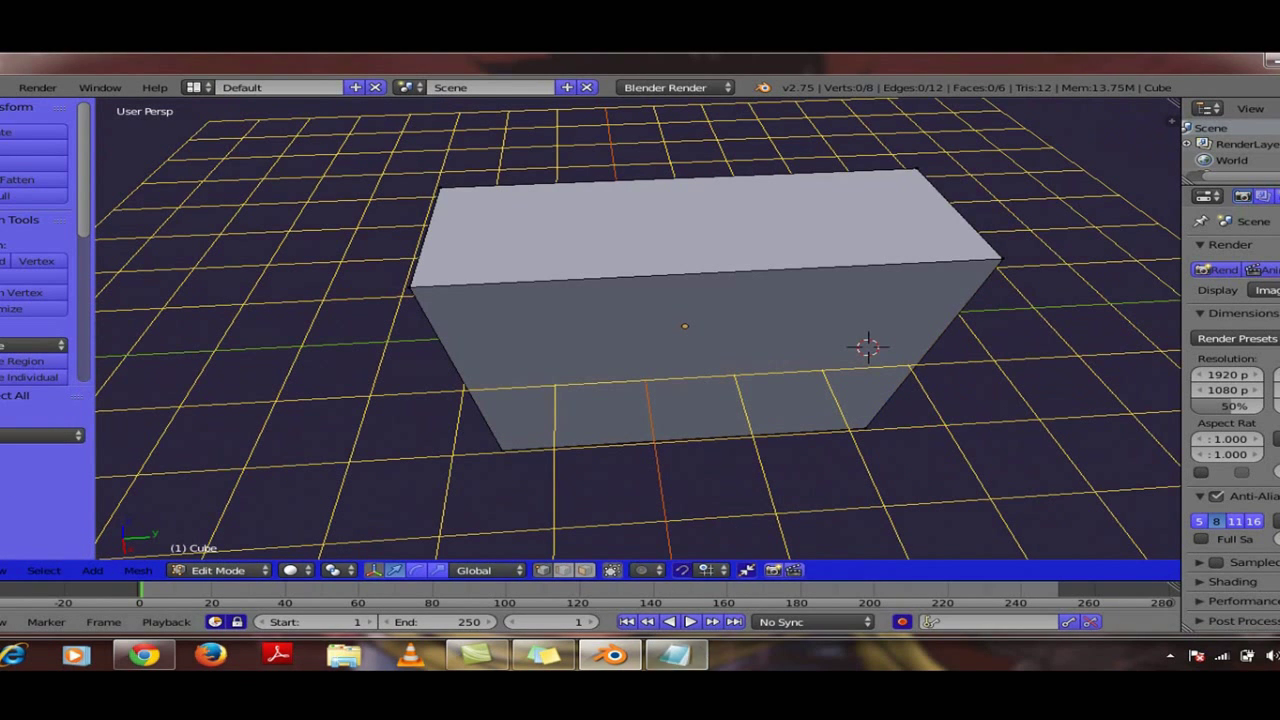
{"action": "left_click", "coordinate": [665, 662]}
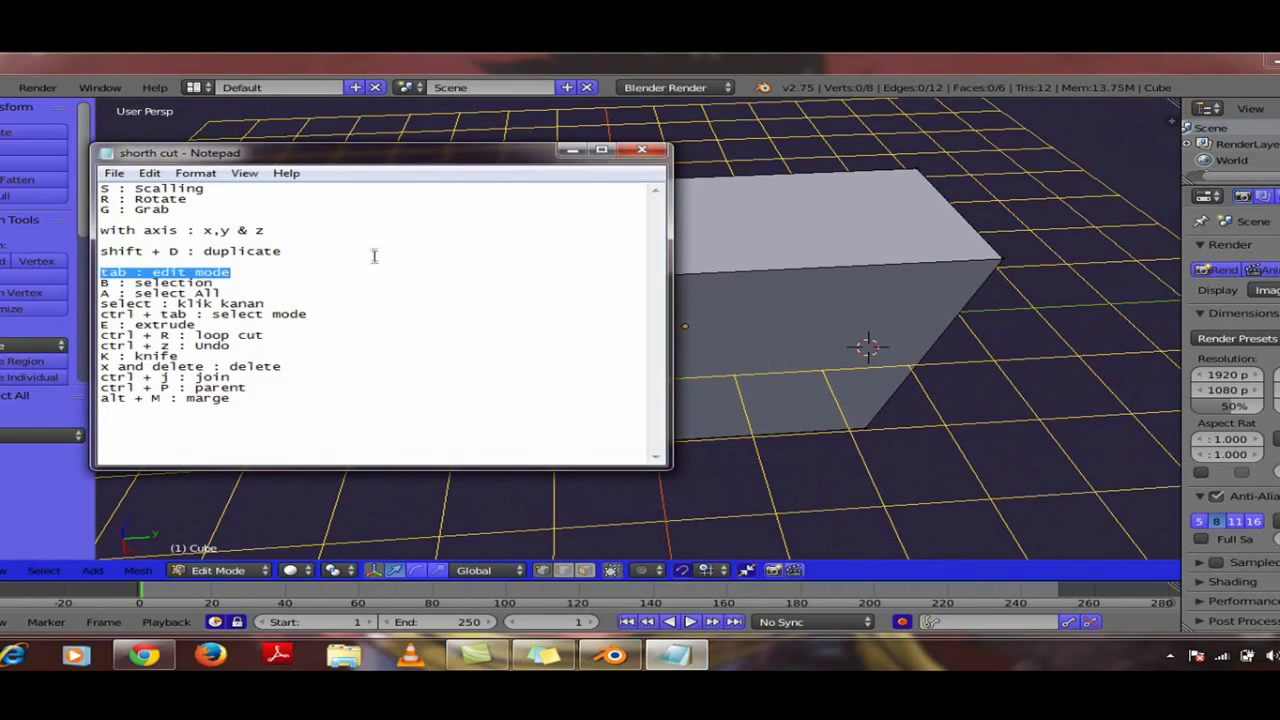
{"action": "left_click", "coordinate": [253, 285]}
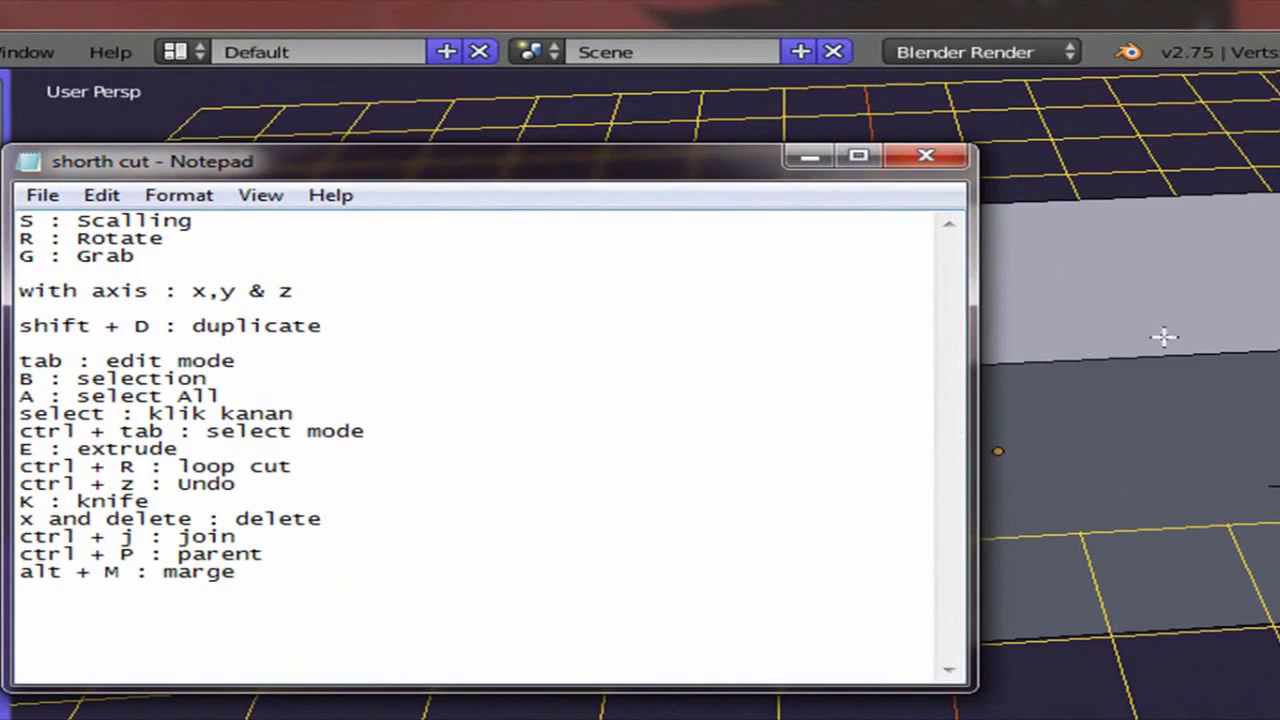
{"action": "left_click", "coordinate": [1164, 337]}
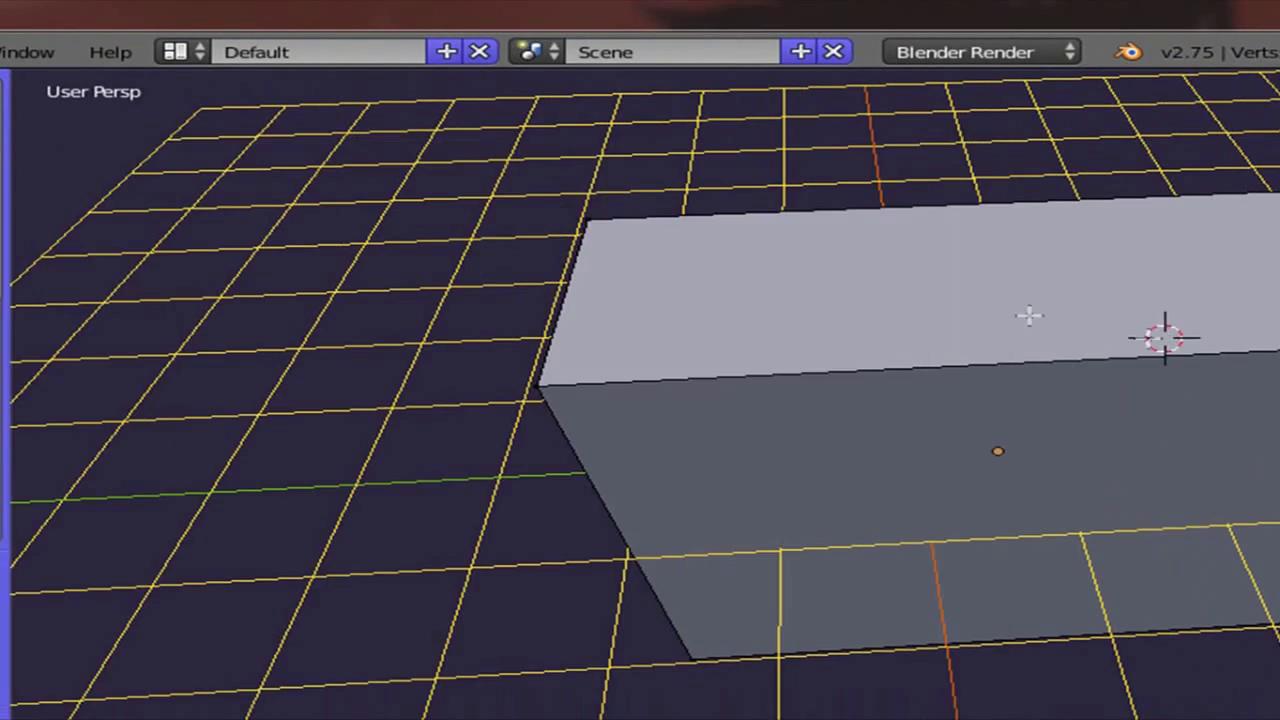
- Box-select the top face of the box with B, then deselect it with A
{"action": "scroll", "coordinate": [1000, 330], "scroll_direction": "down", "scroll_amount": 3}
{"action": "scroll", "coordinate": [900, 320], "scroll_direction": "up", "scroll_amount": 4}
{"action": "scroll", "coordinate": [885, 365], "scroll_direction": "up", "scroll_amount": 2}
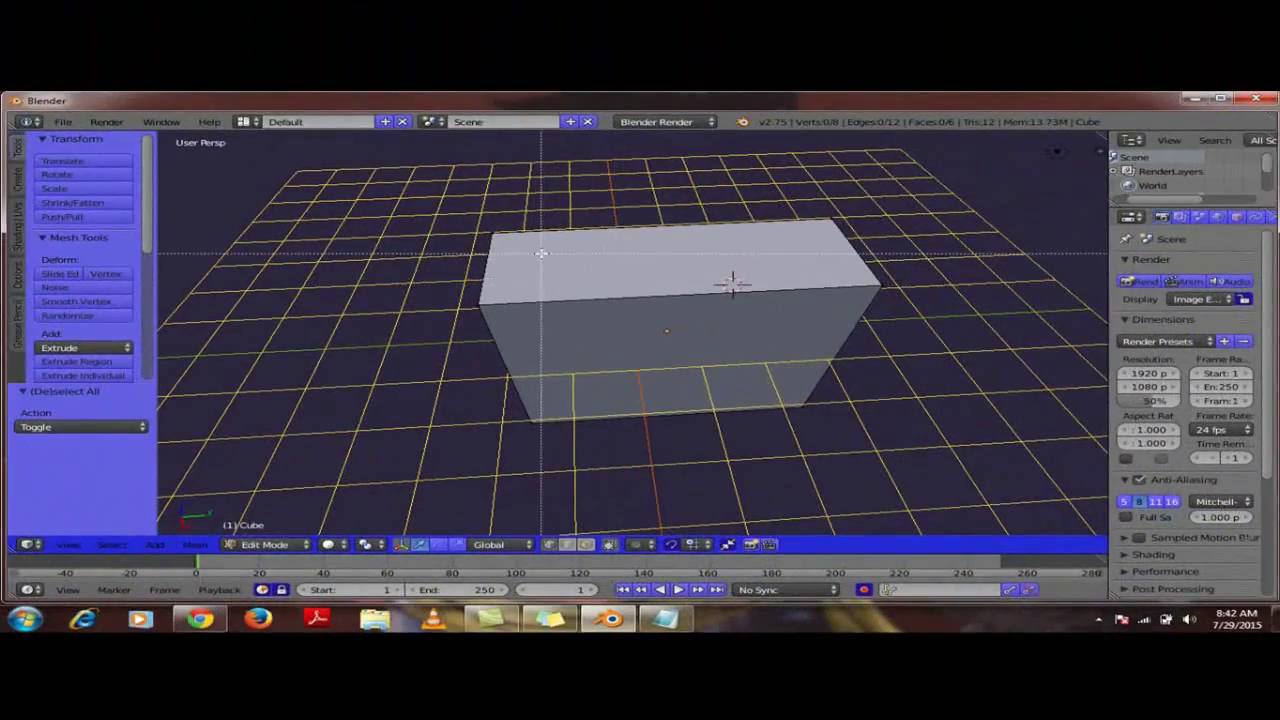
{"action": "key", "text": "b"}
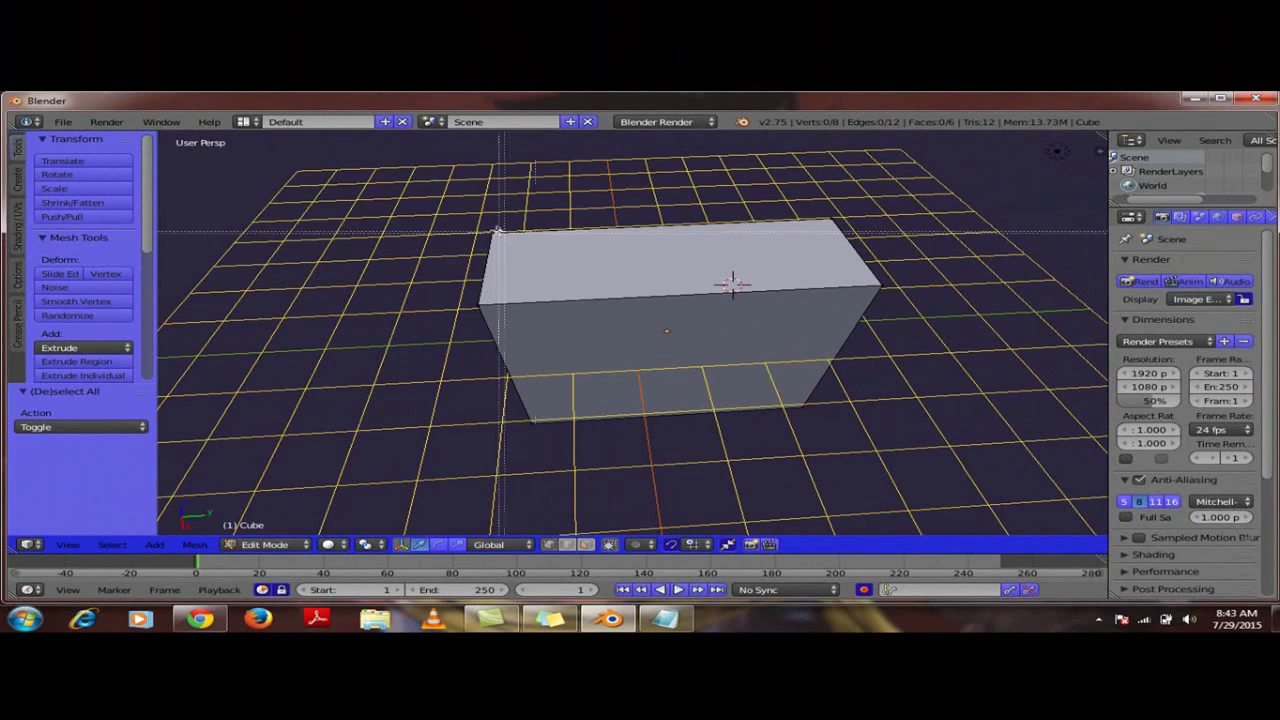
{"action": "left_click_drag", "start_coordinate": [436, 188], "coordinate": [988, 347]}
{"action": "middle_click_drag", "start_coordinate": [553, 373], "coordinate": [473, 404]}
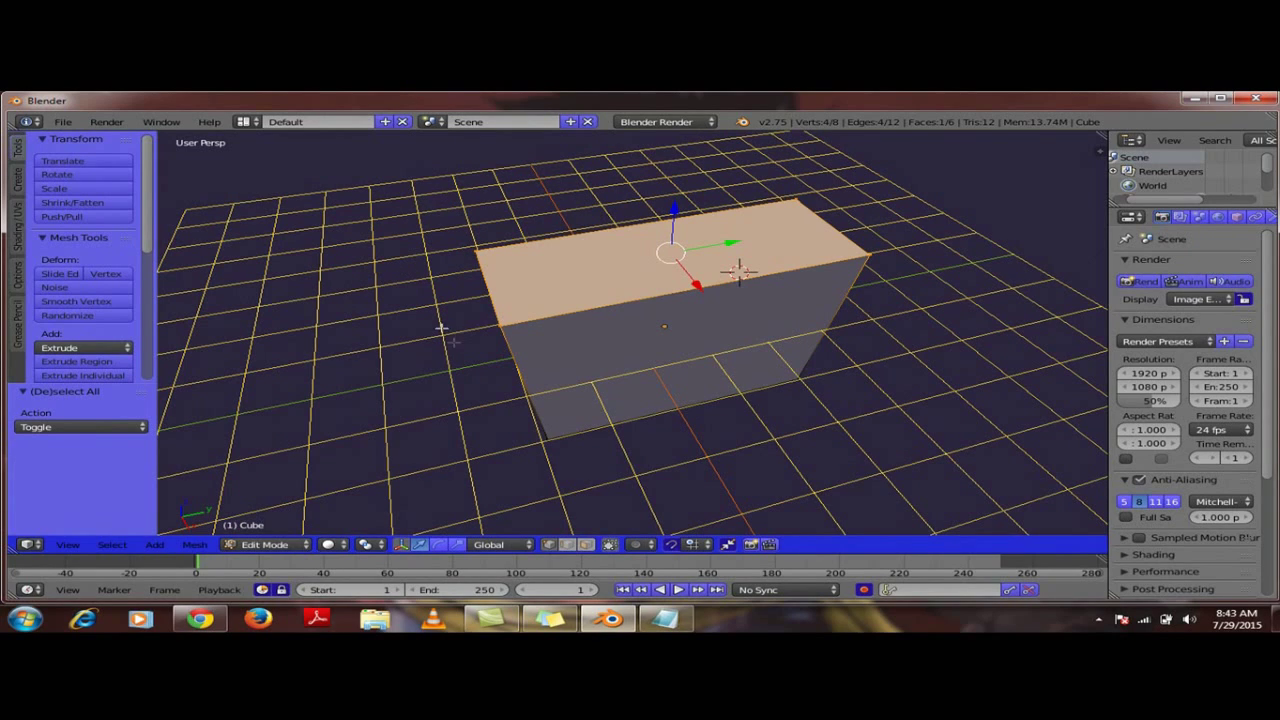
{"action": "key", "text": "a"}
- Drag-select the whole box from a higher view, then deselect it
{"action": "middle_click_drag", "start_coordinate": [437, 266], "coordinate": [401, 310]}
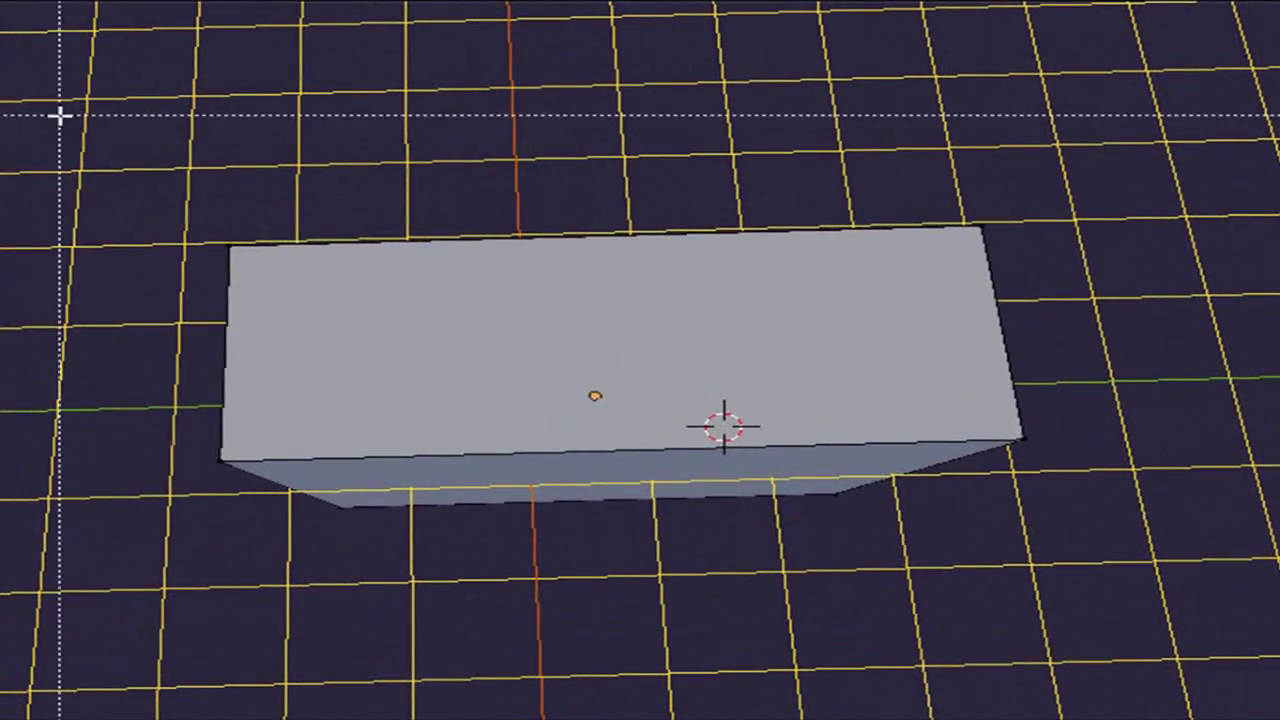
{"action": "left_click_drag", "start_coordinate": [277, 163], "coordinate": [1049, 434]}
{"action": "left_click_drag", "start_coordinate": [1190, 512], "coordinate": [1254, 600]}
{"action": "middle_click_drag", "start_coordinate": [306, 614], "coordinate": [191, 457]}
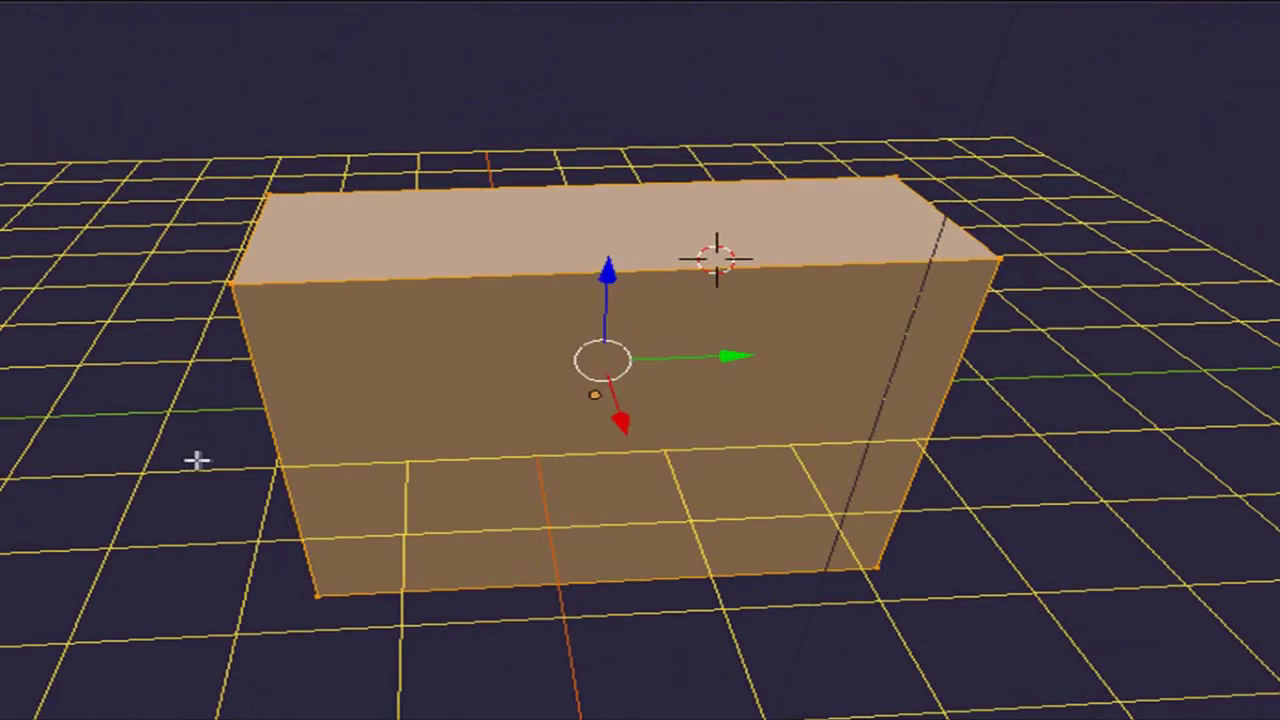
{"action": "key", "text": "a"}
{"action": "middle_click_drag", "start_coordinate": [249, 391], "coordinate": [166, 63]}
- Box-select the entire box with B and glance at the shortcut notes
{"action": "key", "text": "b"}
{"action": "left_click_drag", "start_coordinate": [100, 40], "coordinate": [1157, 628]}
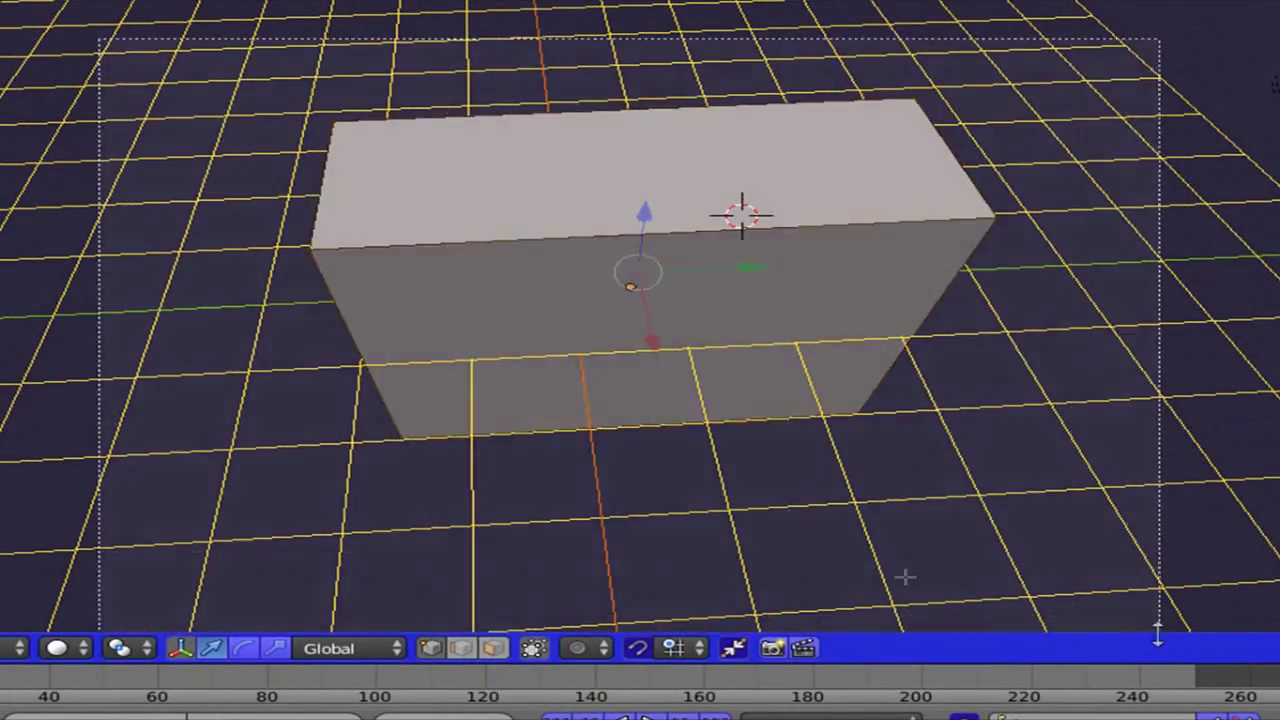
{"action": "middle_click_drag", "start_coordinate": [1157, 628], "coordinate": [825, 512]}
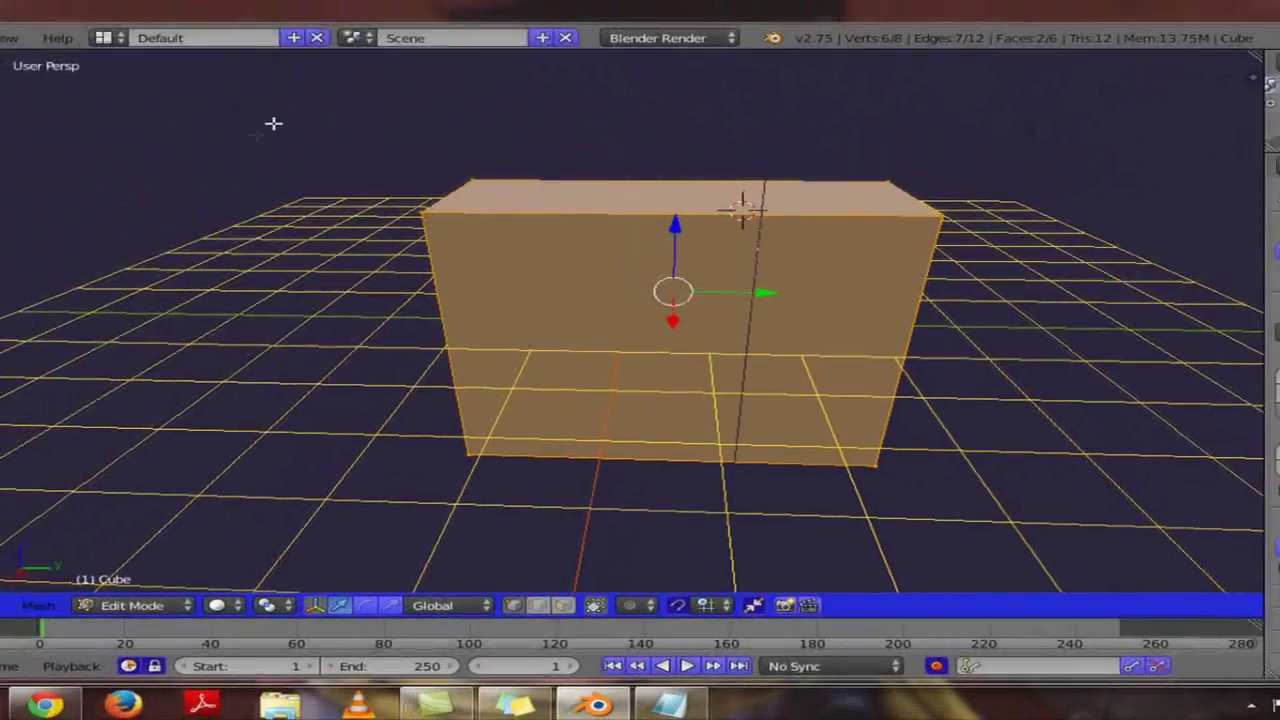
{"action": "middle_click_drag", "start_coordinate": [580, 343], "coordinate": [689, 366]}
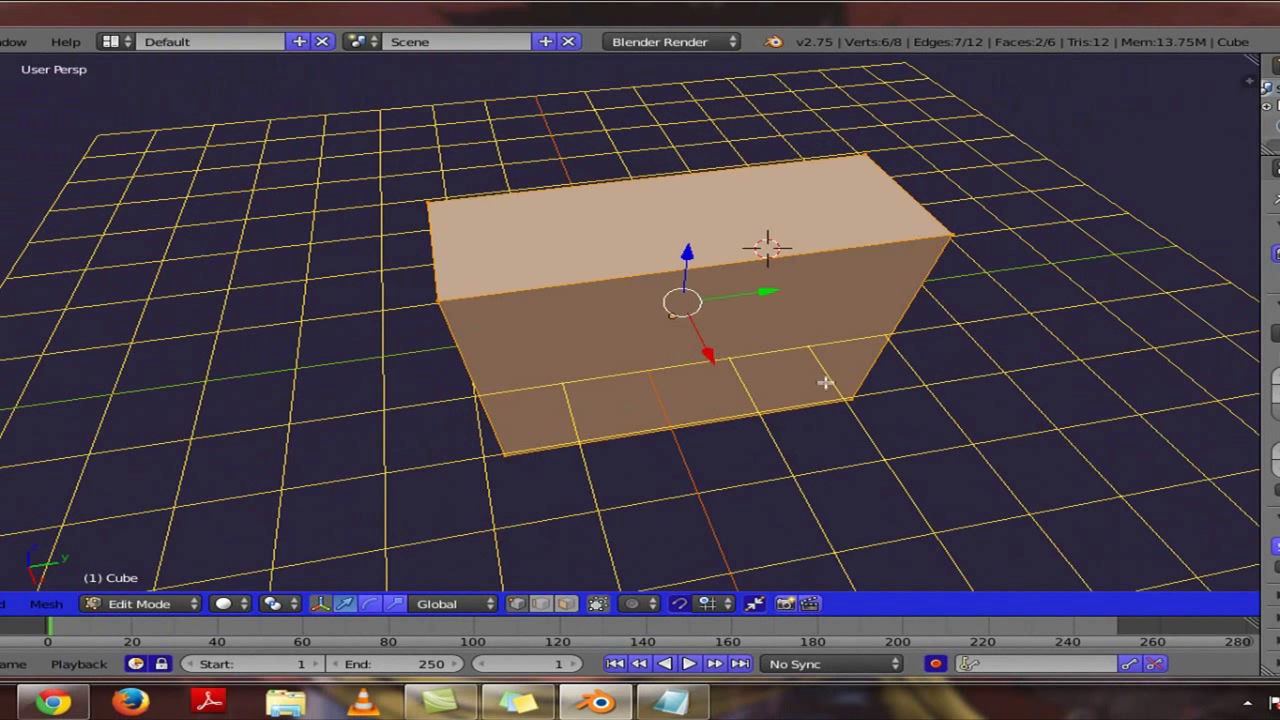
{"action": "left_click", "coordinate": [670, 702]}
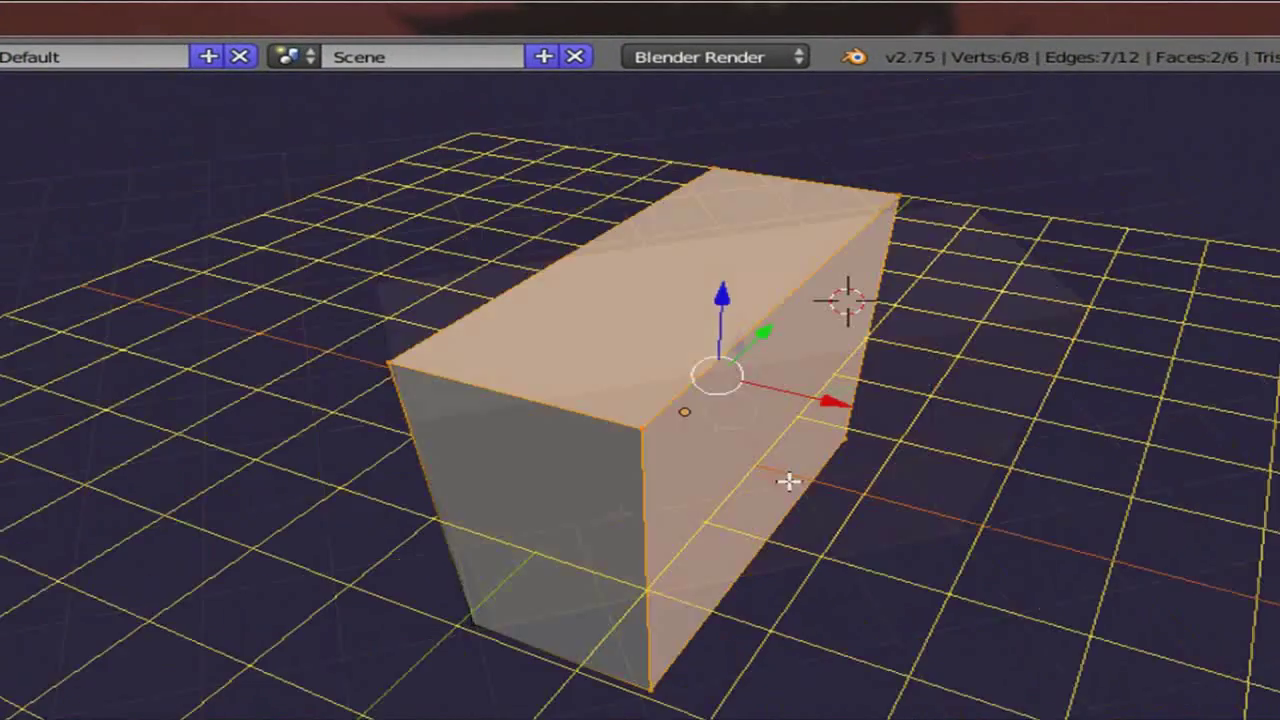
{"action": "middle_click_drag", "start_coordinate": [789, 480], "coordinate": [1097, 432]}
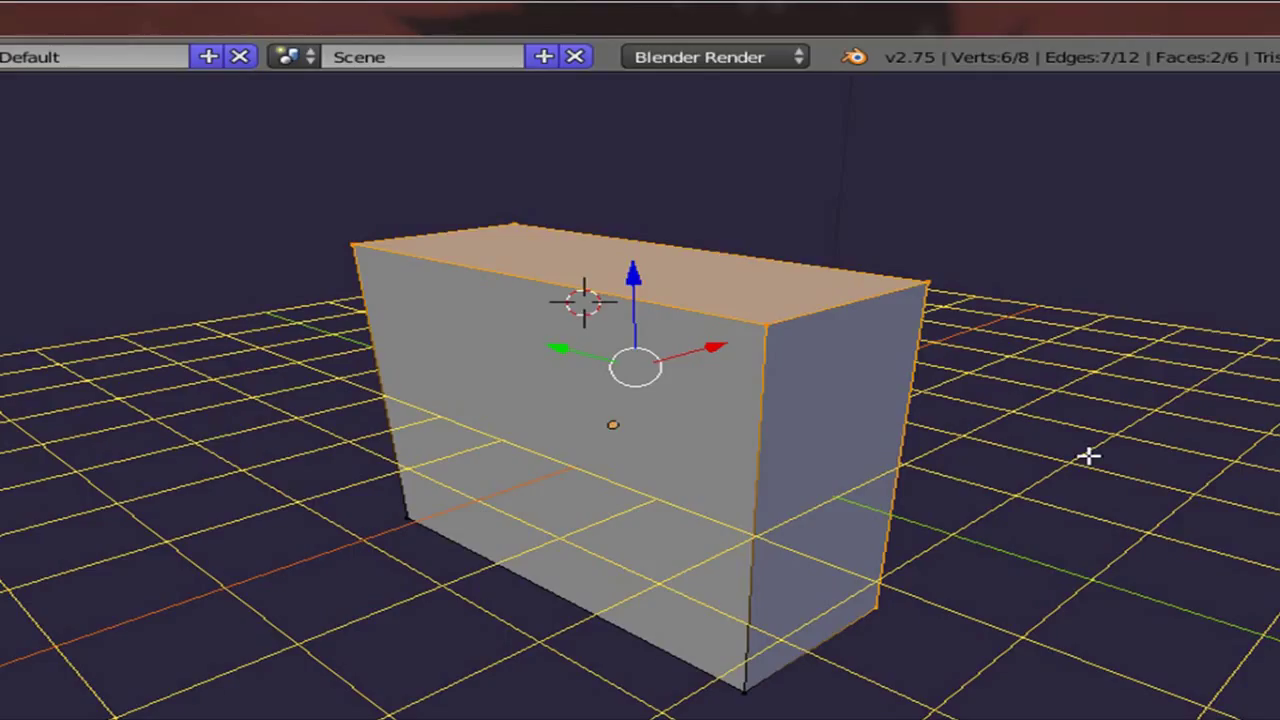
- Toggle select-all on the mesh with A twice, then bring up the shortcut notes
{"action": "key", "text": "a"}
{"action": "key", "text": "a"}
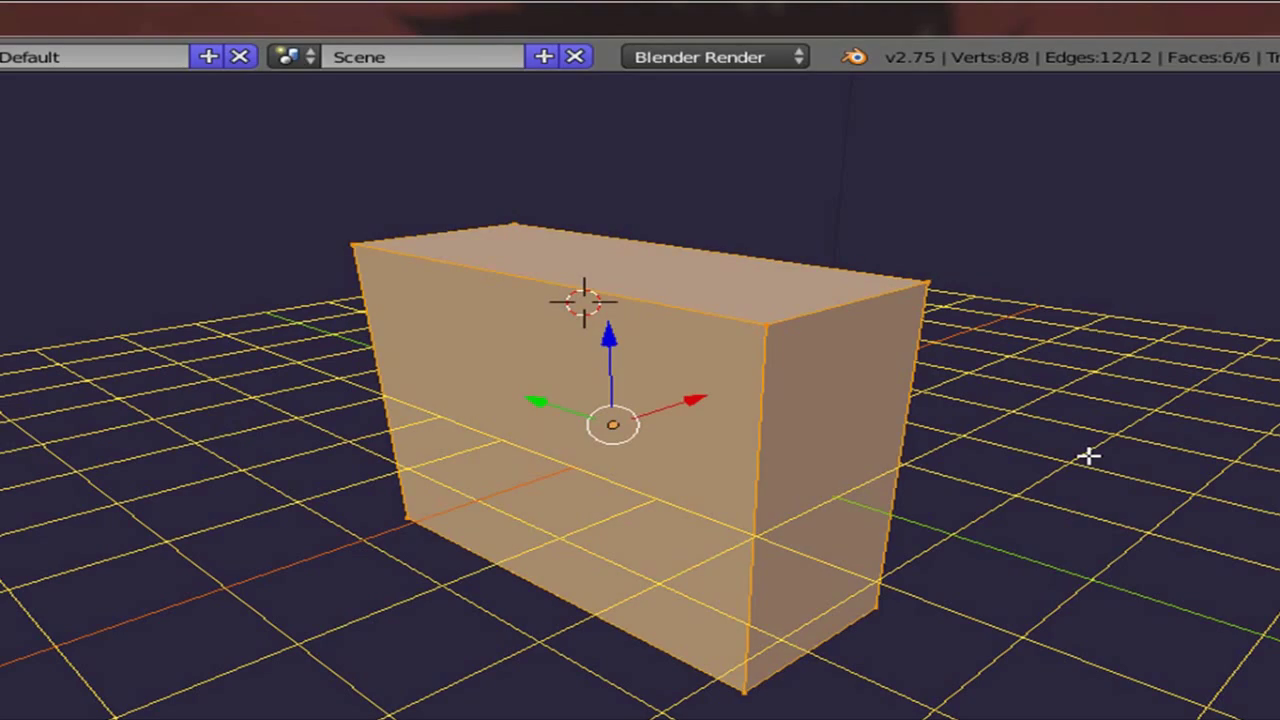
{"action": "middle_click_drag", "start_coordinate": [511, 571], "coordinate": [651, 626]}
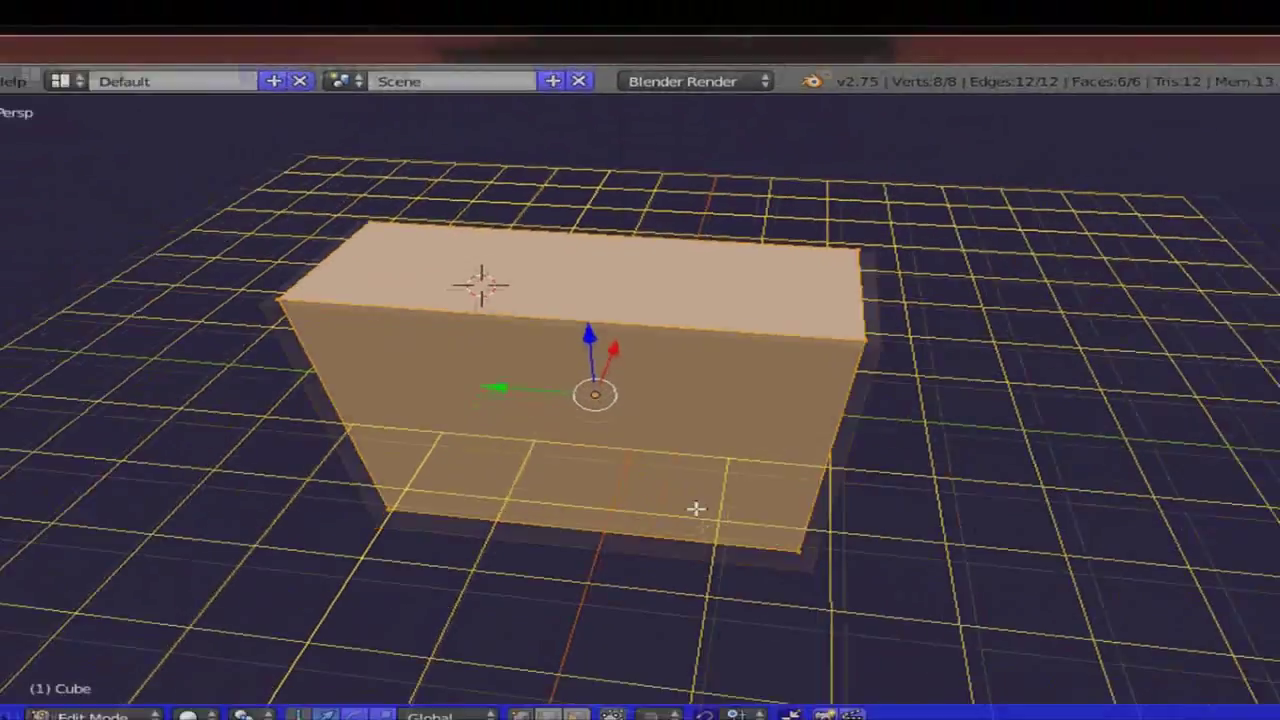
{"action": "key", "text": "a"}
{"action": "left_click", "coordinate": [661, 619]}
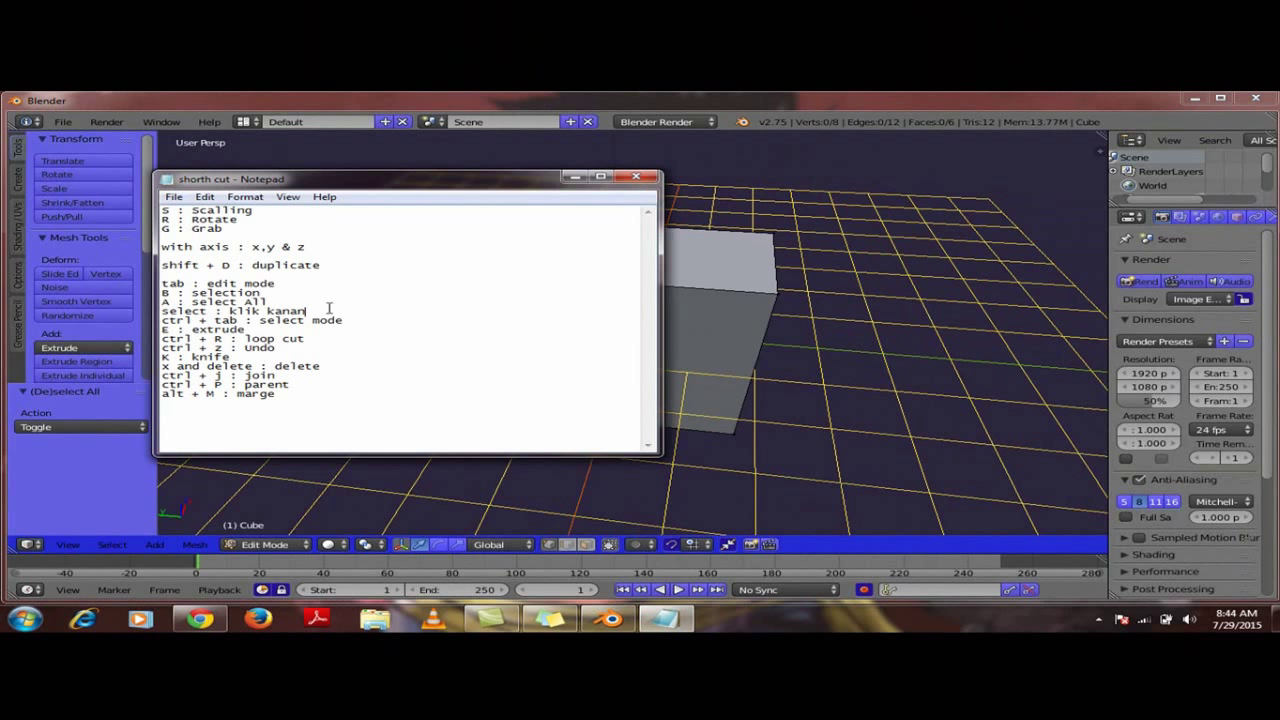
{"action": "left_click", "coordinate": [736, 305]}
{"action": "mouse_move", "coordinate": [470, 345]}
{"action": "middle_mouse_down"}
{"action": "mouse_move", "coordinate": [457, 349]}
{"action": "mouse_move", "coordinate": [494, 360]}
{"action": "mouse_move", "coordinate": [483, 365]}
{"action": "middle_mouse_up"}
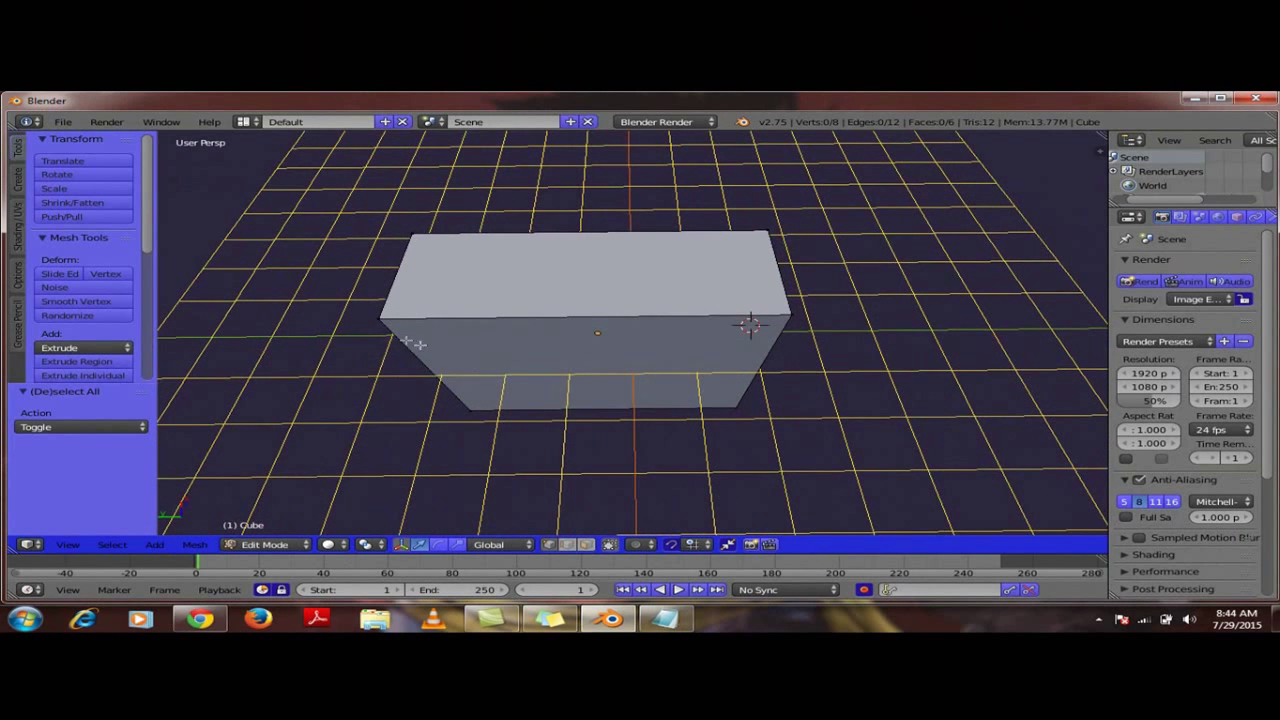
{"action": "scroll", "coordinate": [371, 361], "scroll_direction": "up", "scroll_amount": 1}
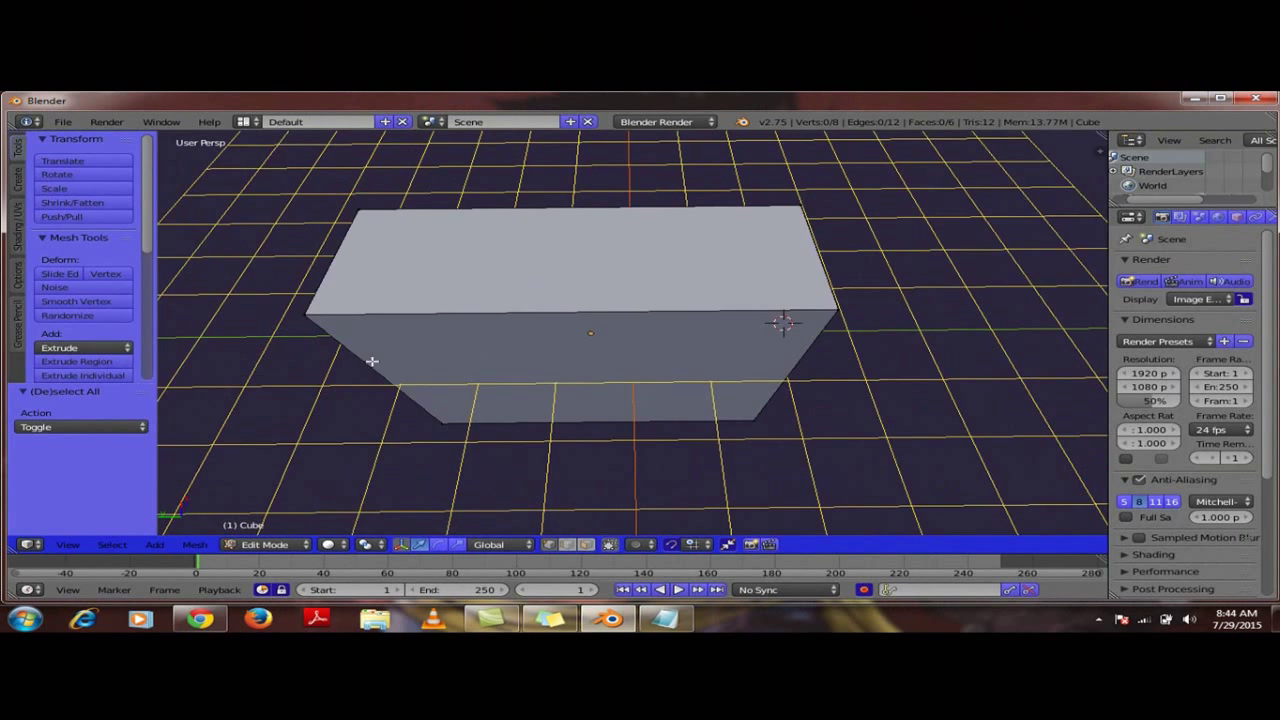
{"action": "scroll", "coordinate": [371, 361], "scroll_direction": "down", "scroll_amount": 2}
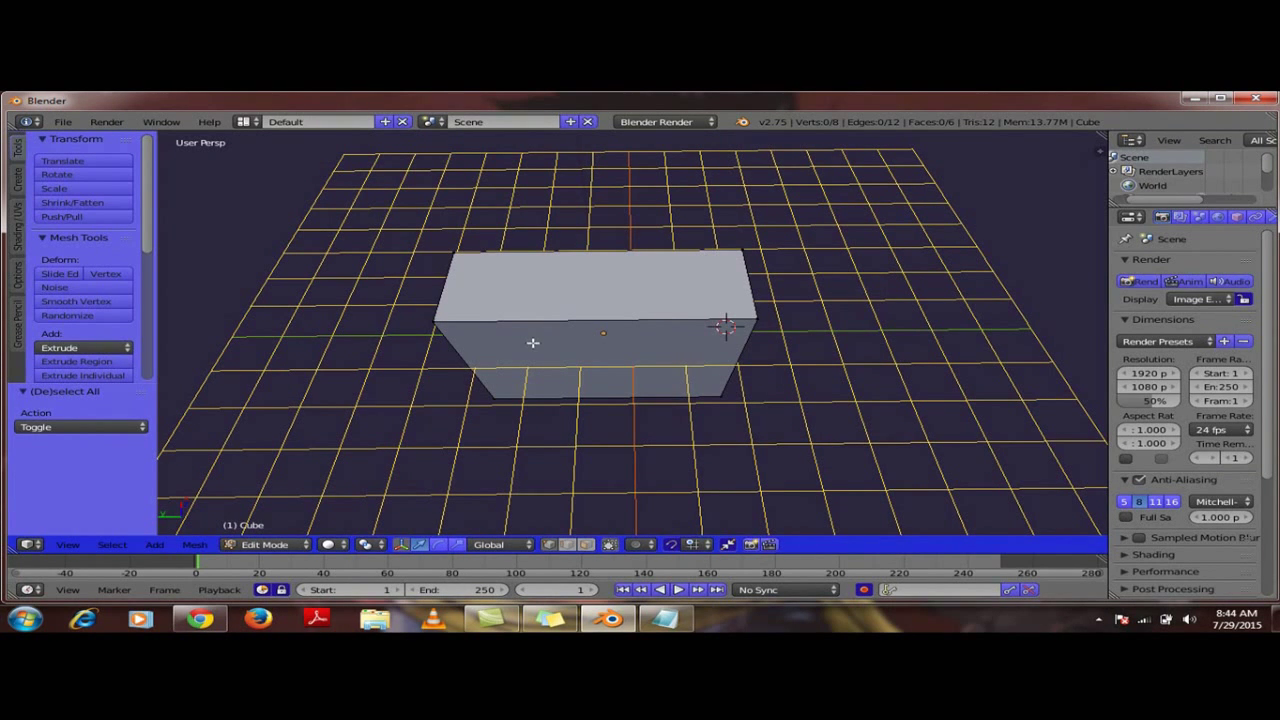
{"action": "right_click", "coordinate": [433, 320]}
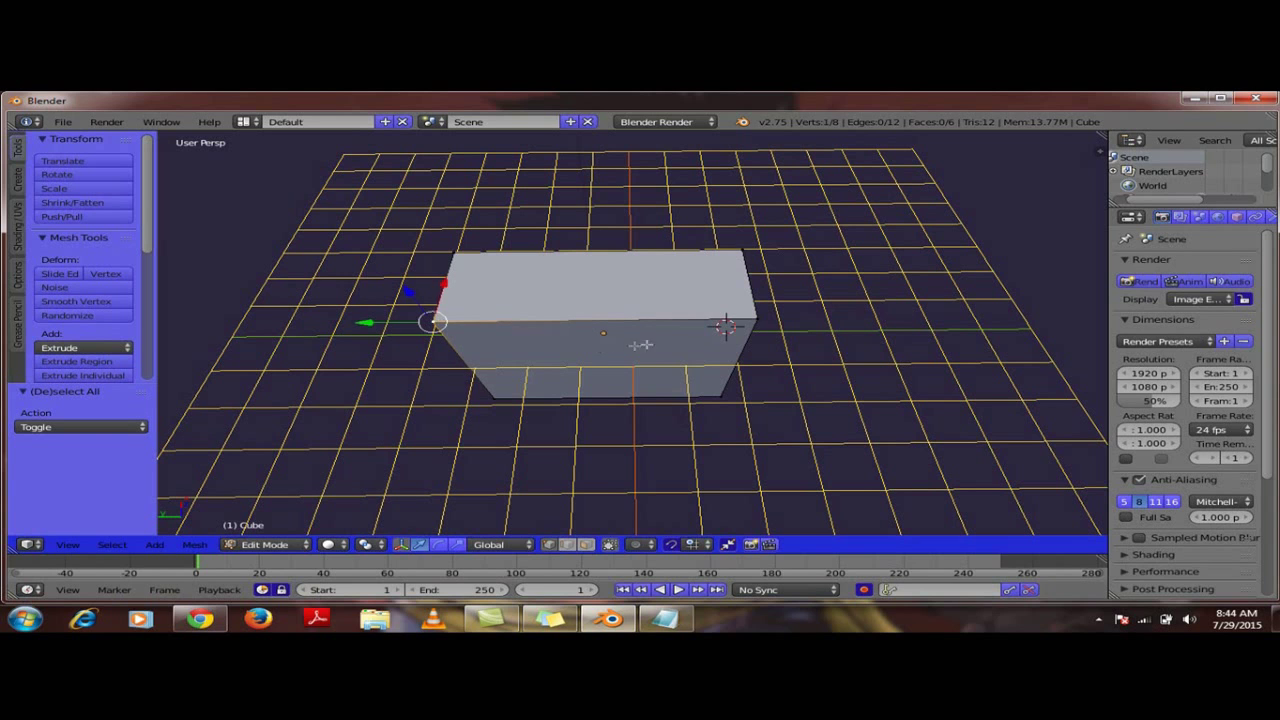
{"action": "right_click", "coordinate": [752, 318], "text": "shift"}
{"action": "right_click", "coordinate": [738, 255], "text": "shift"}
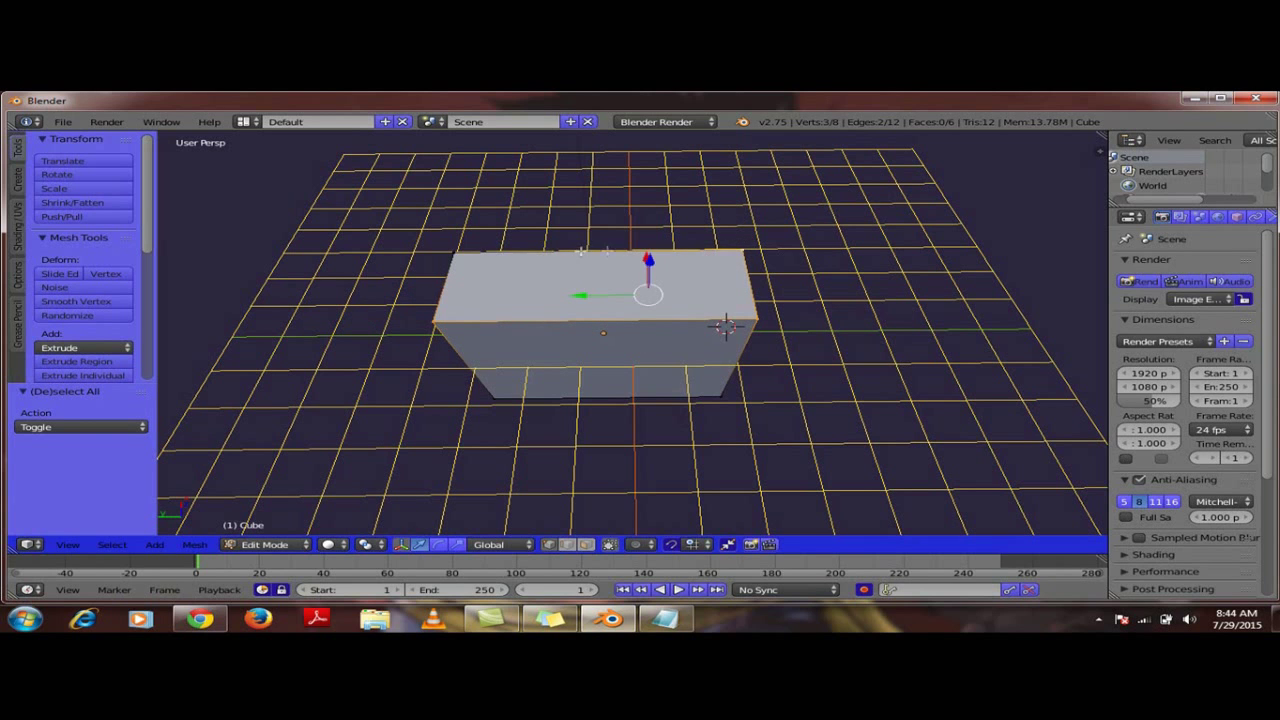
{"action": "right_click", "coordinate": [446, 250], "text": "shift"}
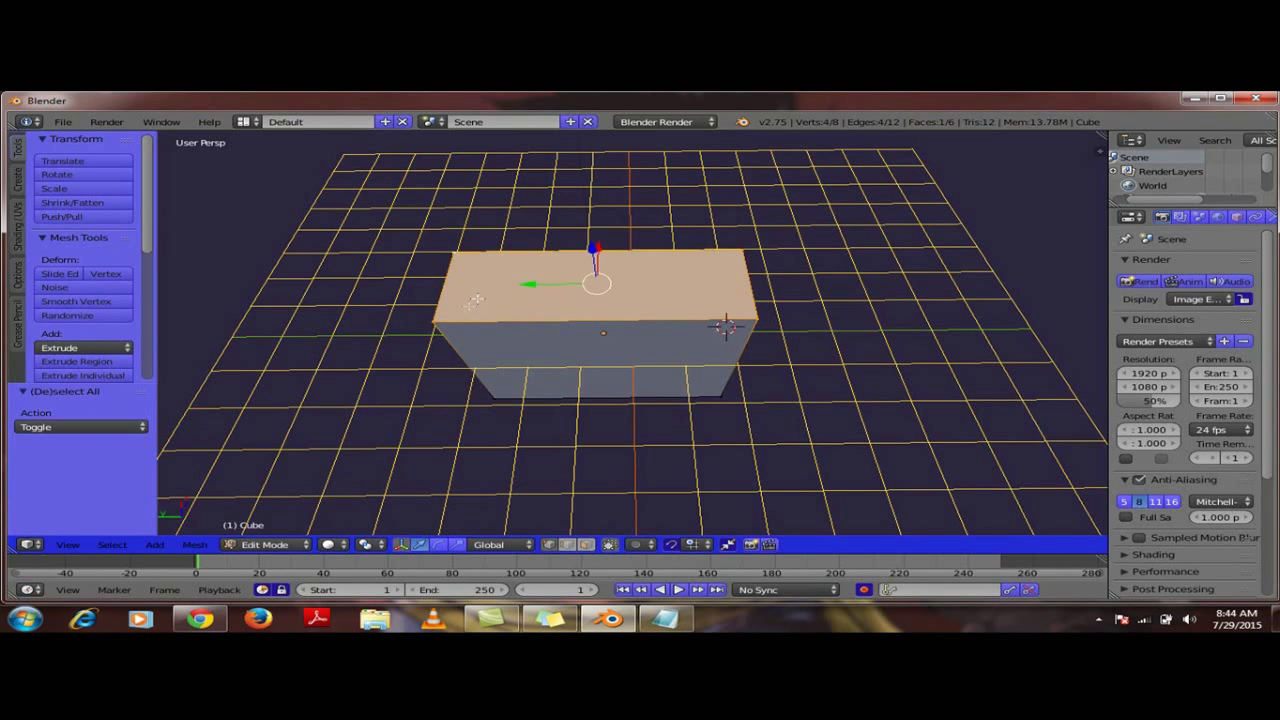
{"action": "key", "text": "a"}
{"action": "key", "text": "b"}
{"action": "left_click_drag", "start_coordinate": [342, 186], "coordinate": [797, 334]}
{"action": "key", "text": "a"}
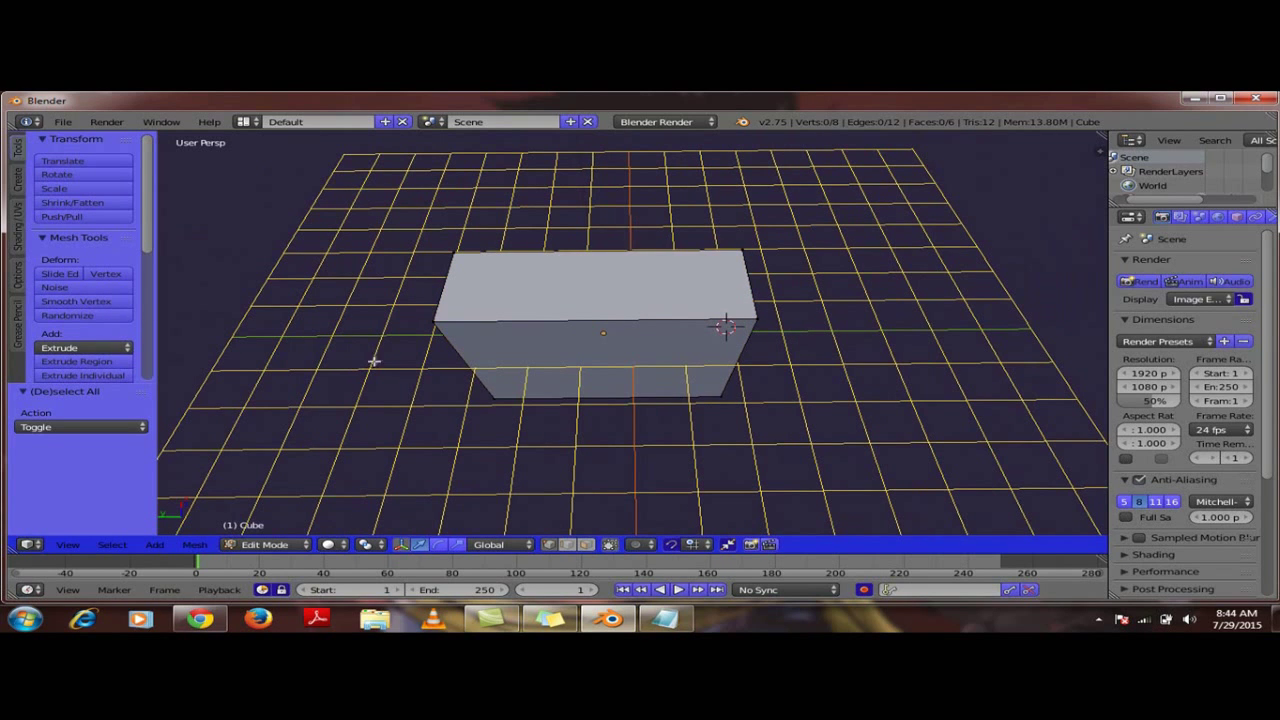
{"action": "right_click", "coordinate": [441, 317]}
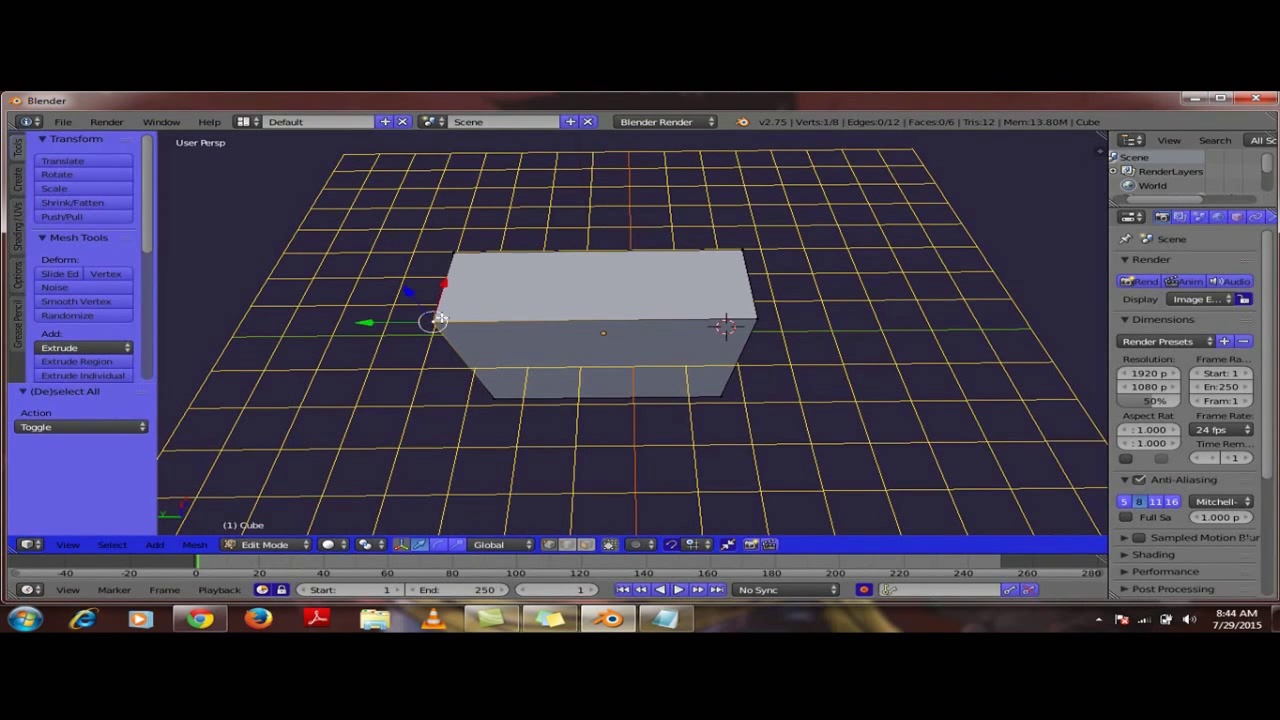
{"action": "right_click", "coordinate": [755, 320]}
{"action": "right_click", "coordinate": [742, 250]}
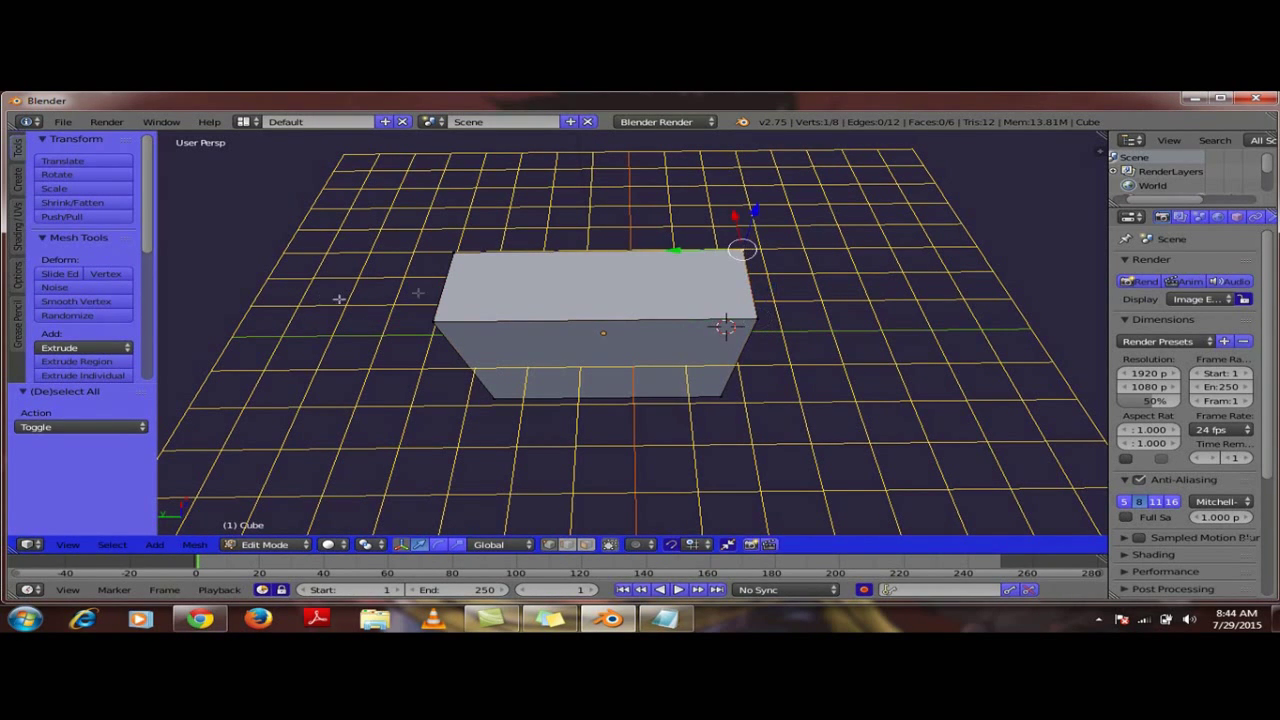
{"action": "right_click", "coordinate": [455, 258]}
{"action": "right_click", "coordinate": [437, 319]}
{"action": "right_click", "coordinate": [752, 316]}
{"action": "right_click", "coordinate": [744, 263]}
{"action": "right_click", "coordinate": [466, 261]}
{"action": "right_click", "coordinate": [452, 318]}
{"action": "right_click", "coordinate": [766, 318]}
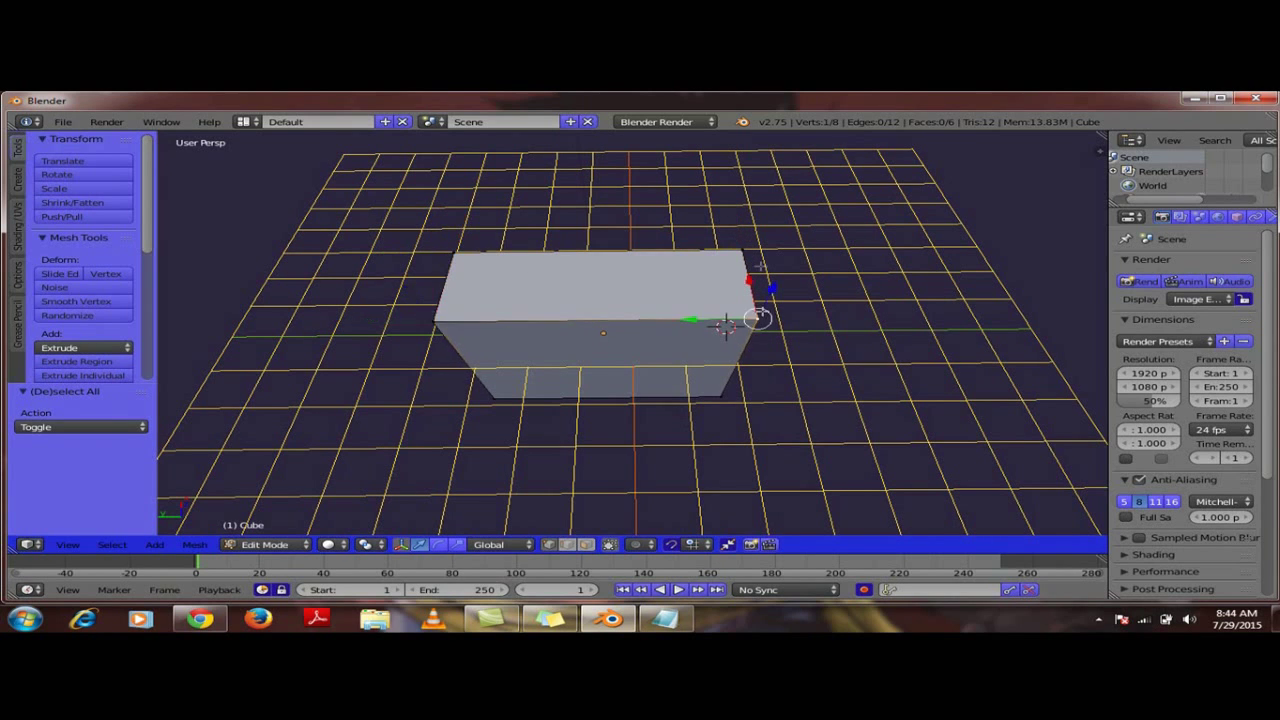
{"action": "right_click", "coordinate": [746, 258]}
{"action": "right_click", "coordinate": [458, 256]}
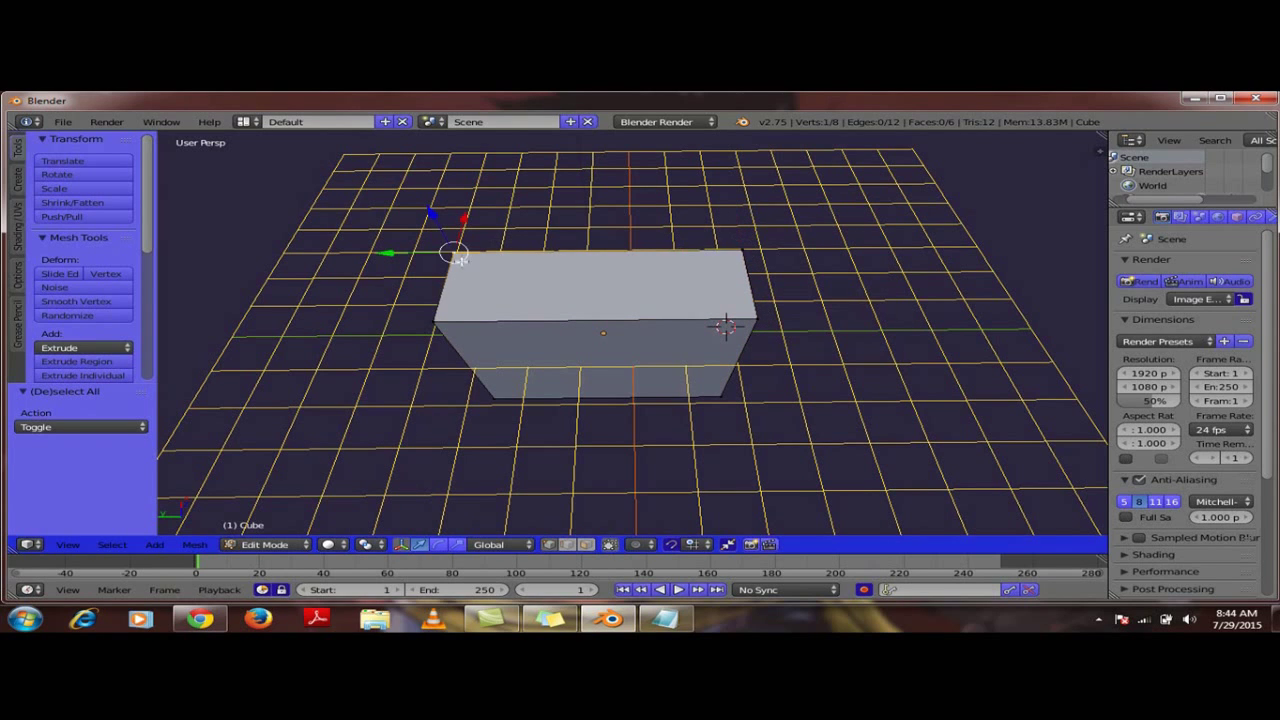
{"action": "right_click", "coordinate": [455, 306], "text": "shift"}
{"action": "right_click", "coordinate": [748, 318], "text": "shift"}
{"action": "right_click", "coordinate": [735, 252], "text": "shift"}
{"action": "key", "text": "a"}
{"action": "middle_click_drag", "start_coordinate": [677, 286], "coordinate": [634, 293]}
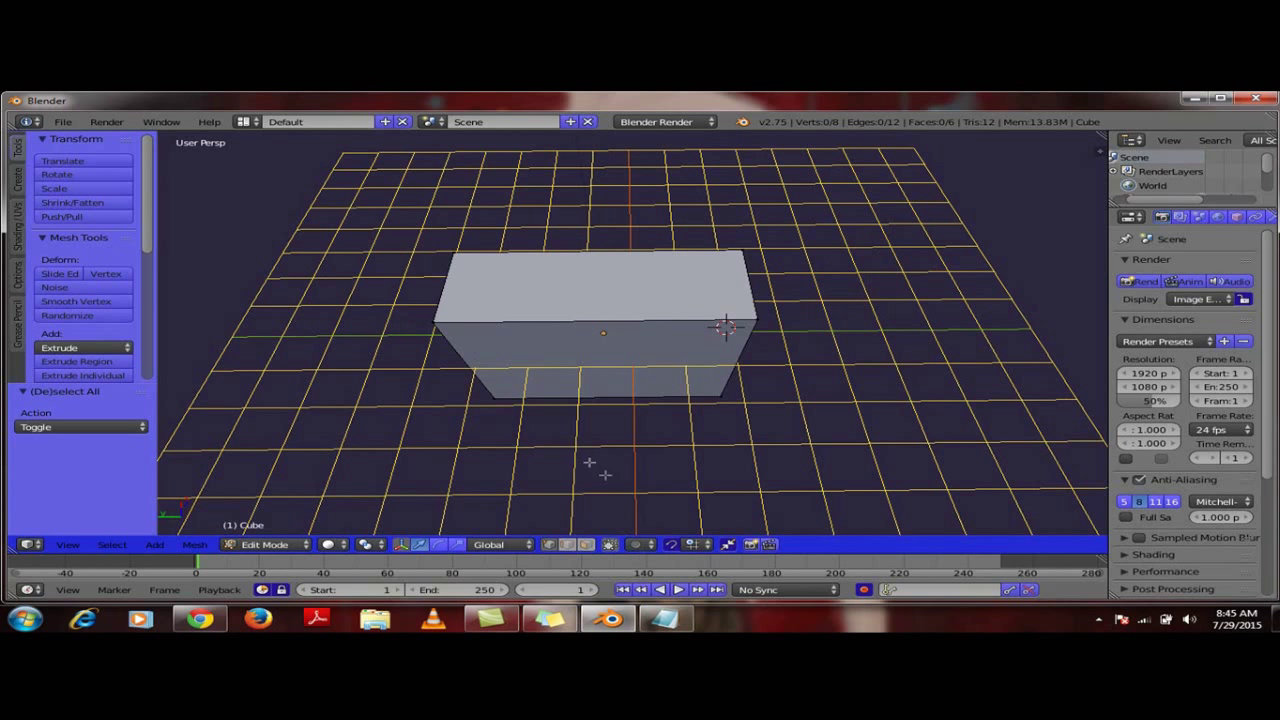
{"action": "left_click", "coordinate": [655, 617]}
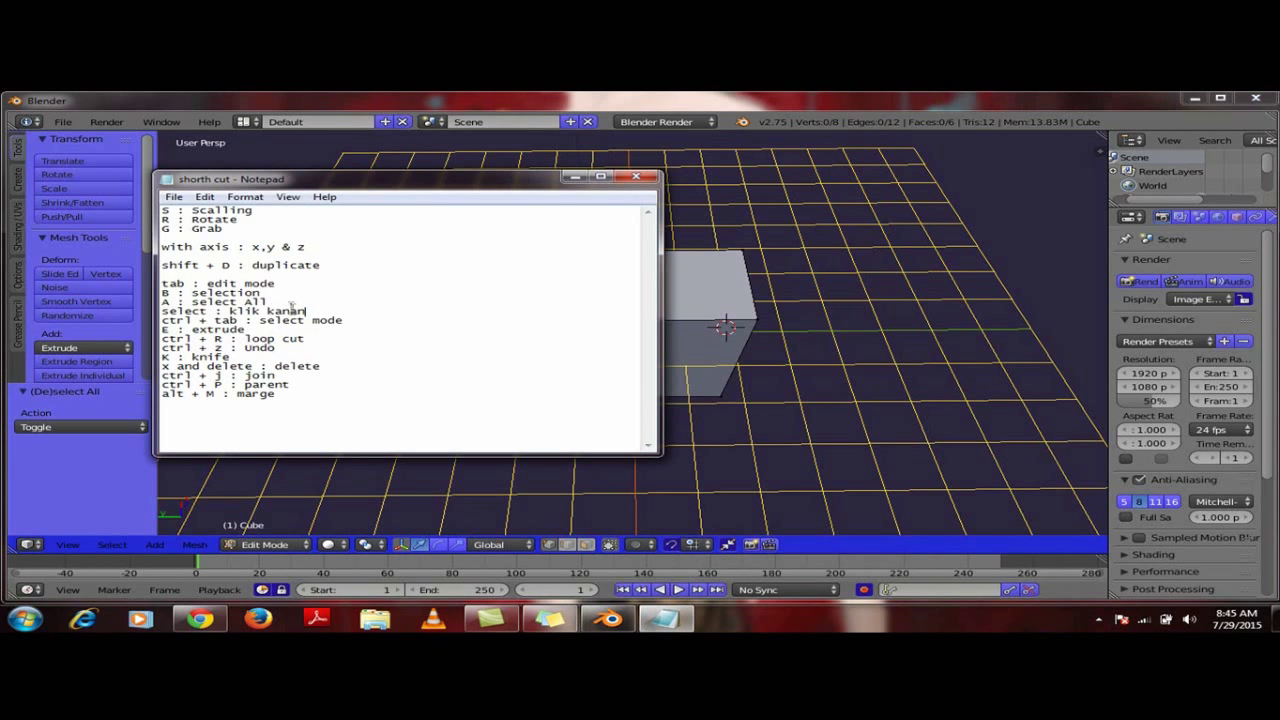
- Add a blank line after 'select : klik kanan', then choose vertex selection in Blender
{"action": "left_click", "coordinate": [369, 312]}
{"action": "key", "text": "Return"}
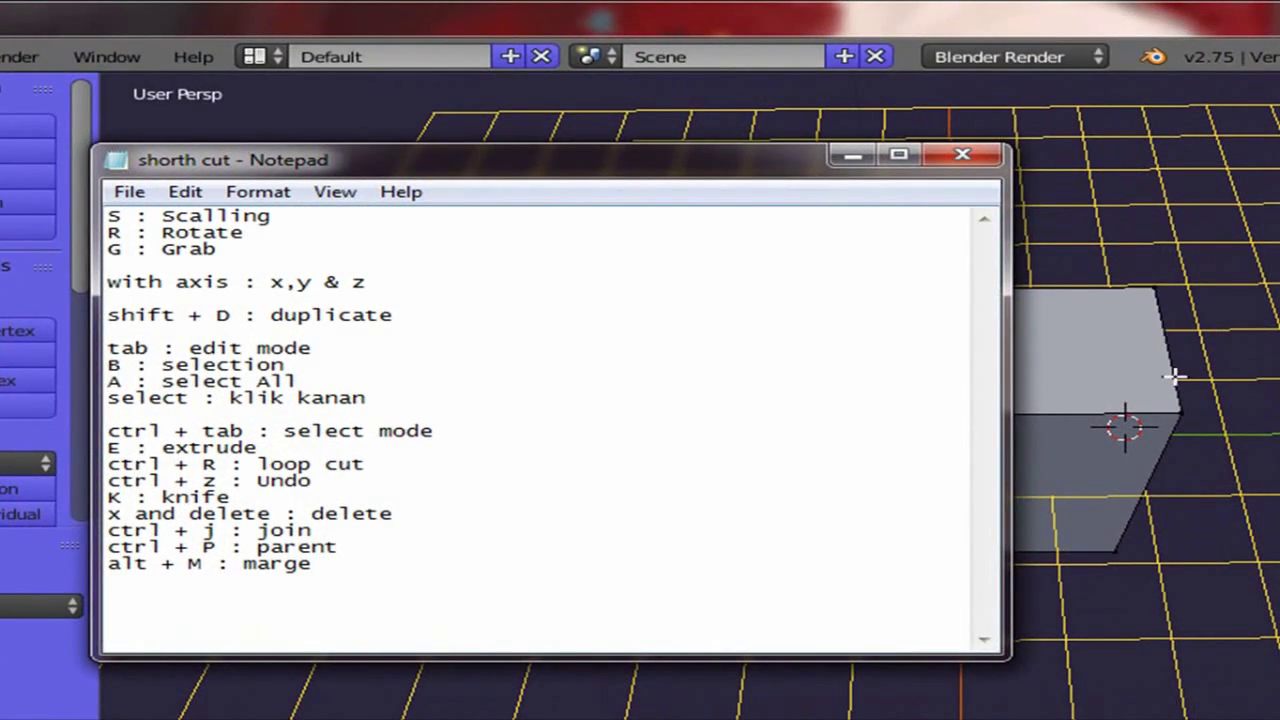
{"action": "left_click", "coordinate": [1170, 376]}
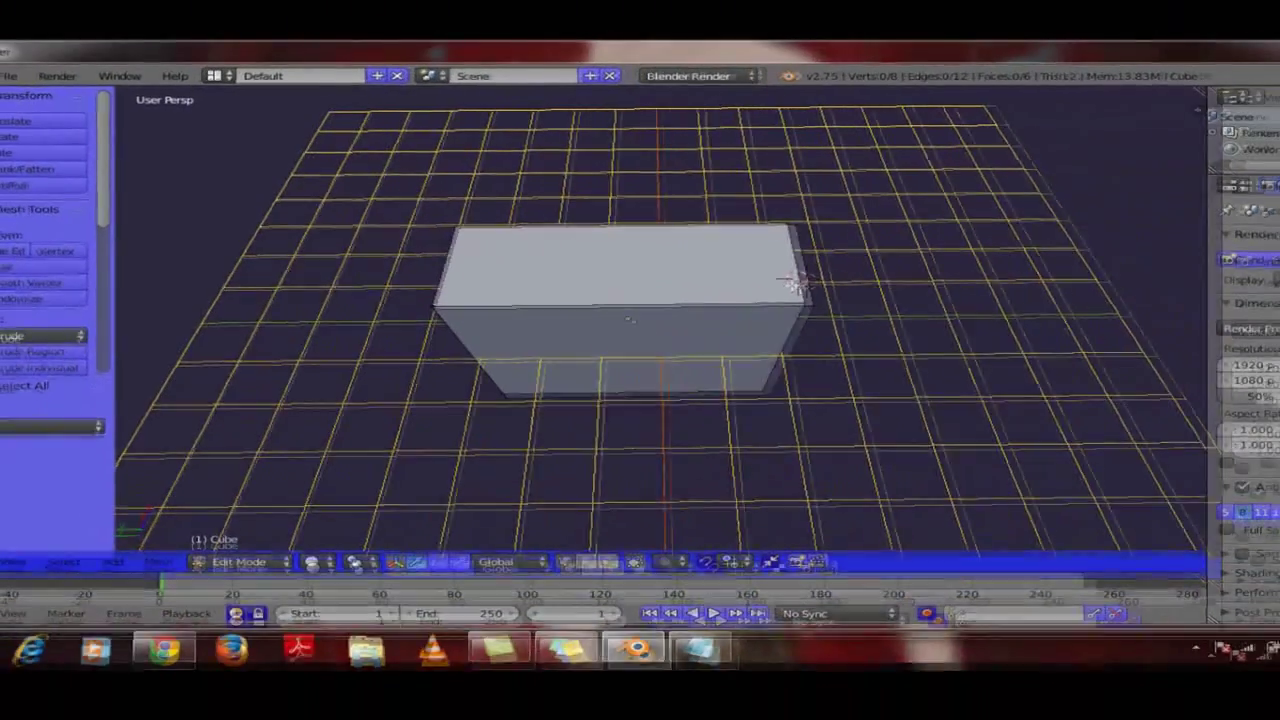
{"action": "key", "text": "ctrl+Tab"}
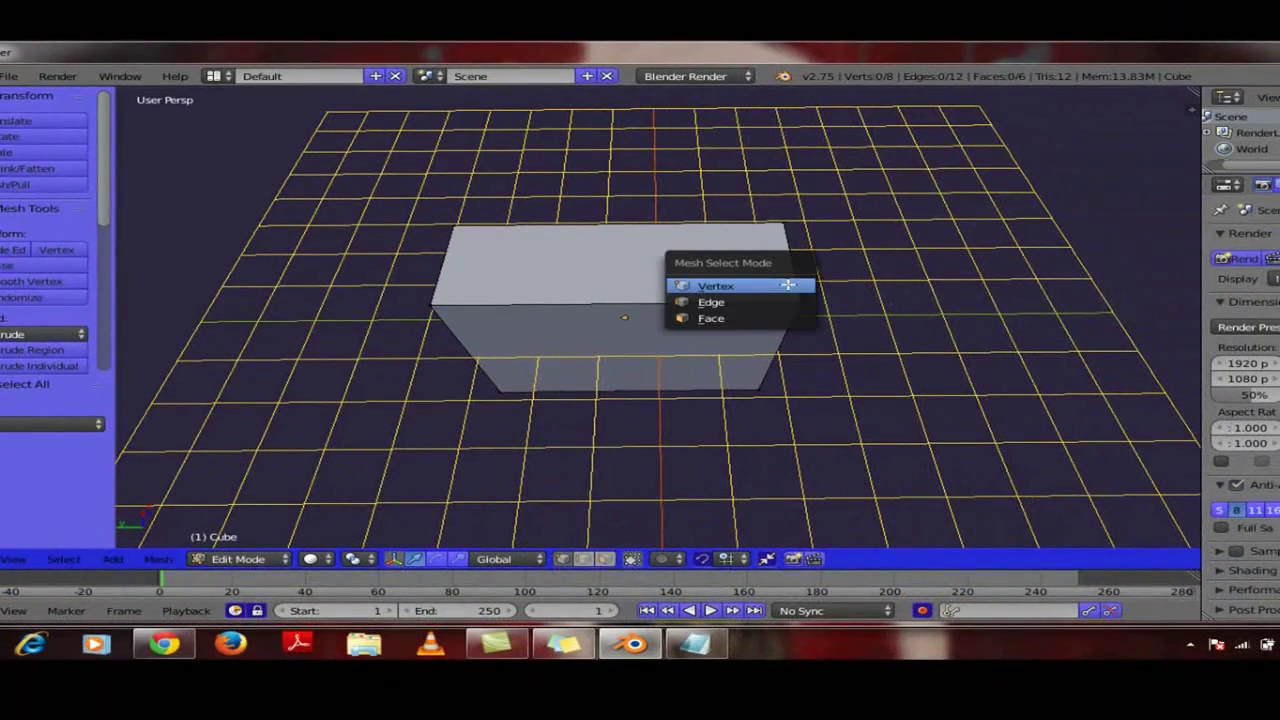
{"action": "left_click", "coordinate": [728, 289]}
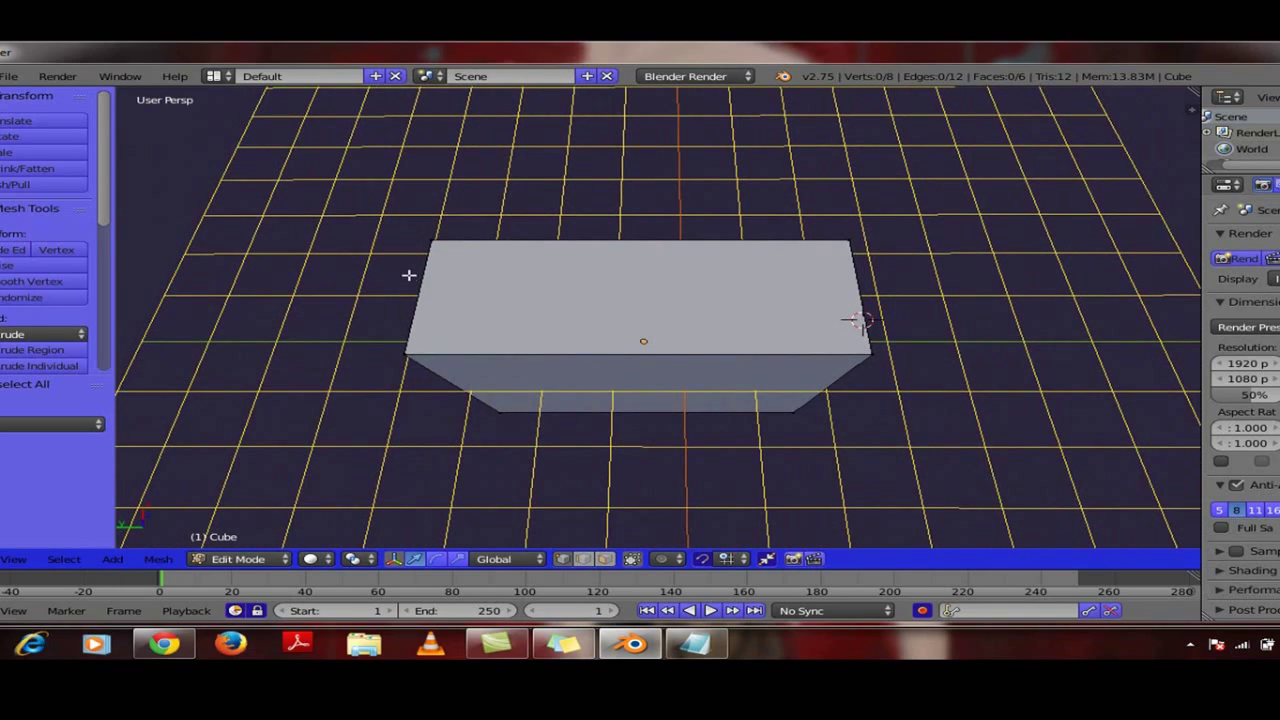
{"action": "right_click", "coordinate": [436, 246]}
{"action": "right_click", "coordinate": [850, 242], "text": "shift"}
{"action": "right_click", "coordinate": [866, 350], "text": "shift"}
{"action": "right_click", "coordinate": [415, 344], "text": "shift"}
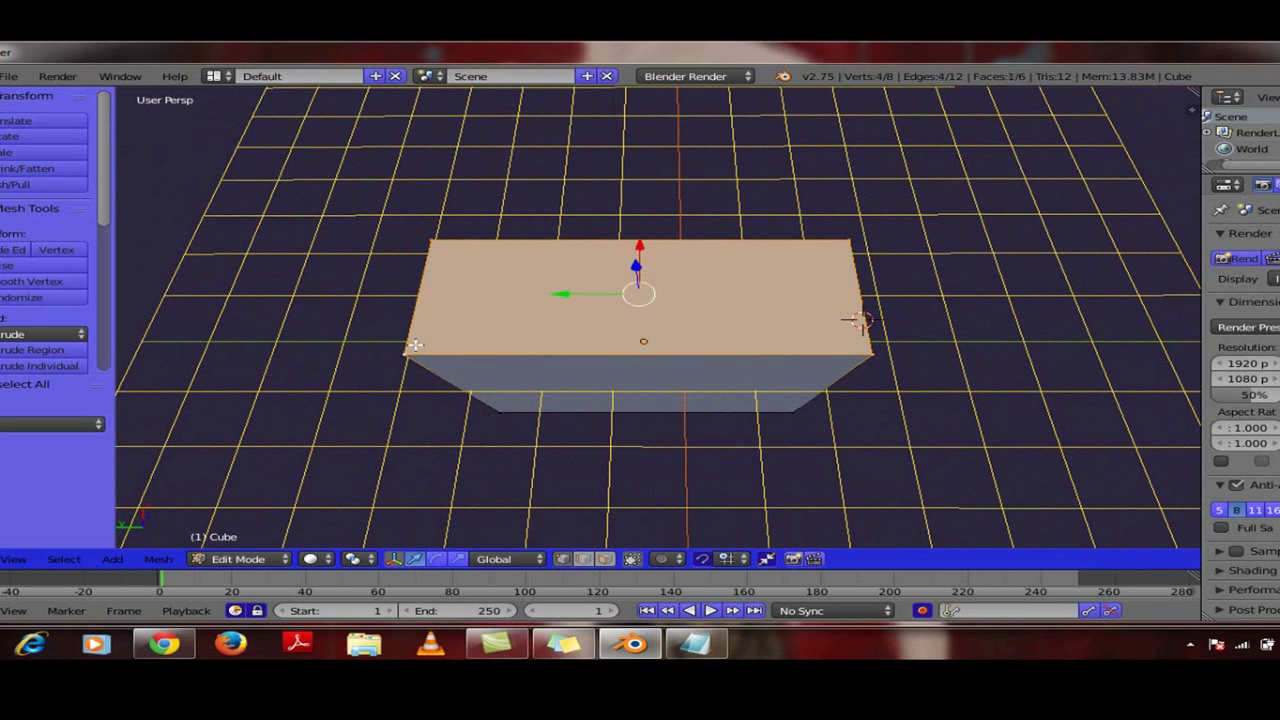
{"action": "key", "text": "a"}
{"action": "middle_click_drag", "start_coordinate": [477, 417], "coordinate": [524, 316]}
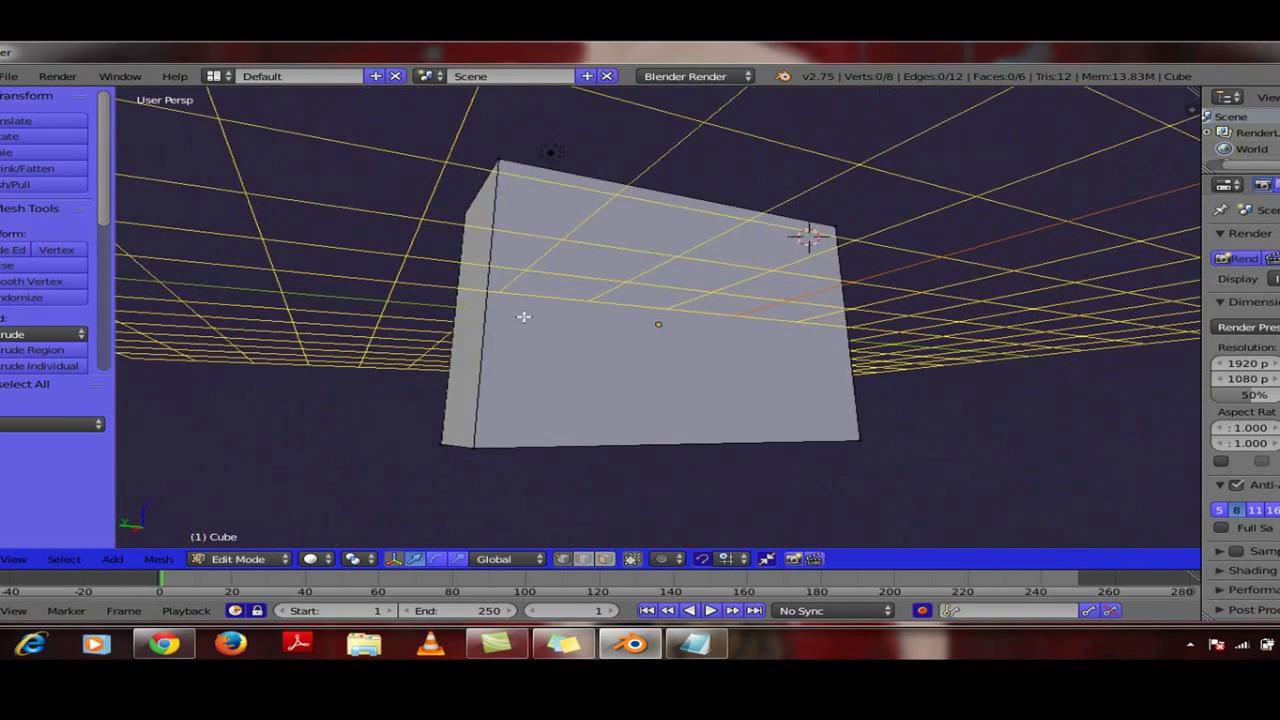
{"action": "right_click", "coordinate": [484, 428]}
{"action": "middle_click_drag", "start_coordinate": [484, 428], "coordinate": [574, 303]}
{"action": "right_click", "coordinate": [888, 274]}
{"action": "middle_click_drag", "start_coordinate": [388, 297], "coordinate": [520, 370]}
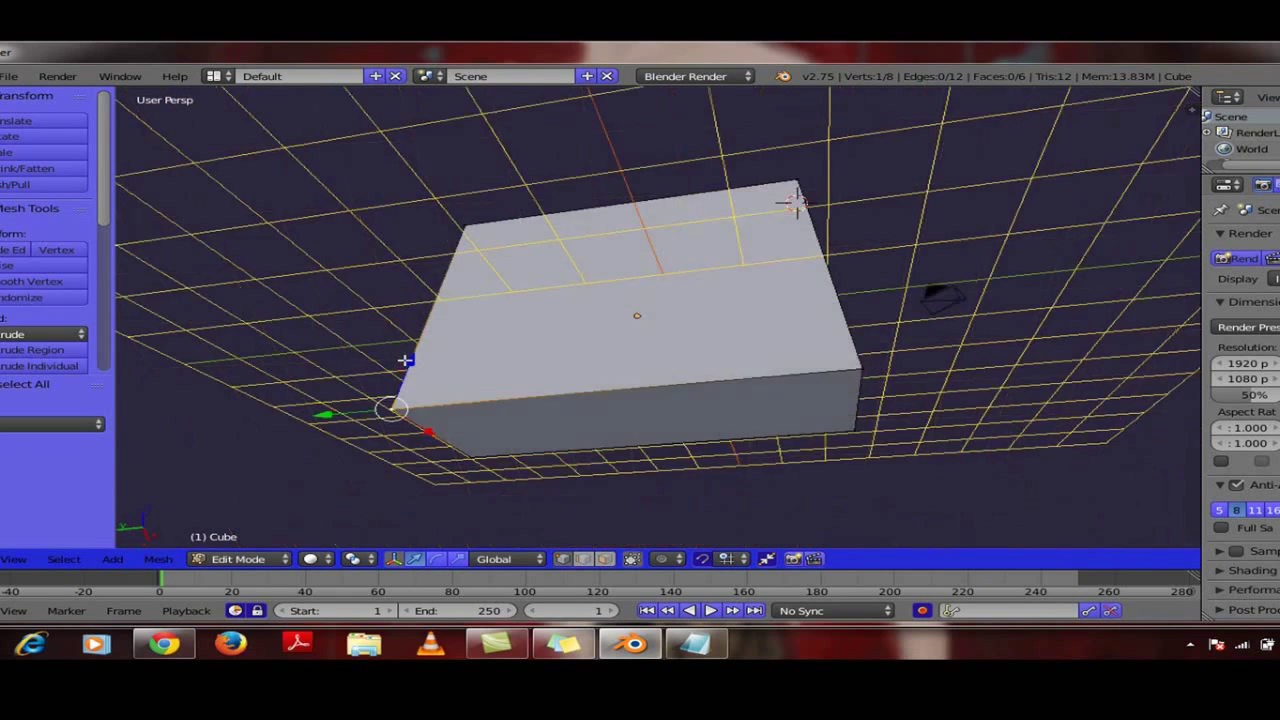
{"action": "key", "text": "g"}
{"action": "left_click", "coordinate": [446, 363]}
{"action": "key", "text": "a"}
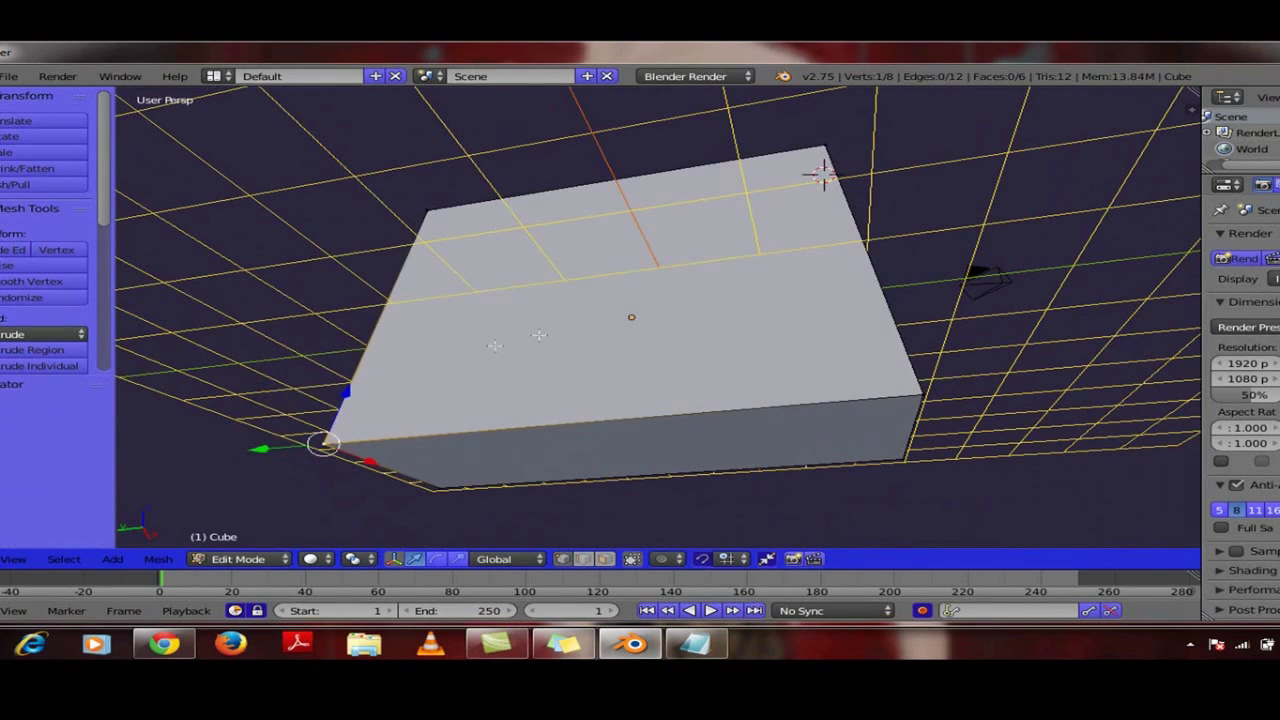
{"action": "middle_click_drag", "start_coordinate": [614, 314], "coordinate": [616, 448]}
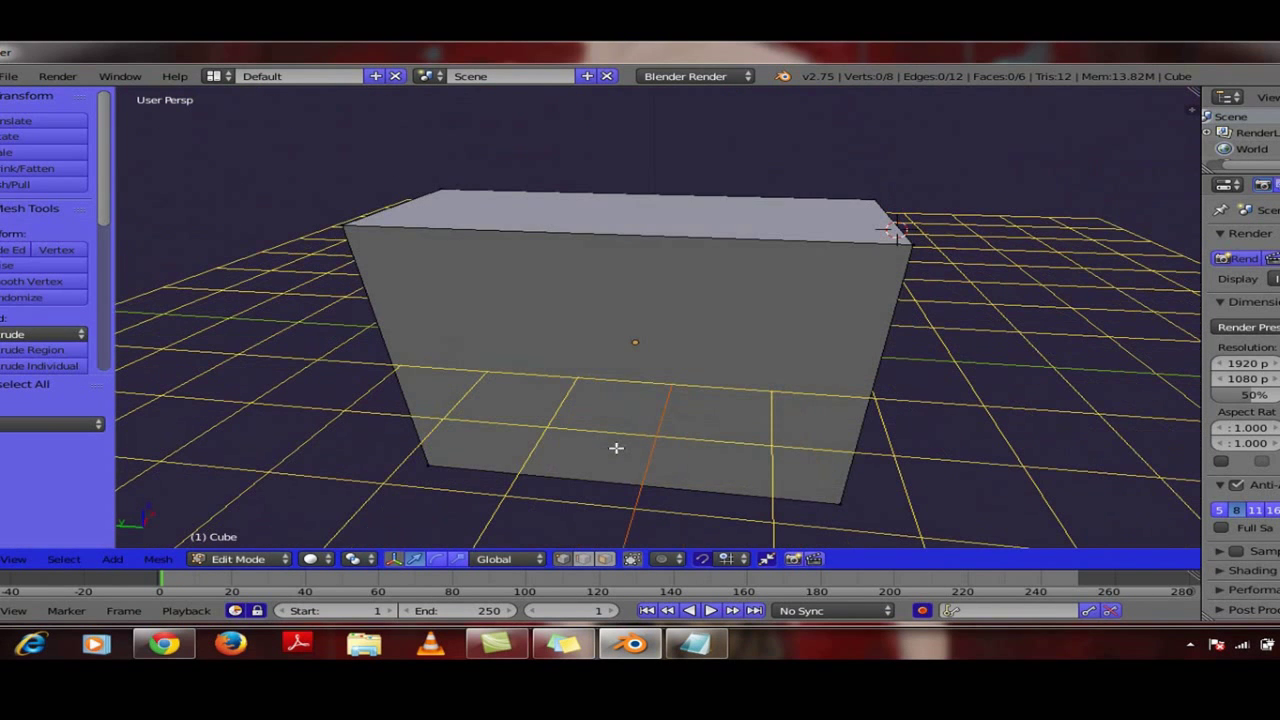
{"action": "key", "text": "ctrl+Tab"}
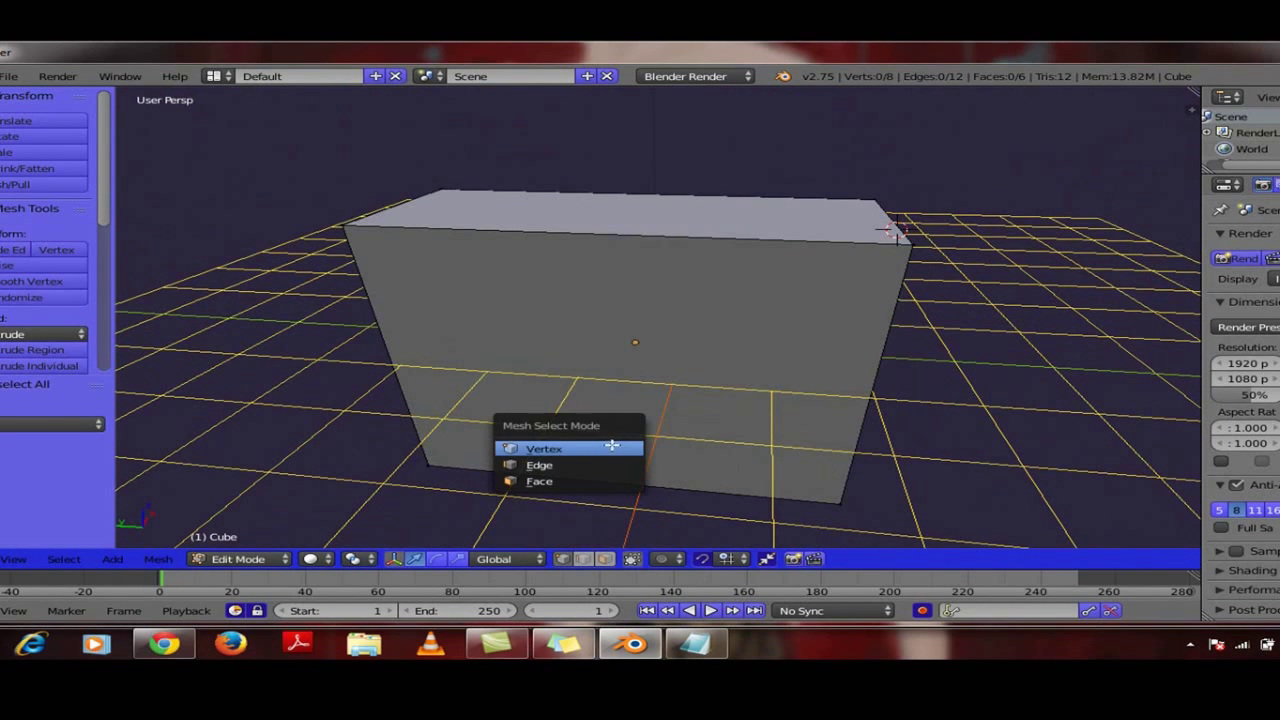
- Switch to edge selection and pick the four edges around the block's top face
{"action": "left_click", "coordinate": [599, 465]}
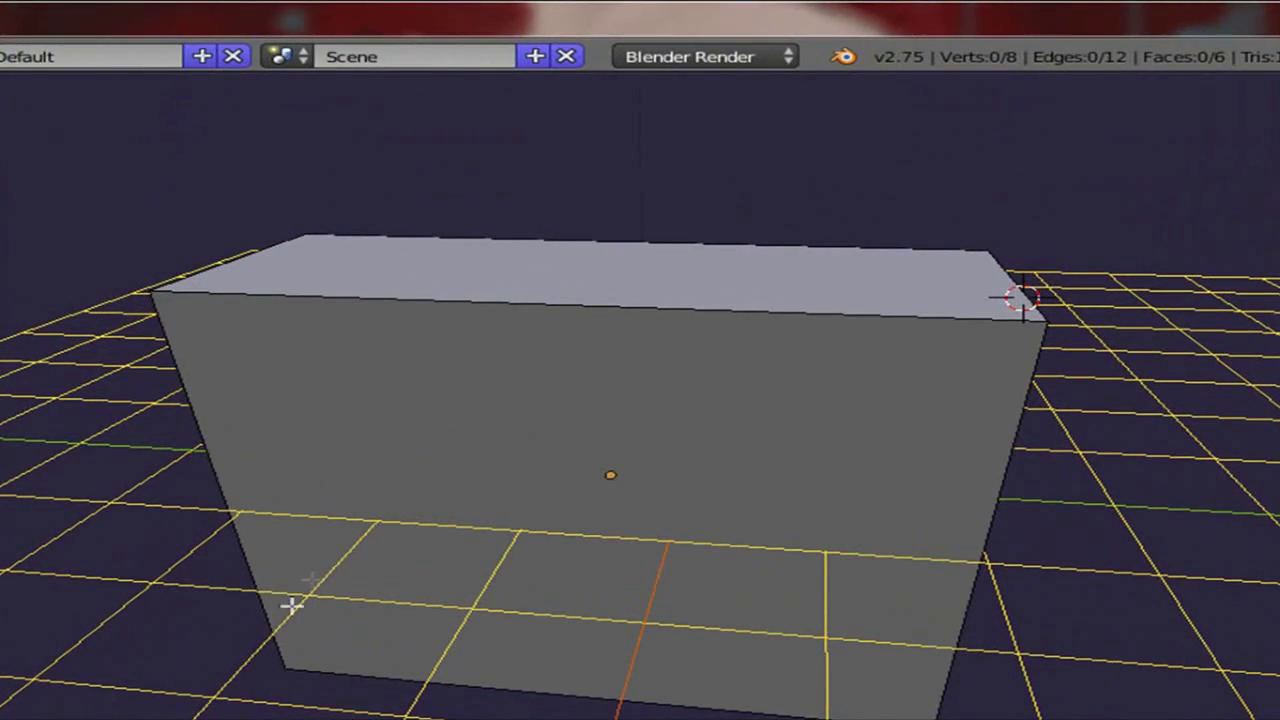
{"action": "middle_click_drag", "start_coordinate": [429, 311], "coordinate": [463, 411]}
{"action": "scroll", "coordinate": [449, 414], "scroll_direction": "up", "scroll_amount": 4}
{"action": "scroll", "coordinate": [449, 414], "scroll_direction": "down", "scroll_amount": 4}
{"action": "right_click", "coordinate": [449, 413]}
{"action": "middle_click_drag", "start_coordinate": [449, 414], "coordinate": [403, 491]}
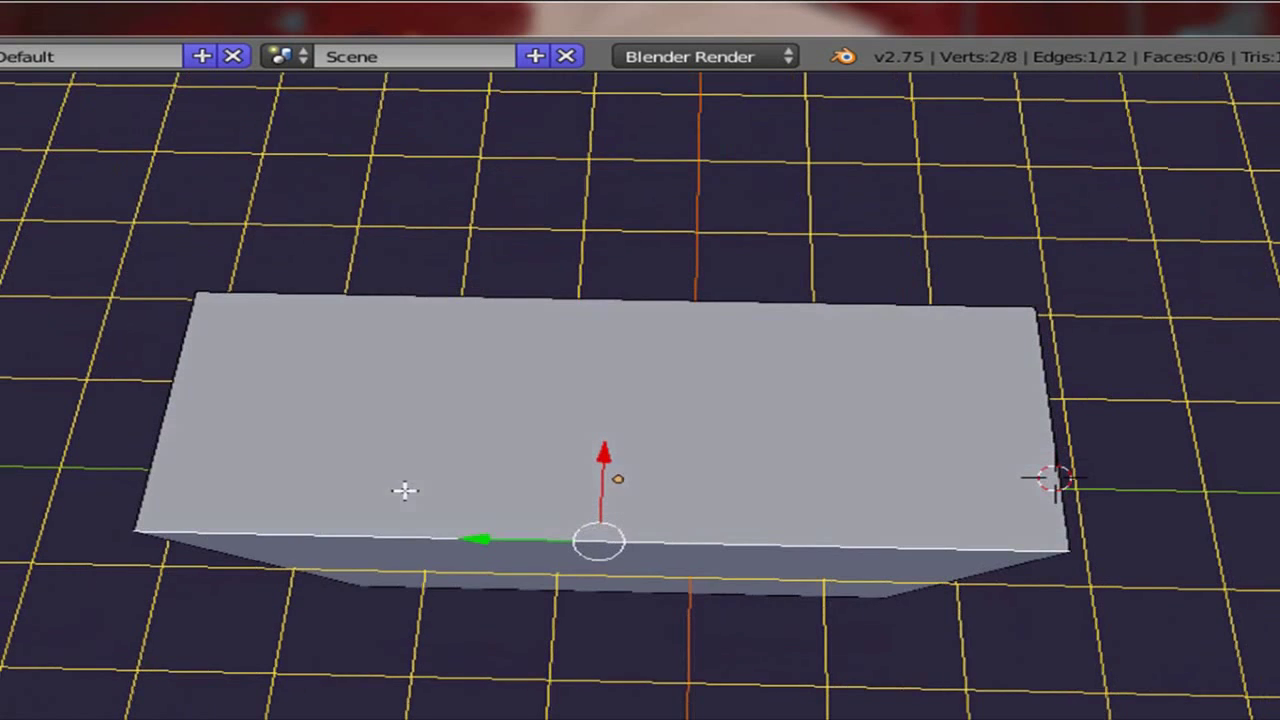
{"action": "right_click", "coordinate": [437, 304]}
{"action": "right_click", "coordinate": [174, 408], "text": "shift"}
{"action": "right_click", "coordinate": [380, 520], "text": "shift"}
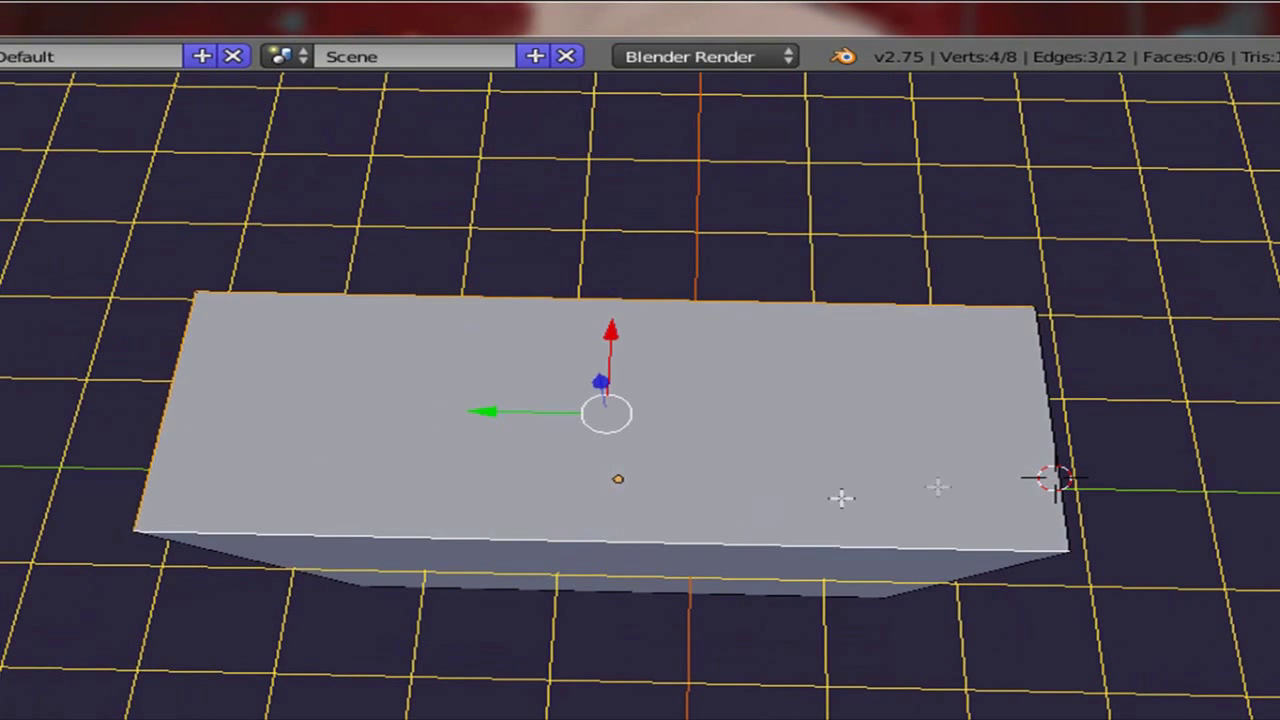
{"action": "right_click", "coordinate": [1050, 440], "text": "shift"}
- Deselect all, then pick the left vertical, top front and right vertical edges individually
{"action": "middle_click_drag", "start_coordinate": [774, 591], "coordinate": [337, 440]}
{"action": "key", "text": "a"}
{"action": "right_click", "coordinate": [145, 362]}
{"action": "right_click", "coordinate": [143, 366]}
{"action": "middle_click_drag", "start_coordinate": [143, 366], "coordinate": [651, 320]}
{"action": "right_click", "coordinate": [651, 316]}
{"action": "right_click", "coordinate": [1080, 343]}
{"action": "right_click", "coordinate": [1006, 318]}
{"action": "right_click", "coordinate": [1072, 380]}
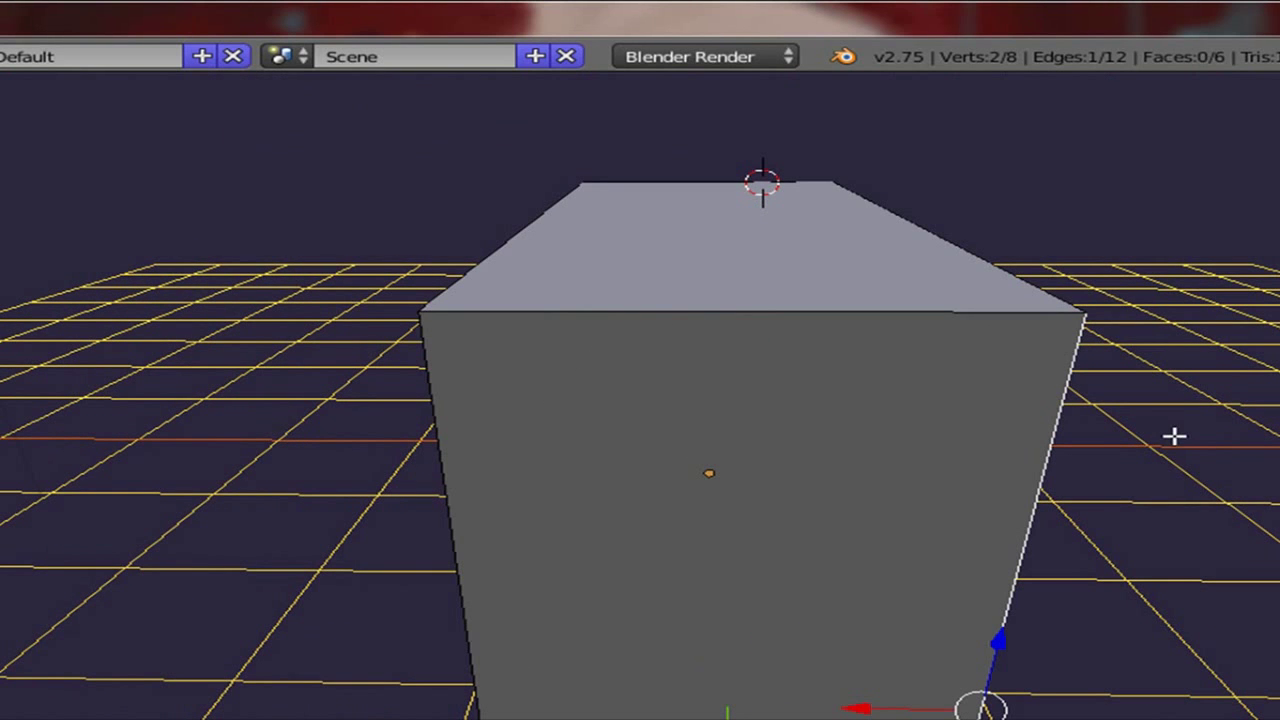
- Deselect everything and switch the mesh to face selection
{"action": "key", "text": "a"}
{"action": "middle_click_drag", "start_coordinate": [1170, 434], "coordinate": [1060, 454]}
{"action": "key", "text": "ctrl+Tab"}
{"action": "left_click", "coordinate": [1060, 484]}
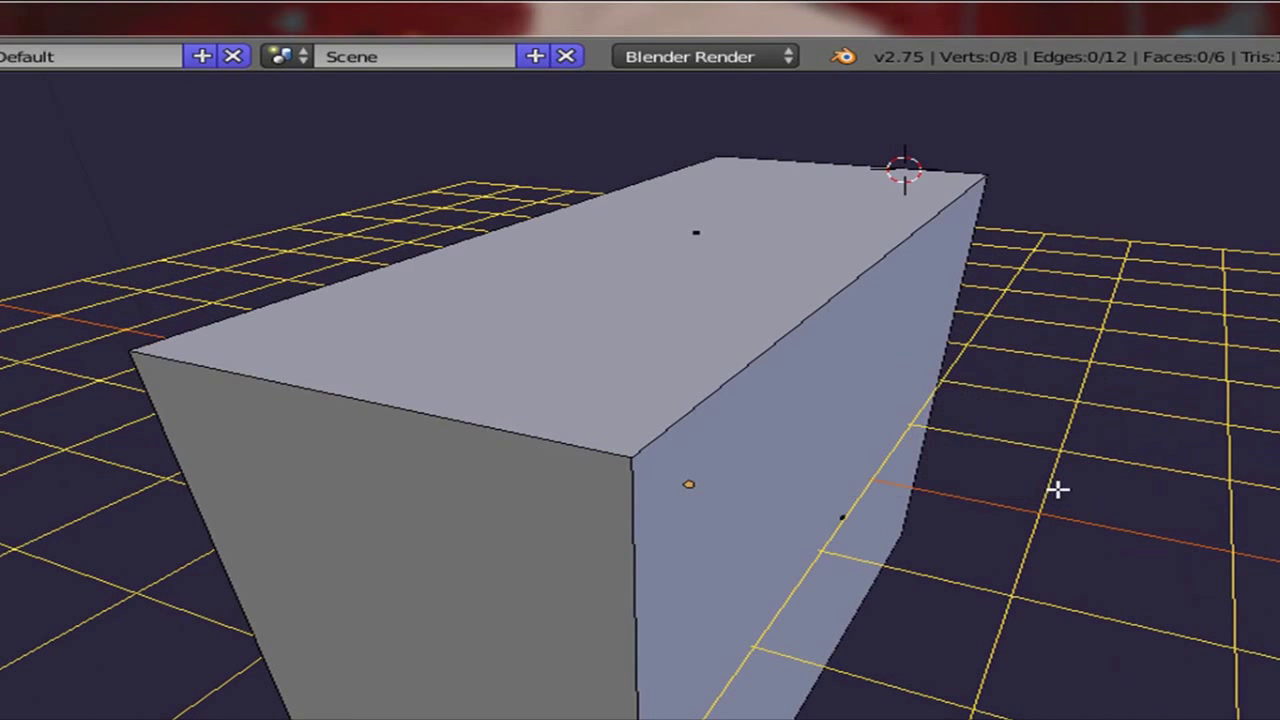
- Pick the front, top and long side faces of the block one at a time
{"action": "middle_click_drag", "start_coordinate": [863, 540], "coordinate": [836, 535]}
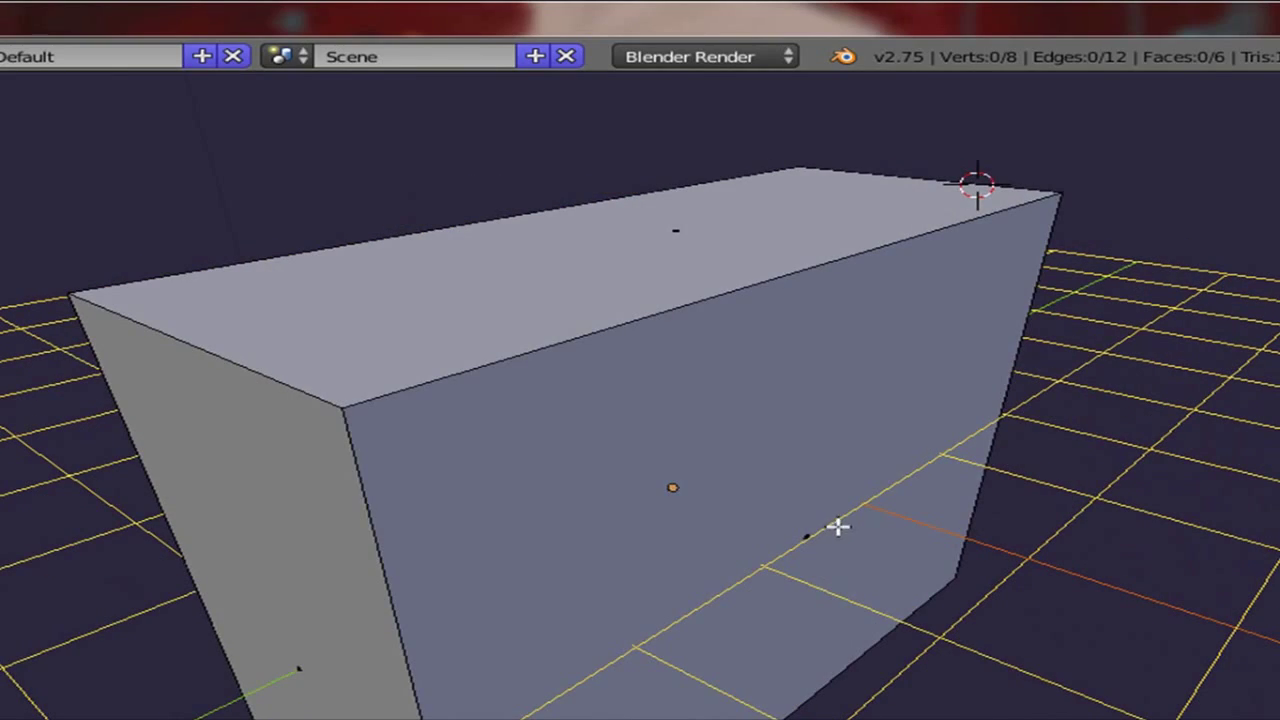
{"action": "right_click", "coordinate": [808, 449]}
{"action": "middle_click_drag", "start_coordinate": [808, 451], "coordinate": [810, 527]}
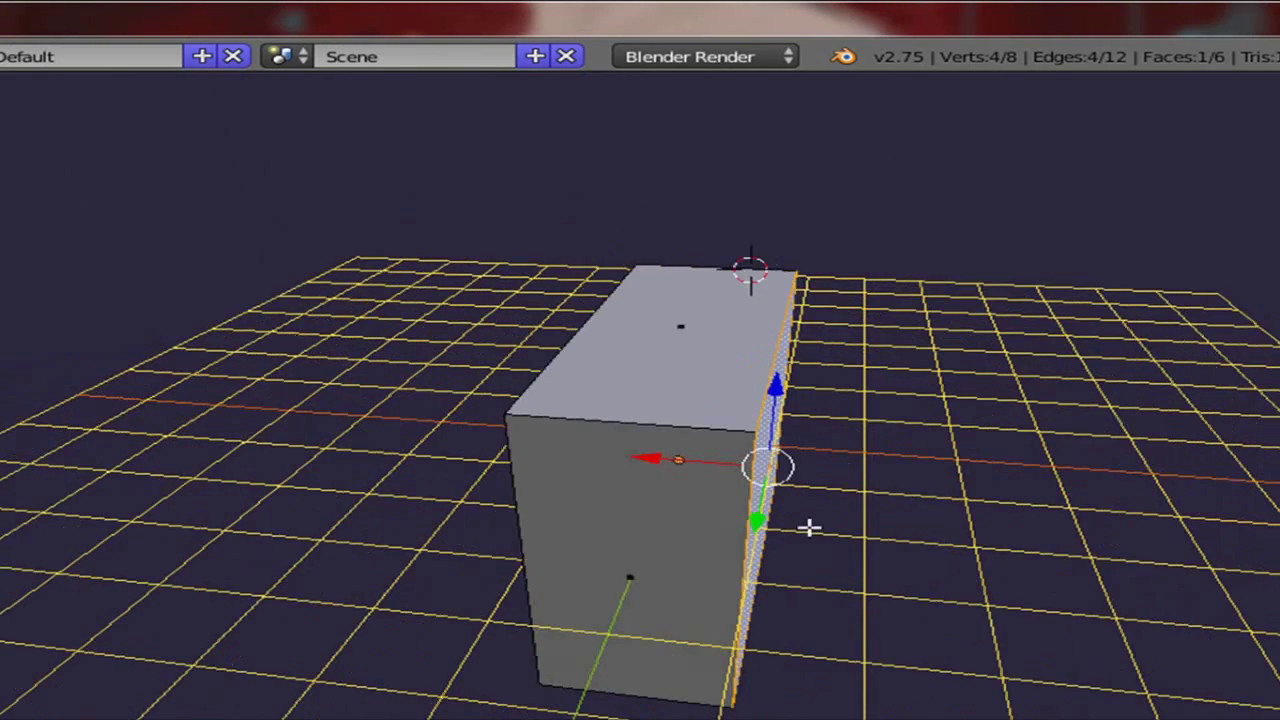
{"action": "right_click", "coordinate": [703, 505]}
{"action": "right_click", "coordinate": [640, 380]}
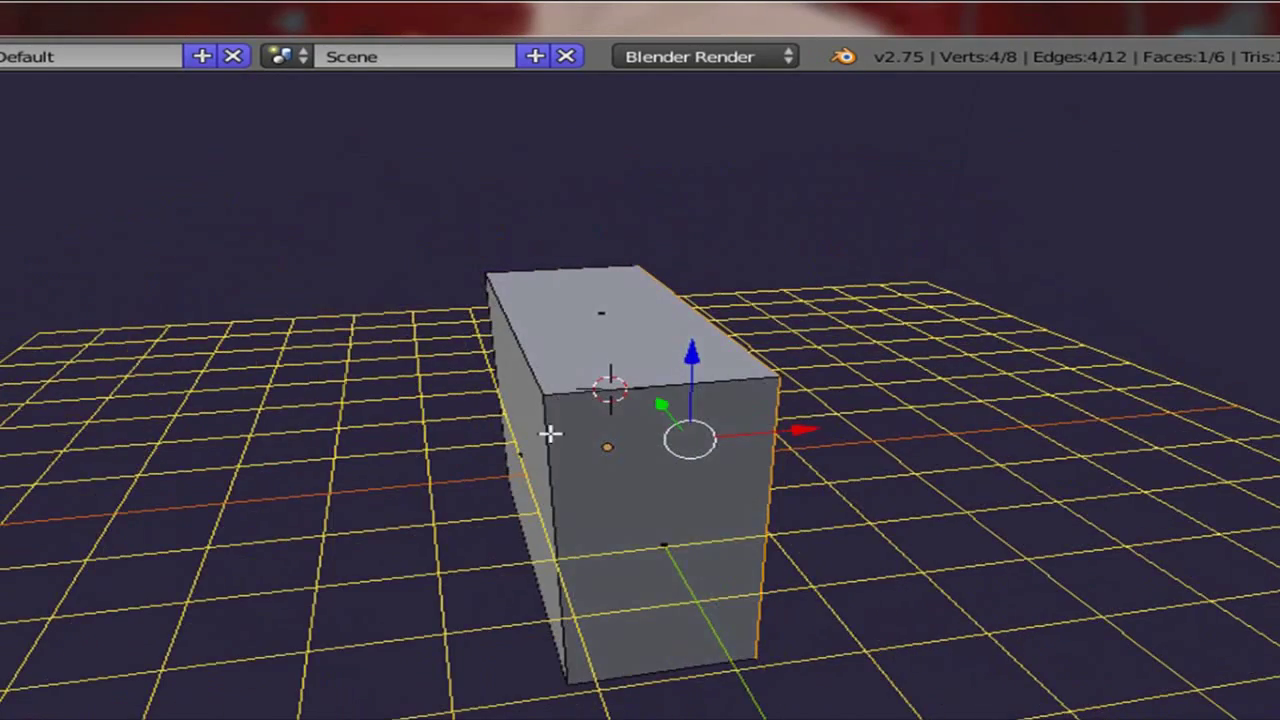
{"action": "right_click", "coordinate": [637, 463]}
{"action": "middle_click_drag", "start_coordinate": [637, 463], "coordinate": [888, 463]}
{"action": "right_click", "coordinate": [681, 420]}
{"action": "middle_click_drag", "start_coordinate": [681, 420], "coordinate": [754, 483]}
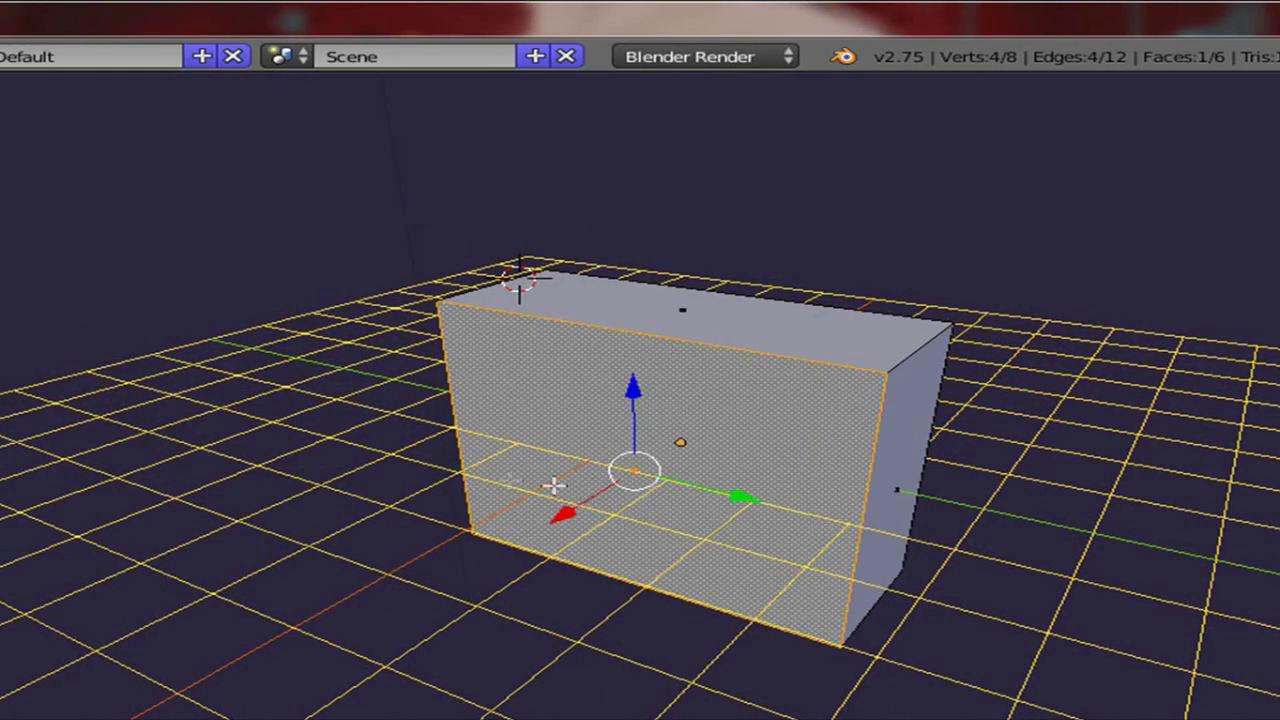
{"action": "middle_click_drag", "start_coordinate": [509, 480], "coordinate": [871, 477]}
{"action": "middle_click_drag", "start_coordinate": [437, 420], "coordinate": [623, 449]}
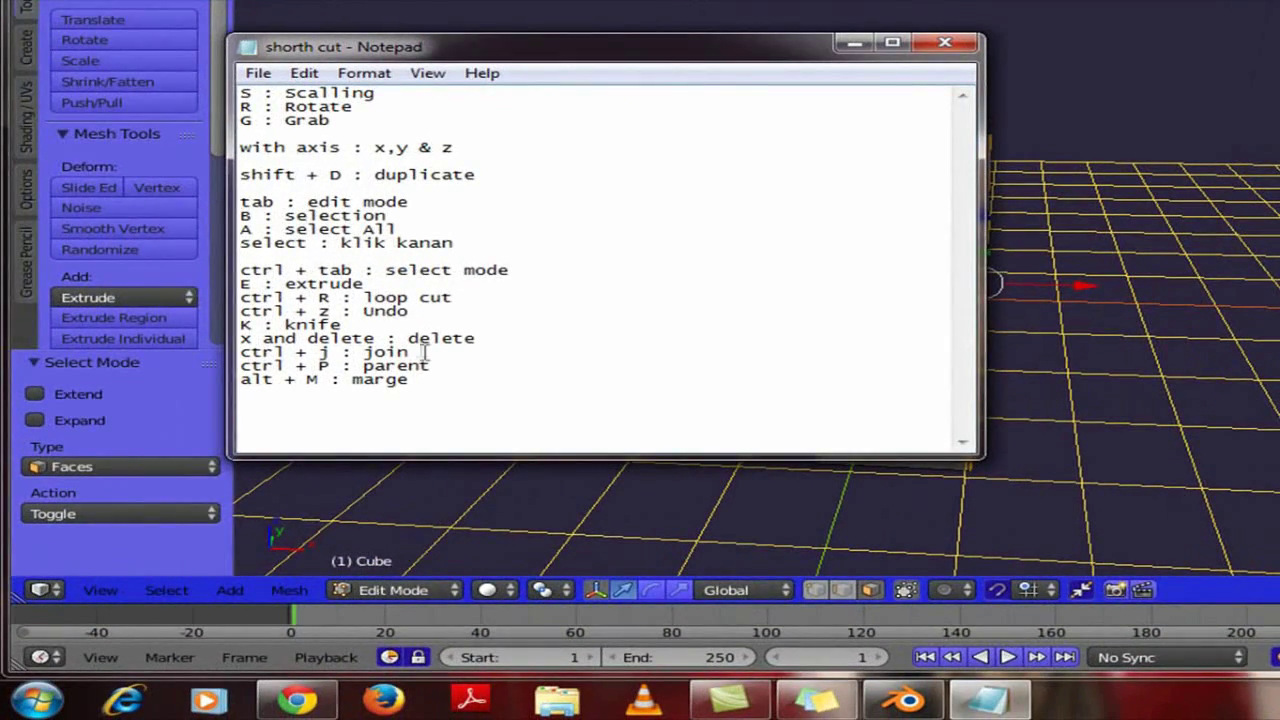
- Deselect all, leave the shortcut notes for Blender, and select the block's top face
{"action": "left_click", "coordinate": [436, 283]}
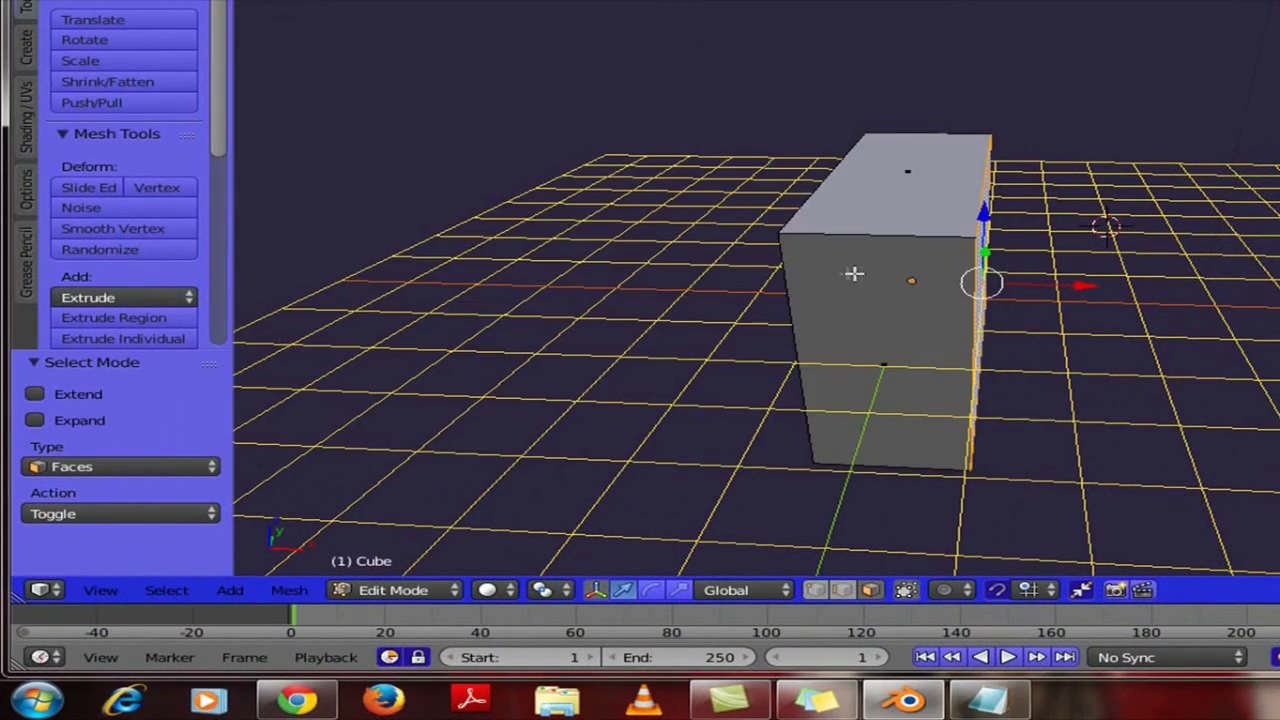
{"action": "key", "text": "a"}
{"action": "middle_click_drag", "start_coordinate": [853, 273], "coordinate": [663, 314]}
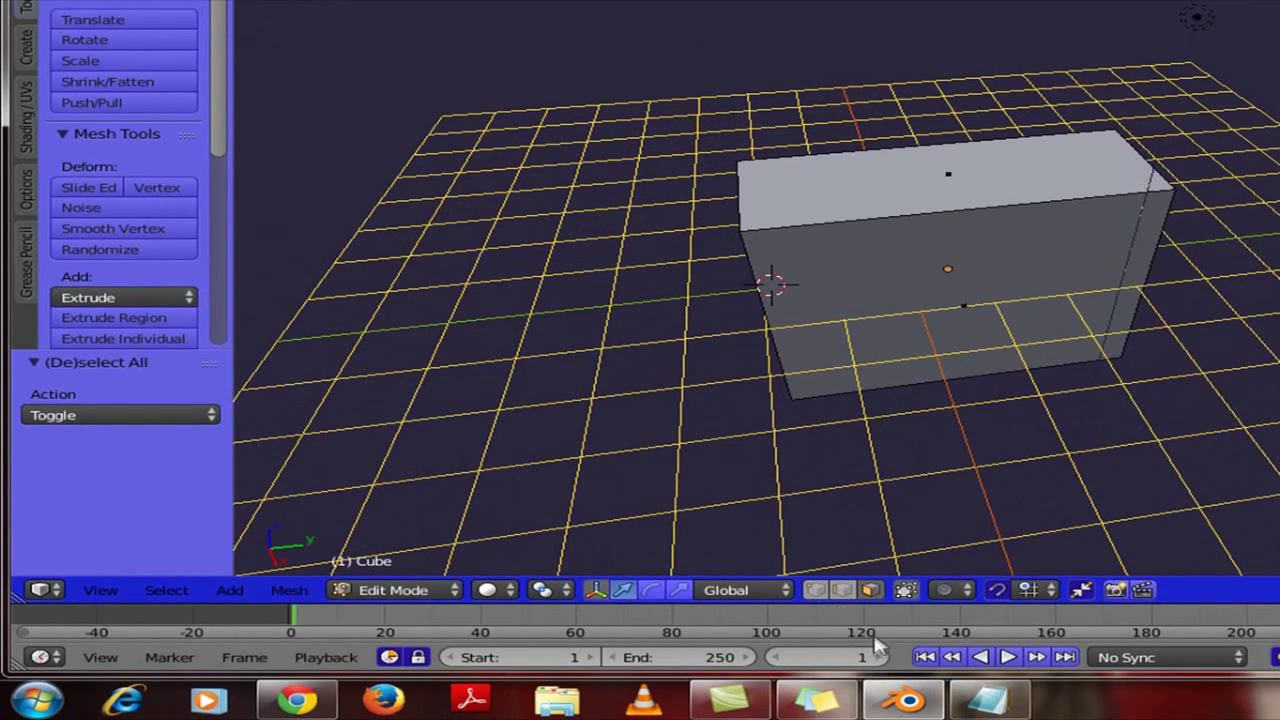
{"action": "left_click", "coordinate": [990, 700]}
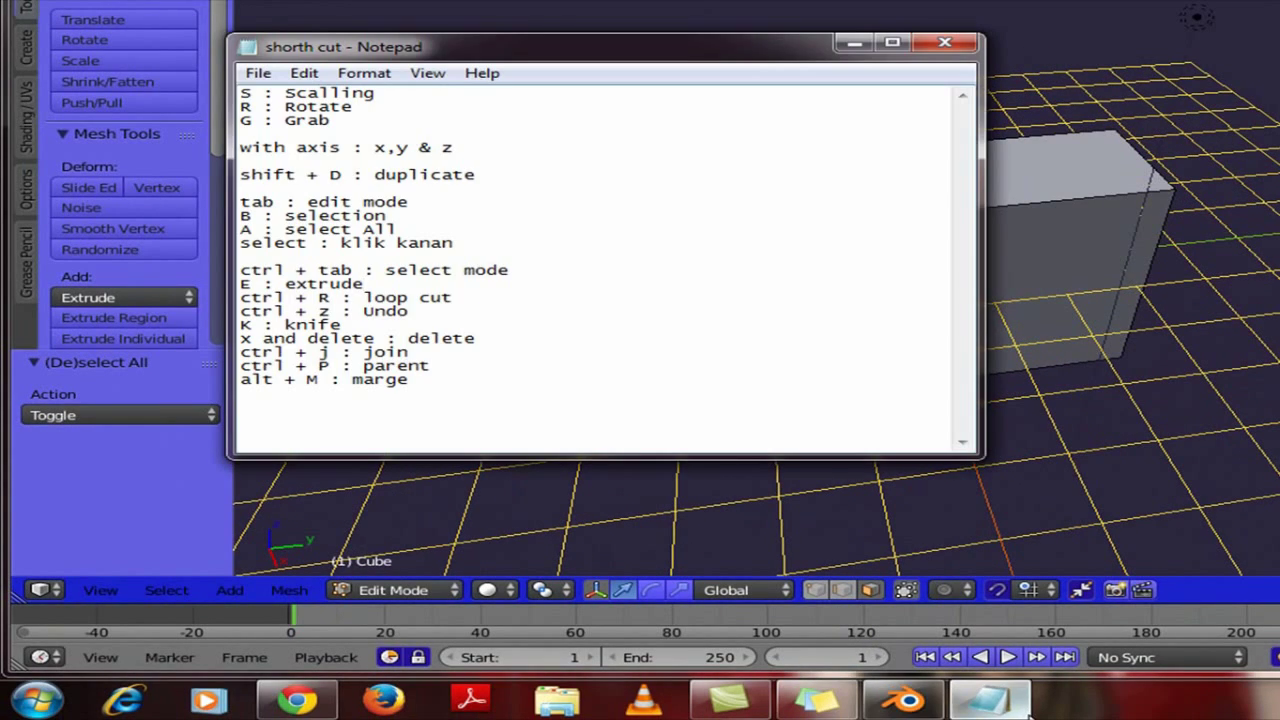
{"action": "left_click", "coordinate": [1062, 163]}
{"action": "middle_click_drag", "start_coordinate": [946, 257], "coordinate": [899, 368]}
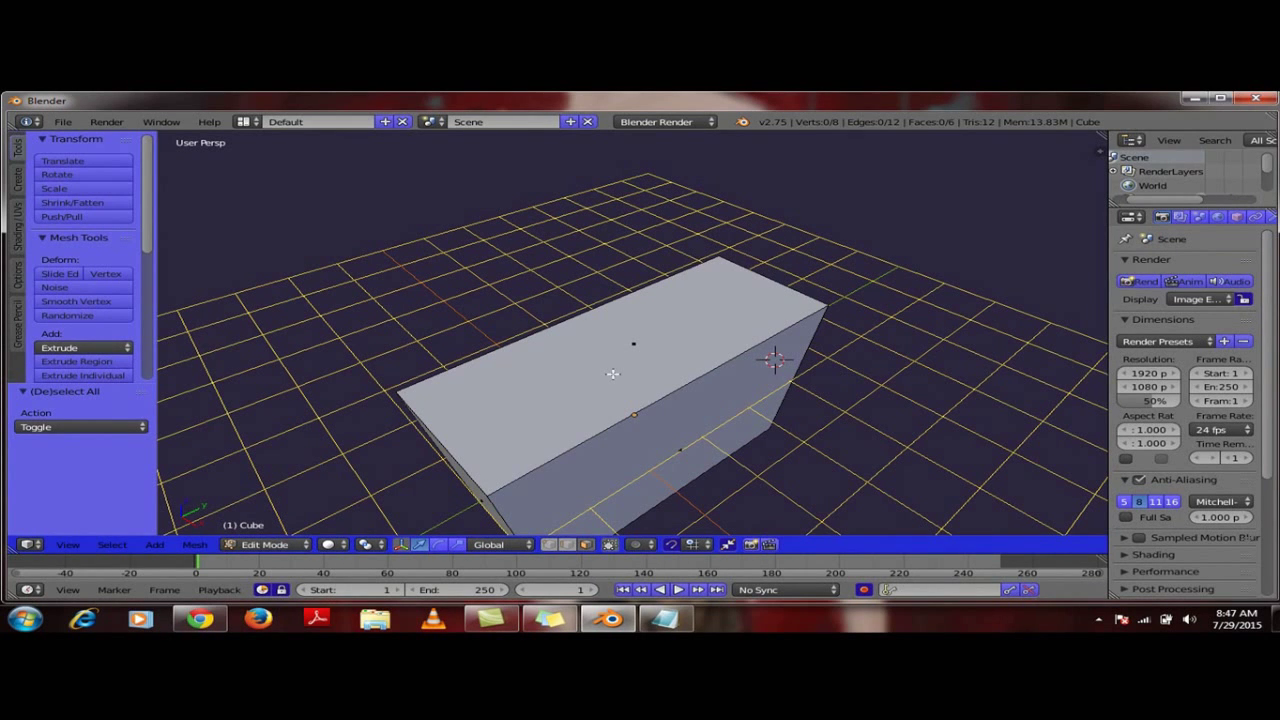
{"action": "right_click", "coordinate": [612, 374]}
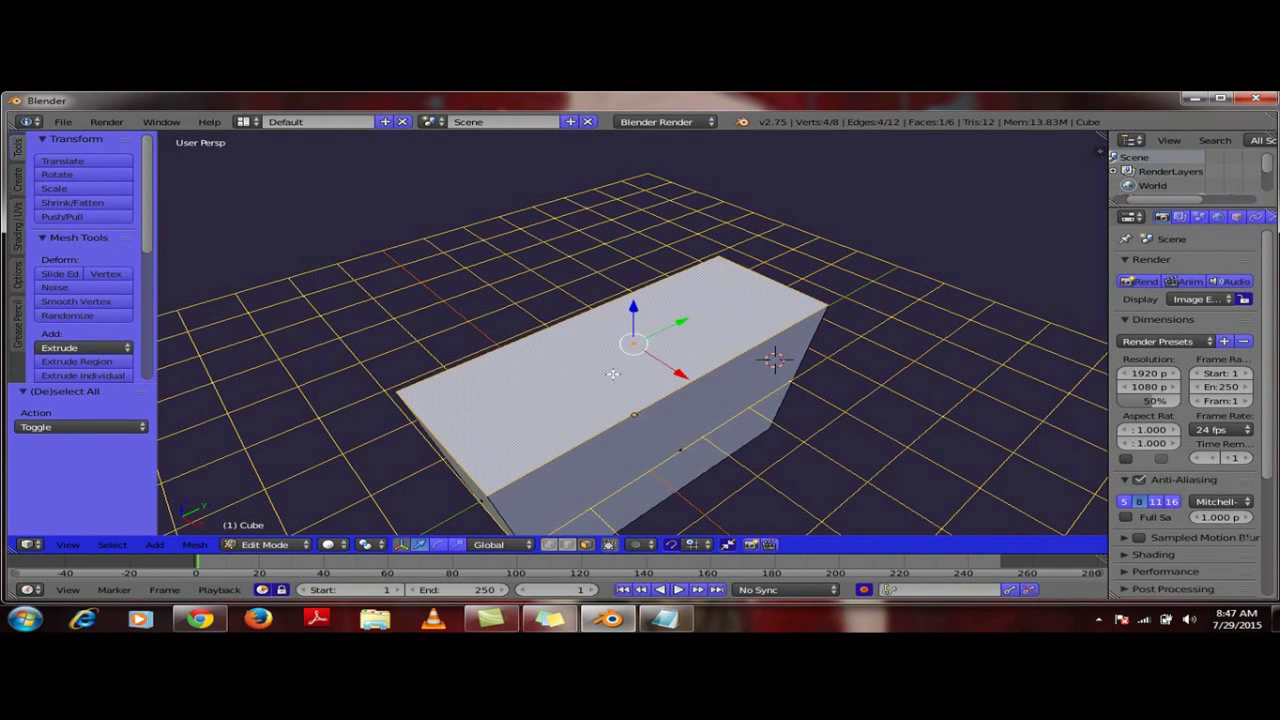
- Extrude the top face upward repeatedly into a tall stacked column
{"action": "key", "text": "e"}
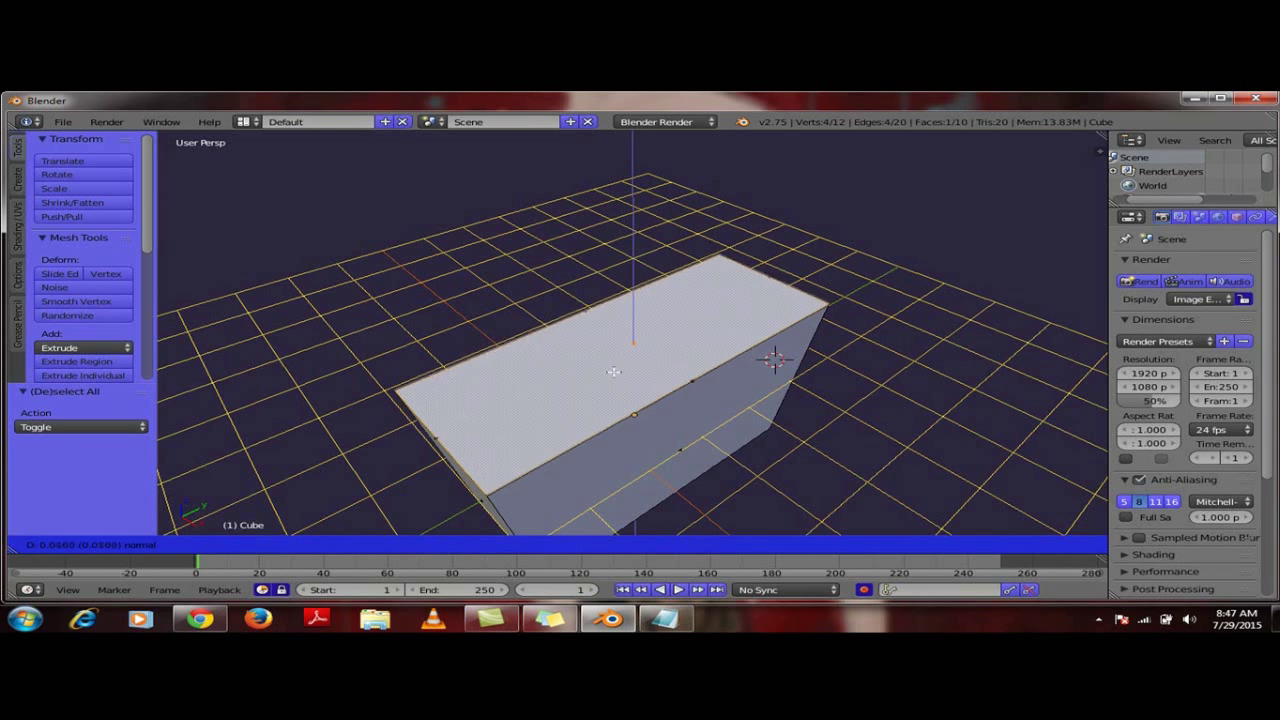
{"action": "left_click", "coordinate": [650, 350]}
{"action": "middle_click_drag", "start_coordinate": [687, 382], "coordinate": [629, 336]}
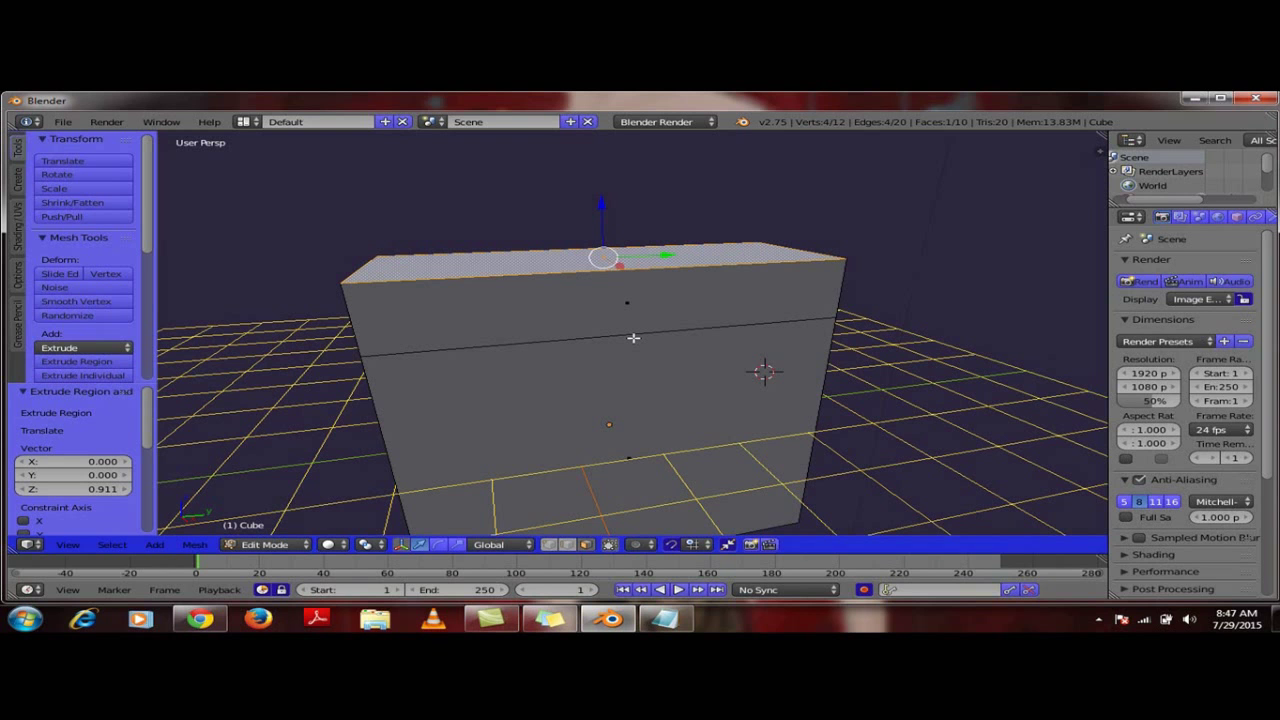
{"action": "key", "text": "e"}
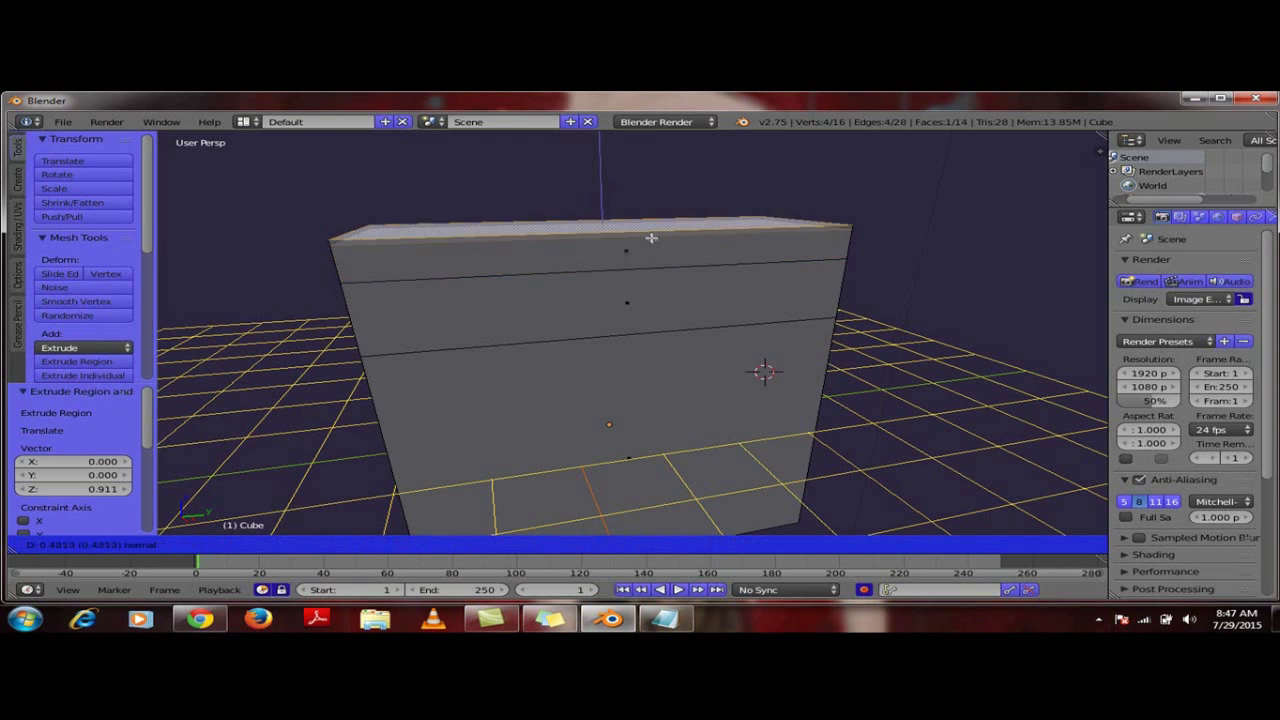
{"action": "scroll", "coordinate": [647, 241], "scroll_direction": "down", "scroll_amount": 3}
{"action": "key", "text": "e"}
{"action": "left_click", "coordinate": [646, 224]}
{"action": "key", "text": "e"}
{"action": "left_click", "coordinate": [664, 238]}
{"action": "key", "text": "e"}
{"action": "left_click", "coordinate": [661, 215]}
- Select a small left-side face of the column and extrude it left twice
{"action": "middle_click_drag", "start_coordinate": [511, 359], "coordinate": [574, 344]}
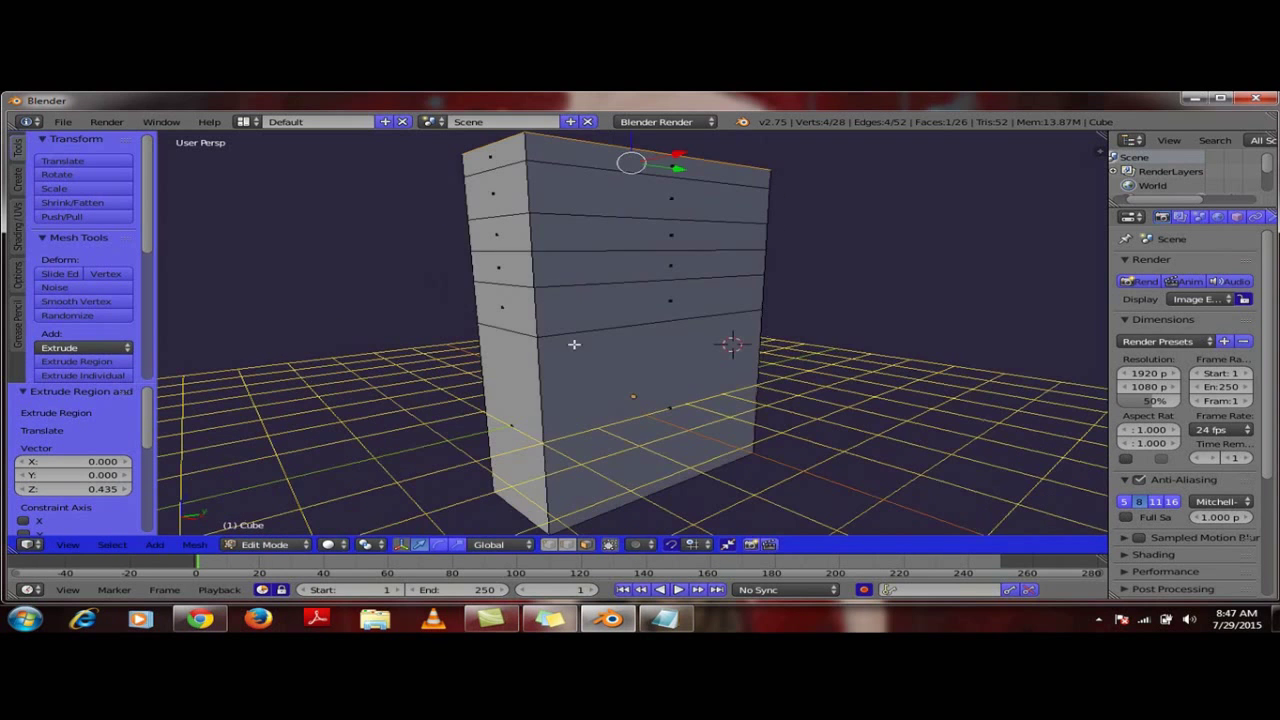
{"action": "right_click", "coordinate": [498, 237]}
{"action": "key", "text": "e"}
{"action": "left_click", "coordinate": [512, 263]}
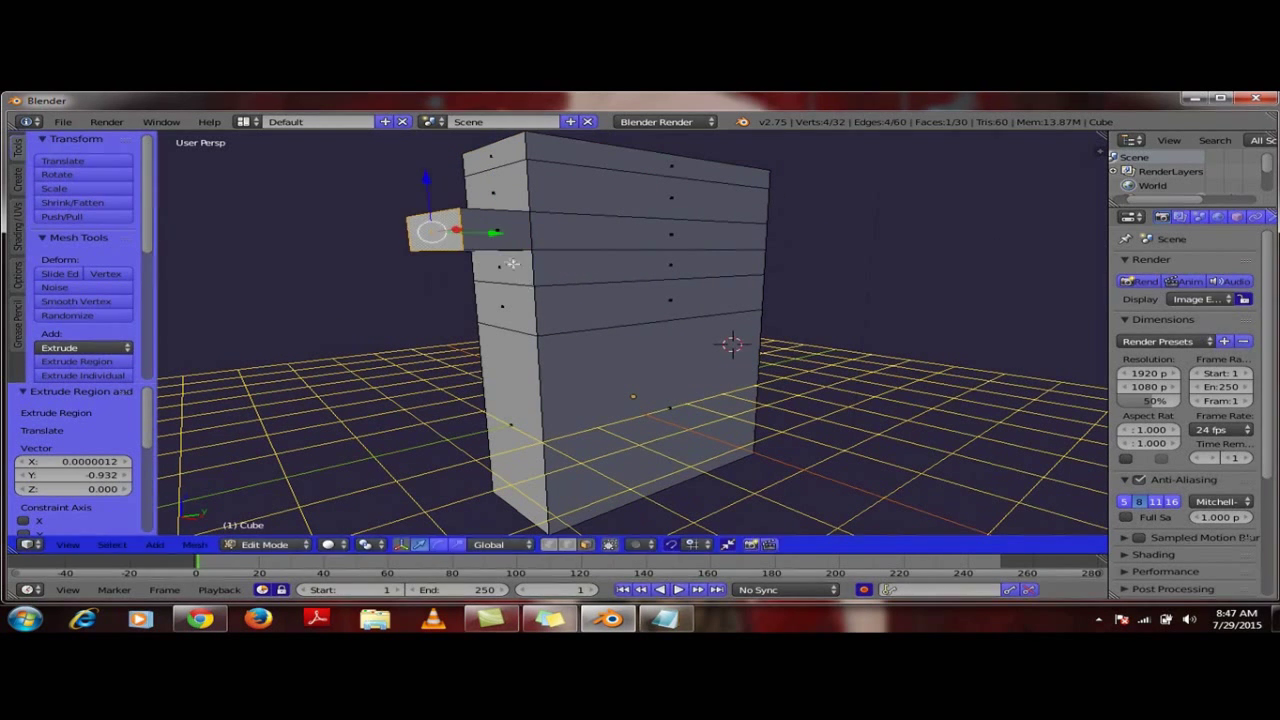
{"action": "key", "text": "e"}
{"action": "left_click", "coordinate": [420, 262]}
- Extrude the arm's bottom face downward, then extrude it further left
{"action": "middle_click_drag", "start_coordinate": [420, 262], "coordinate": [422, 244]}
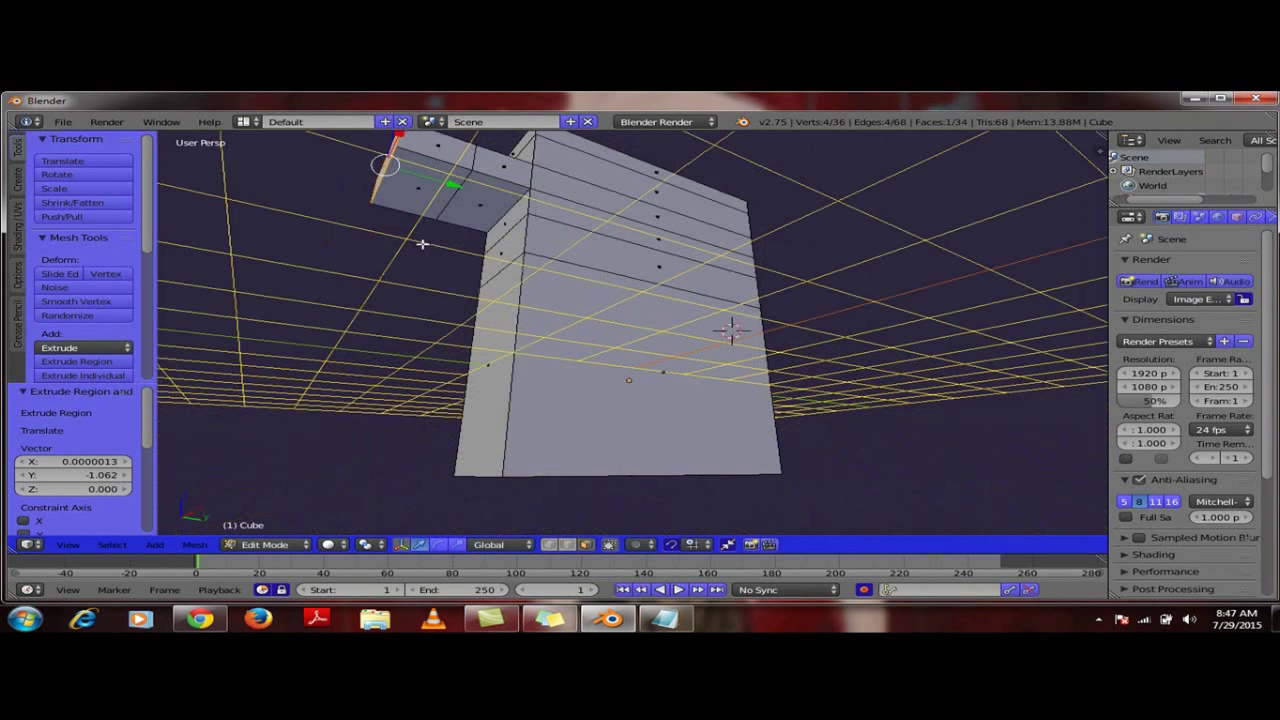
{"action": "right_click", "coordinate": [403, 175]}
{"action": "key", "text": "e"}
{"action": "left_click", "coordinate": [401, 246]}
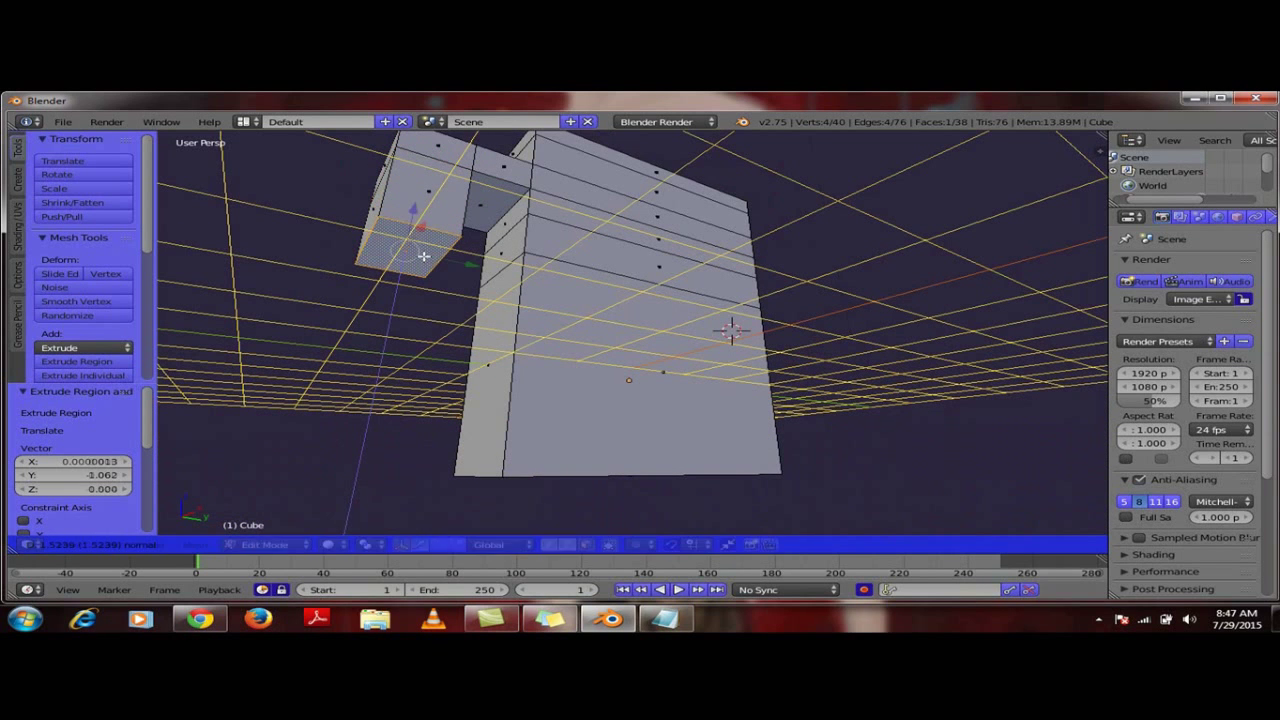
{"action": "key", "text": "e"}
{"action": "left_click", "coordinate": [300, 205]}
- Deselect everything on the mesh and bring up the shortcut notes
{"action": "middle_click_drag", "start_coordinate": [300, 205], "coordinate": [484, 329]}
{"action": "middle_click_drag", "start_coordinate": [564, 339], "coordinate": [538, 316]}
{"action": "key", "text": "a"}
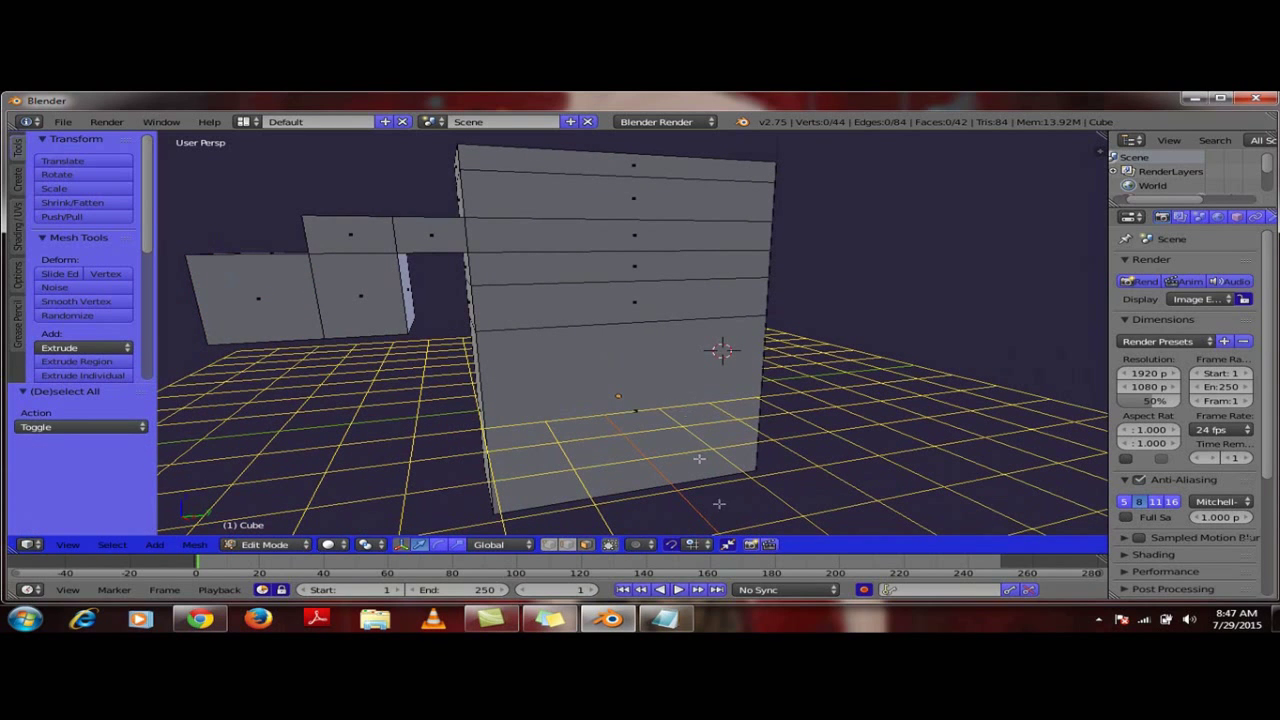
{"action": "left_click", "coordinate": [663, 619]}
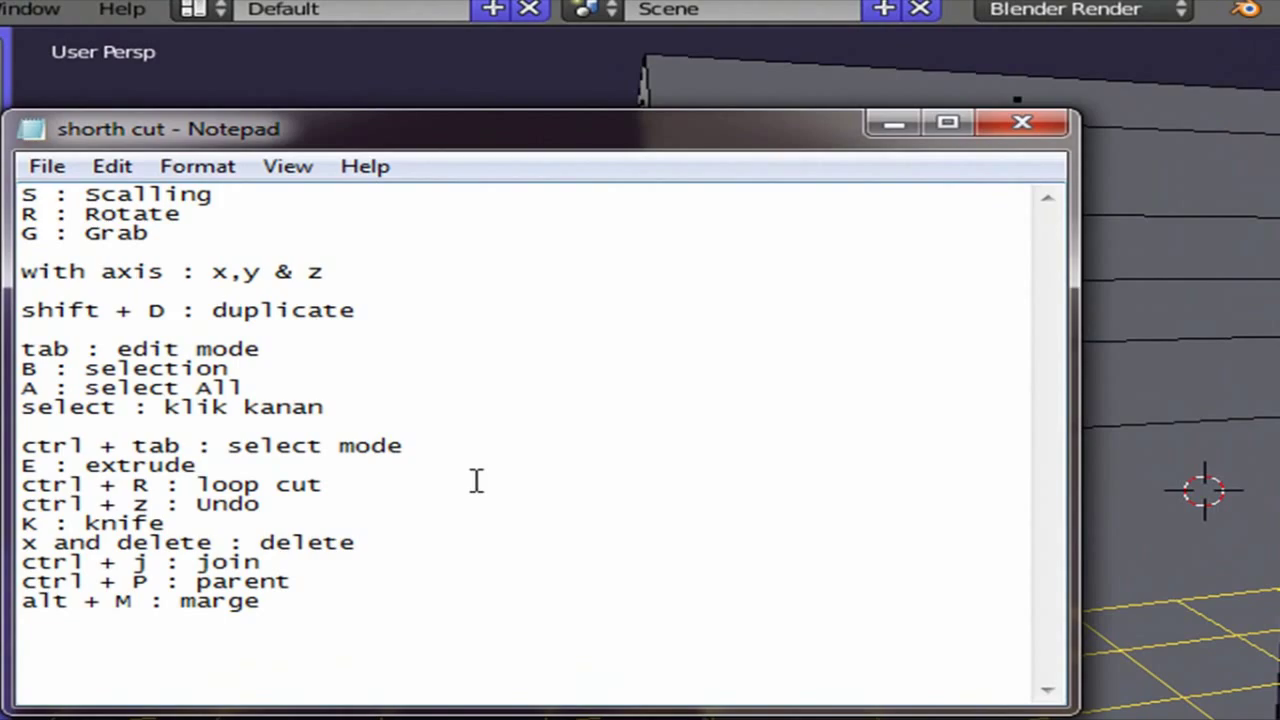
- Bring Blender back over the notes and orbit around the extruded column and arm
{"action": "left_click", "coordinate": [1156, 315]}
{"action": "middle_click_drag", "start_coordinate": [657, 323], "coordinate": [771, 351]}
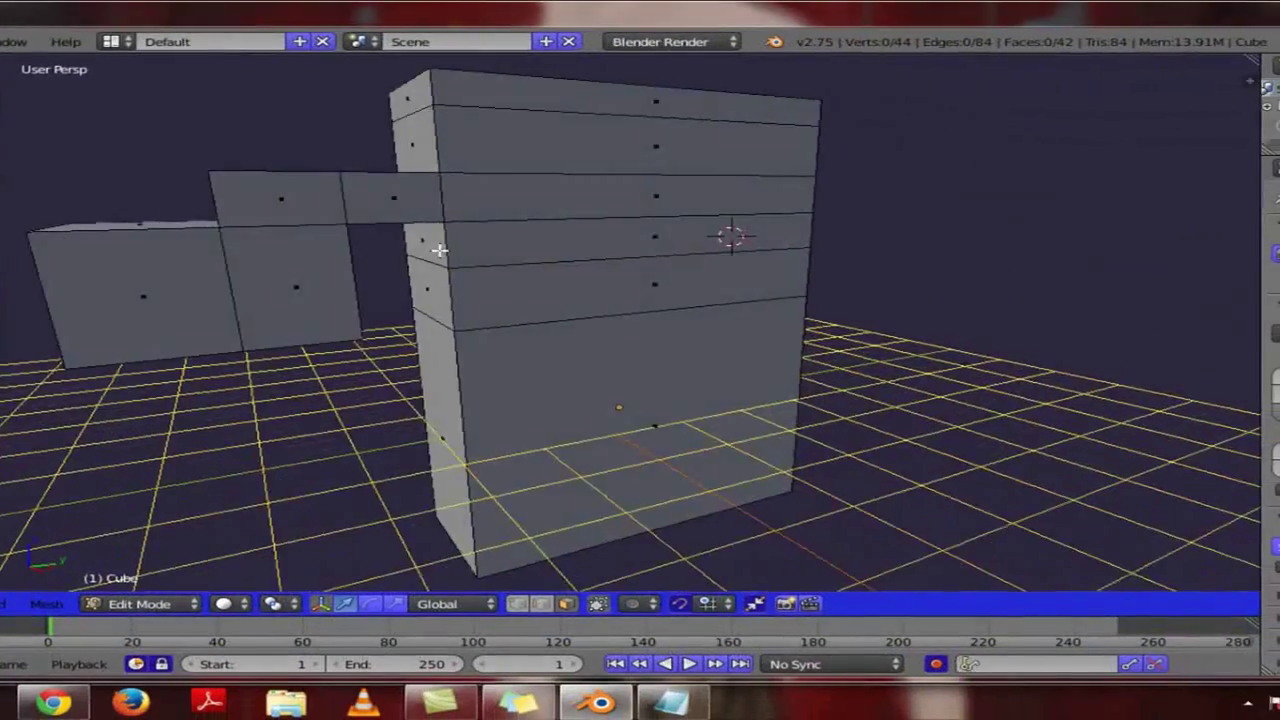
{"action": "middle_click_drag", "start_coordinate": [440, 250], "coordinate": [397, 268]}
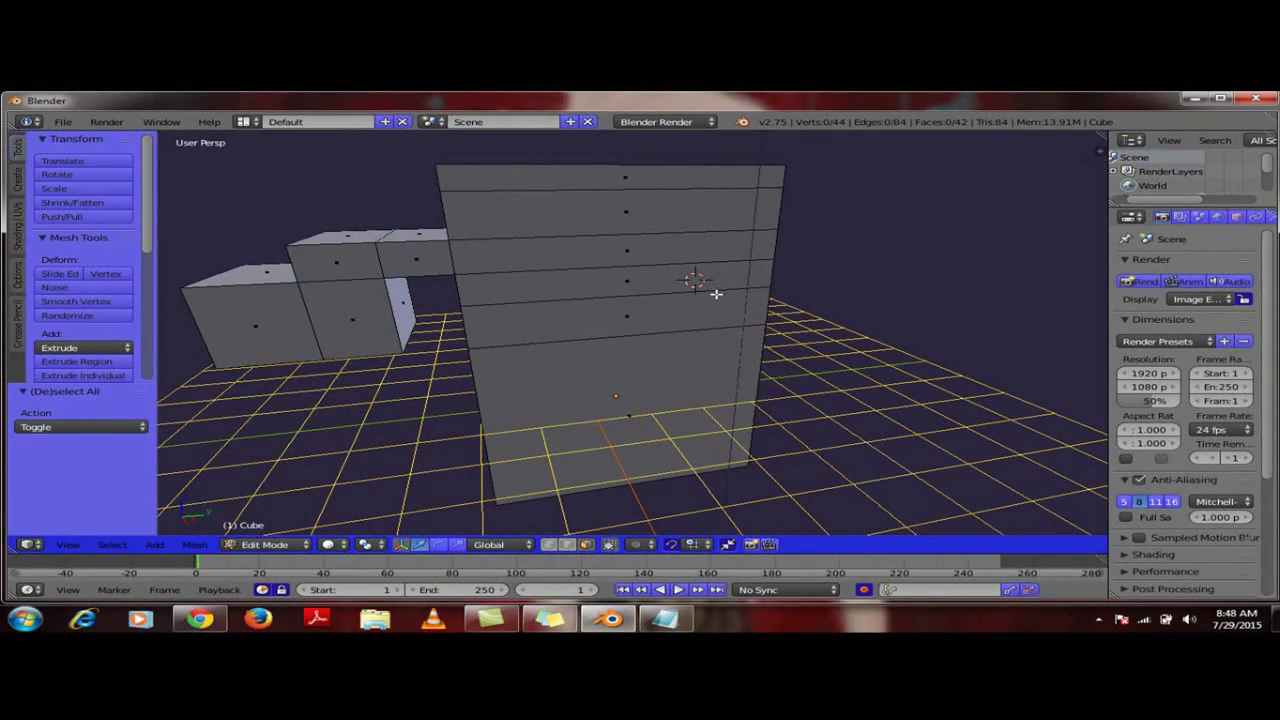
- Undo the arm and column extrusions back to the plain box, then start a loop cut (Ctrl+R)
{"action": "key", "text": "ctrl+z"}
{"action": "key", "text": "ctrl+z"}
{"action": "key", "text": "ctrl+z"}
{"action": "key", "text": "ctrl+z"}
{"action": "key", "text": "ctrl+z"}
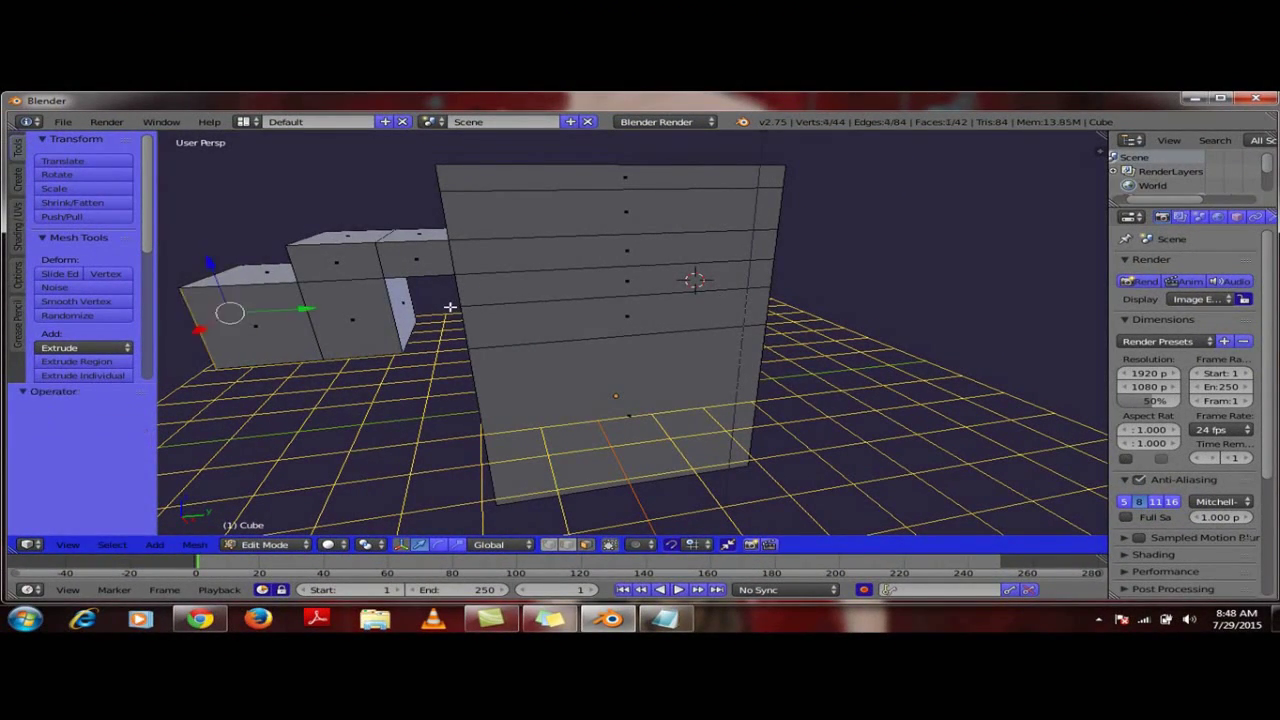
{"action": "key", "text": "ctrl+z"}
{"action": "key", "text": "ctrl+z"}
{"action": "key", "text": "ctrl+z"}
{"action": "key", "text": "ctrl+z"}
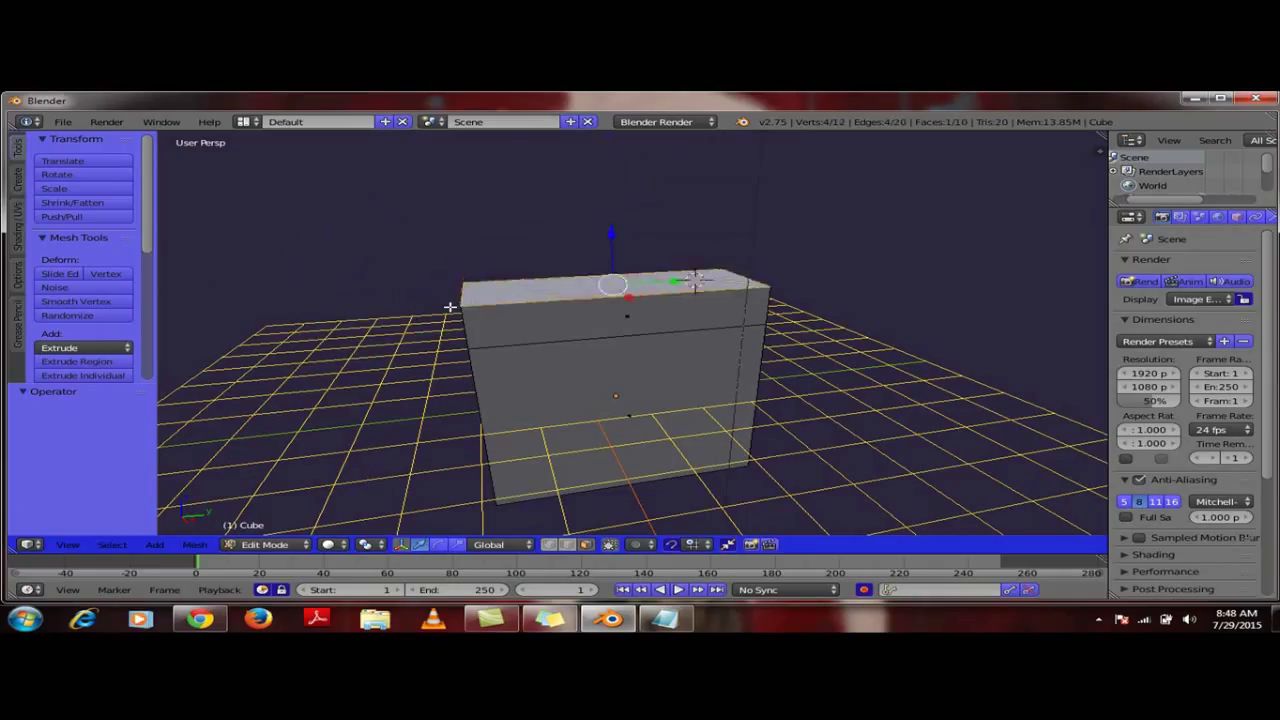
{"action": "key", "text": "ctrl+z"}
{"action": "key", "text": "ctrl+z"}
{"action": "key", "text": "ctrl+z"}
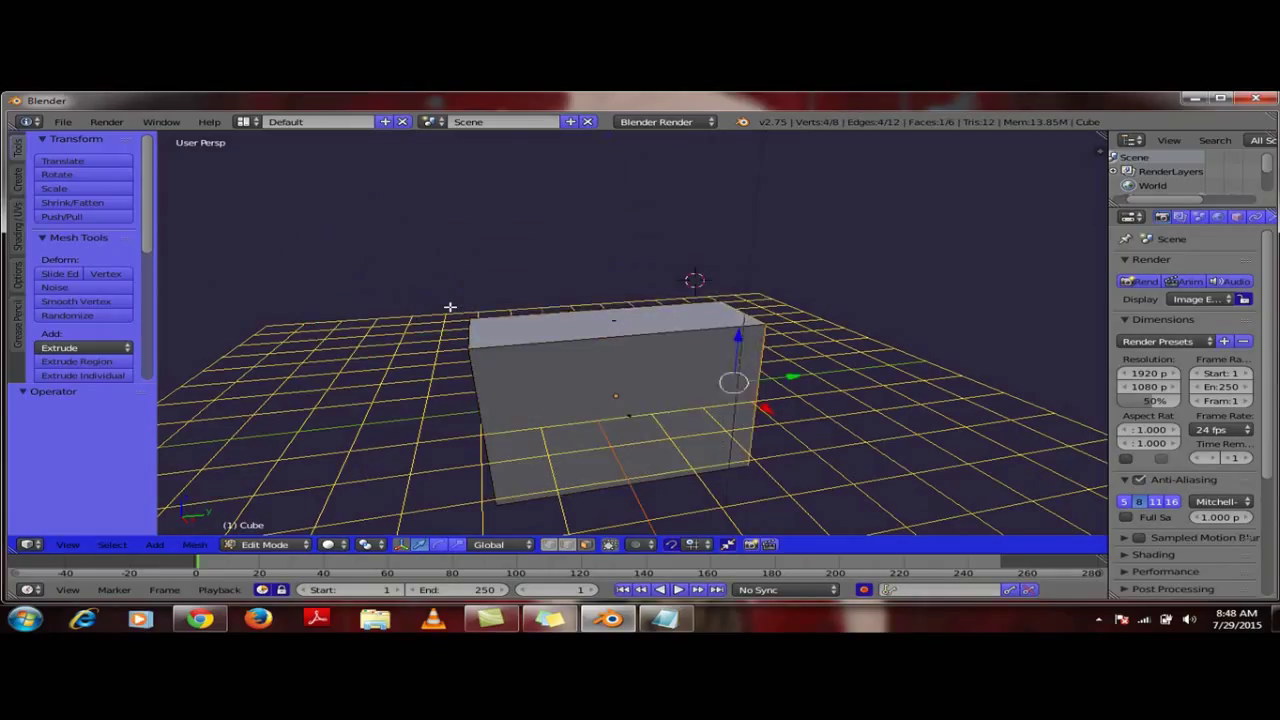
{"action": "mouse_move", "coordinate": [482, 329]}
{"action": "middle_mouse_down"}
{"action": "mouse_move", "coordinate": [414, 323]}
{"action": "mouse_move", "coordinate": [458, 328]}
{"action": "middle_mouse_up"}
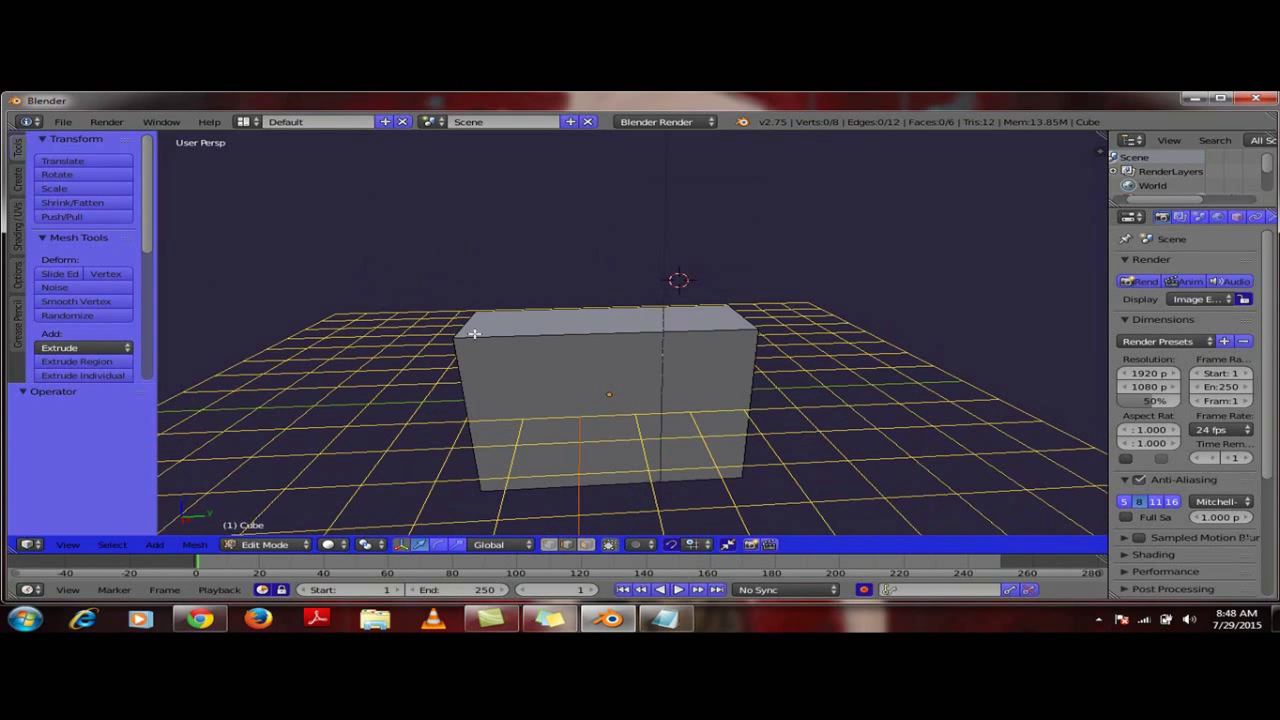
{"action": "key", "text": "ctrl+r"}
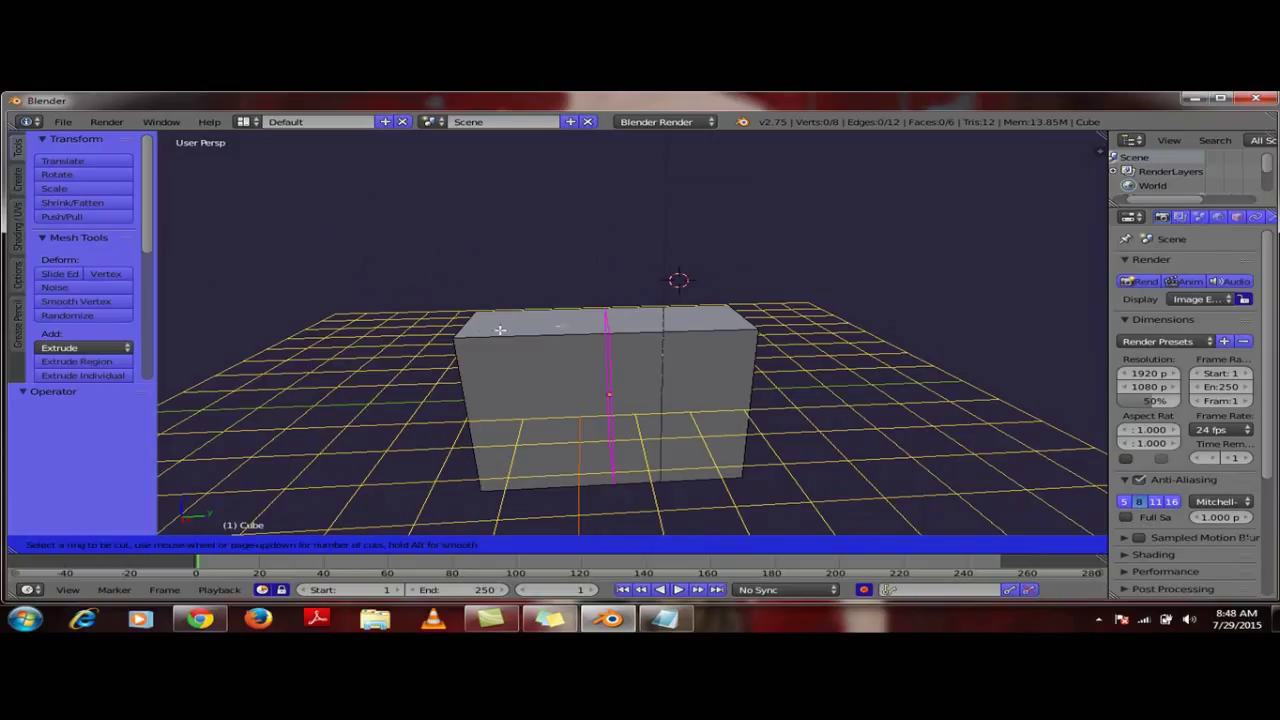
{"action": "left_click", "coordinate": [608, 331]}
{"action": "right_click", "coordinate": [608, 331]}
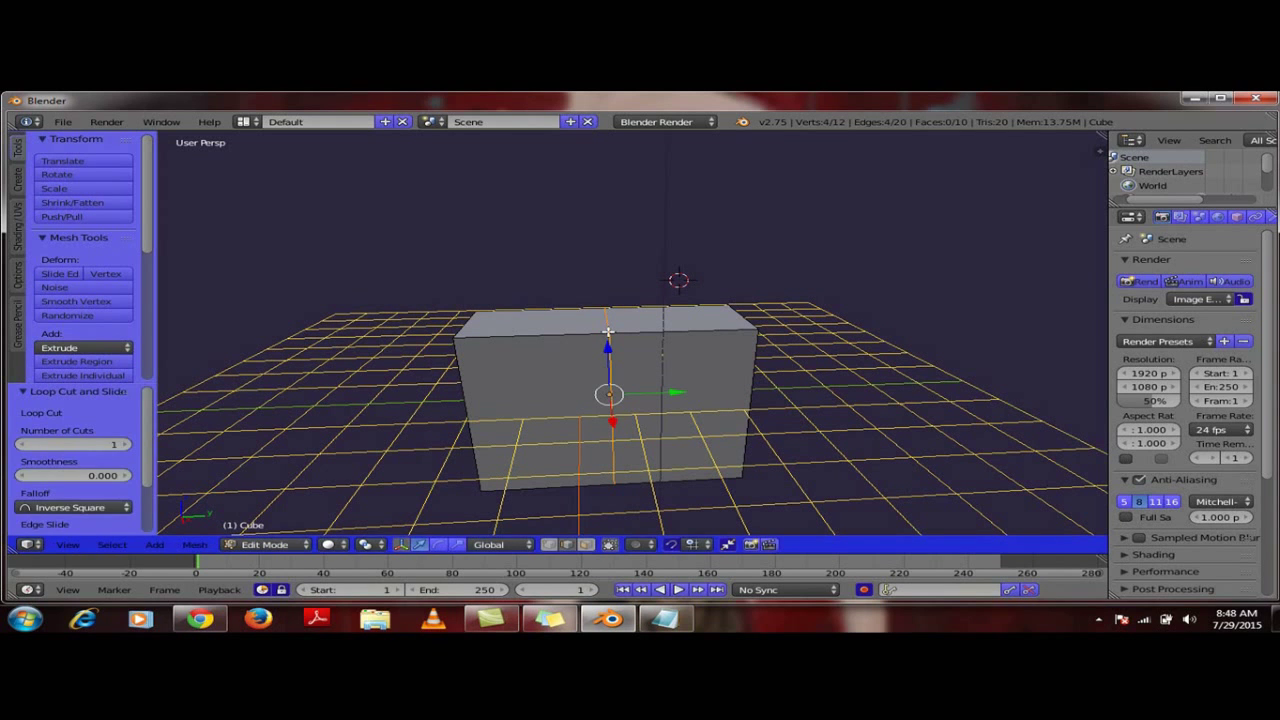
{"action": "key", "text": "a"}
{"action": "middle_click_drag", "start_coordinate": [543, 386], "coordinate": [503, 358]}
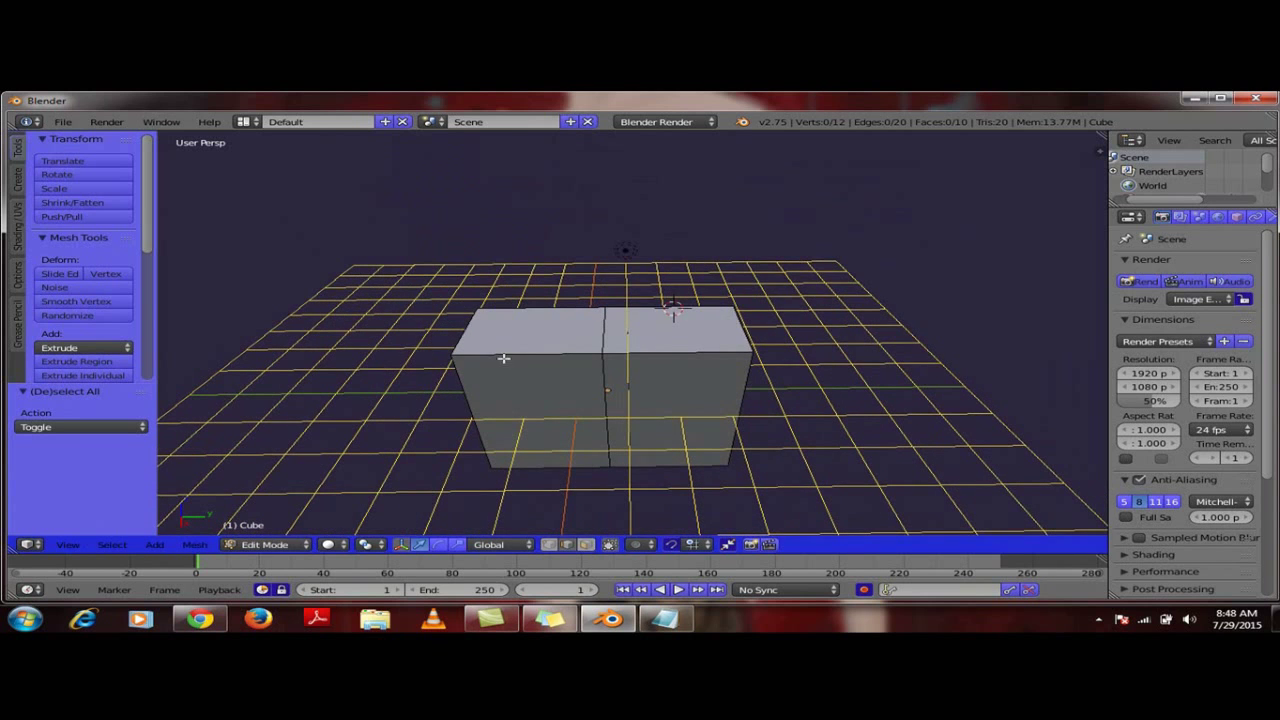
{"action": "right_click", "coordinate": [503, 353]}
{"action": "right_click", "coordinate": [722, 337], "text": "shift"}
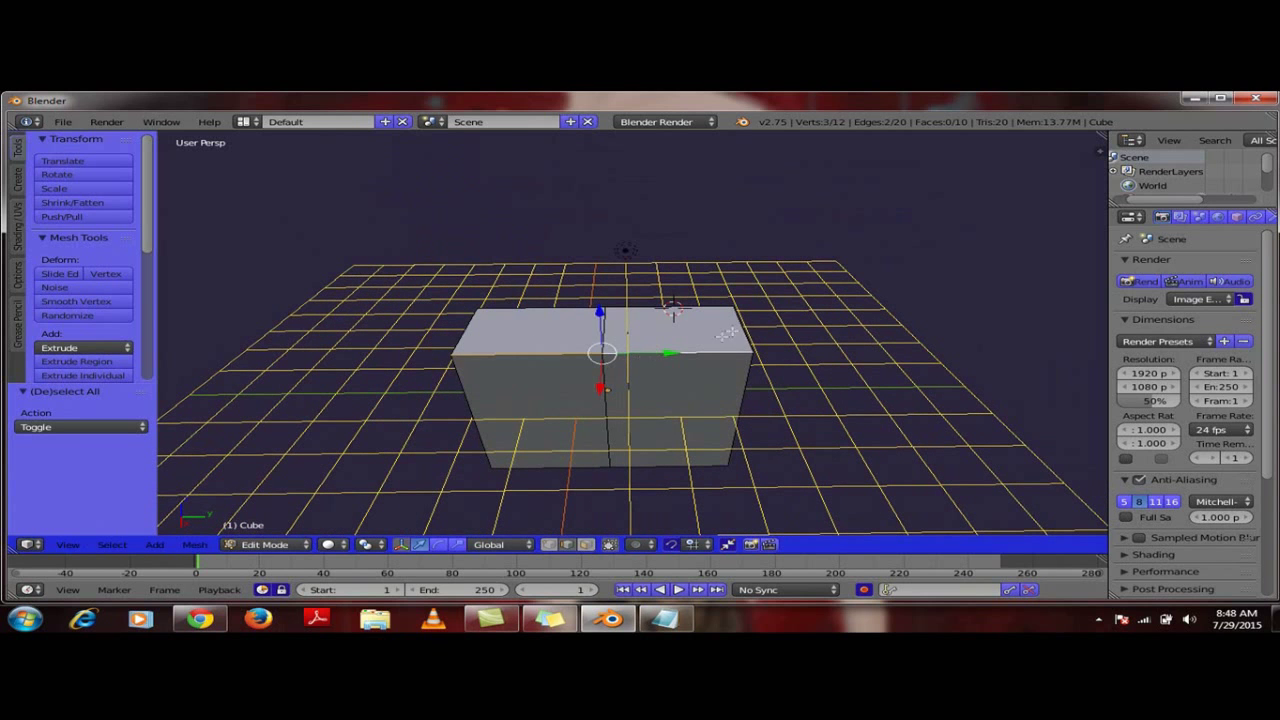
{"action": "key", "text": "a"}
{"action": "middle_click_drag", "start_coordinate": [607, 428], "coordinate": [608, 380]}
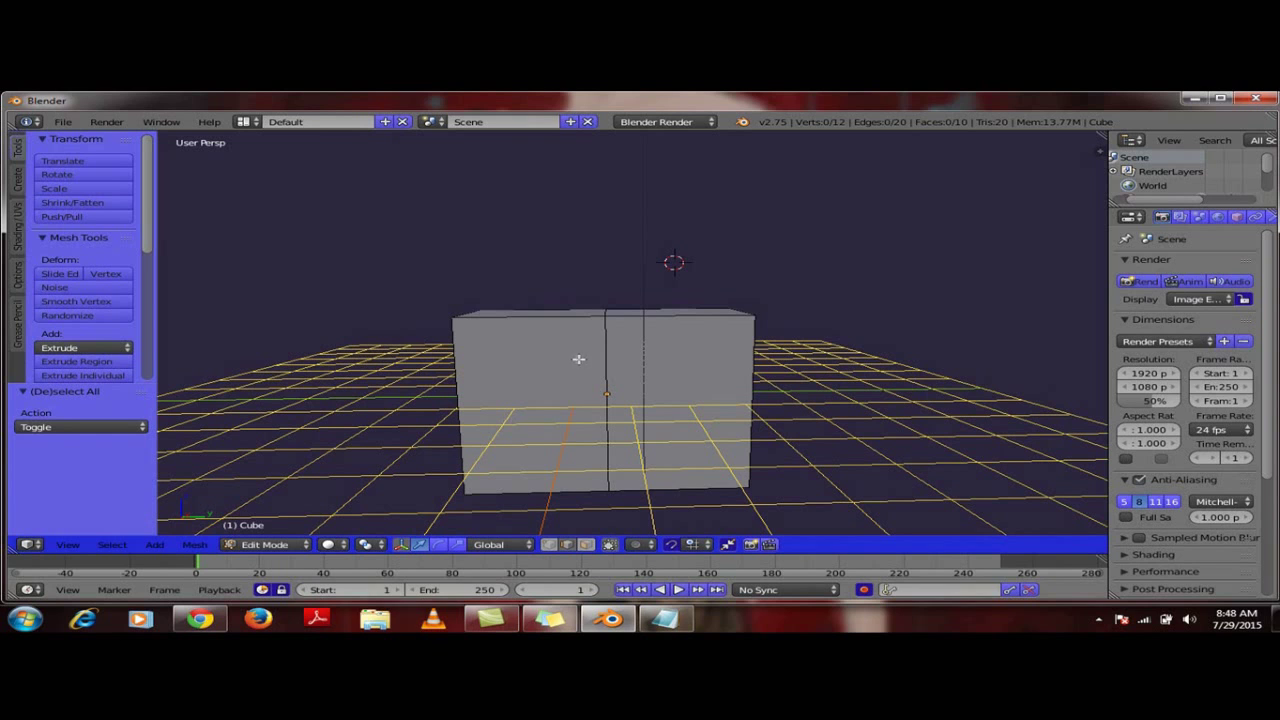
{"action": "key", "text": "ctrl+z"}
{"action": "key", "text": "ctrl+z"}
{"action": "key", "text": "ctrl+z"}
{"action": "key", "text": "ctrl+z"}
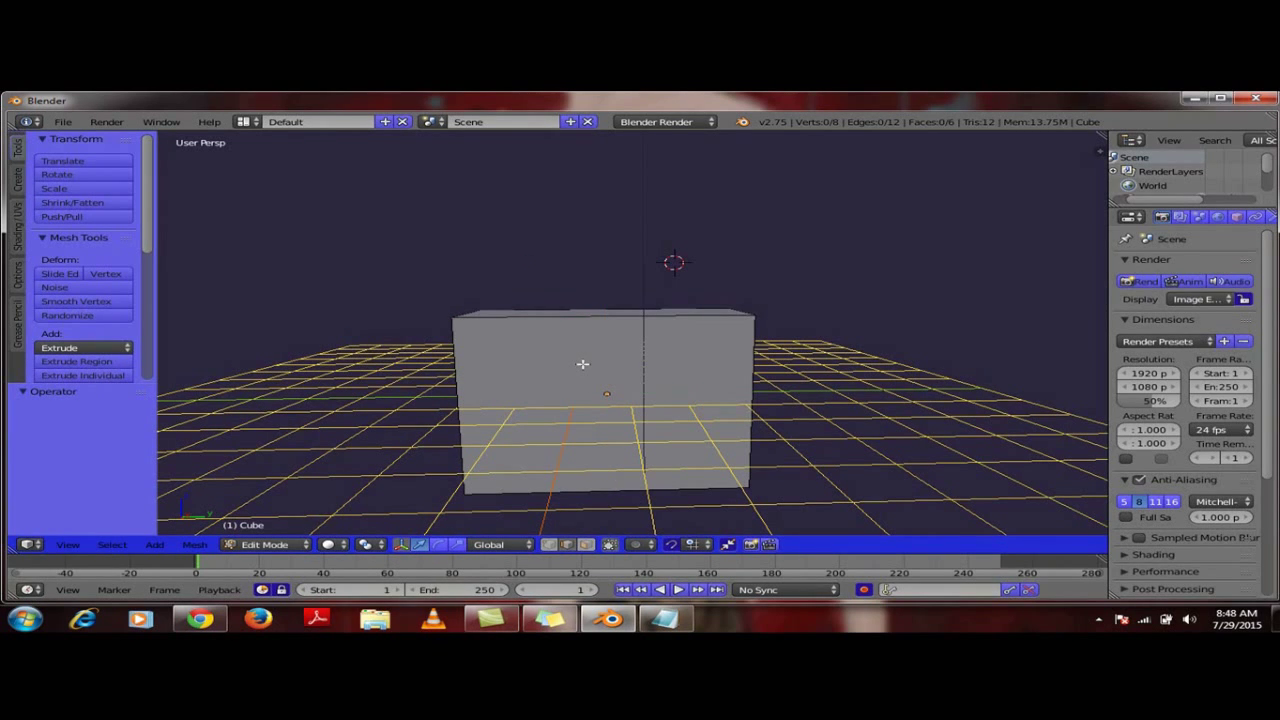
- Start a loop cut with Ctrl+R, previewing a vertical ring across the box's middle
{"action": "key", "text": "ctrl+r"}
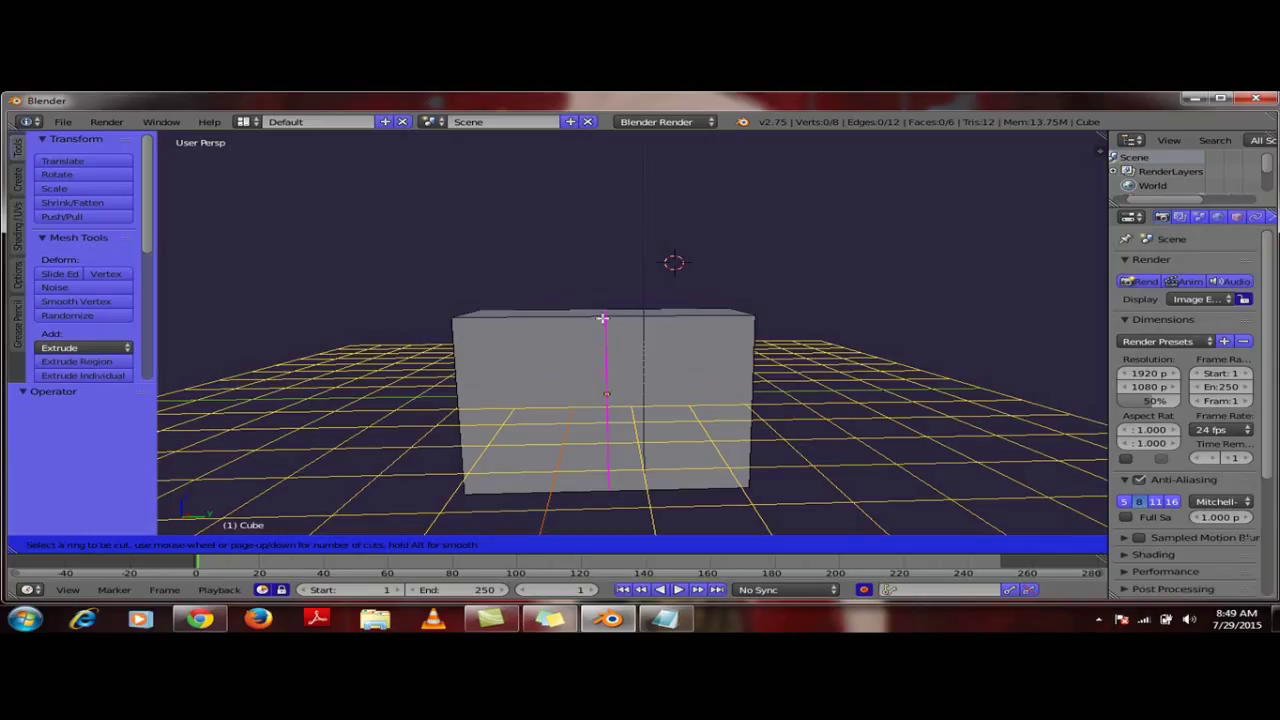
- Add one vertical loop cut slid to the left on the box, then undo it
{"action": "left_click", "coordinate": [602, 318]}
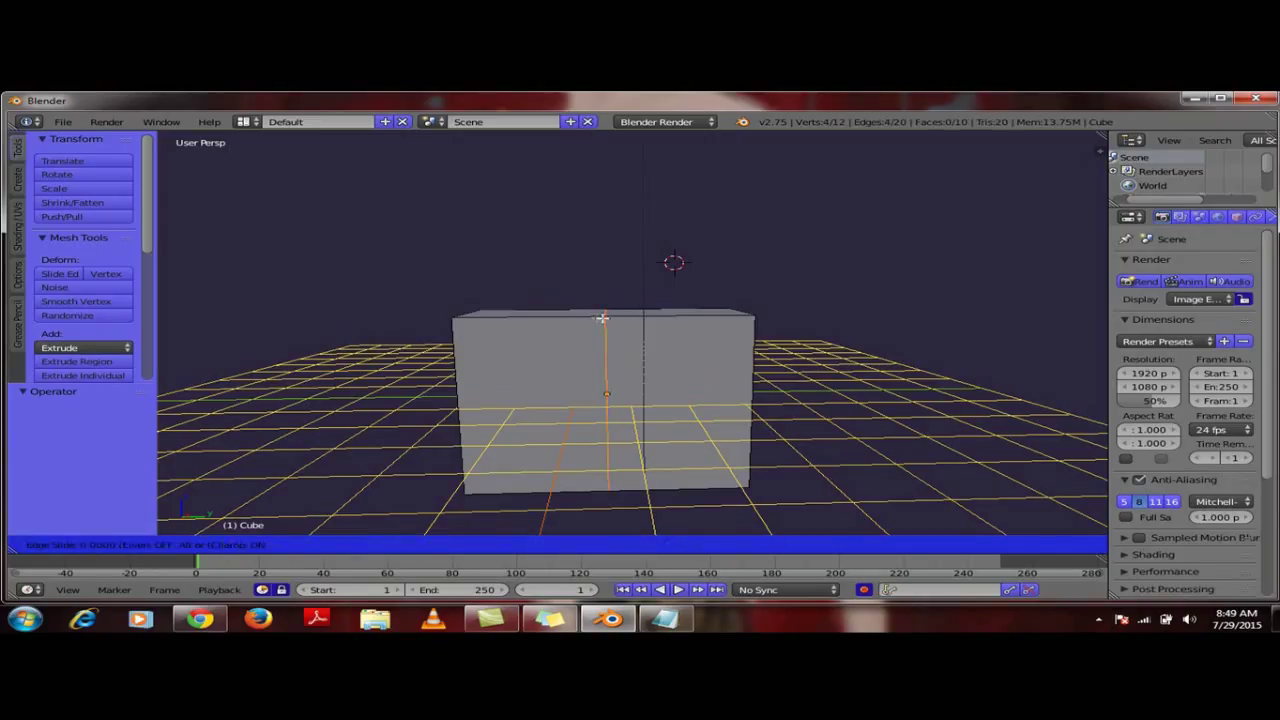
{"action": "left_click", "coordinate": [492, 320]}
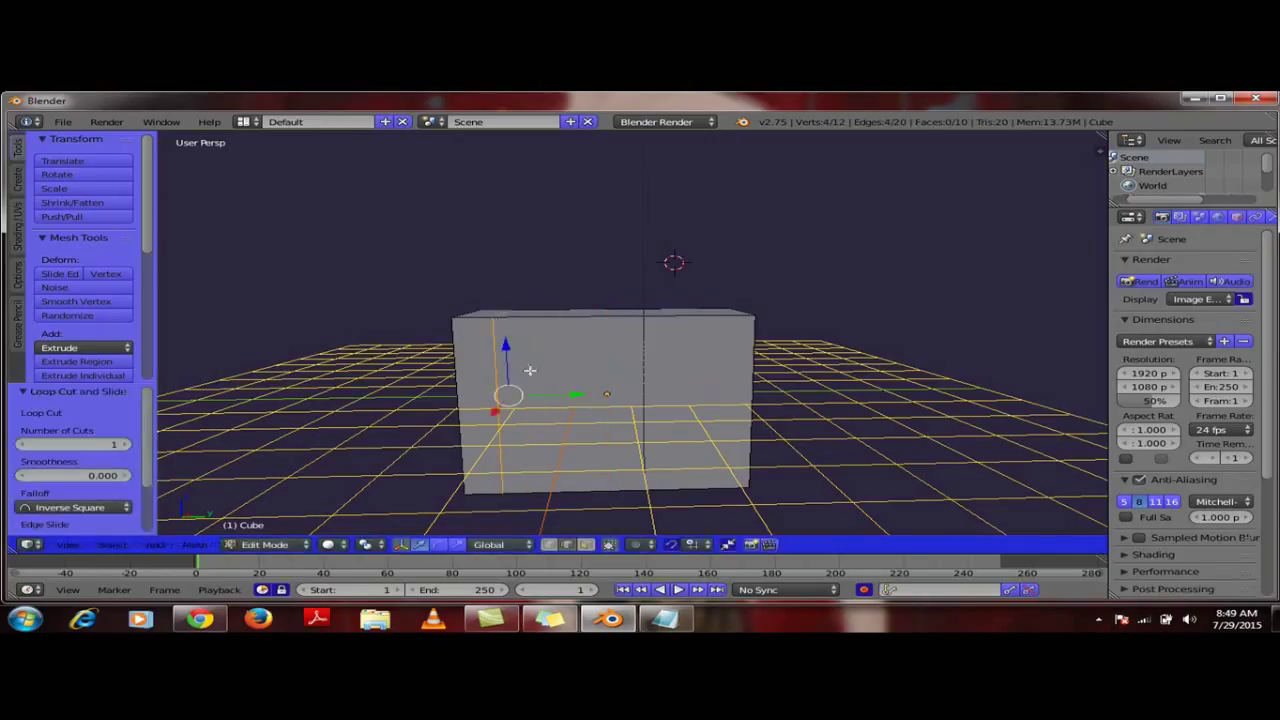
{"action": "key", "text": "a"}
{"action": "middle_click_drag", "start_coordinate": [540, 383], "coordinate": [511, 387]}
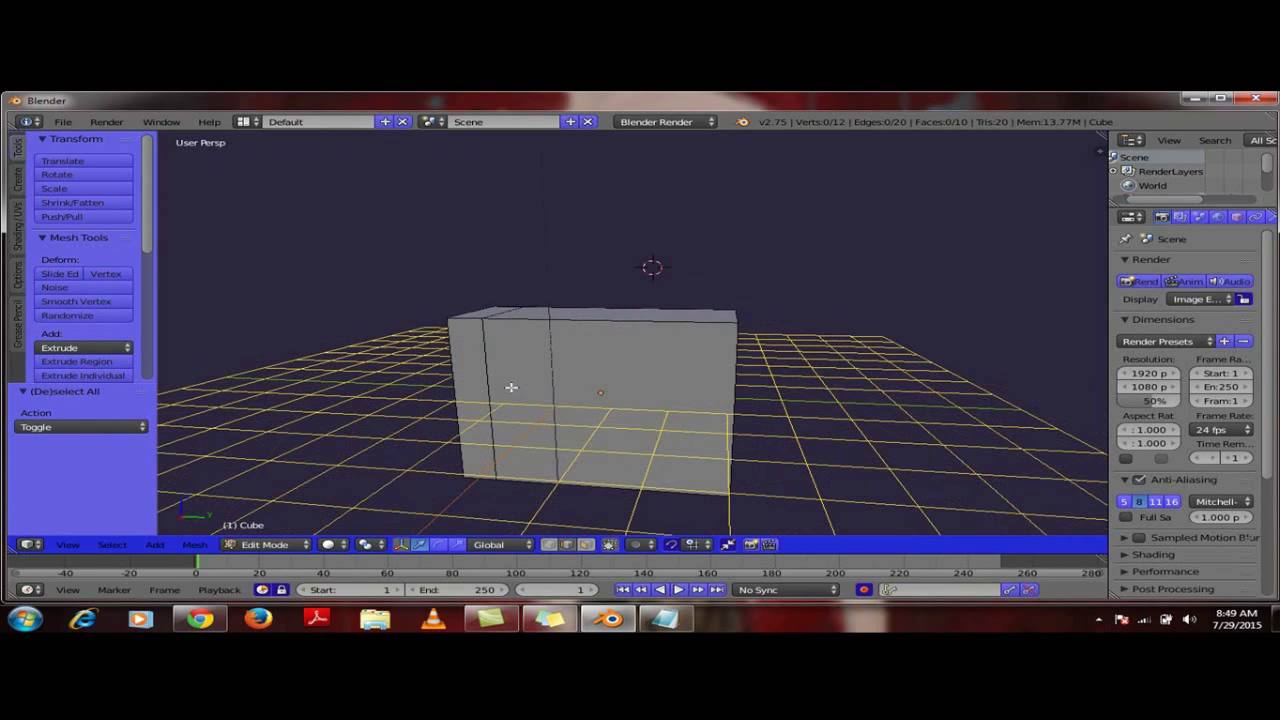
{"action": "key", "text": "ctrl+z"}
{"action": "key", "text": "ctrl+z"}
{"action": "middle_click_drag", "start_coordinate": [583, 435], "coordinate": [588, 437]}
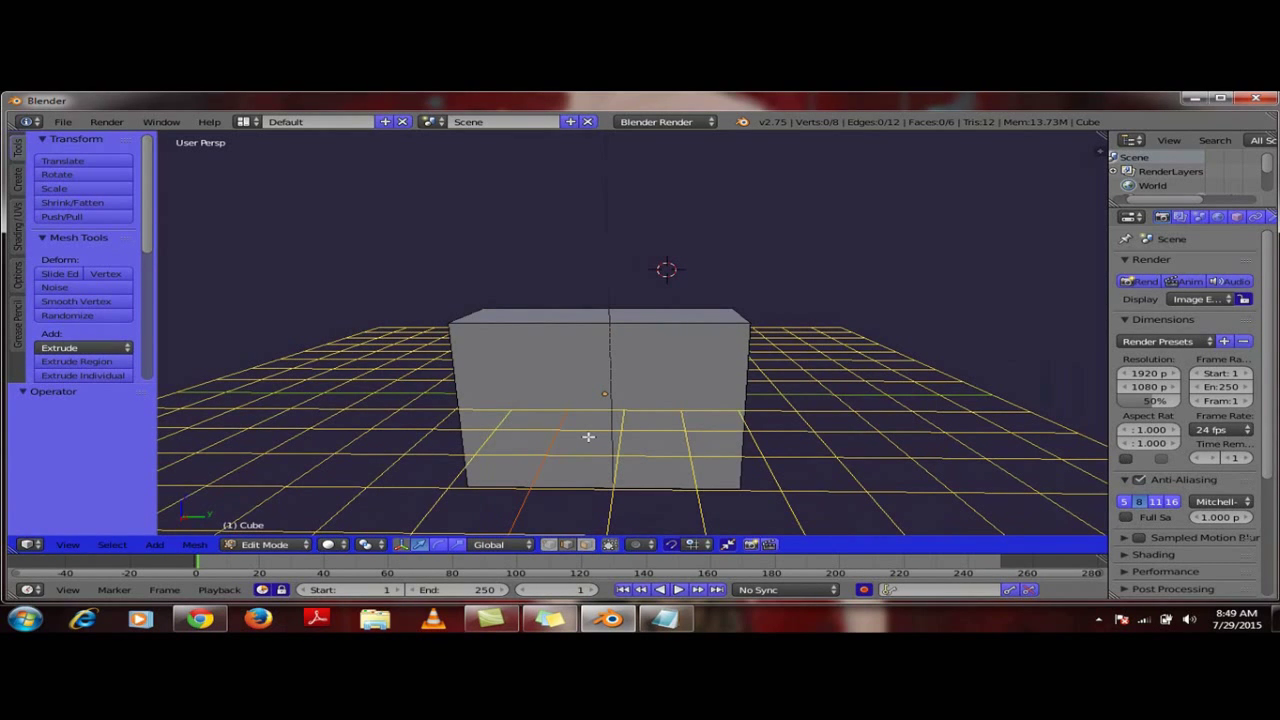
- Add three slid vertical loop cuts, undo them all, and begin a fresh loop cut
{"action": "key", "text": "ctrl+r"}
{"action": "left_click", "coordinate": [610, 345]}
{"action": "left_click", "coordinate": [517, 339]}
{"action": "key", "text": "ctrl+r"}
{"action": "left_click", "coordinate": [608, 336]}
{"action": "left_click", "coordinate": [540, 331]}
{"action": "key", "text": "ctrl+r"}
{"action": "left_click", "coordinate": [600, 335]}
{"action": "left_click", "coordinate": [552, 333]}
{"action": "key", "text": "ctrl+z"}
{"action": "key", "text": "ctrl+z"}
{"action": "key", "text": "ctrl+z"}
{"action": "key", "text": "ctrl+r"}
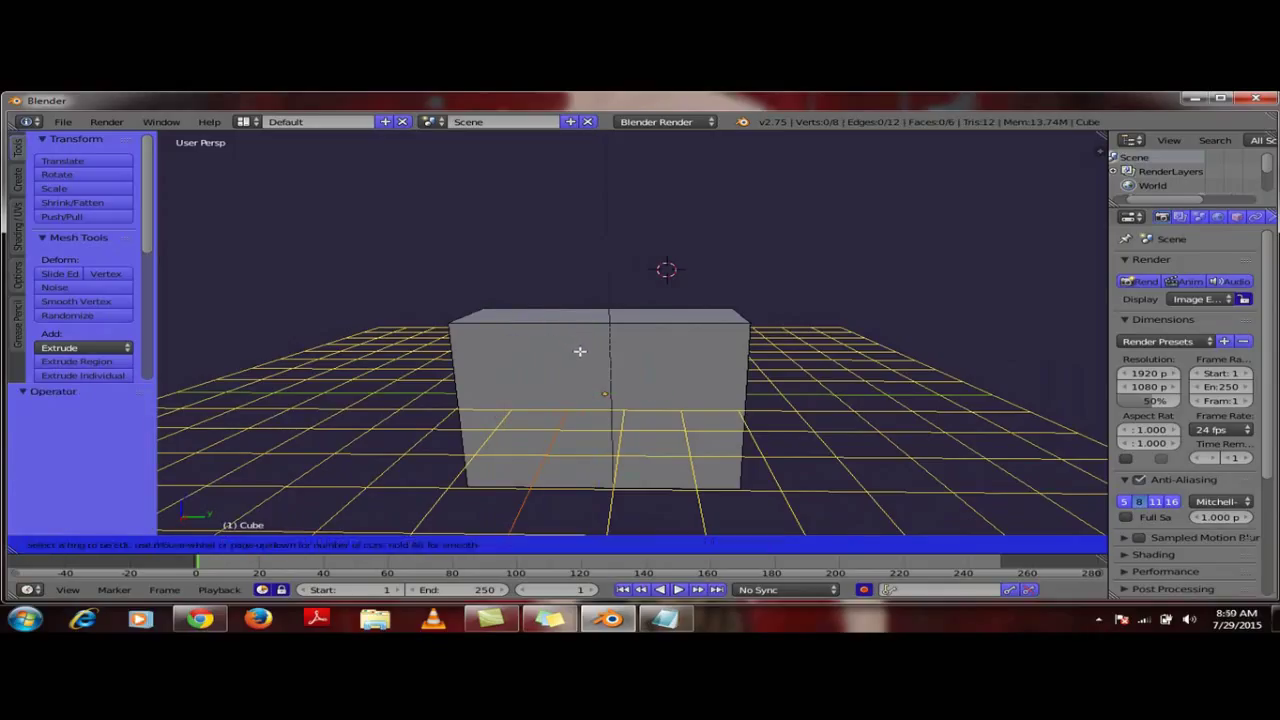
- Add multiple vertical loop cuts across the box, inspect them, then undo them
{"action": "scroll", "coordinate": [610, 325], "scroll_direction": "up", "scroll_amount": 1}
{"action": "scroll", "coordinate": [610, 325], "scroll_direction": "up", "scroll_amount": 14}
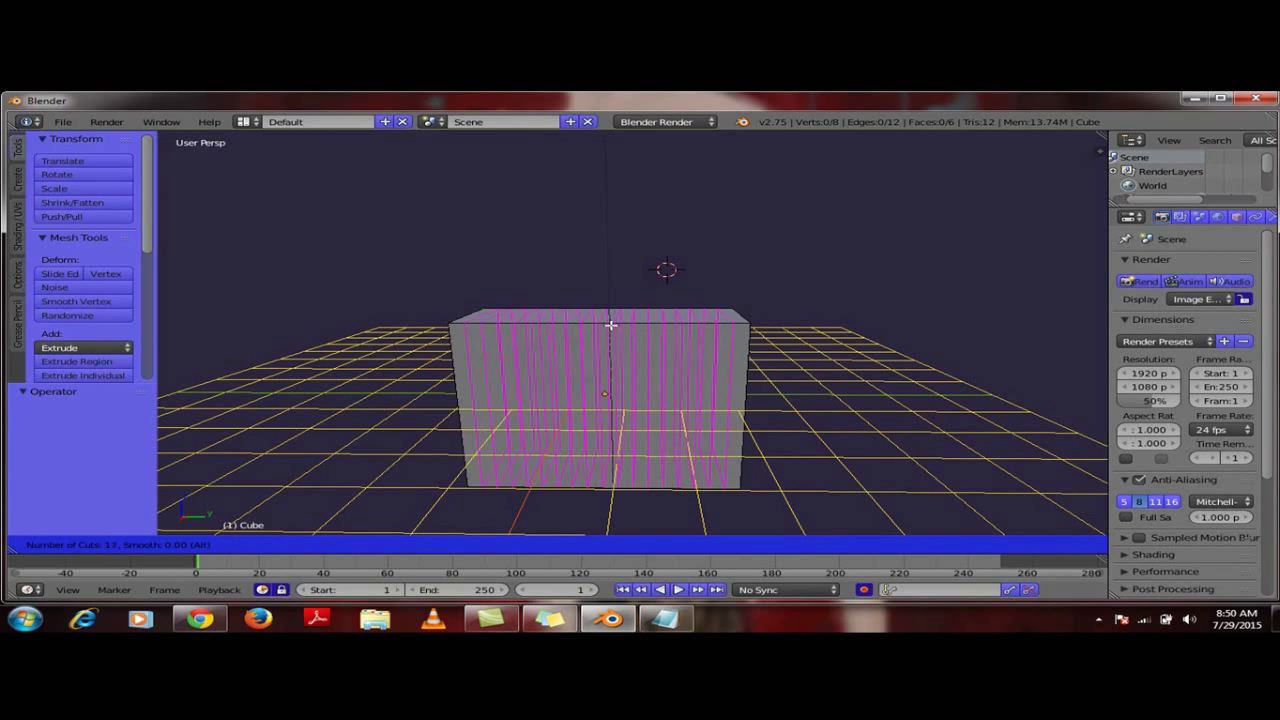
{"action": "scroll", "coordinate": [621, 305], "scroll_direction": "down", "scroll_amount": 17}
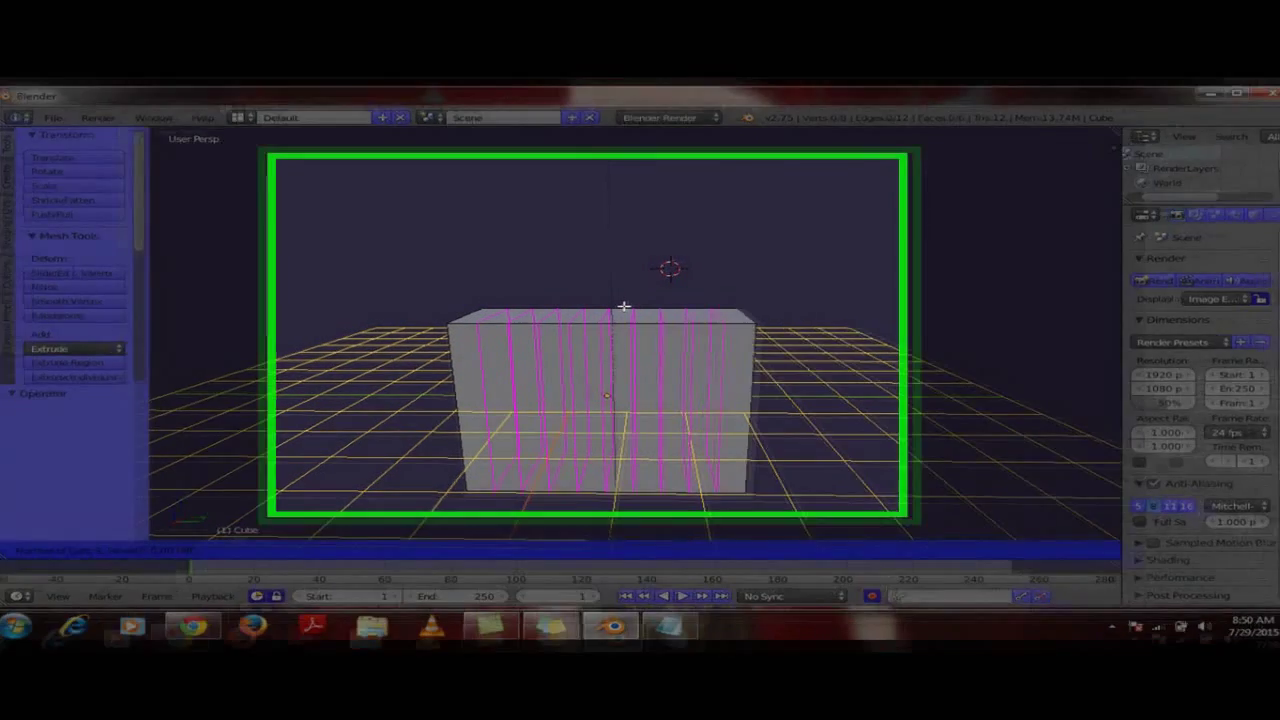
{"action": "left_click", "coordinate": [621, 305]}
{"action": "middle_click_drag", "start_coordinate": [621, 305], "coordinate": [871, 467]}
{"action": "middle_click_drag", "start_coordinate": [1199, 617], "coordinate": [693, 586]}
{"action": "key", "text": "a"}
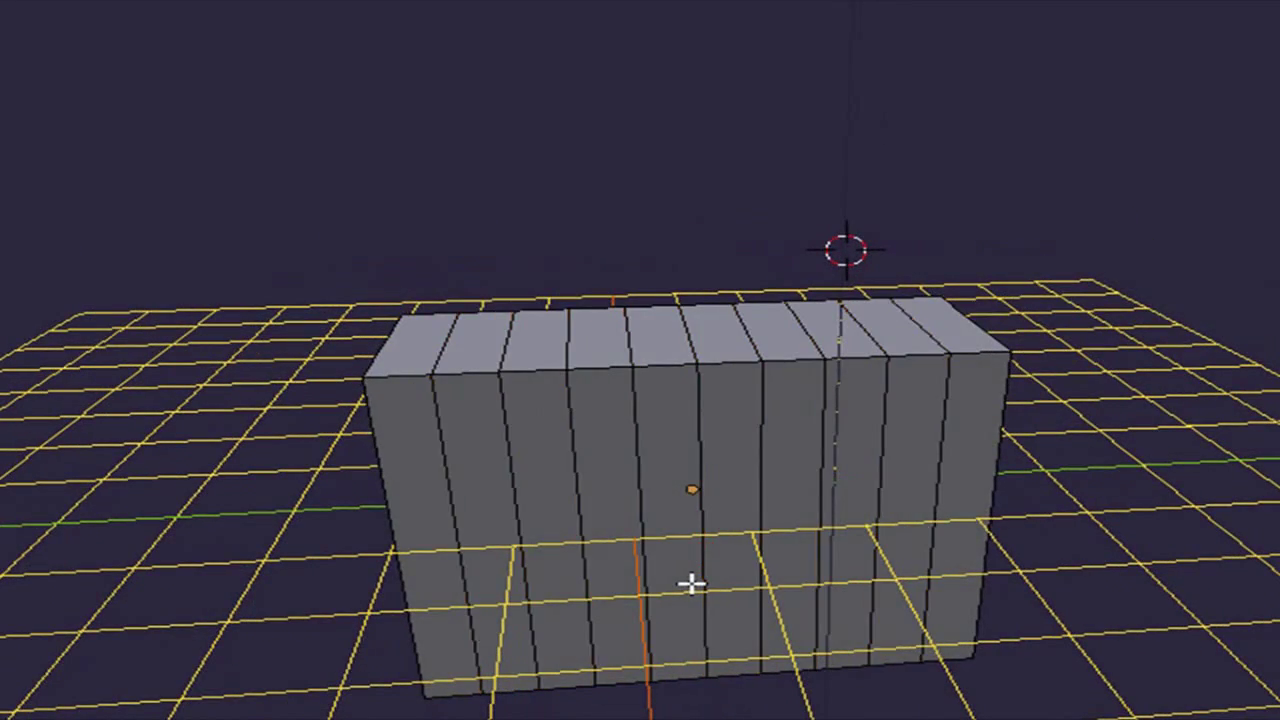
{"action": "key", "text": "a"}
{"action": "key", "text": "ctrl+z"}
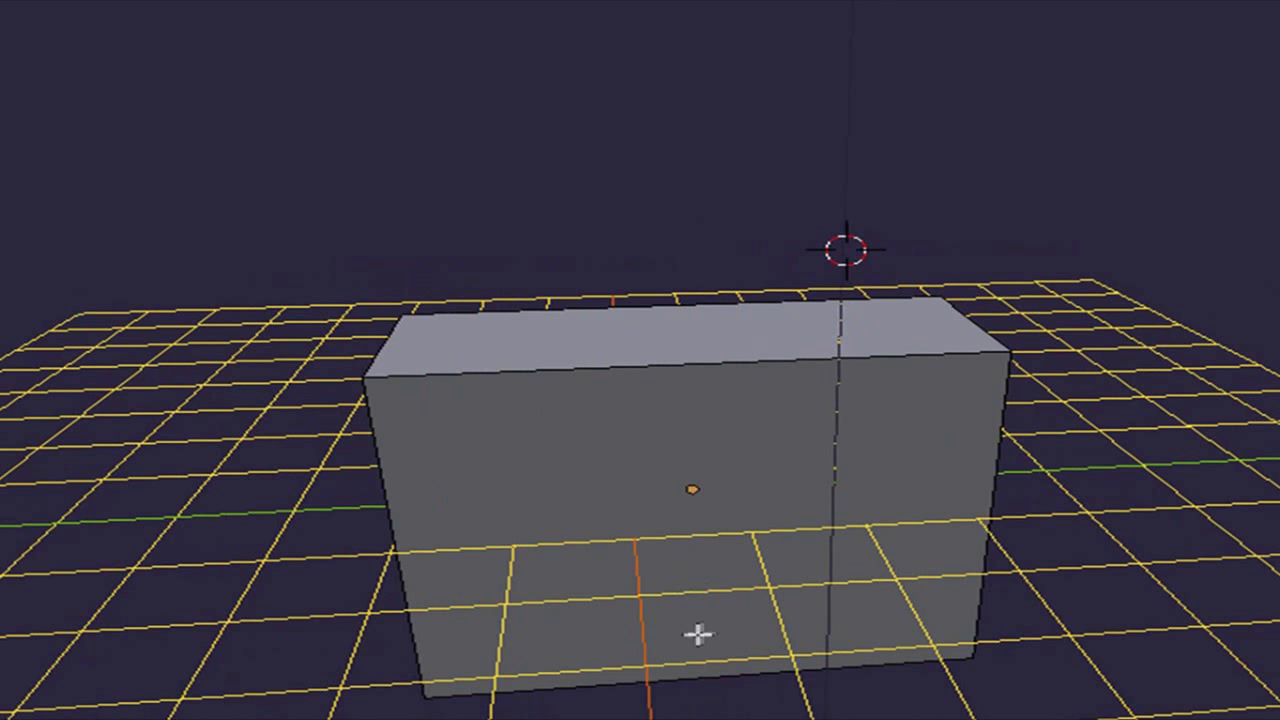
- Add three centred horizontal loop cuts around the box and bring up the shortcut notes
{"action": "key", "text": "ctrl+r"}
{"action": "scroll", "coordinate": [408, 558], "scroll_direction": "up", "scroll_amount": 4}
{"action": "scroll", "coordinate": [410, 558], "scroll_direction": "down", "scroll_amount": 3}
{"action": "scroll", "coordinate": [410, 558], "scroll_direction": "down", "scroll_amount": 1}
{"action": "scroll", "coordinate": [412, 559], "scroll_direction": "up", "scroll_amount": 9}
{"action": "scroll", "coordinate": [412, 559], "scroll_direction": "up", "scroll_amount": 4}
{"action": "scroll", "coordinate": [412, 559], "scroll_direction": "down", "scroll_amount": 8}
{"action": "scroll", "coordinate": [412, 559], "scroll_direction": "up", "scroll_amount": 3}
{"action": "scroll", "coordinate": [412, 559], "scroll_direction": "down", "scroll_amount": 1}
{"action": "left_click", "coordinate": [414, 560]}
{"action": "right_click", "coordinate": [414, 560]}
{"action": "left_click", "coordinate": [414, 560]}
{"action": "key", "text": "a"}
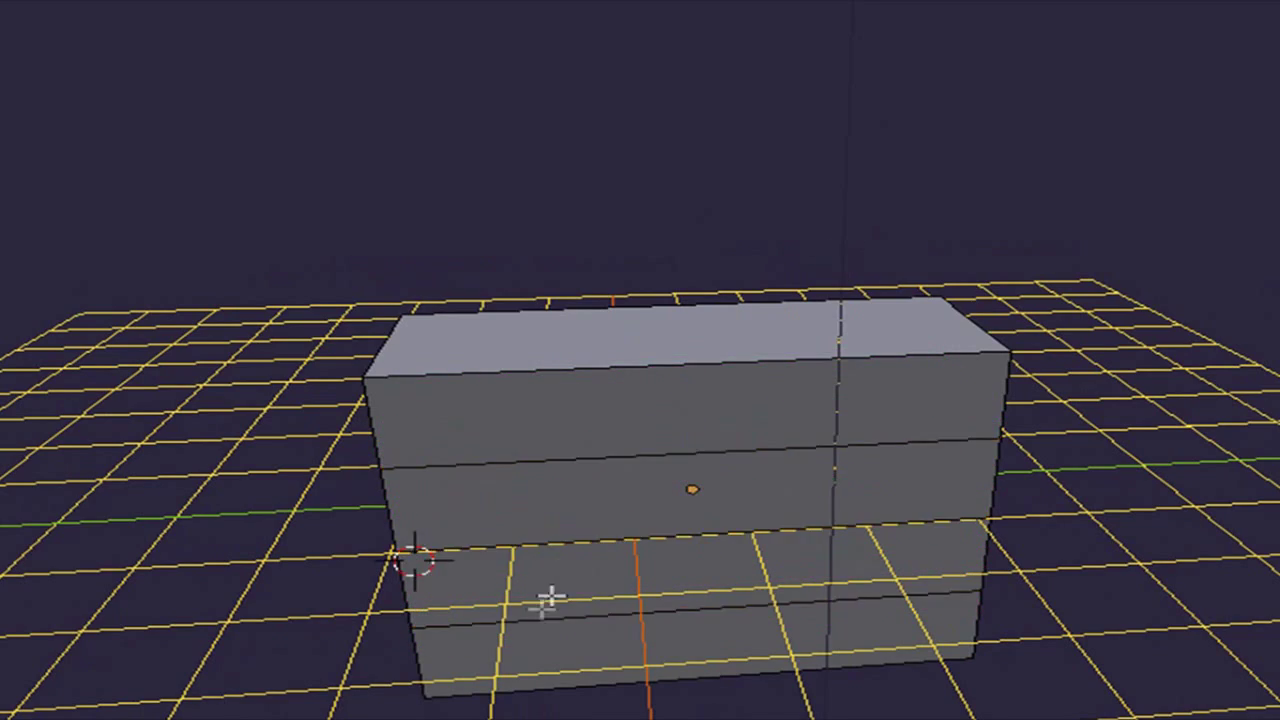
{"action": "middle_click_drag", "start_coordinate": [635, 553], "coordinate": [660, 450]}
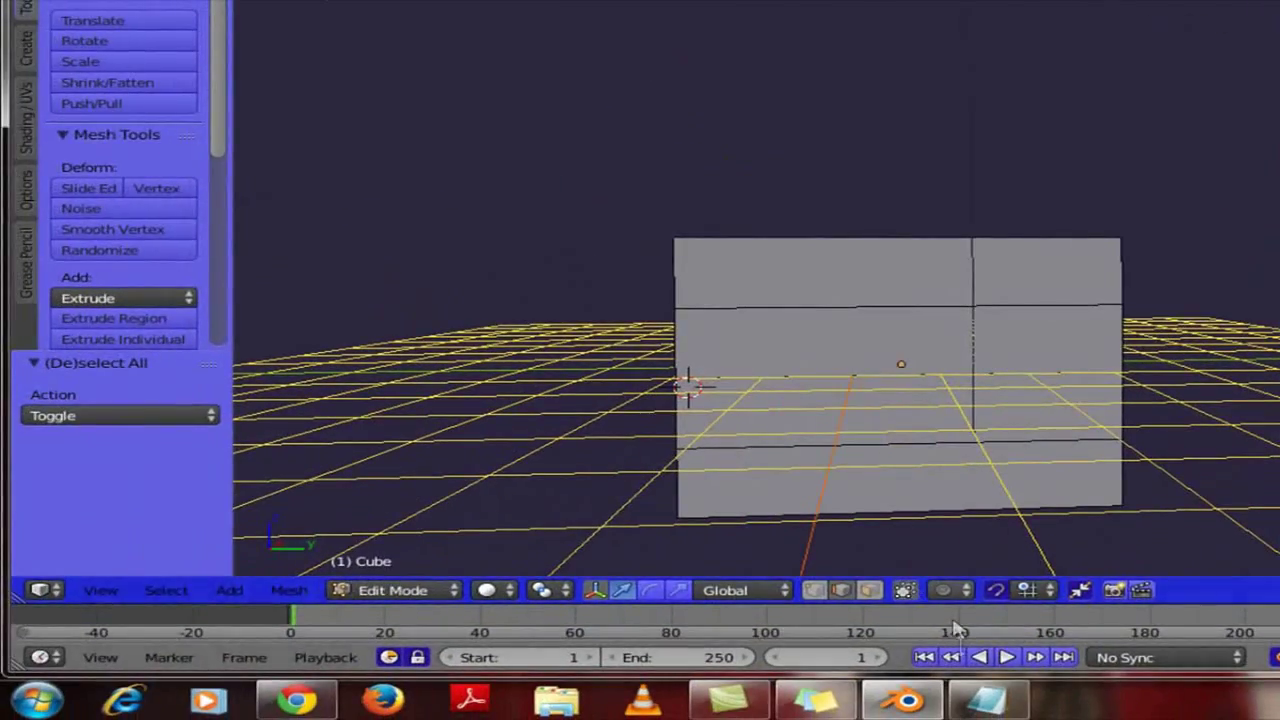
{"action": "left_click", "coordinate": [987, 700]}
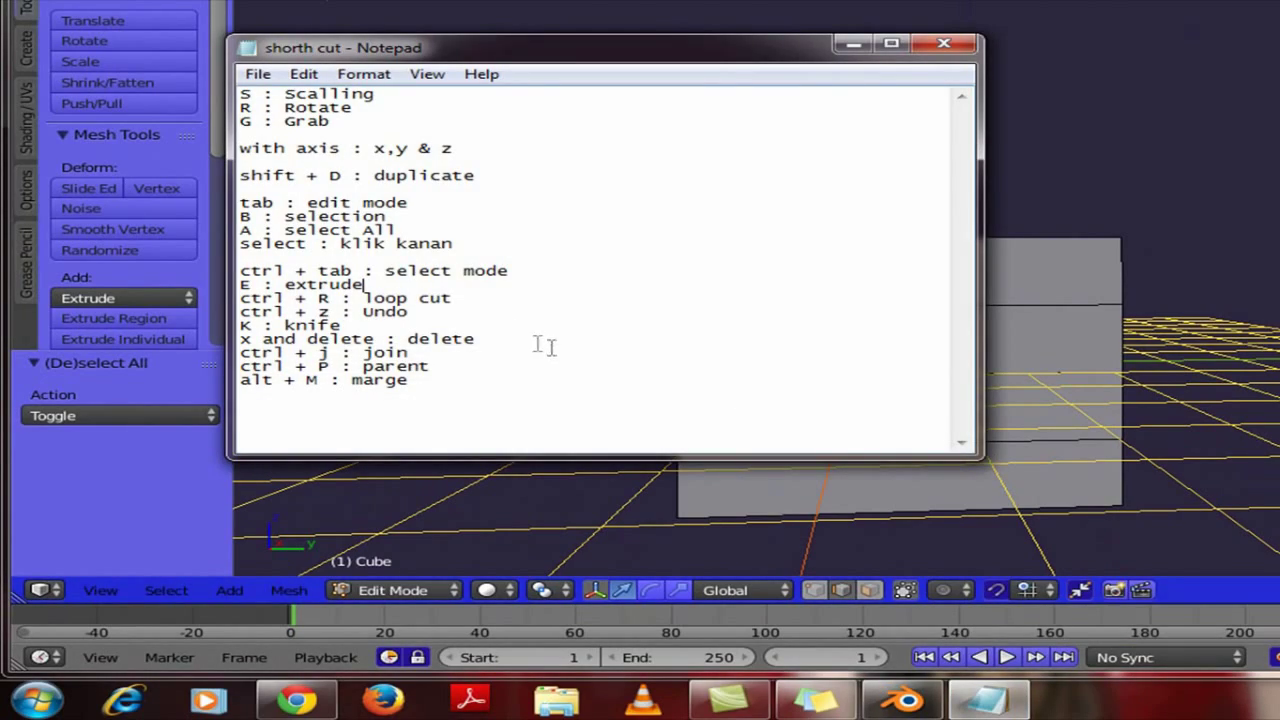
{"action": "left_click", "coordinate": [1035, 314]}
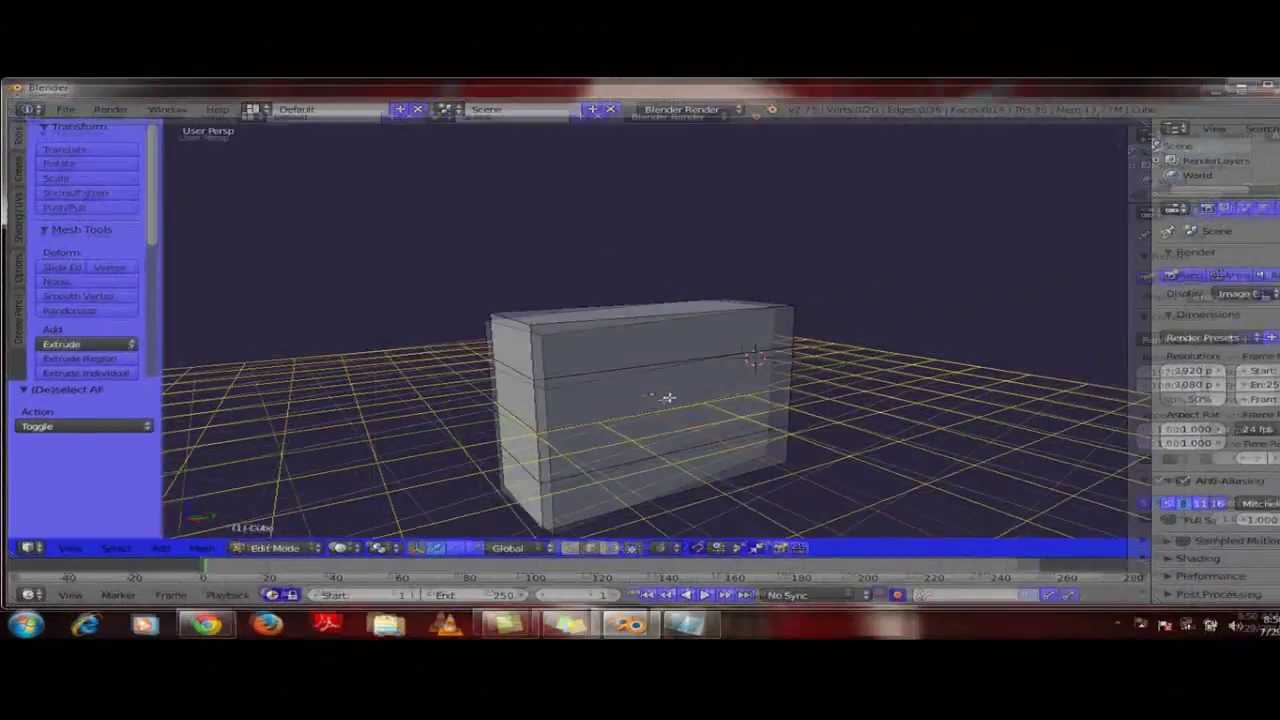
{"action": "middle_click_drag", "start_coordinate": [919, 378], "coordinate": [1210, 367]}
{"action": "middle_click_drag", "start_coordinate": [876, 393], "coordinate": [706, 347]}
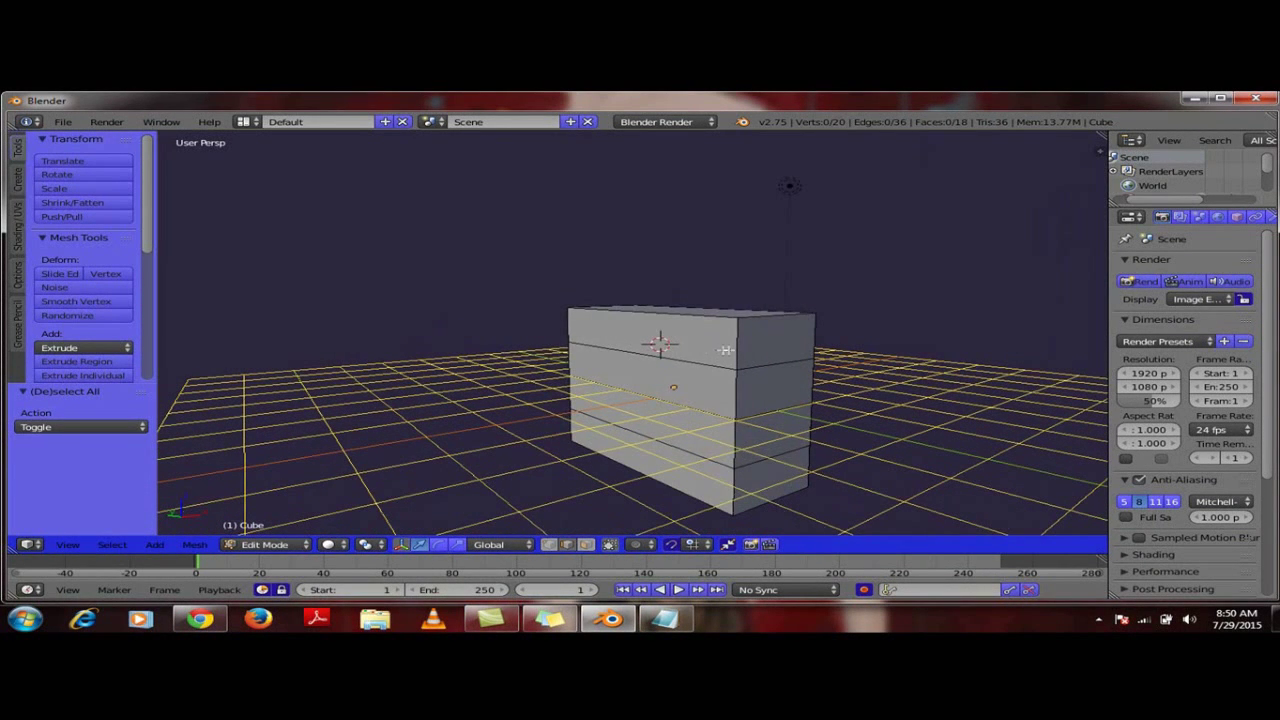
{"action": "key", "text": "a"}
- Move the whole mesh up 2.432 units along the Z axis
{"action": "key", "text": "g"}
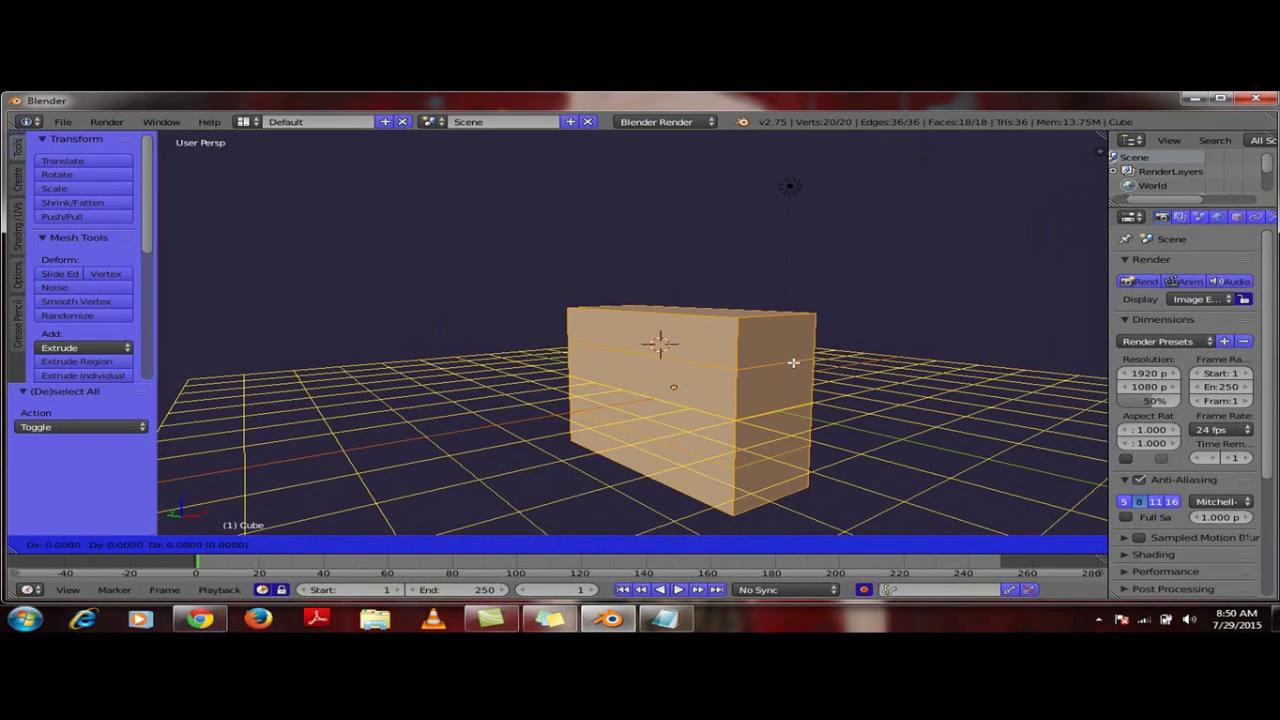
{"action": "key", "text": "z"}
{"action": "left_click", "coordinate": [795, 272]}
{"action": "middle_click_drag", "start_coordinate": [689, 335], "coordinate": [780, 357]}
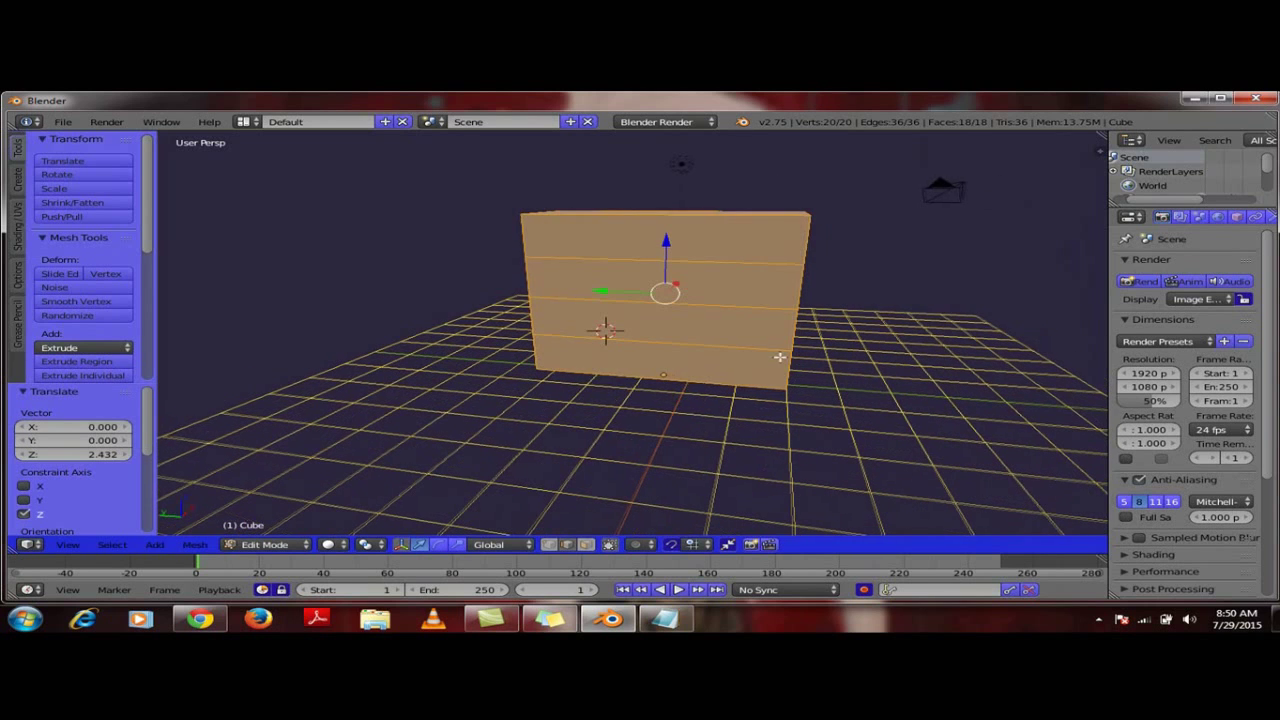
{"action": "middle_click_drag", "start_coordinate": [702, 346], "coordinate": [745, 361]}
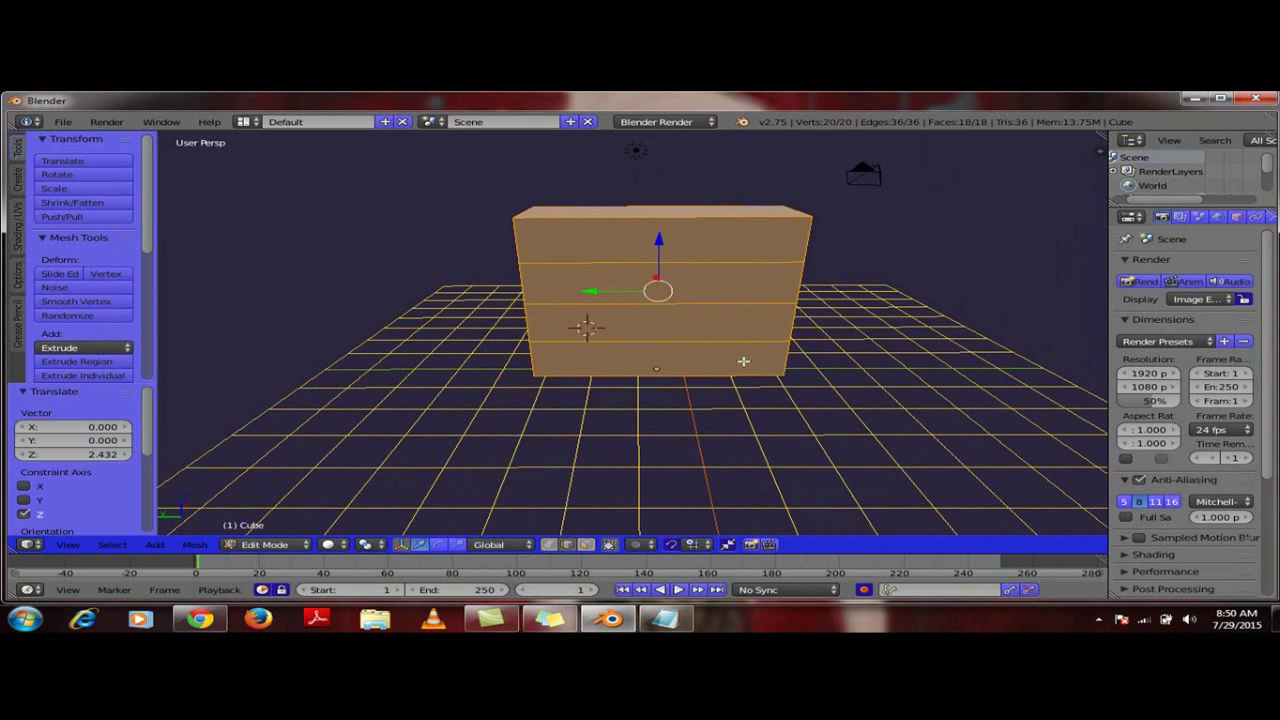
- Add a vertical loop cut through the cube with Ctrl+R
{"action": "key", "text": "a"}
{"action": "scroll", "coordinate": [623, 323], "scroll_direction": "down", "scroll_amount": 2}
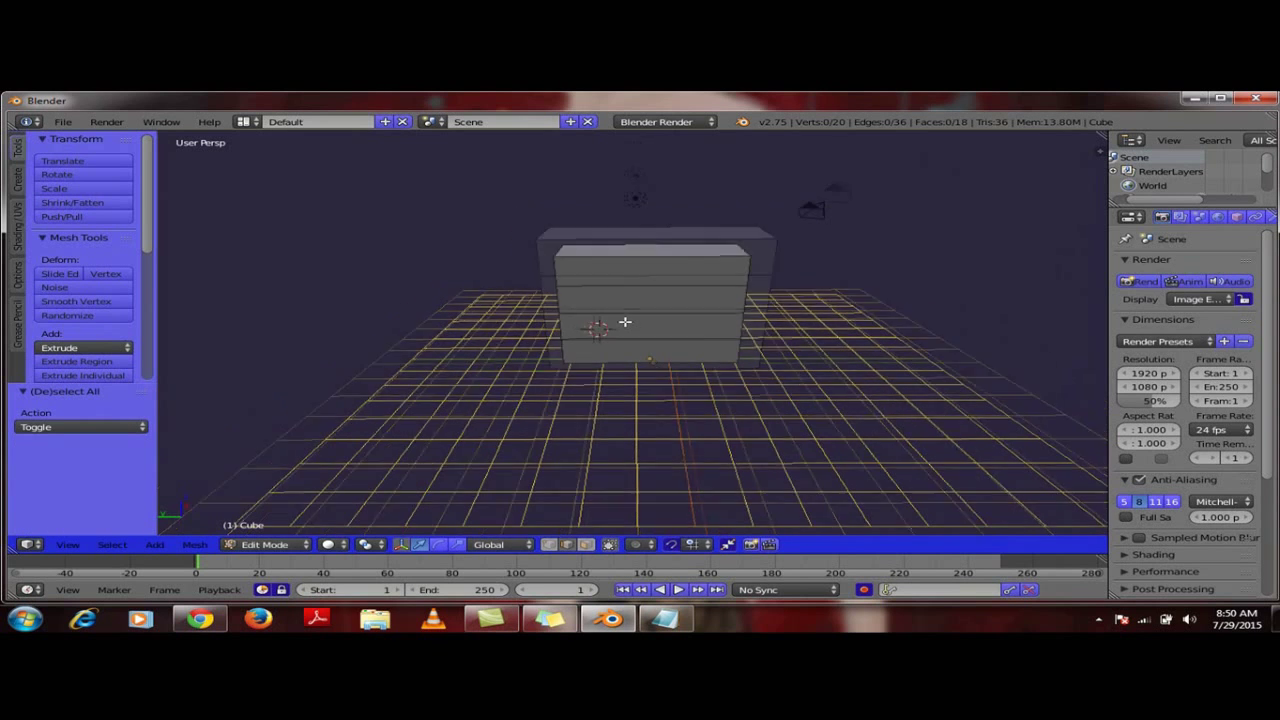
{"action": "key", "text": "ctrl+r"}
{"action": "left_click", "coordinate": [626, 260]}
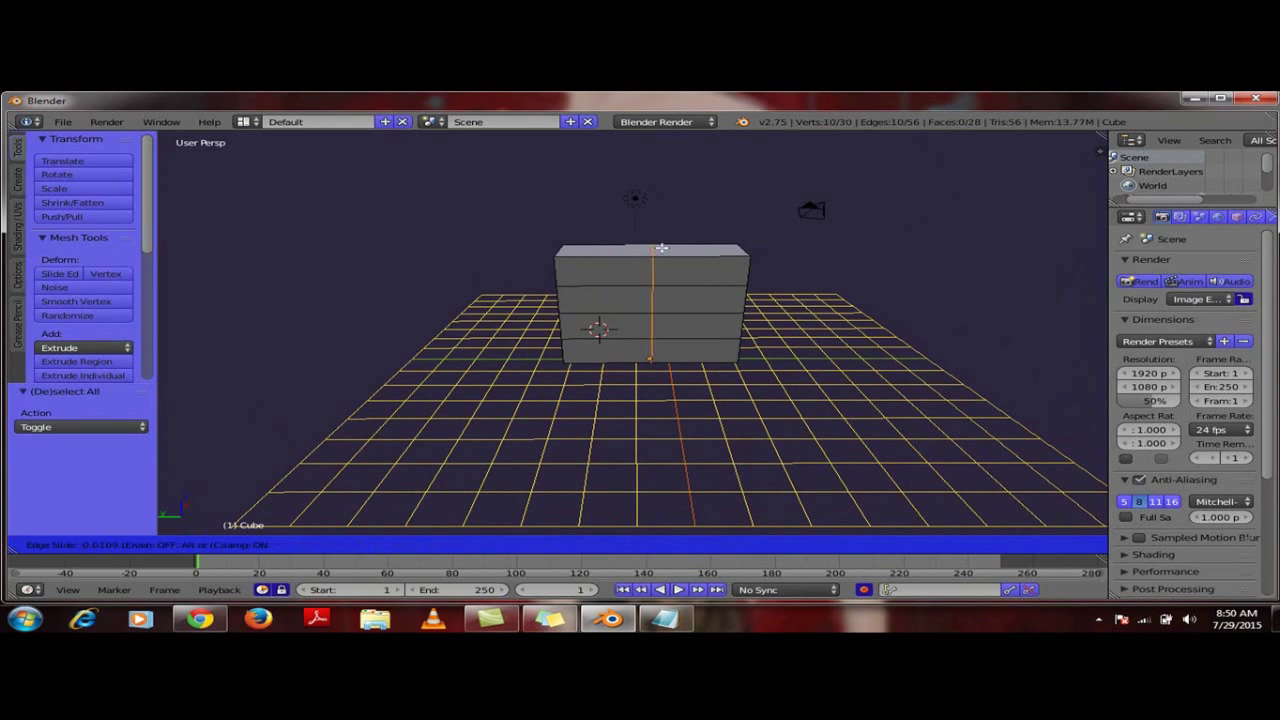
{"action": "left_click", "coordinate": [610, 235]}
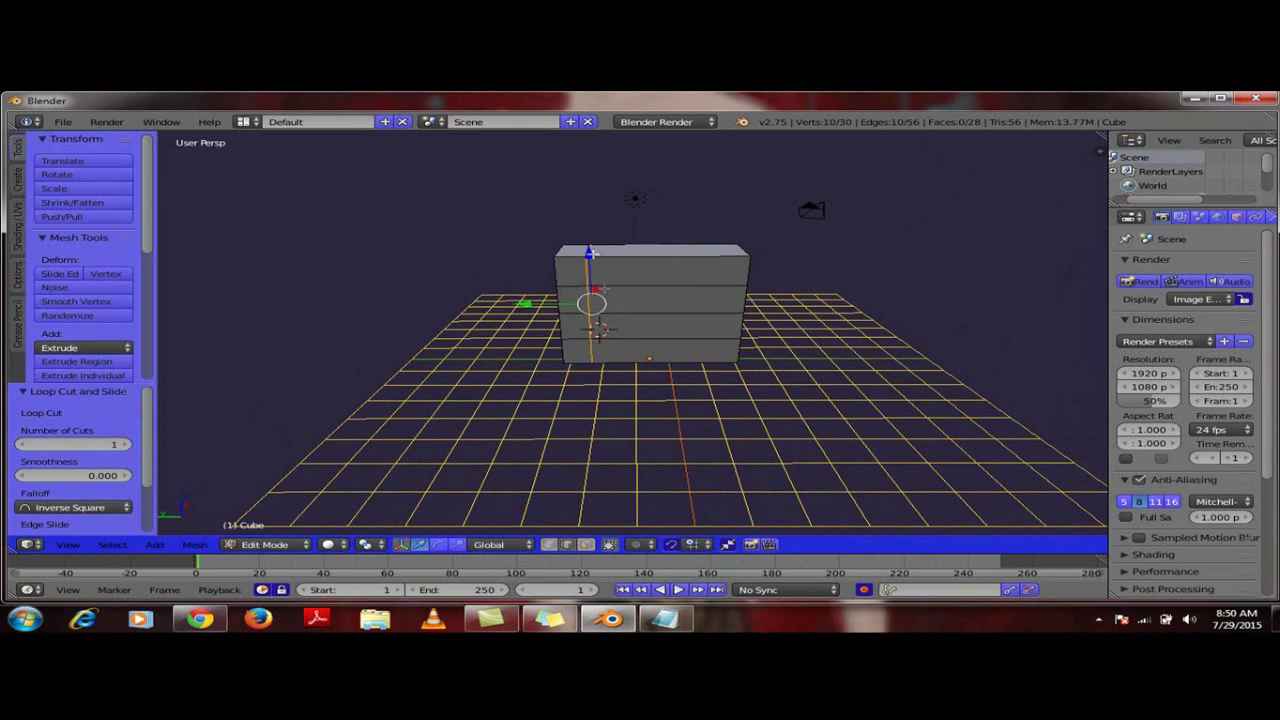
- Undo the vertical loop cut, leaving the box at 20 vertices, and reopen the shortcut notes
{"action": "key", "text": "a"}
{"action": "middle_click_drag", "start_coordinate": [583, 286], "coordinate": [582, 278]}
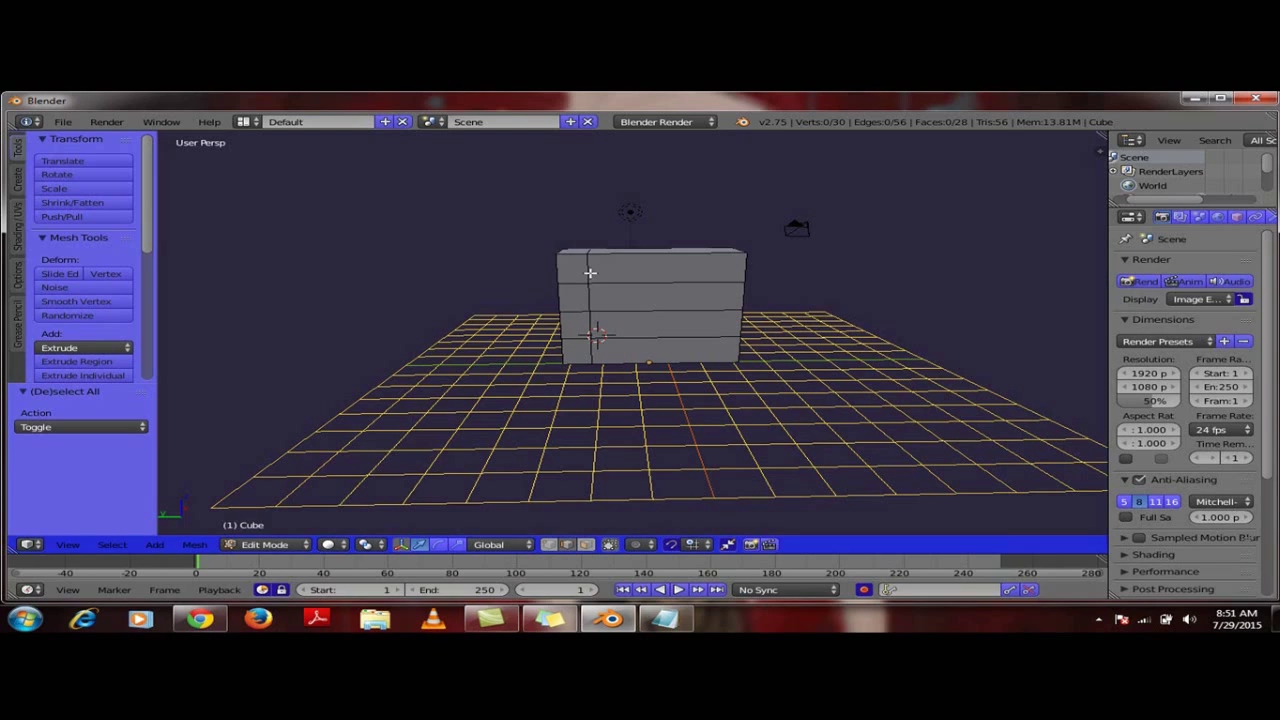
{"action": "key", "text": "ctrl+z"}
{"action": "key", "text": "ctrl+z"}
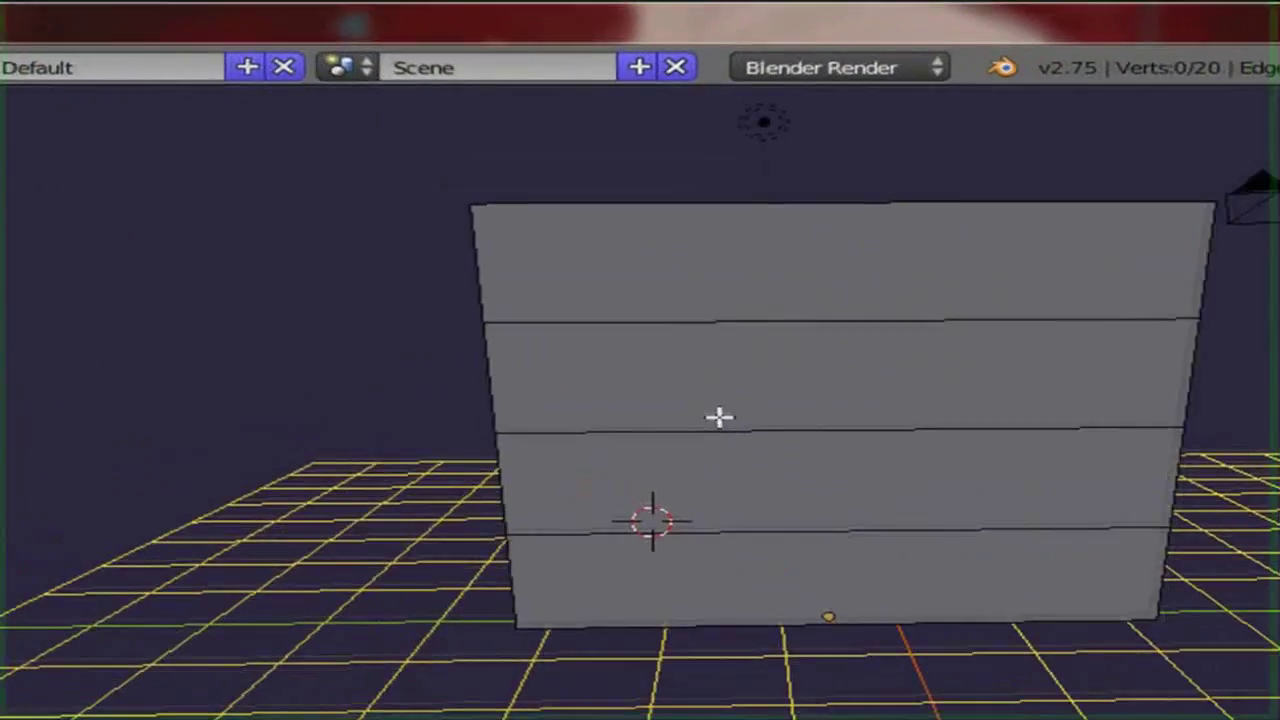
{"action": "middle_click_drag", "start_coordinate": [611, 275], "coordinate": [720, 311]}
{"action": "mouse_move", "coordinate": [977, 508]}
{"action": "middle_mouse_down"}
{"action": "mouse_move", "coordinate": [1063, 489]}
{"action": "mouse_move", "coordinate": [617, 517]}
{"action": "mouse_move", "coordinate": [674, 523]}
{"action": "mouse_move", "coordinate": [708, 438]}
{"action": "mouse_move", "coordinate": [737, 409]}
{"action": "middle_mouse_up"}
{"action": "middle_click_drag", "start_coordinate": [814, 417], "coordinate": [704, 598]}
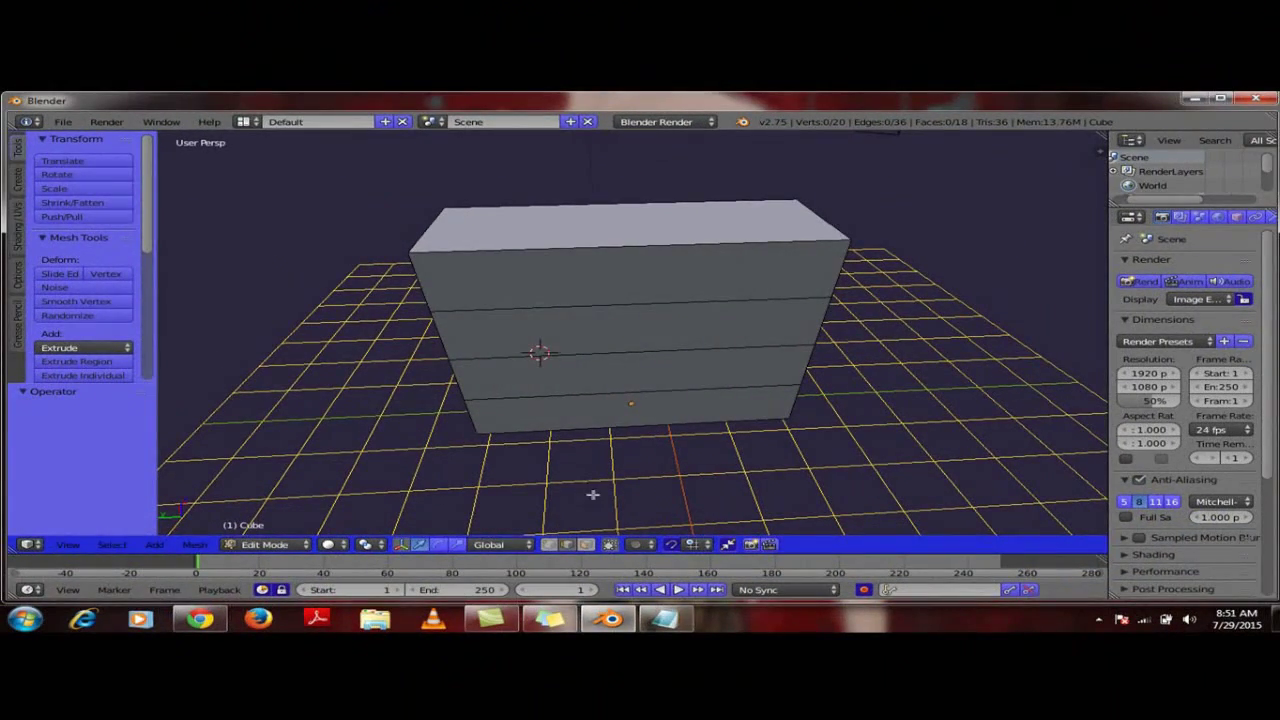
{"action": "left_click", "coordinate": [662, 619]}
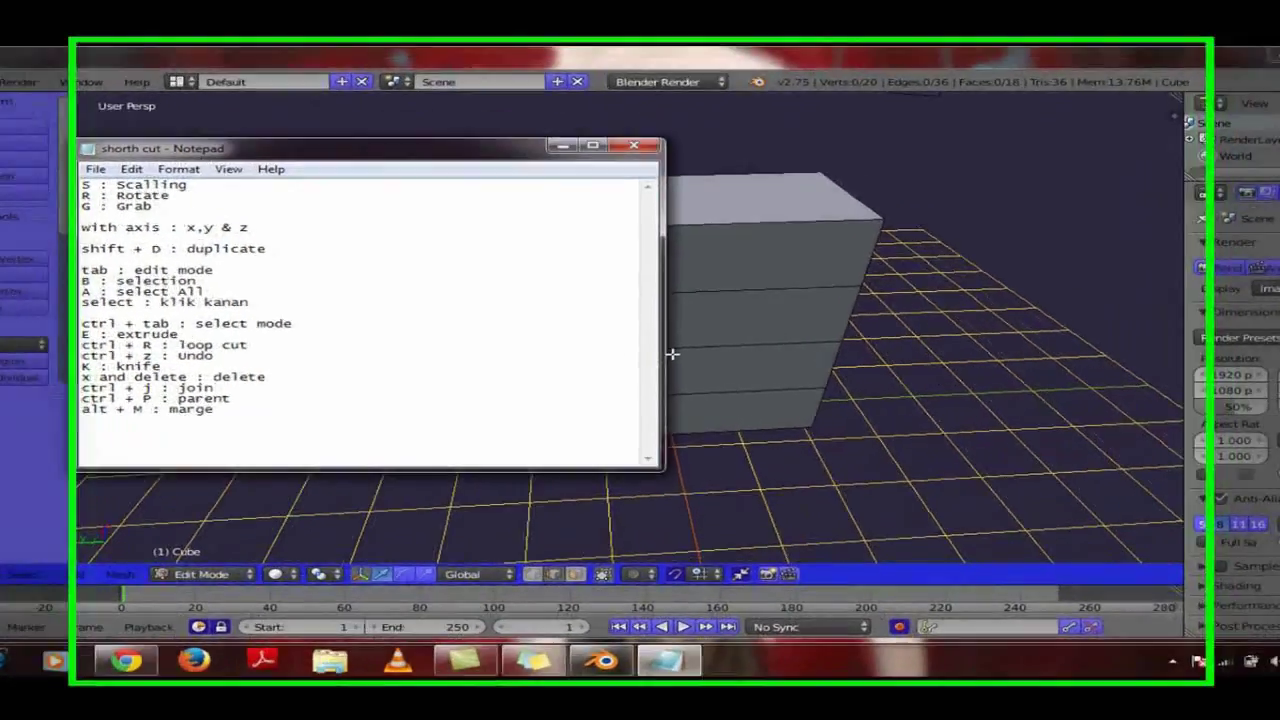
- Return to the Blender viewport and orbit to a near-front view of the banded box
{"action": "left_click", "coordinate": [718, 334]}
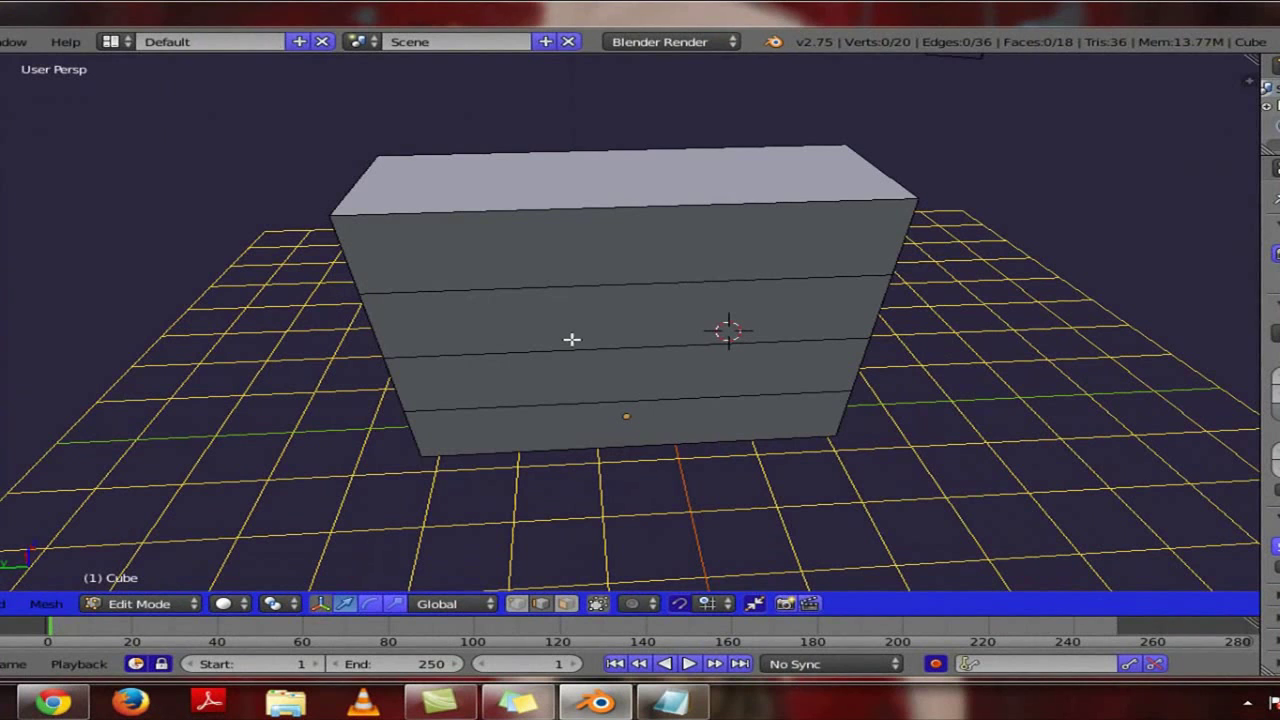
{"action": "middle_click_drag", "start_coordinate": [571, 340], "coordinate": [565, 271]}
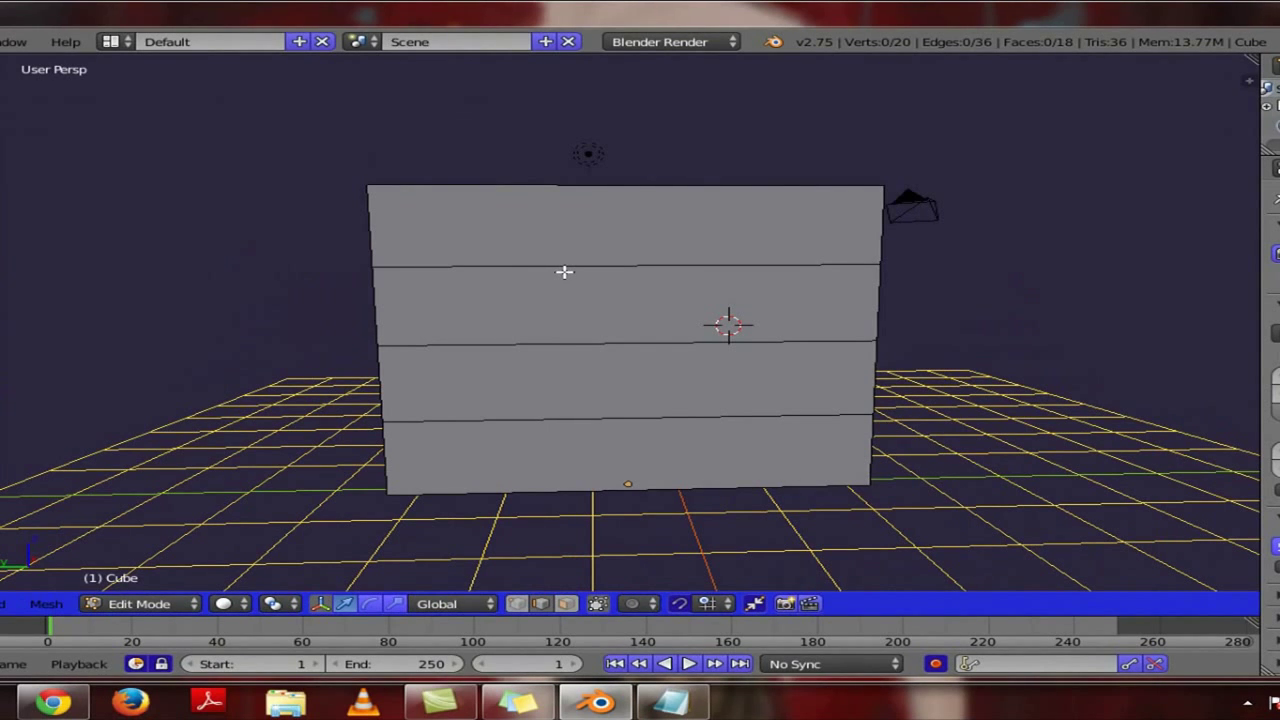
- Knife a ten-point zigzag cut from the upper edge down to the lower edge of the front face
{"action": "key", "text": "k"}
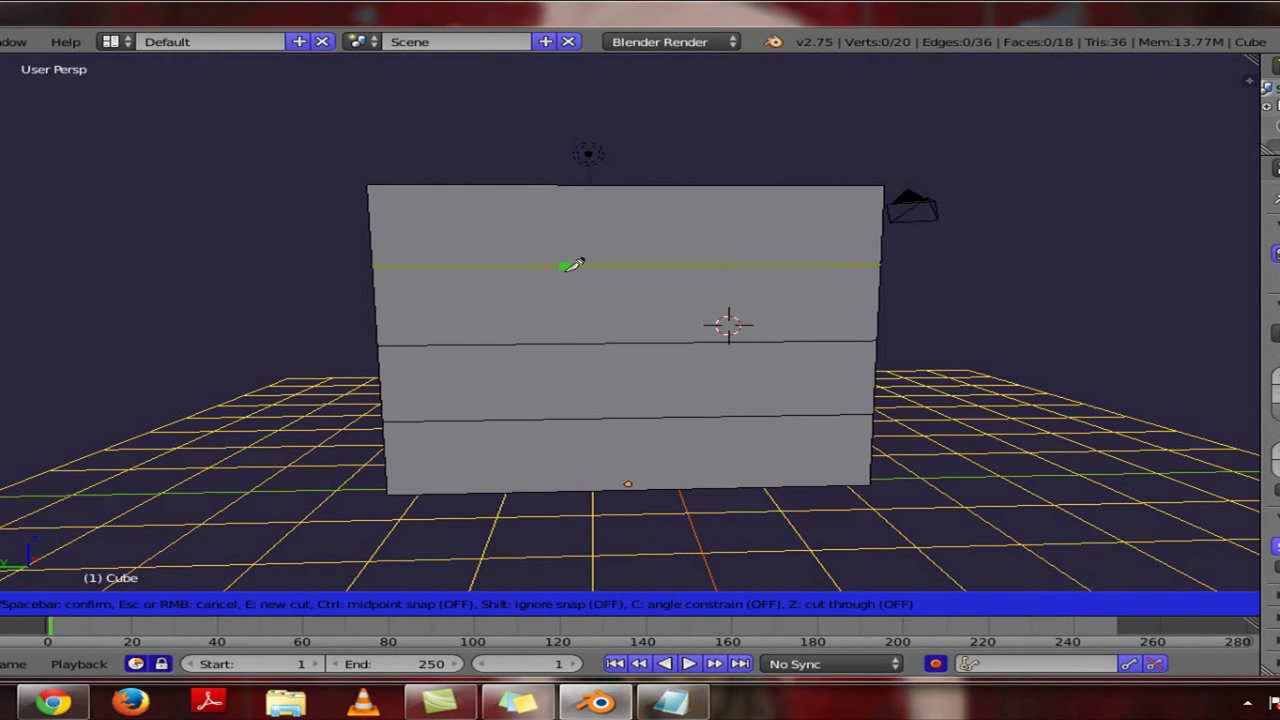
{"action": "left_click", "coordinate": [460, 265]}
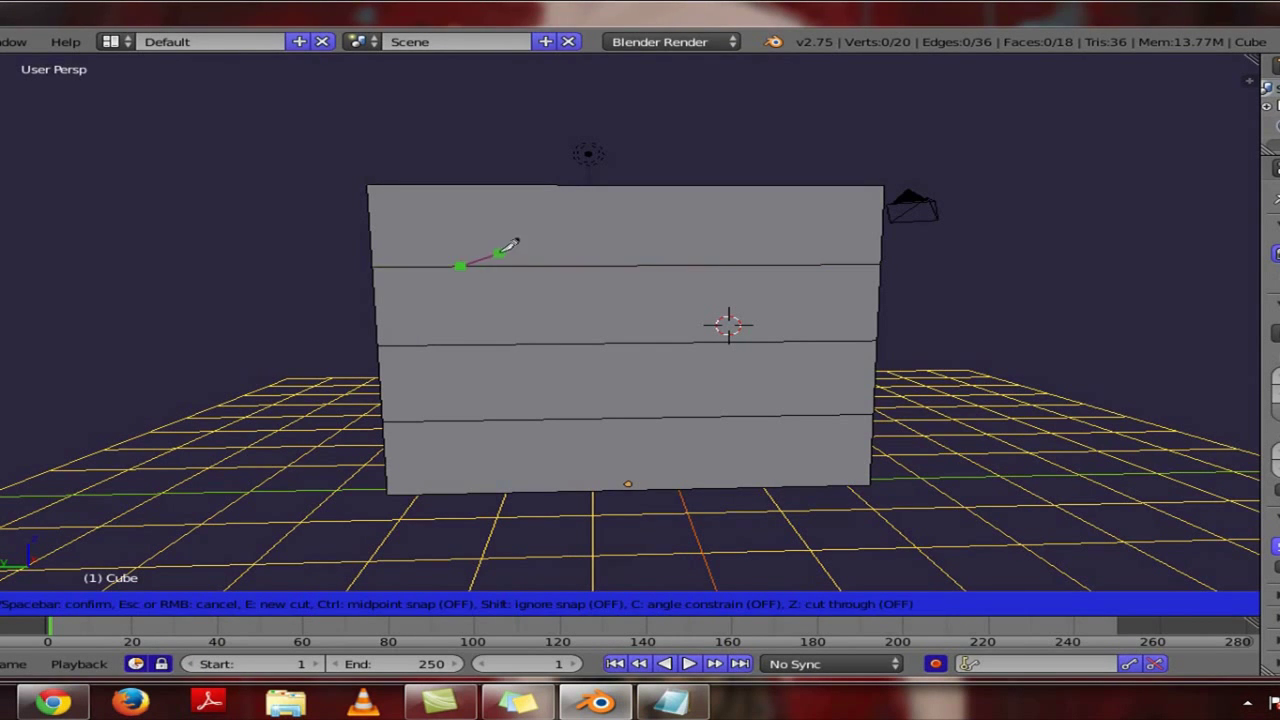
{"action": "left_click", "coordinate": [555, 221]}
{"action": "left_click", "coordinate": [609, 266]}
{"action": "left_click", "coordinate": [617, 290]}
{"action": "left_click", "coordinate": [551, 324]}
{"action": "left_click", "coordinate": [549, 343]}
{"action": "left_click", "coordinate": [547, 352]}
{"action": "left_click", "coordinate": [636, 389]}
{"action": "left_click", "coordinate": [697, 373]}
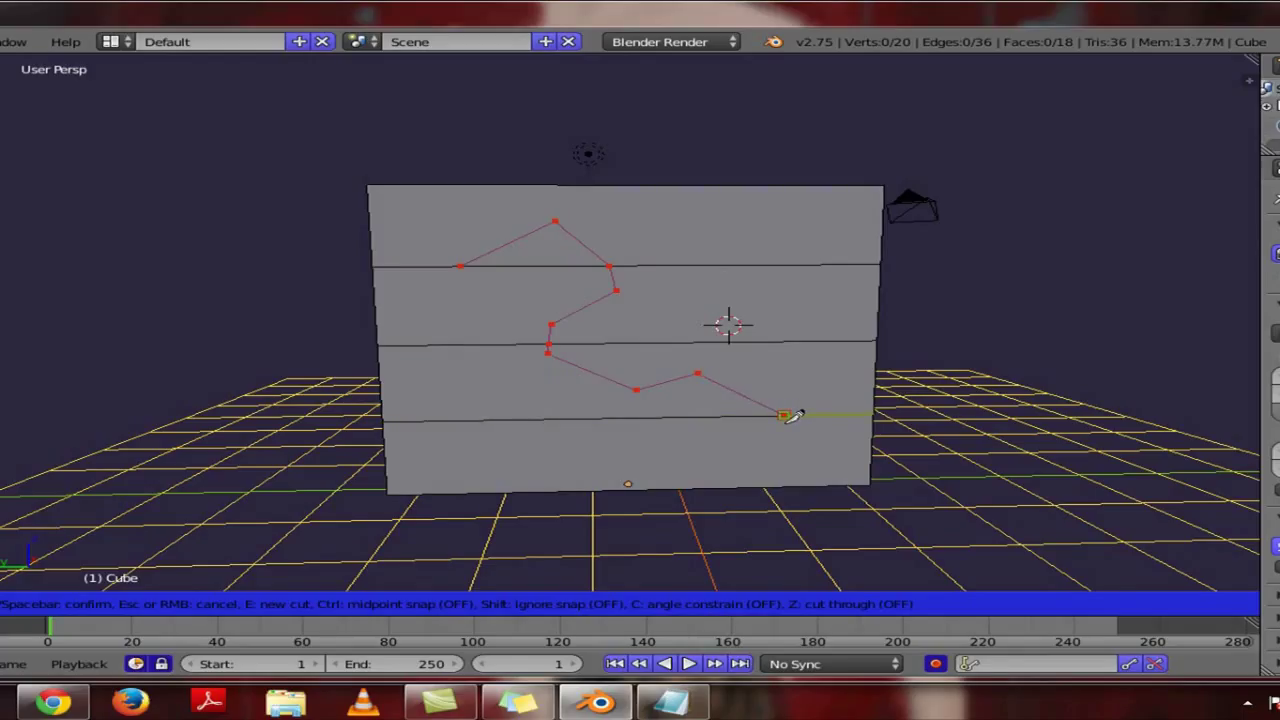
{"action": "left_click", "coordinate": [785, 415]}
{"action": "key", "text": "space"}
- Deselect the cut, orbit to a frontal view, and reopen the shortcut notes
{"action": "key", "text": "a"}
{"action": "middle_click_drag", "start_coordinate": [766, 409], "coordinate": [571, 339]}
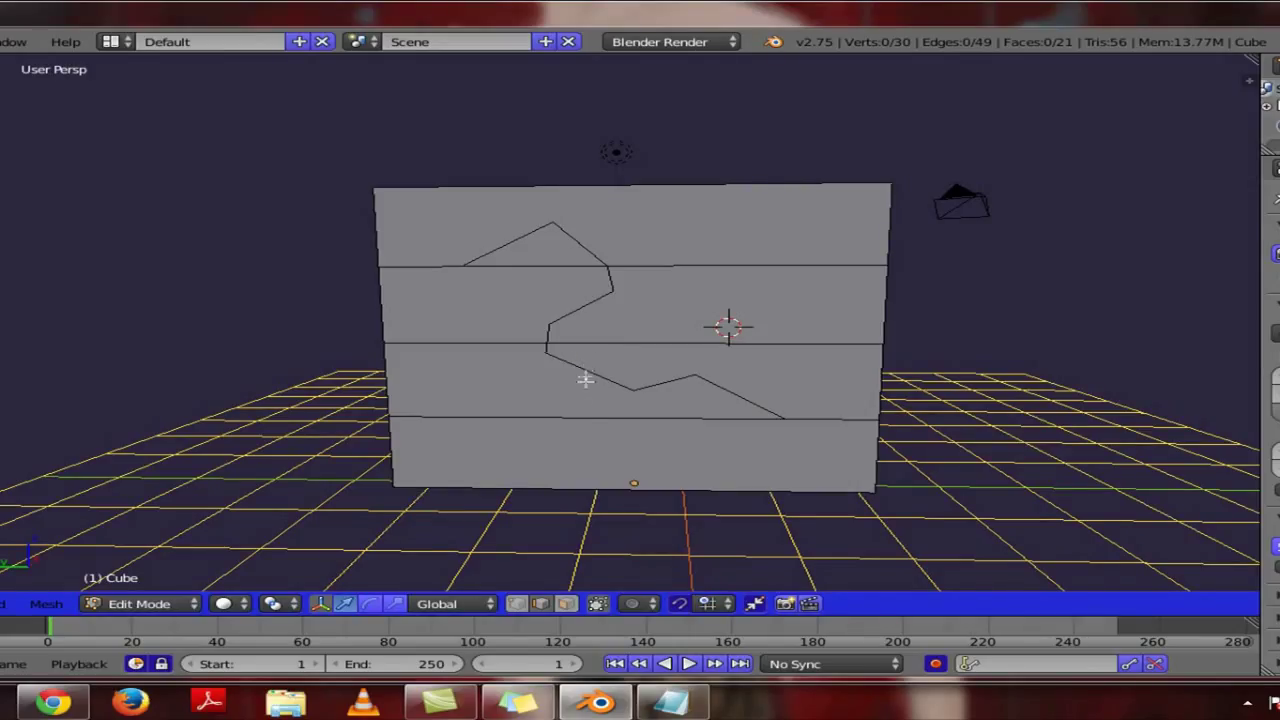
{"action": "left_click", "coordinate": [670, 703]}
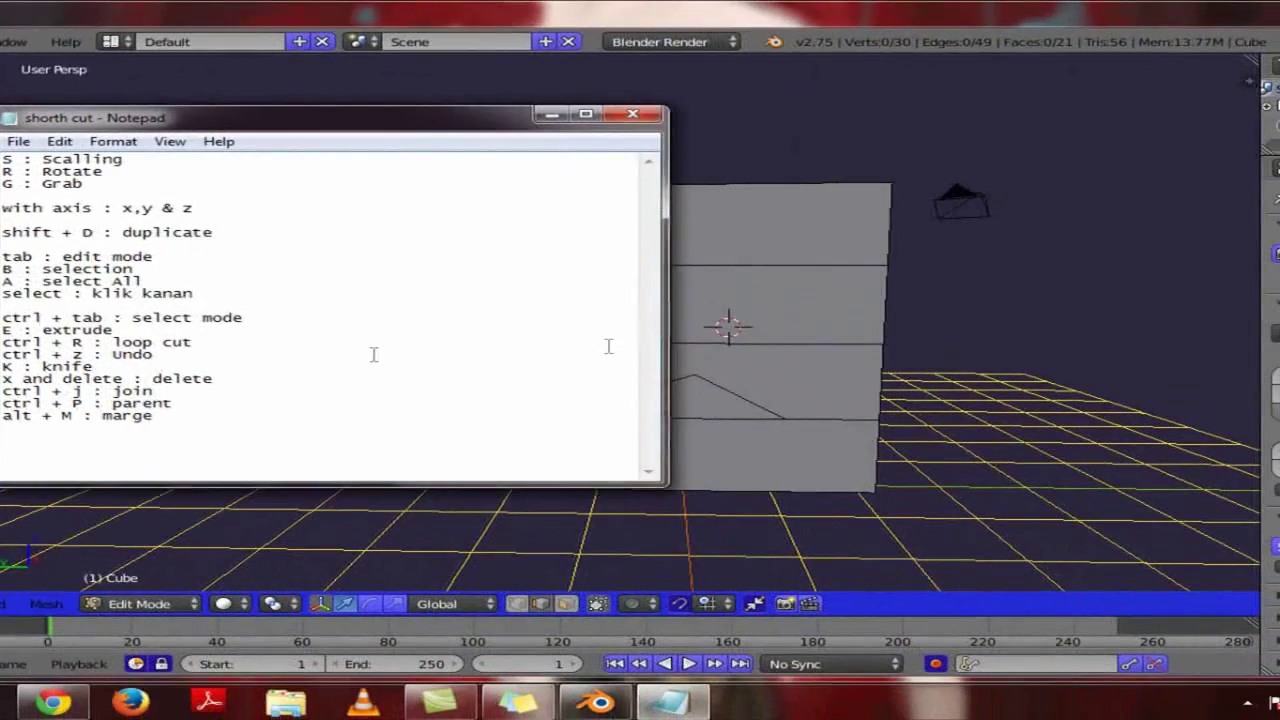
- Delete one zigzag-cut edge via X > Edges, then undo the deletion
{"action": "left_click", "coordinate": [750, 356]}
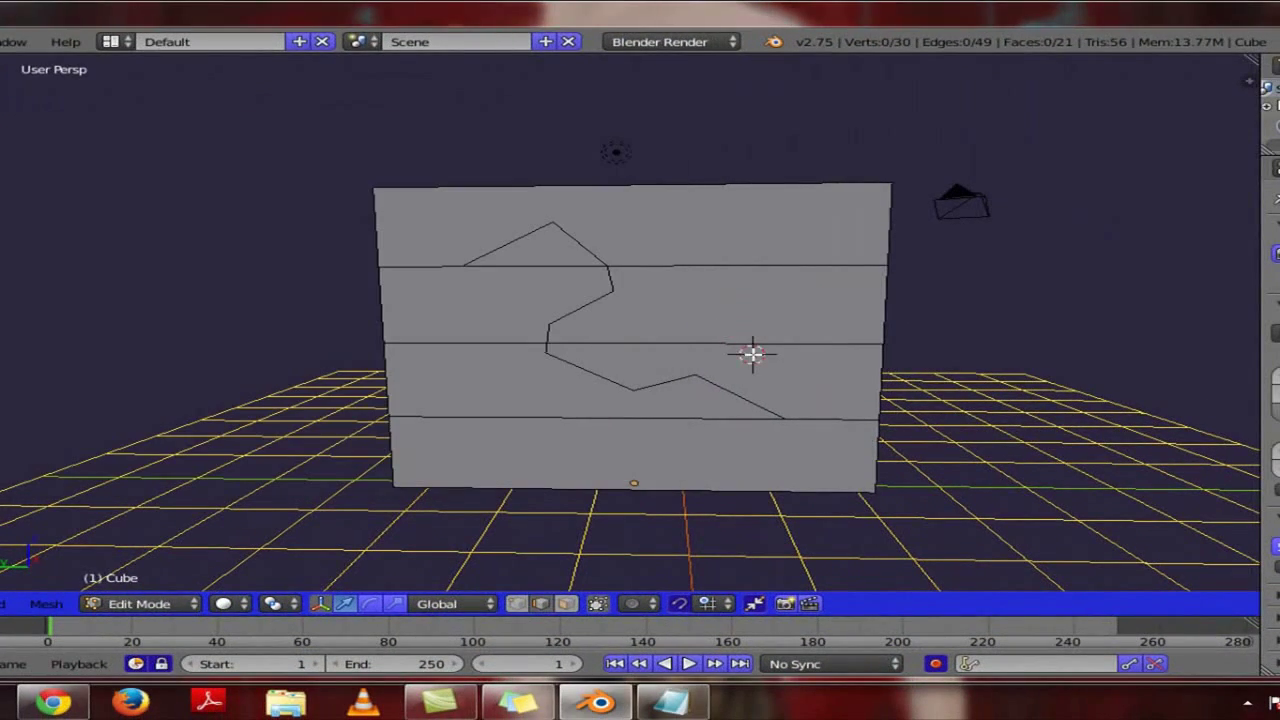
{"action": "right_click", "coordinate": [576, 370]}
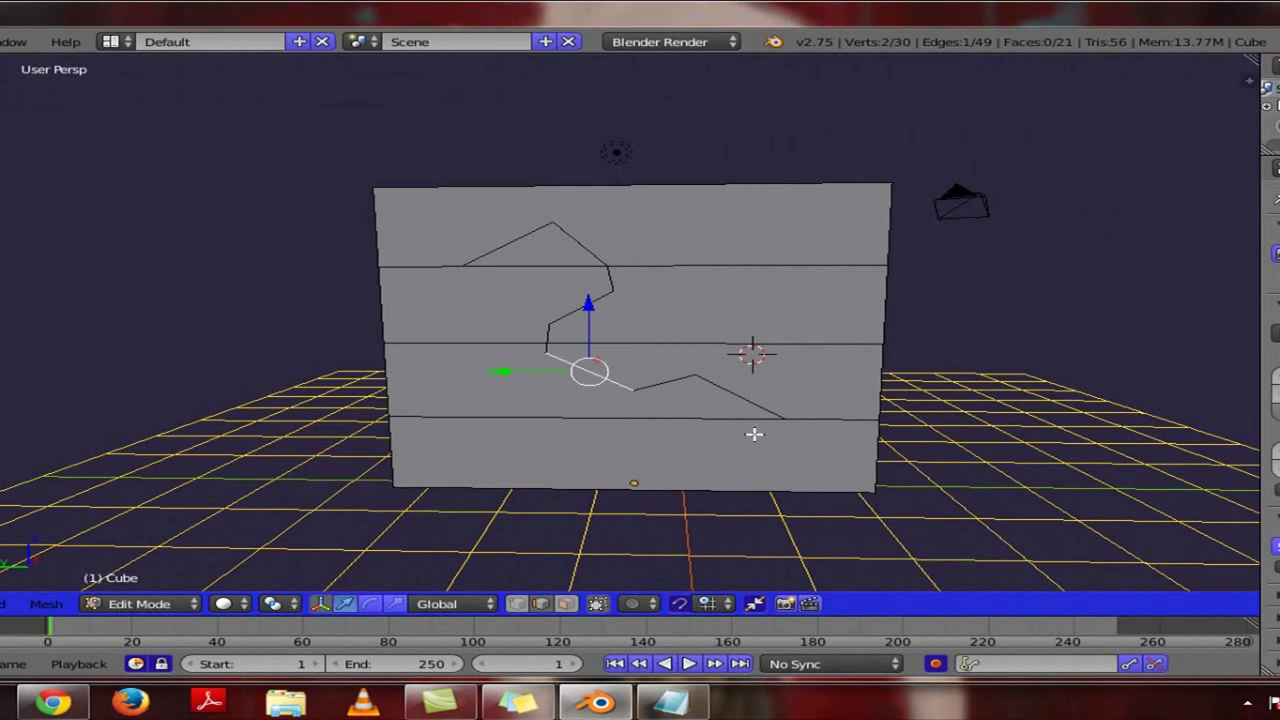
{"action": "key", "text": "x"}
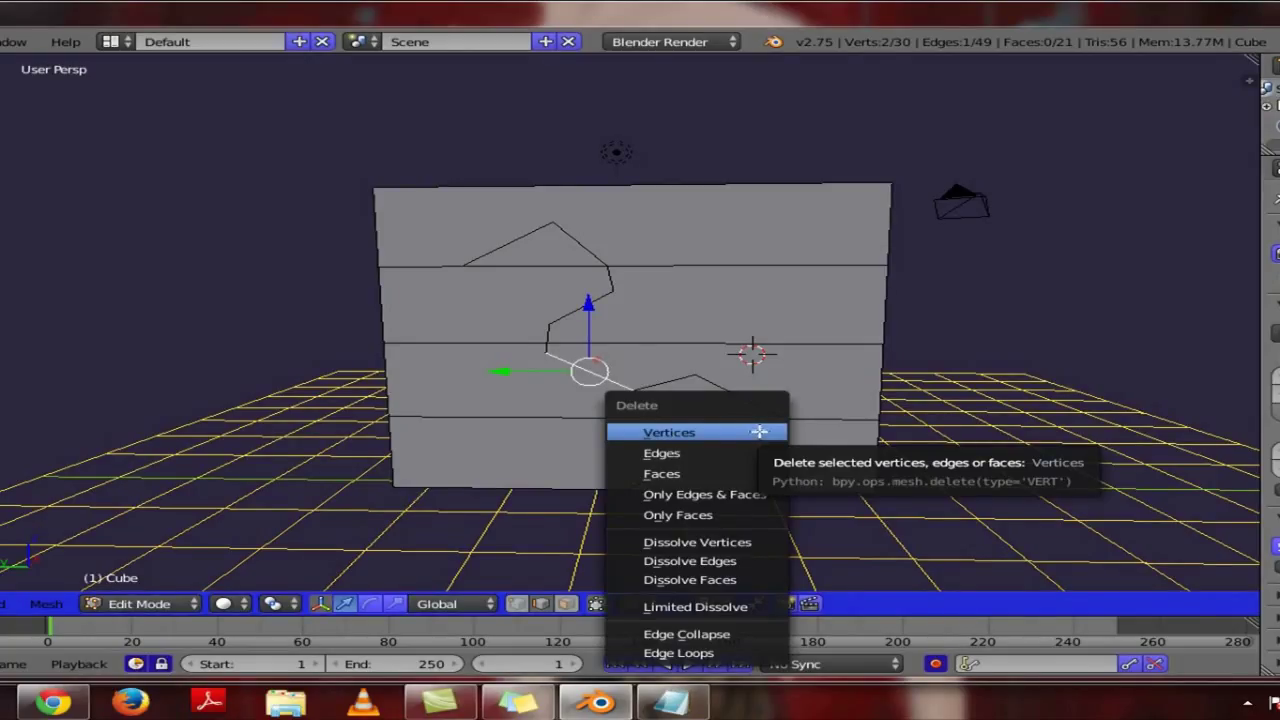
{"action": "left_click", "coordinate": [706, 455]}
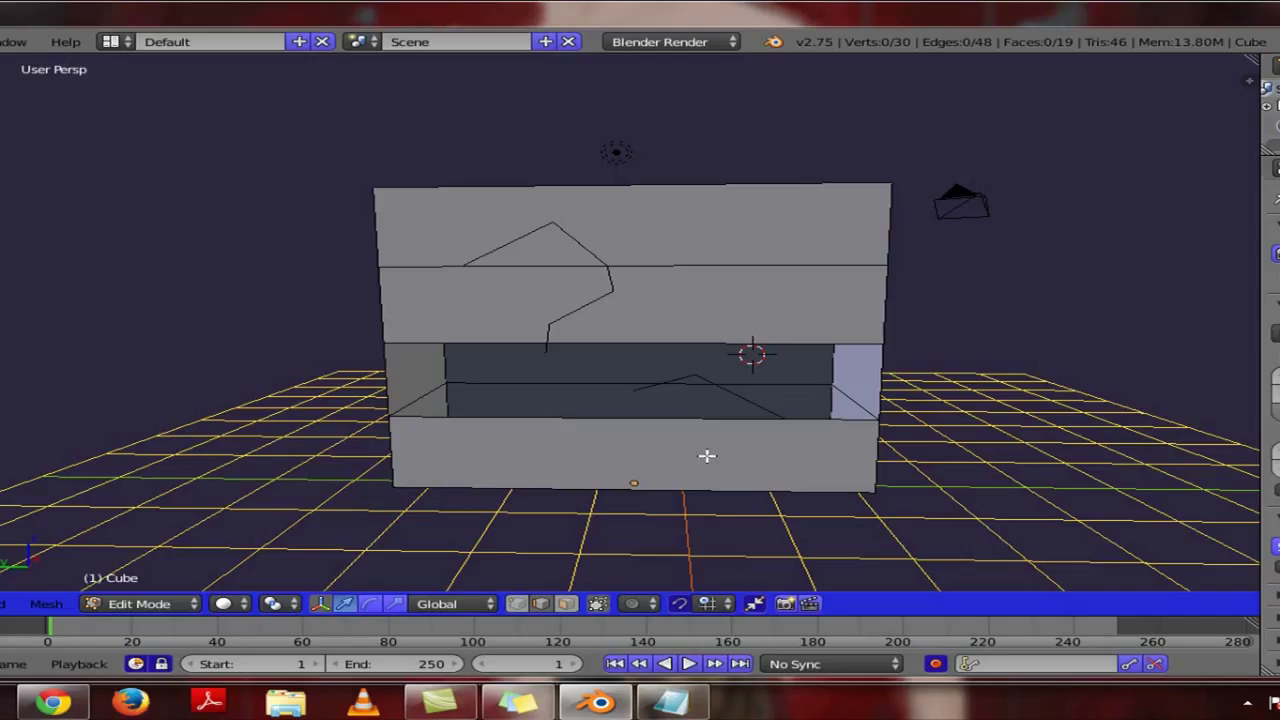
{"action": "key", "text": "ctrl+z"}
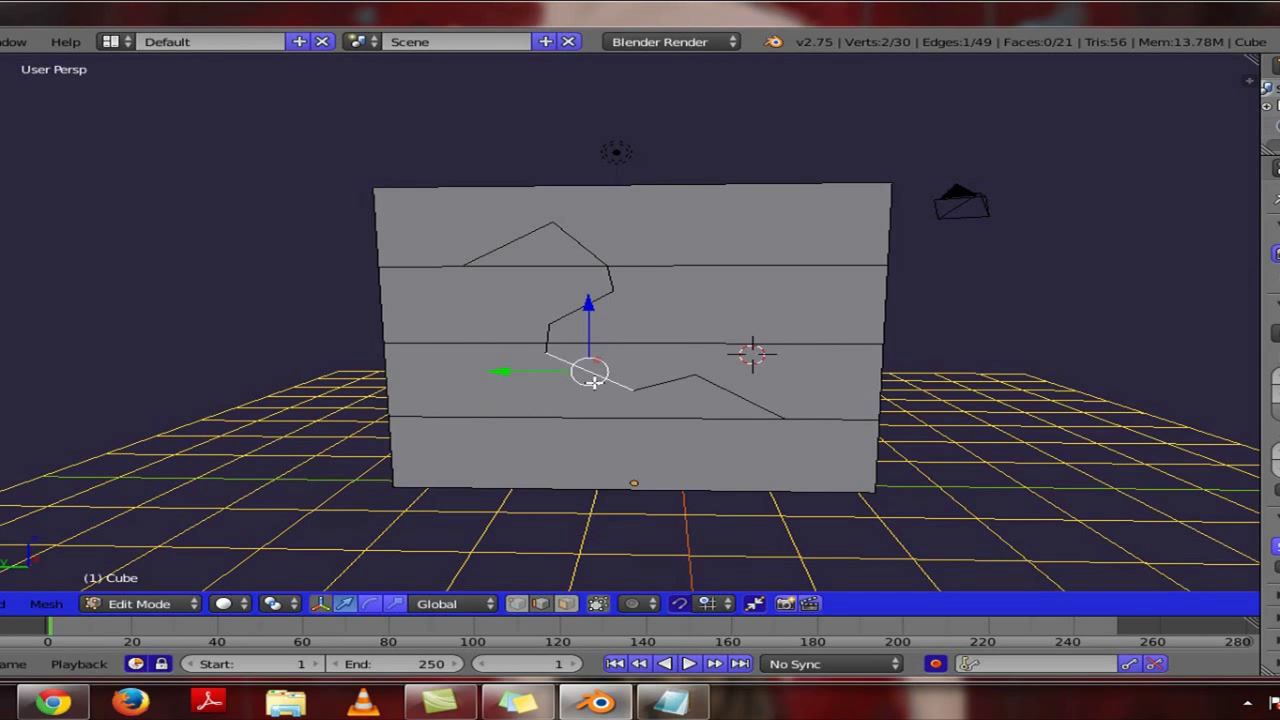
{"action": "key", "text": "x"}
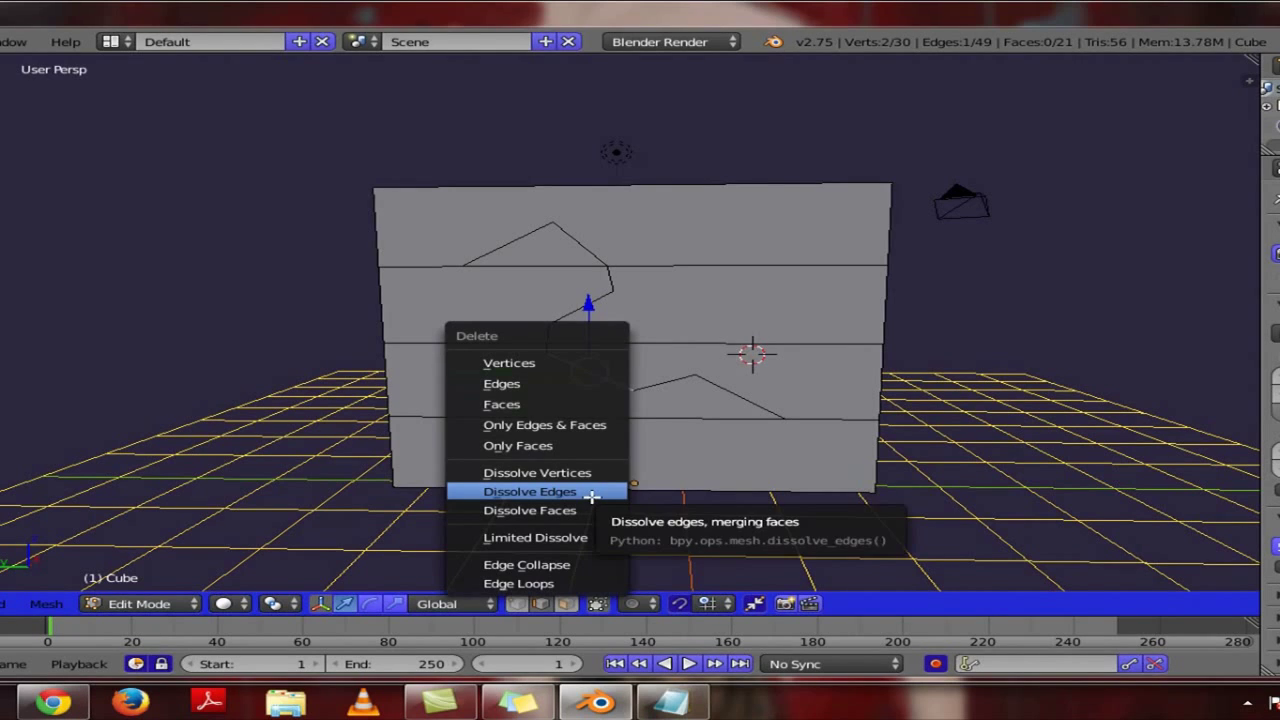
{"action": "left_click", "coordinate": [592, 497]}
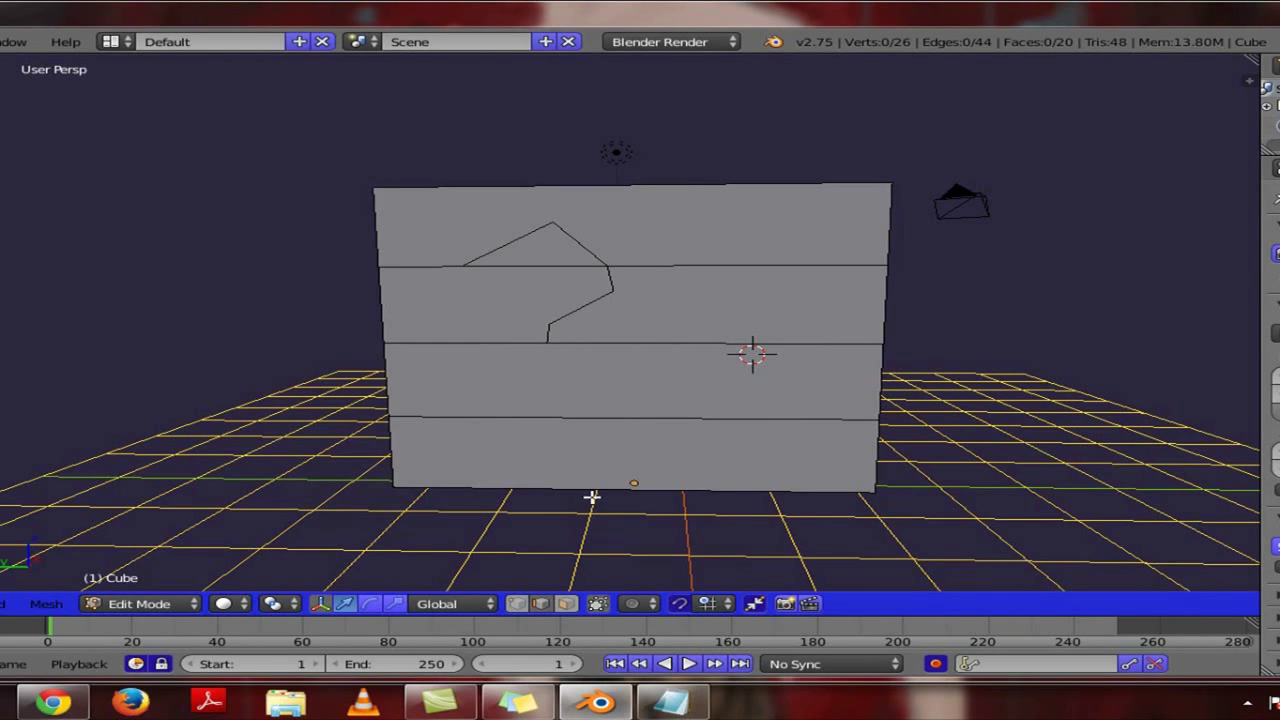
{"action": "key", "text": "Return"}
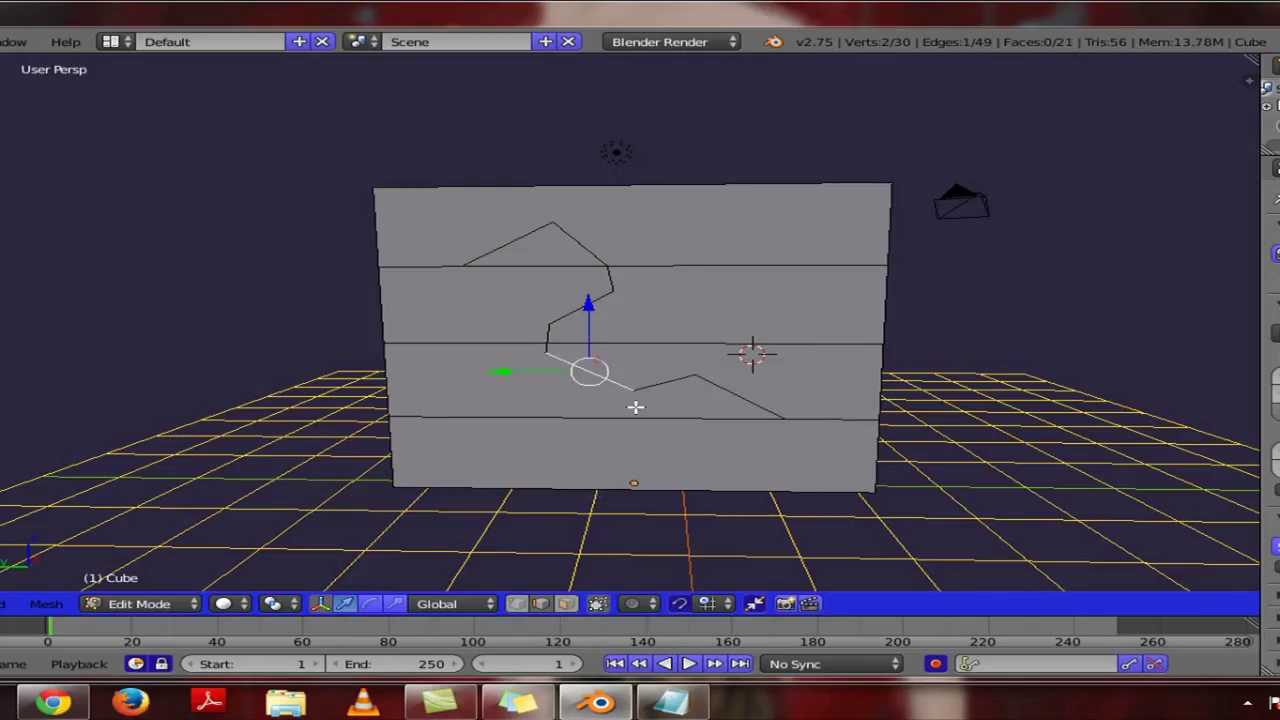
{"action": "key", "text": "x"}
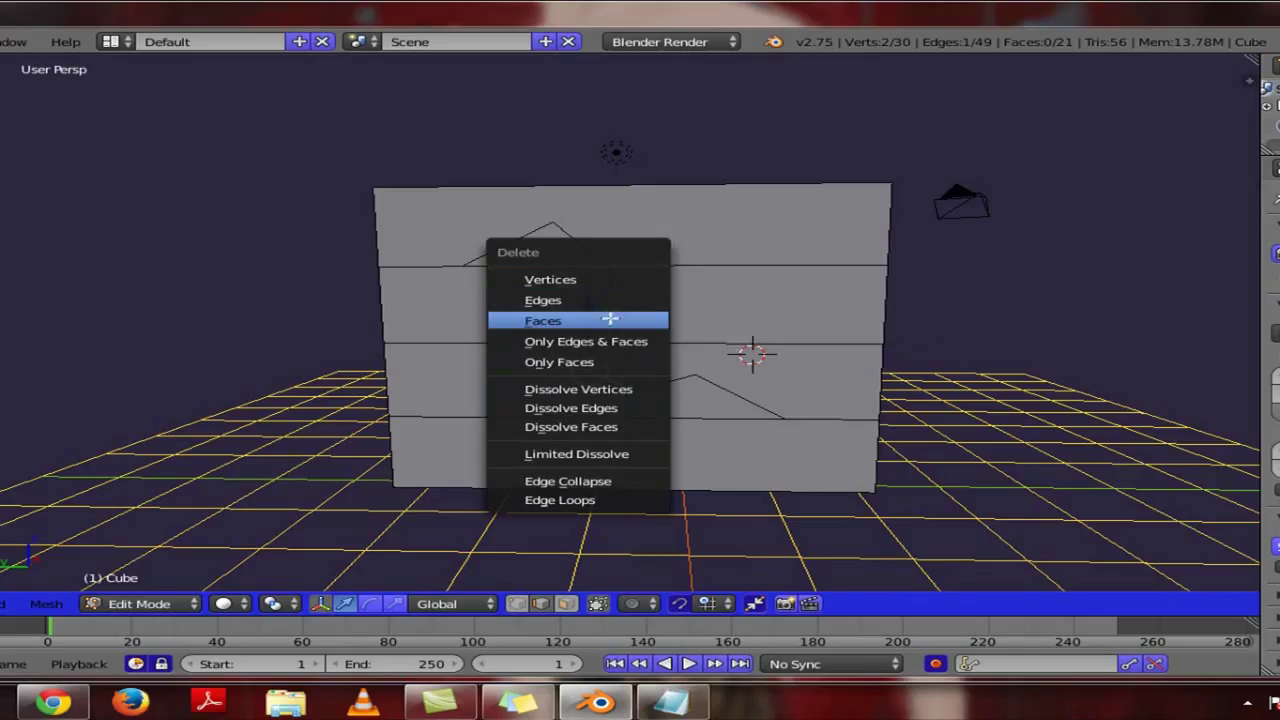
{"action": "left_click", "coordinate": [724, 327]}
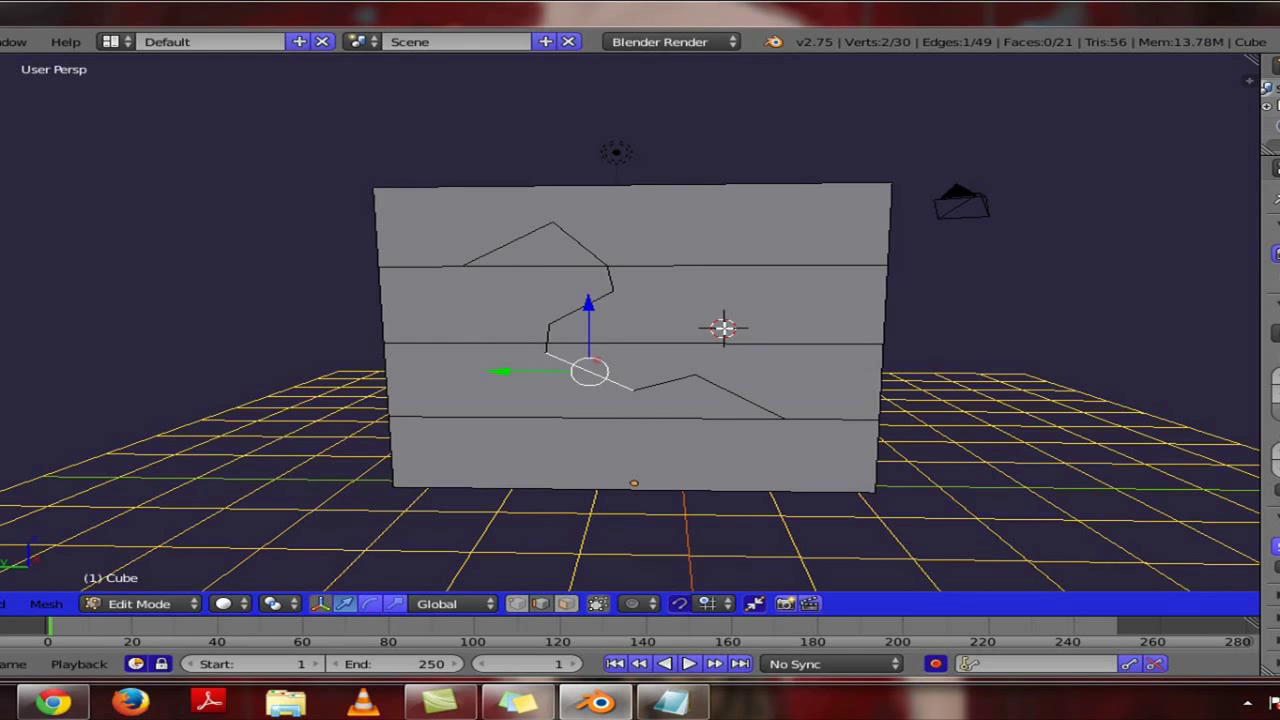
{"action": "key", "text": "a"}
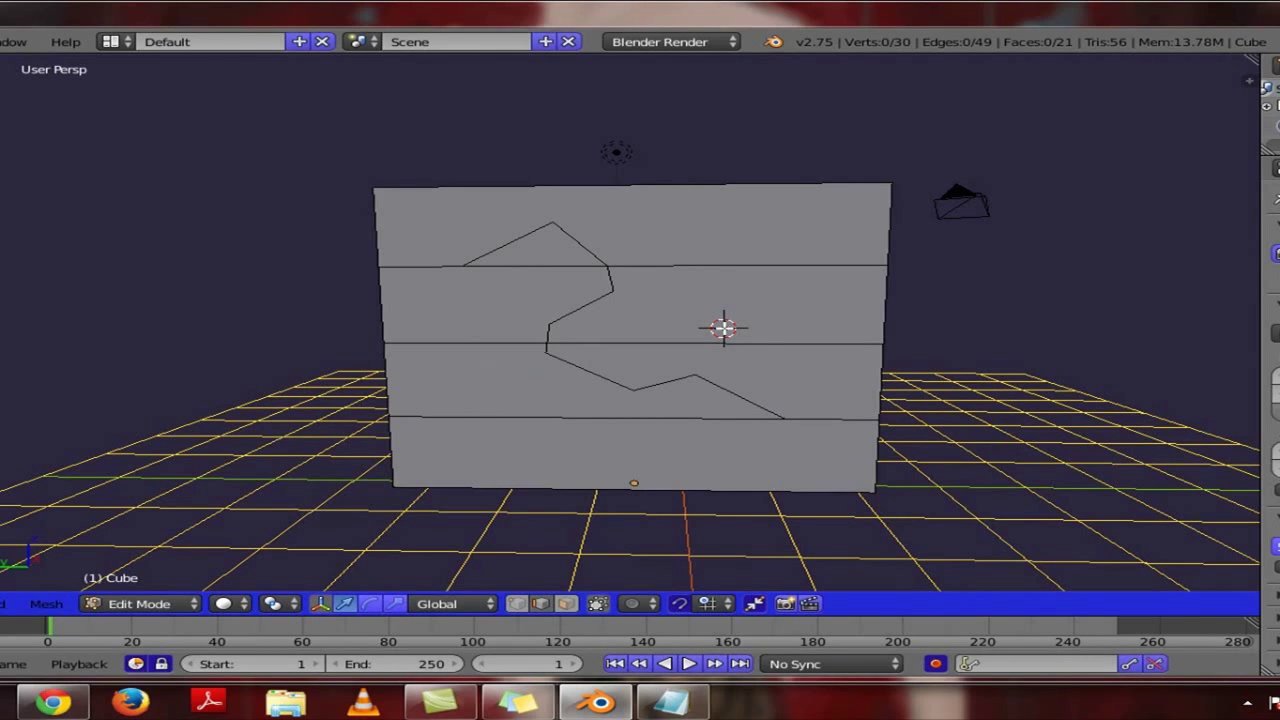
{"action": "left_click", "coordinate": [672, 706]}
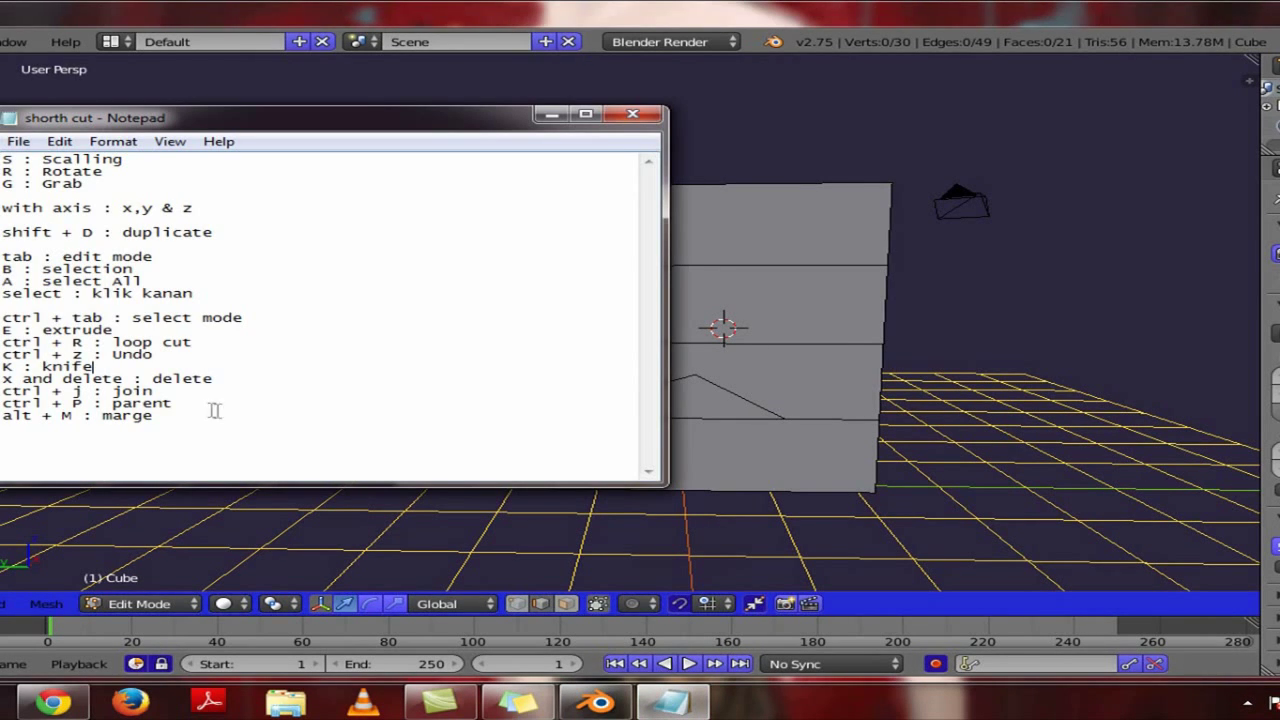
{"action": "left_click", "coordinate": [700, 357]}
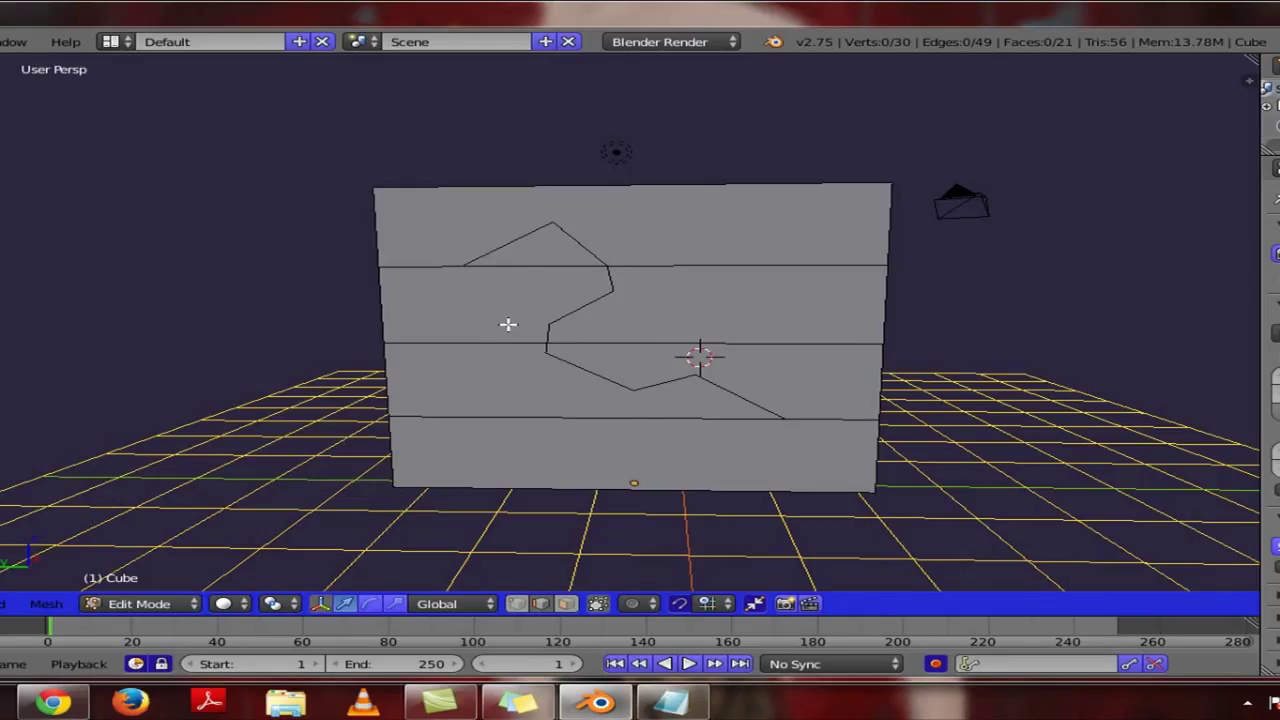
- In Object Mode, duplicate the slab and place the copy to the right of the original
{"action": "key", "text": "Tab"}
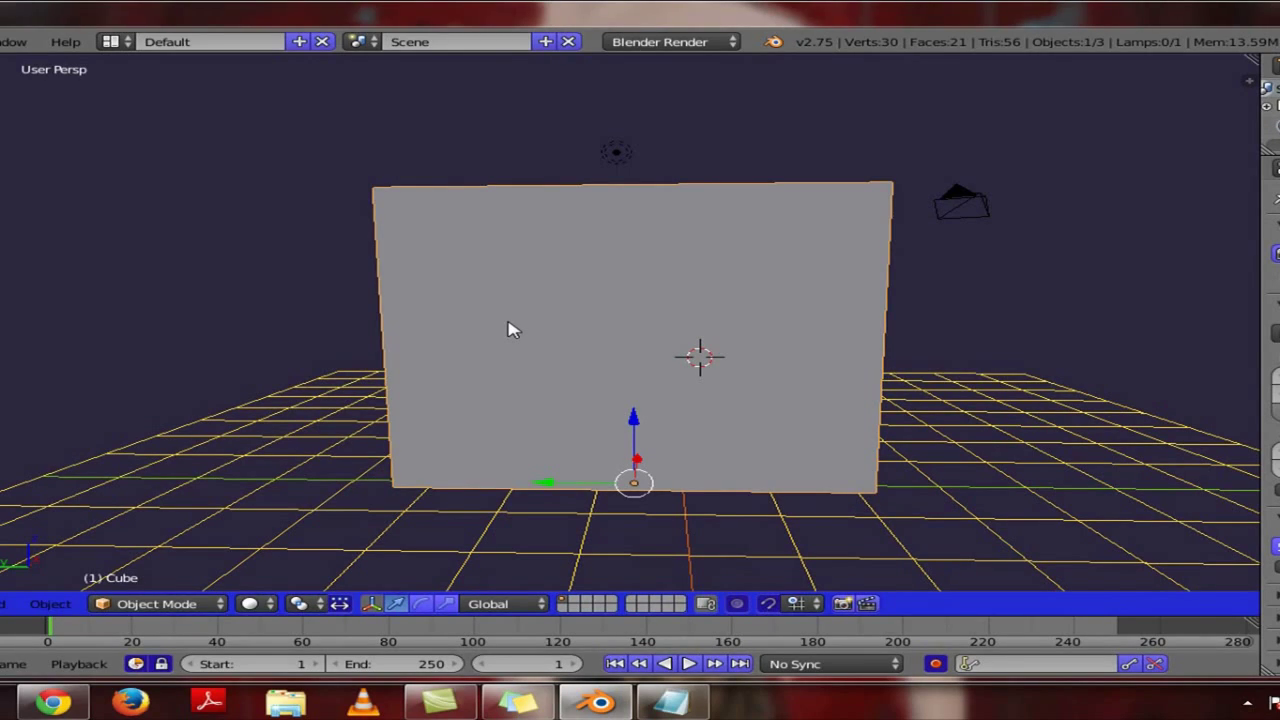
{"action": "key", "text": "shift+d"}
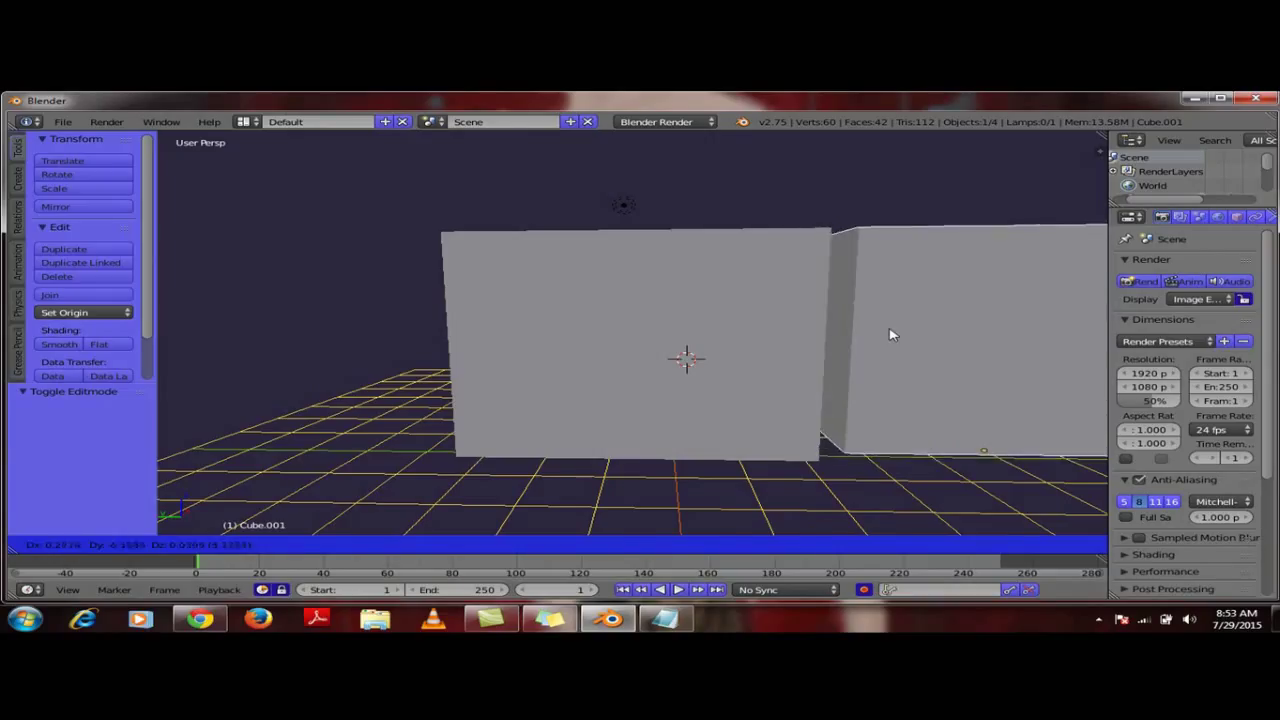
{"action": "left_click", "coordinate": [890, 335]}
{"action": "scroll", "coordinate": [890, 335], "scroll_direction": "down", "scroll_amount": 5}
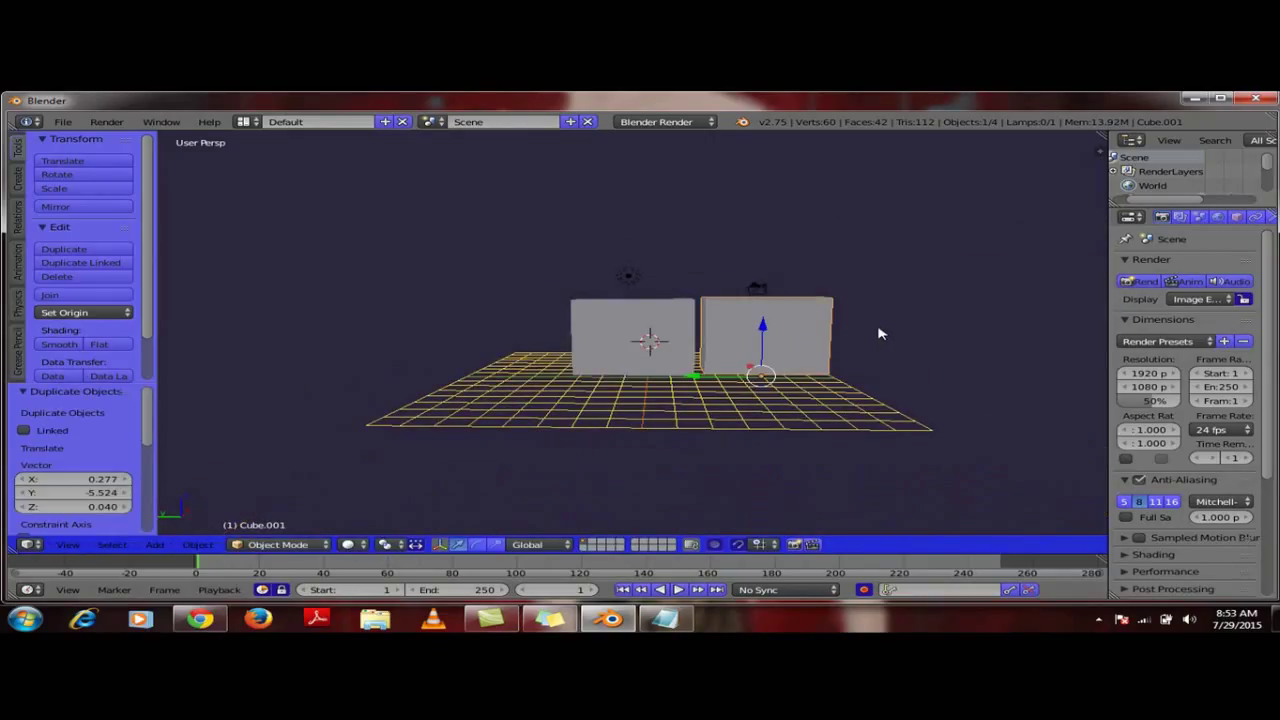
- Select both the left and right slabs
{"action": "right_click", "coordinate": [645, 332]}
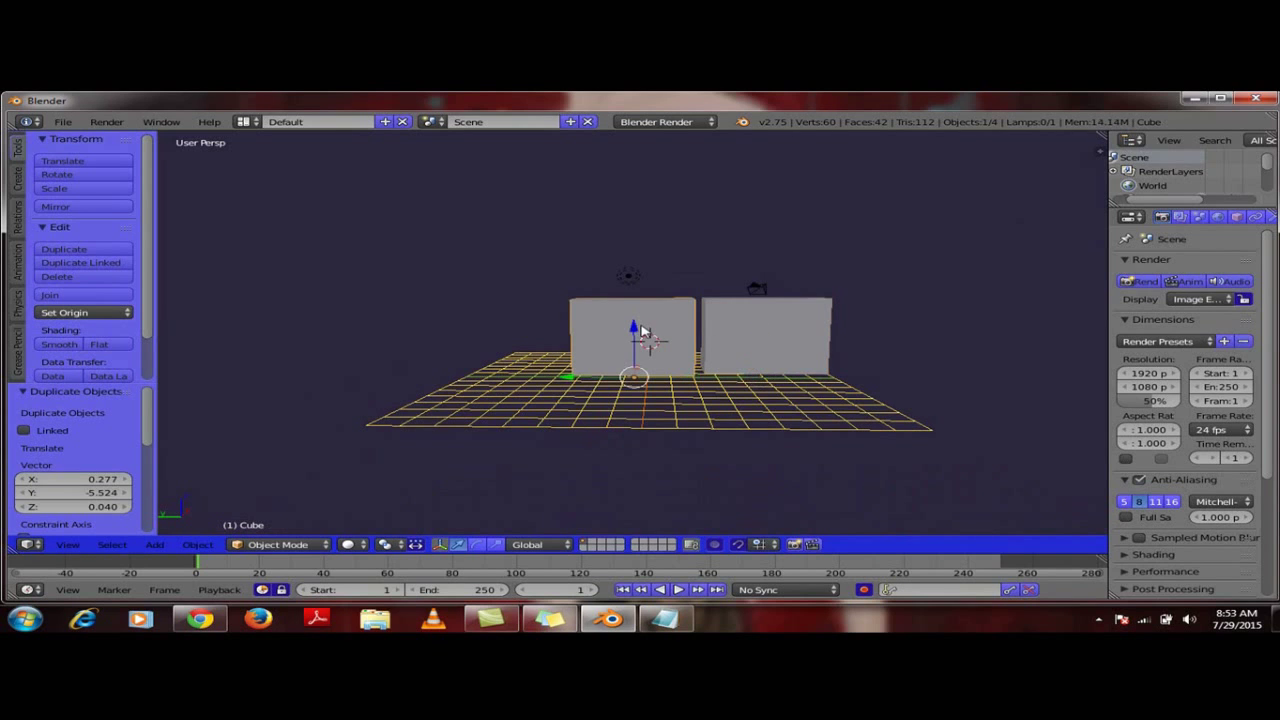
{"action": "right_click", "coordinate": [735, 325]}
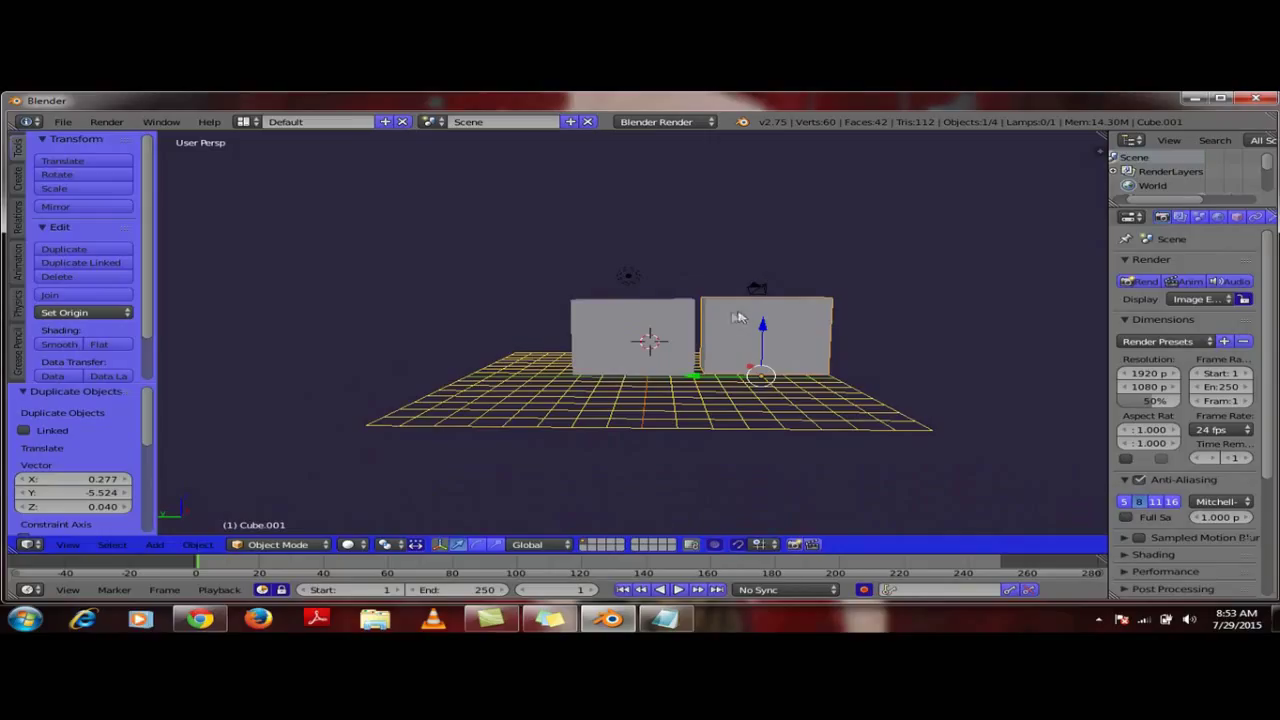
{"action": "right_click", "coordinate": [662, 322], "text": "shift"}
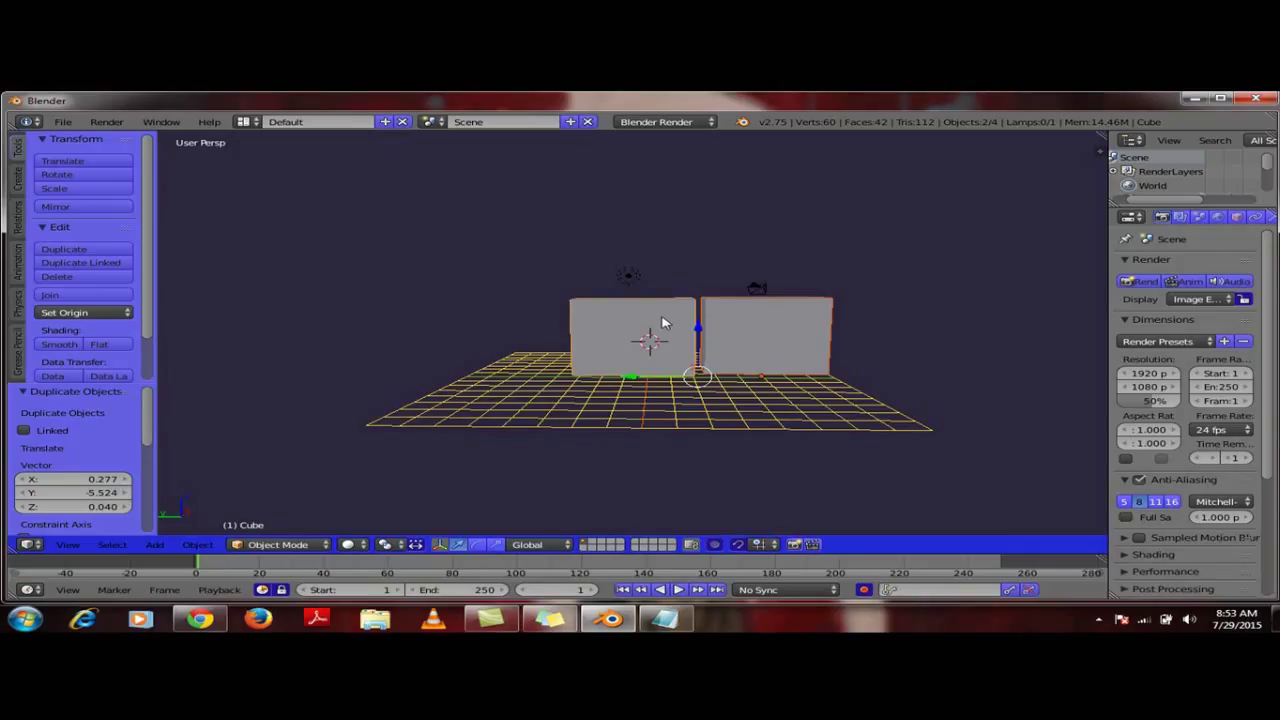
- Join the two slabs with Ctrl+J, undo the join to keep them separate, and reopen the notes
{"action": "key", "text": "ctrl+j"}
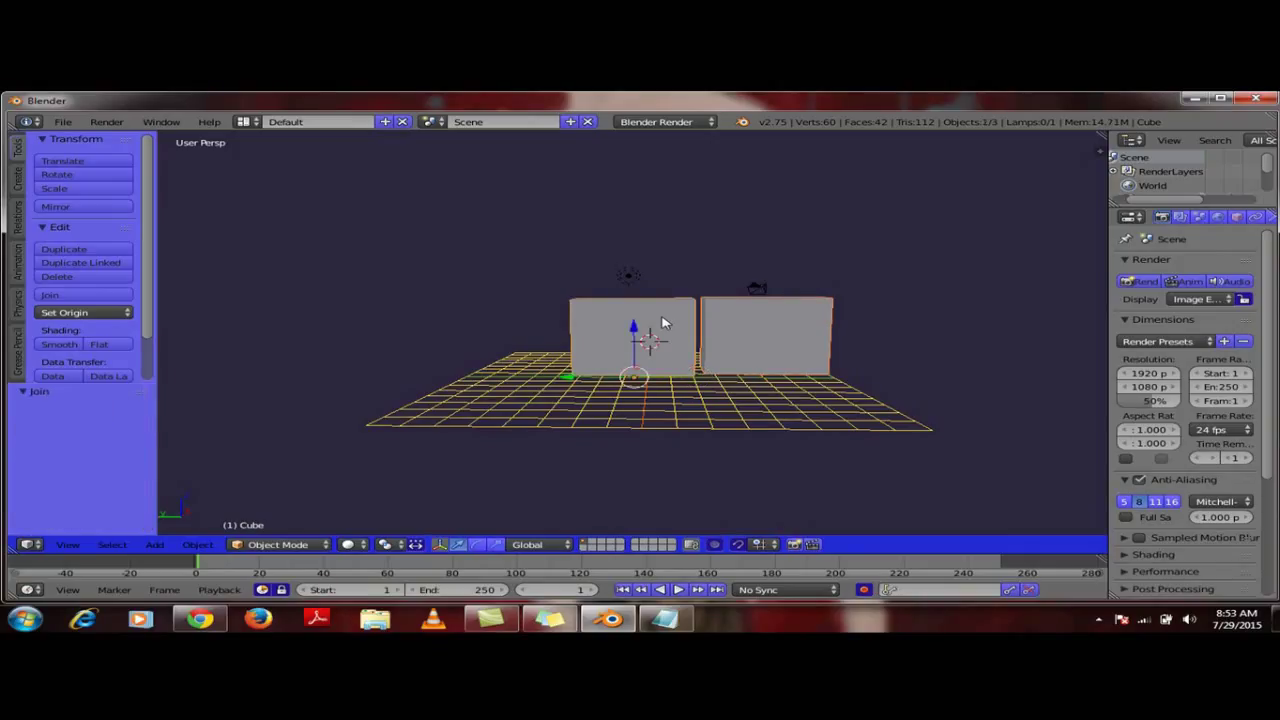
{"action": "key", "text": "a"}
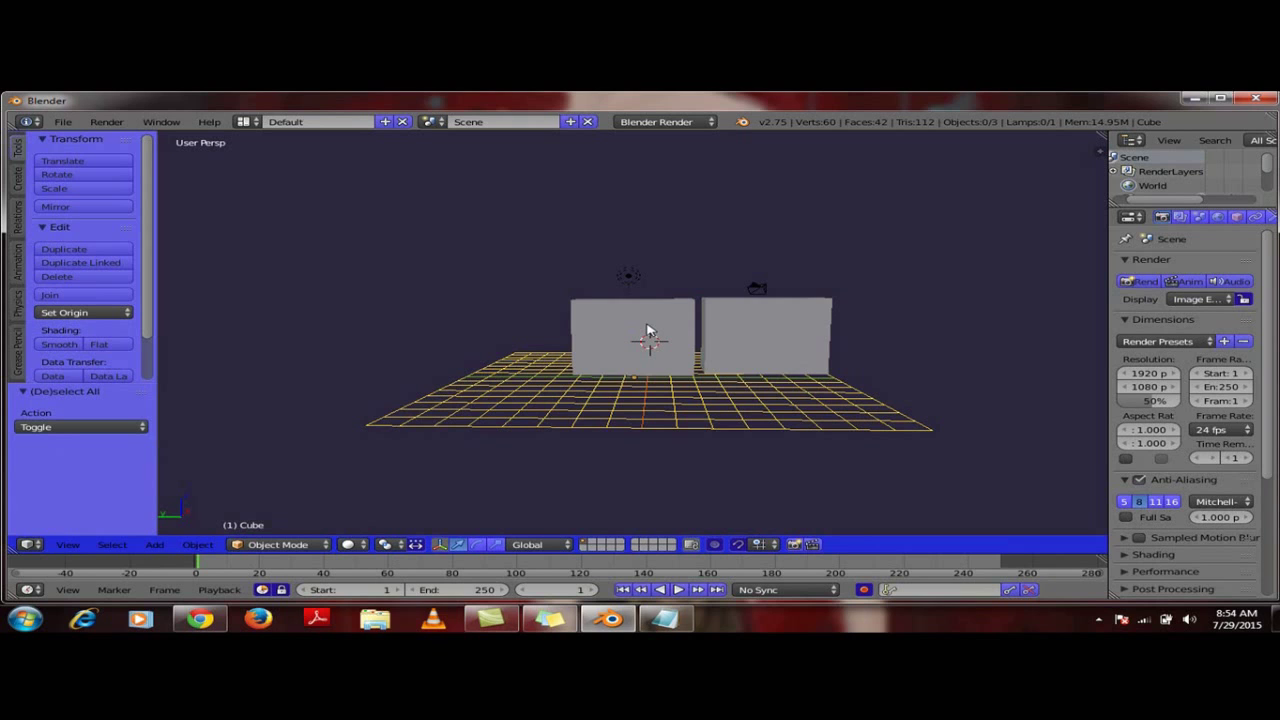
{"action": "right_click", "coordinate": [647, 331]}
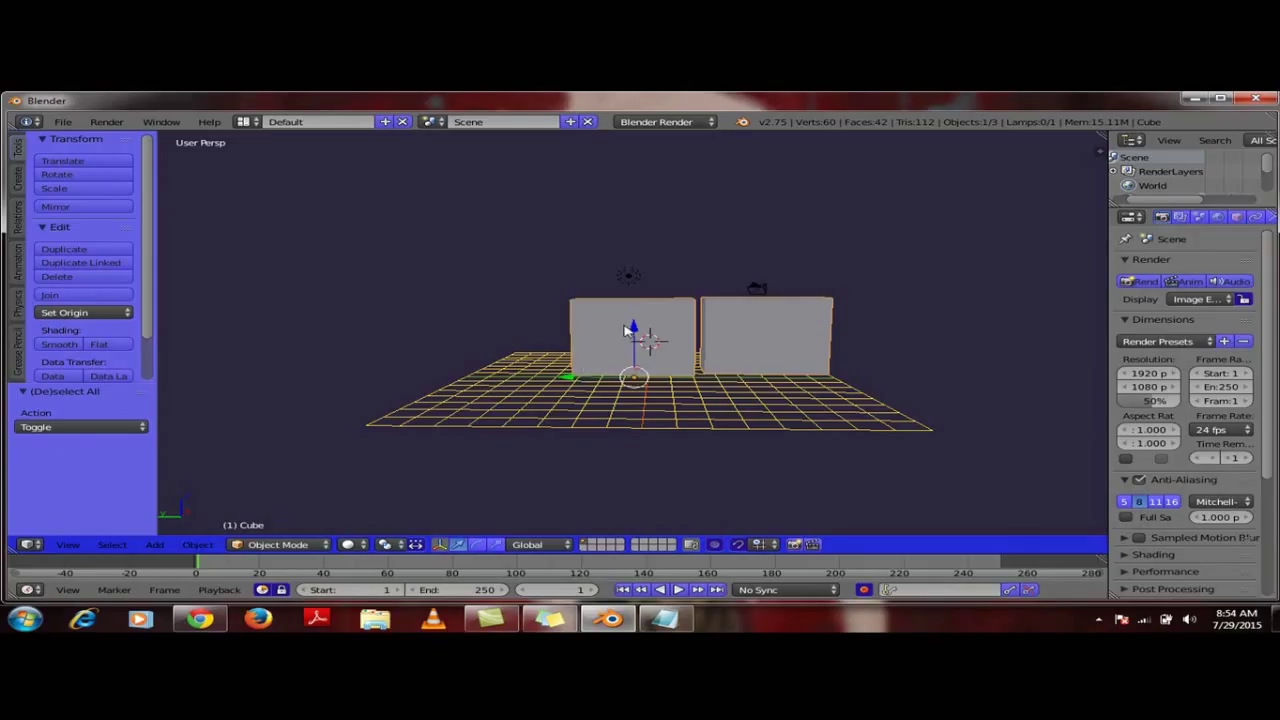
{"action": "key", "text": "ctrl+j"}
{"action": "key", "text": "ctrl+z"}
{"action": "key", "text": "a"}
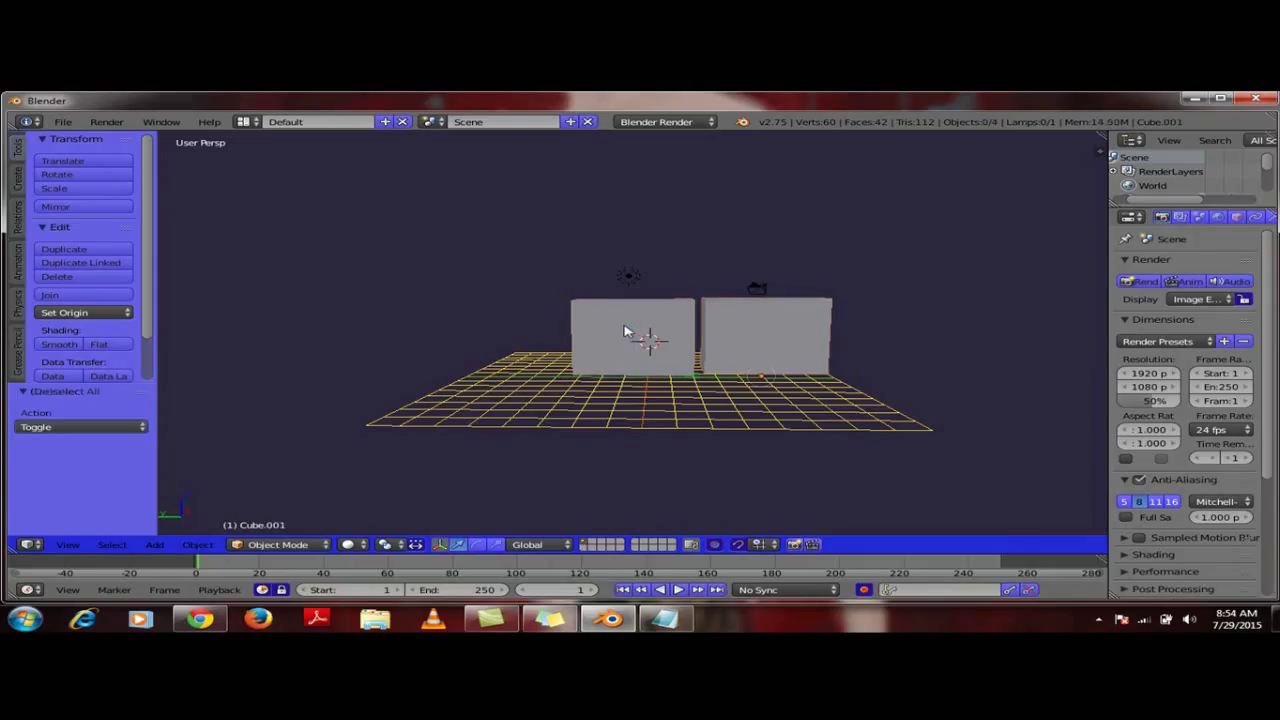
{"action": "left_click", "coordinate": [663, 619]}
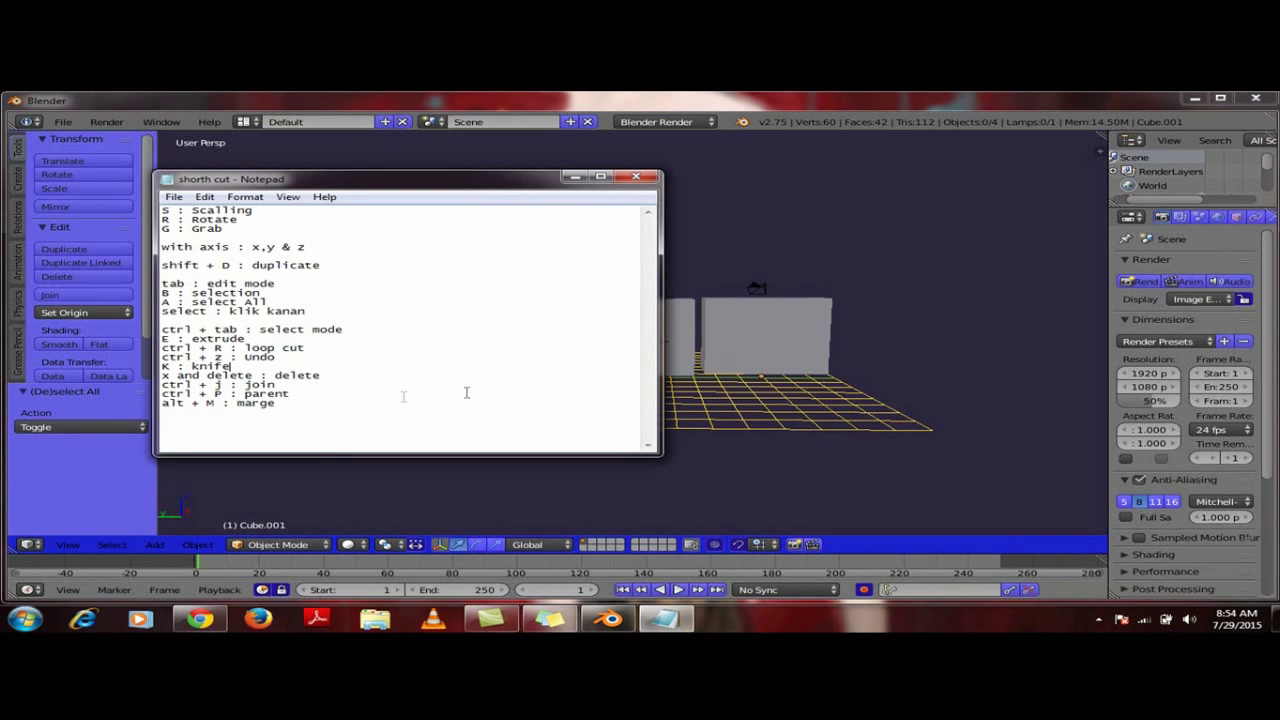
- Parent the right slab to the left slab with Ctrl+P > Object
{"action": "left_click", "coordinate": [755, 355]}
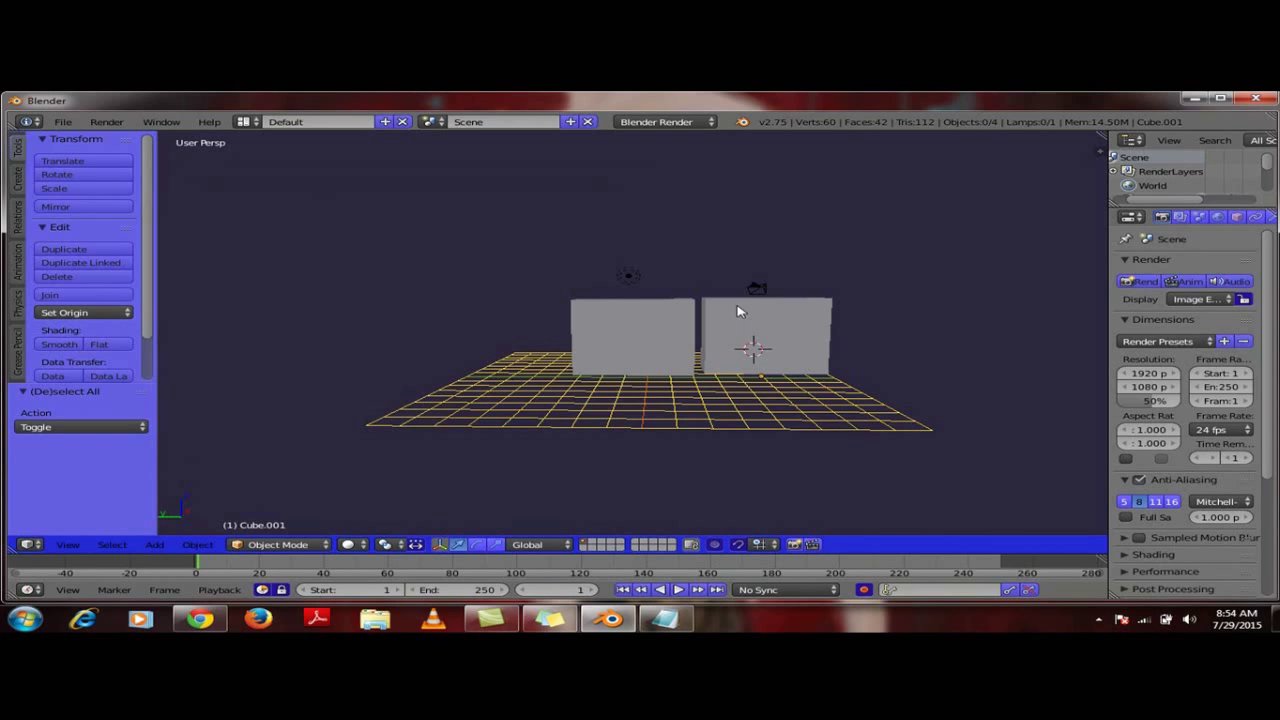
{"action": "left_click", "coordinate": [737, 308]}
{"action": "right_click", "coordinate": [753, 340]}
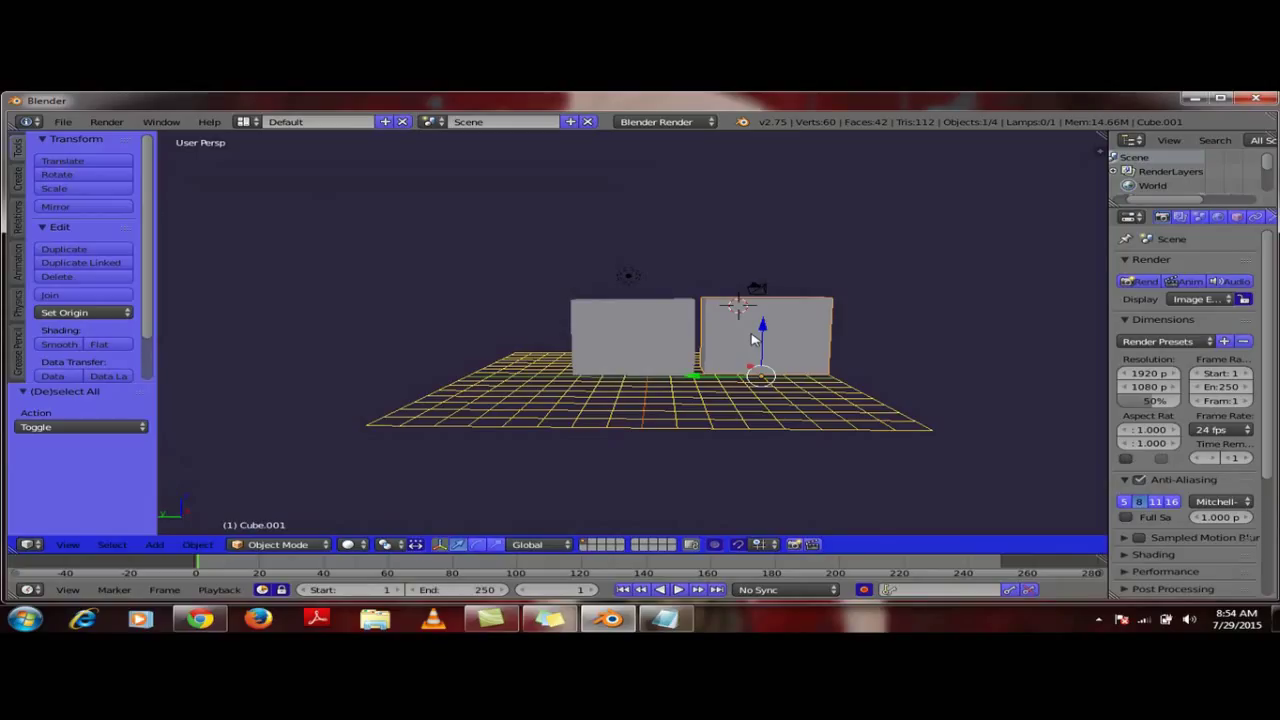
{"action": "right_click", "coordinate": [634, 320], "text": "shift"}
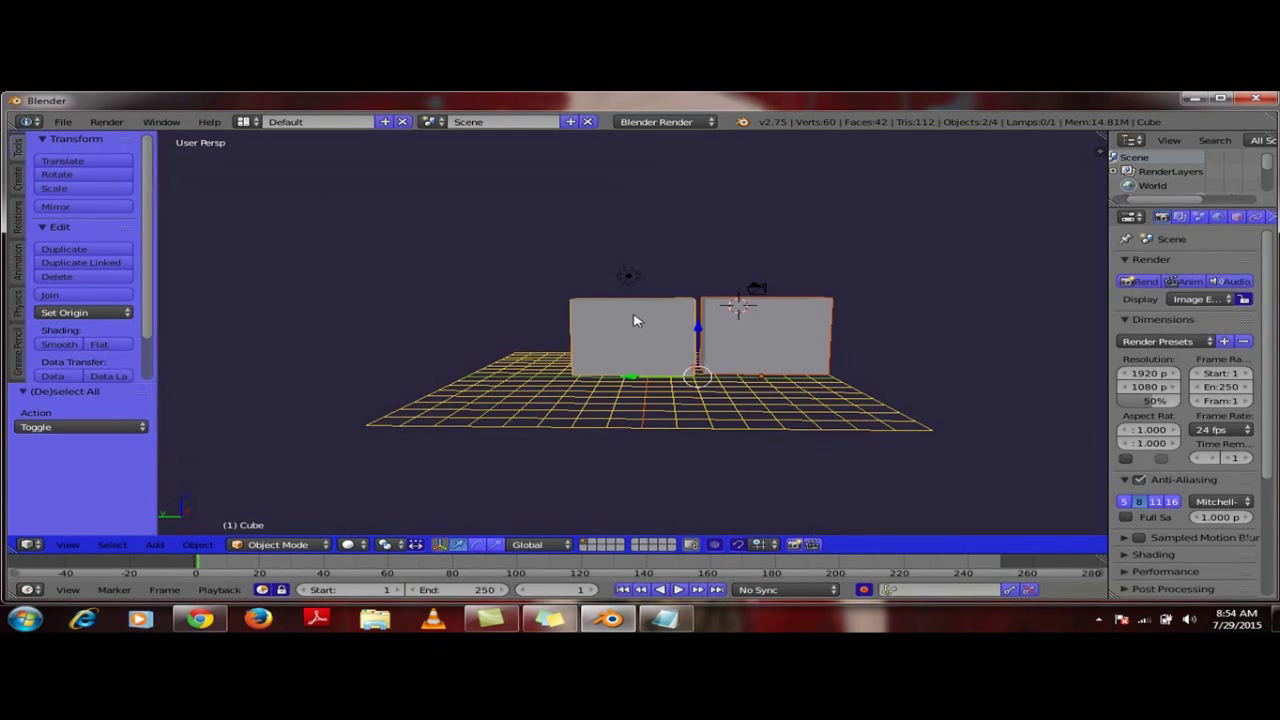
{"action": "key", "text": "ctrl+p"}
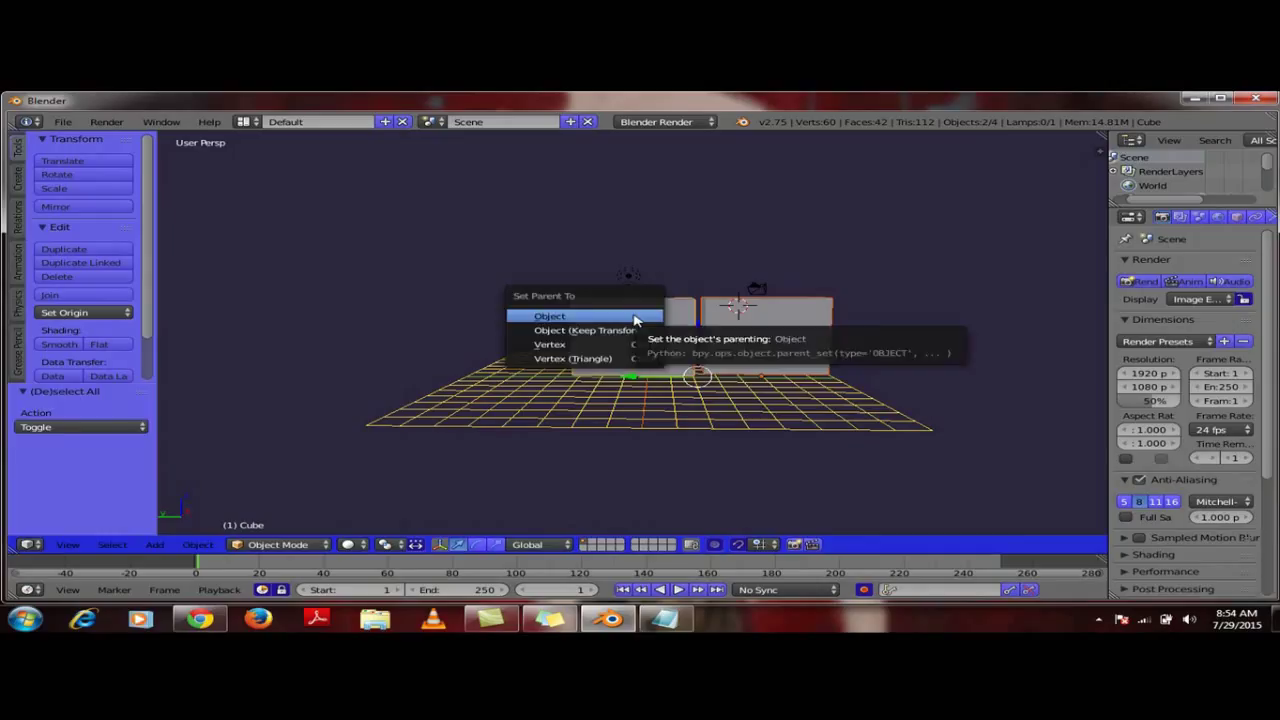
{"action": "left_click", "coordinate": [634, 320]}
- Move the child slab alone, then move the parent slab so the child follows
{"action": "right_click", "coordinate": [771, 327]}
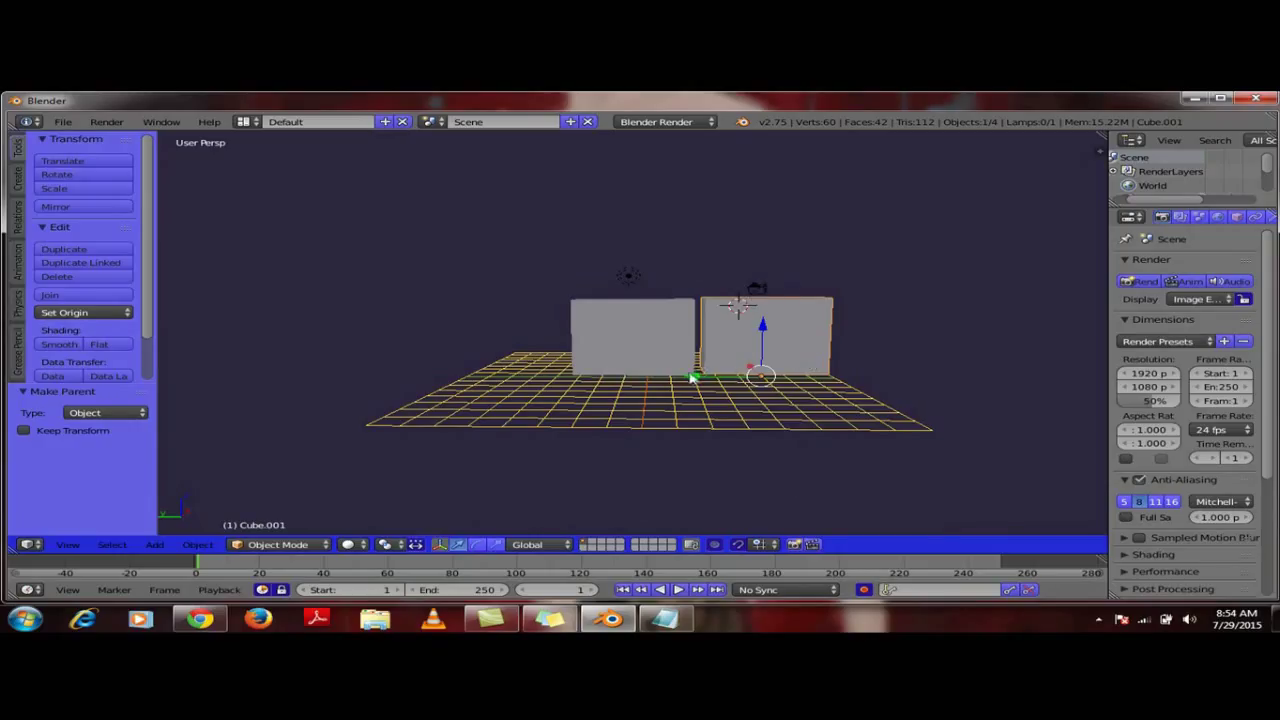
{"action": "left_click_drag", "start_coordinate": [695, 379], "coordinate": [717, 463]}
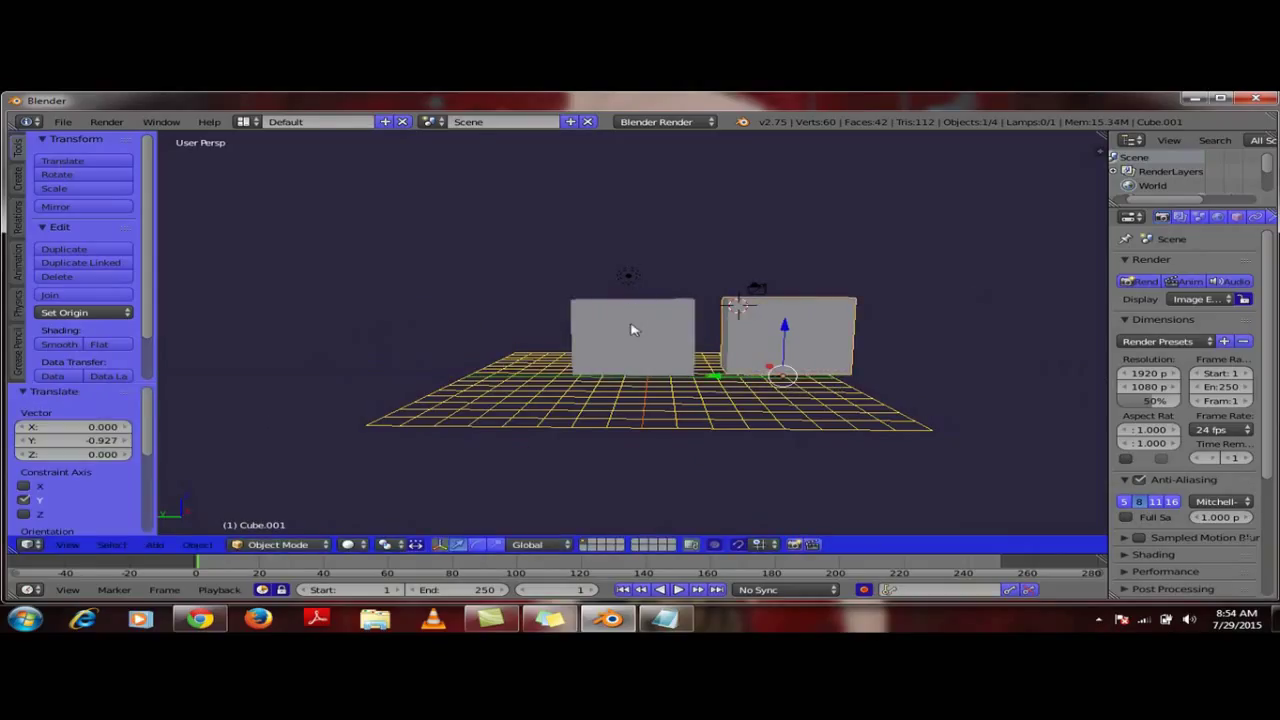
{"action": "right_click", "coordinate": [634, 333]}
{"action": "left_click_drag", "start_coordinate": [573, 381], "coordinate": [491, 409]}
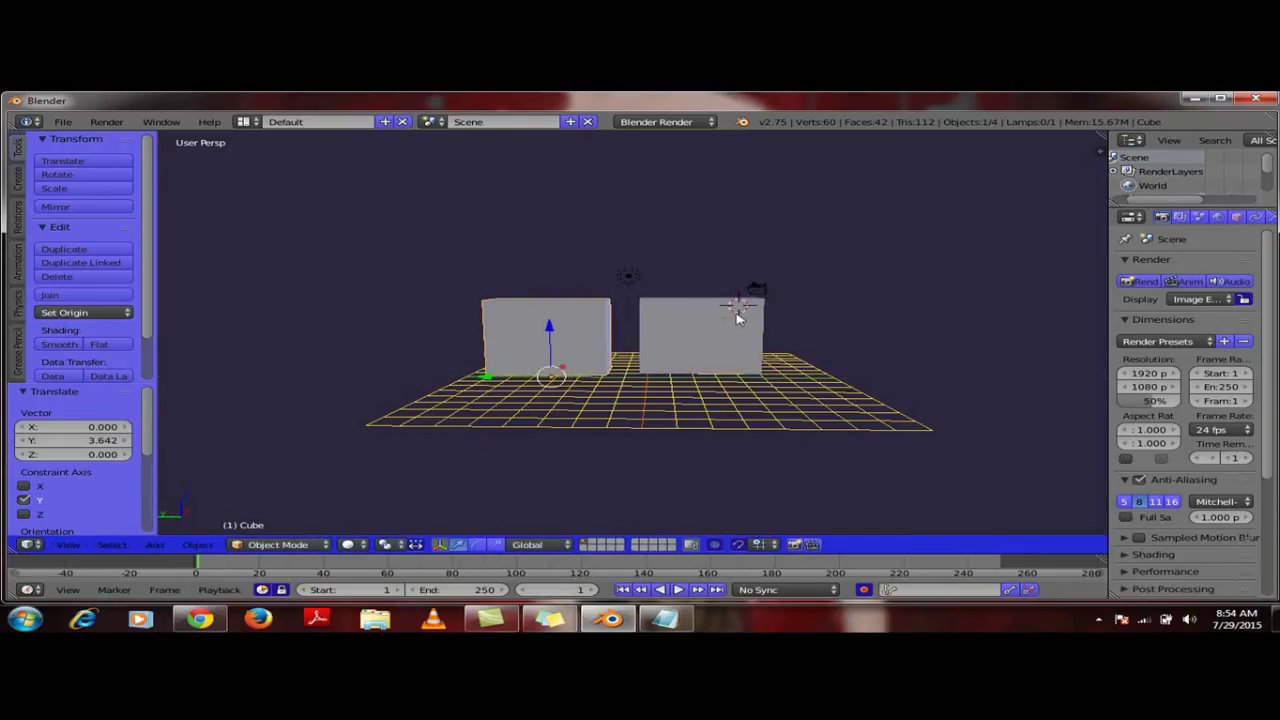
- Alternate selecting the right and left slabs, ending with the right slab selected
{"action": "right_click", "coordinate": [727, 324]}
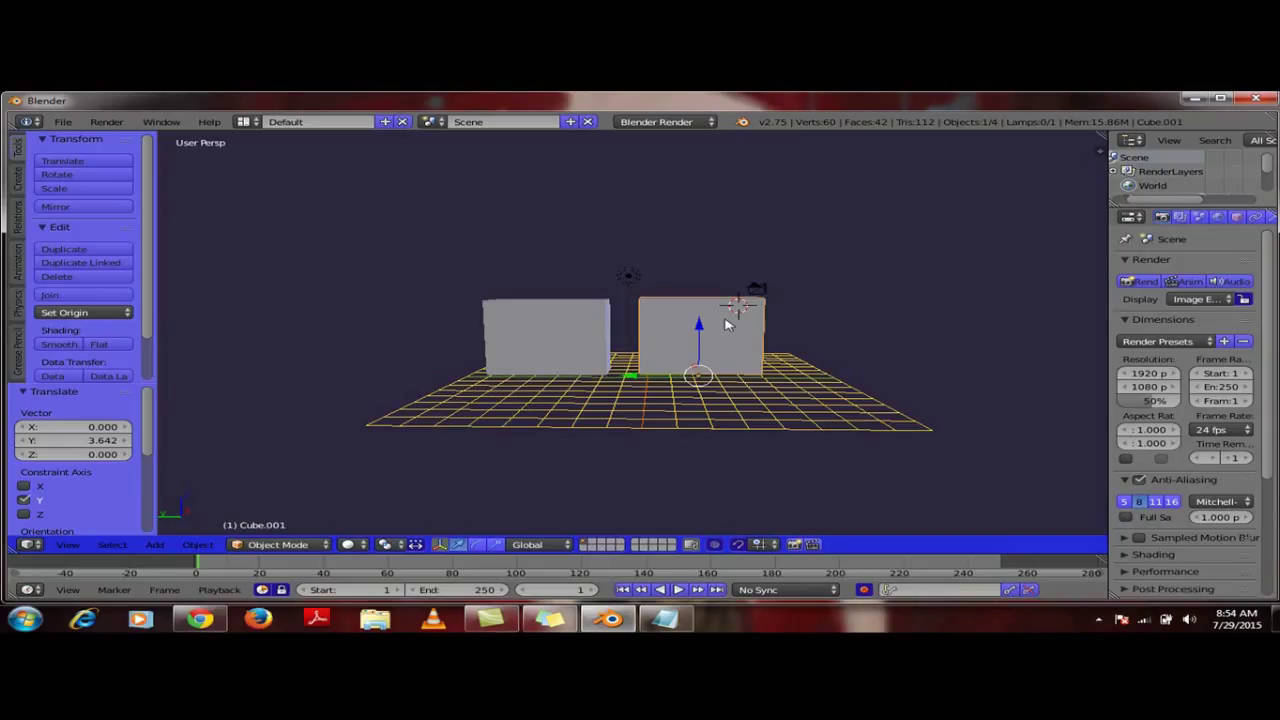
{"action": "right_click", "coordinate": [560, 333]}
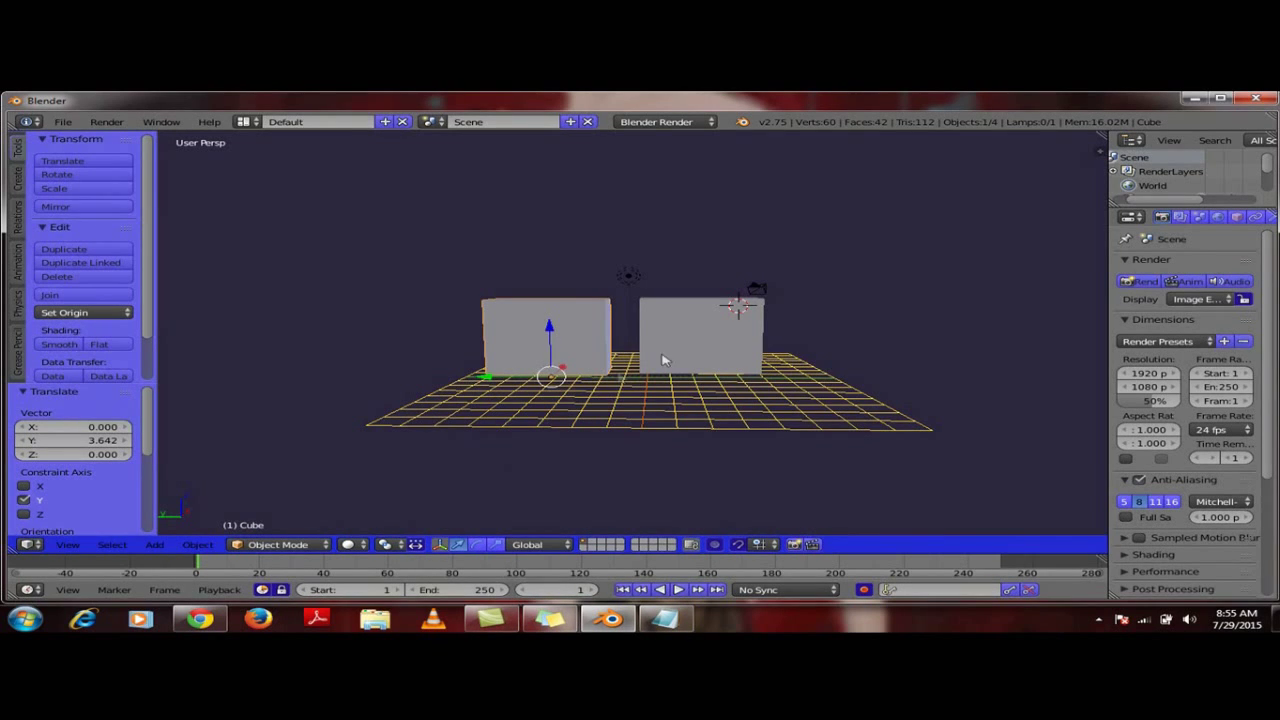
{"action": "right_click", "coordinate": [702, 331]}
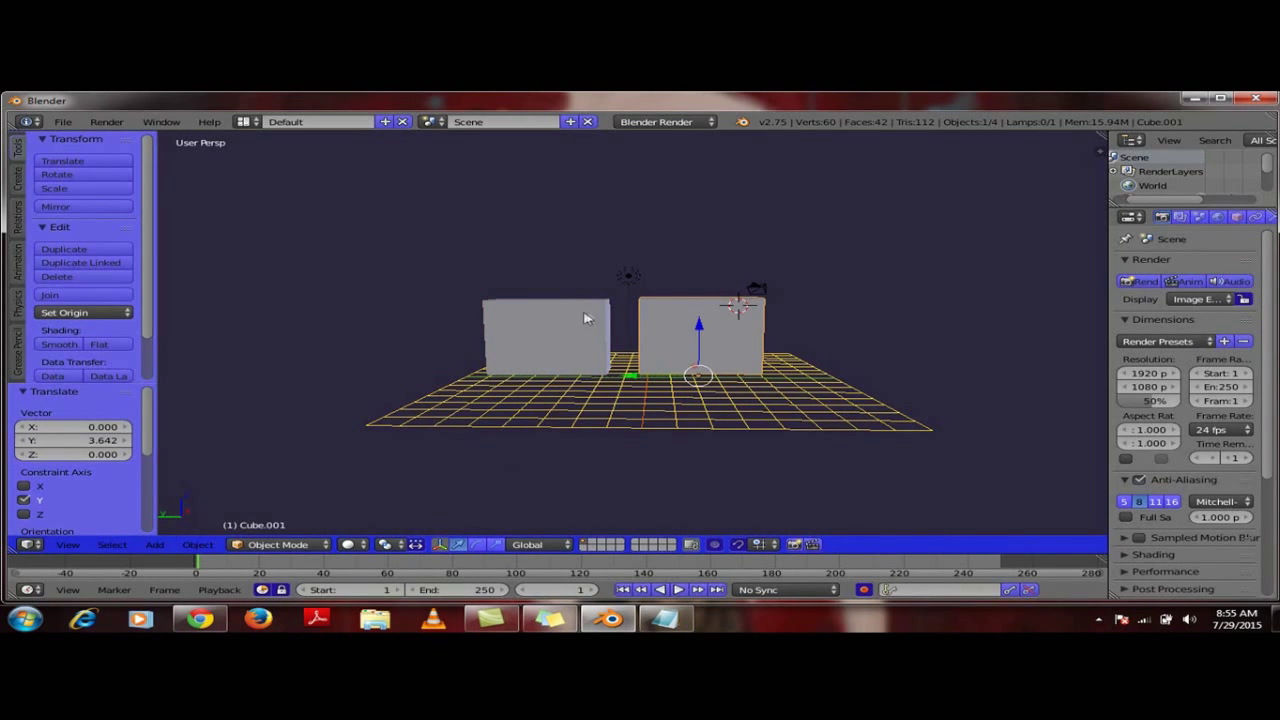
{"action": "right_click", "coordinate": [560, 338]}
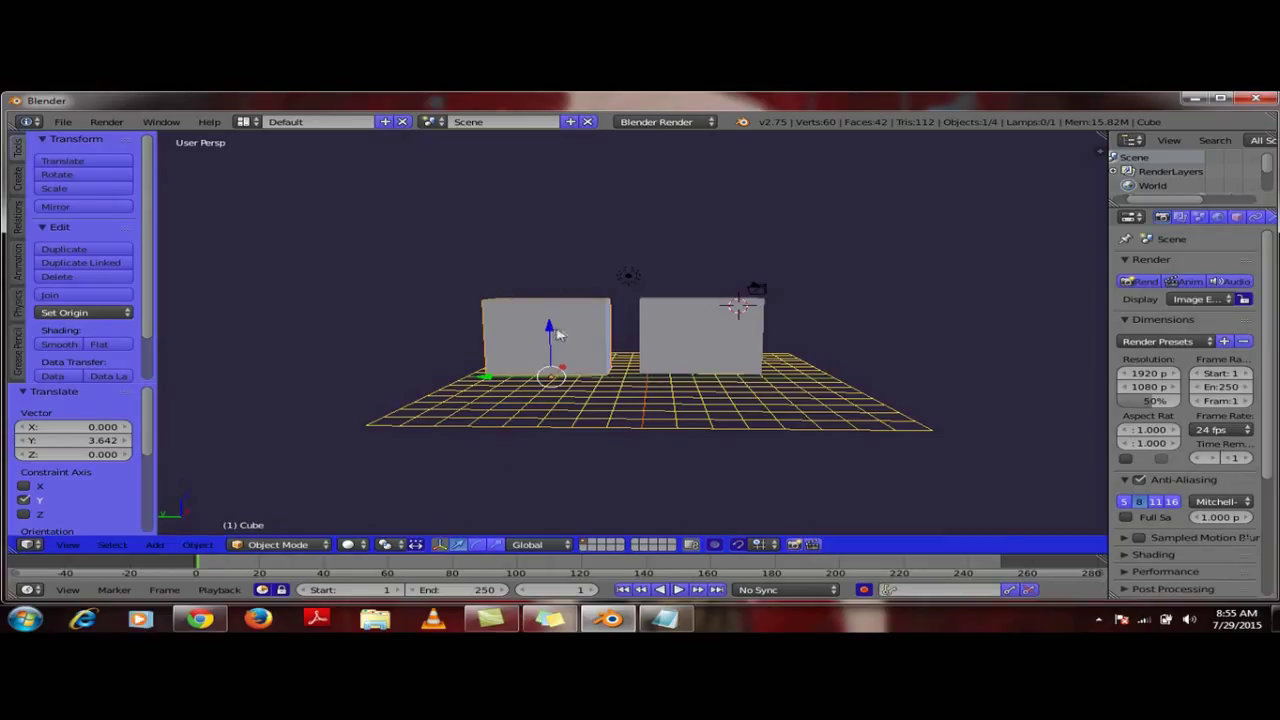
{"action": "right_click", "coordinate": [684, 351]}
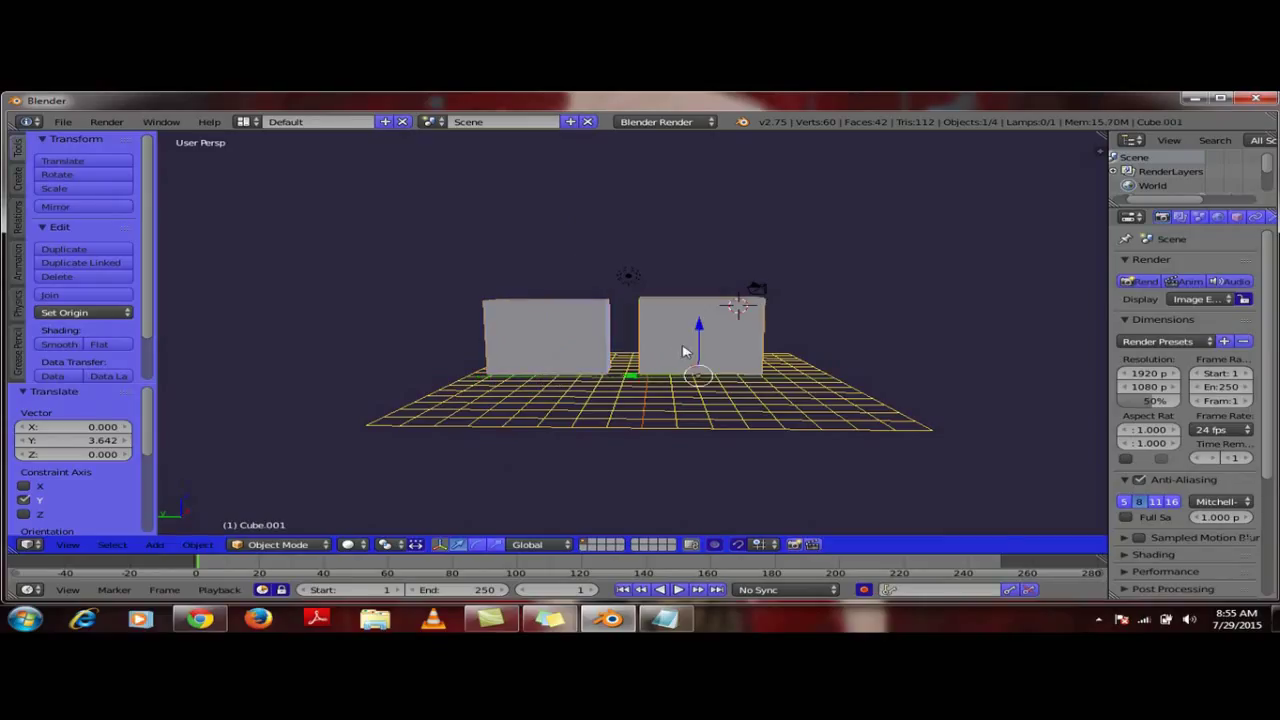
- Move the right slab along Y, resize it to 1.208, undo its tilt, then slide it left
{"action": "key", "text": "g"}
{"action": "key", "text": "y"}
{"action": "left_click", "coordinate": [706, 370]}
{"action": "key", "text": "s"}
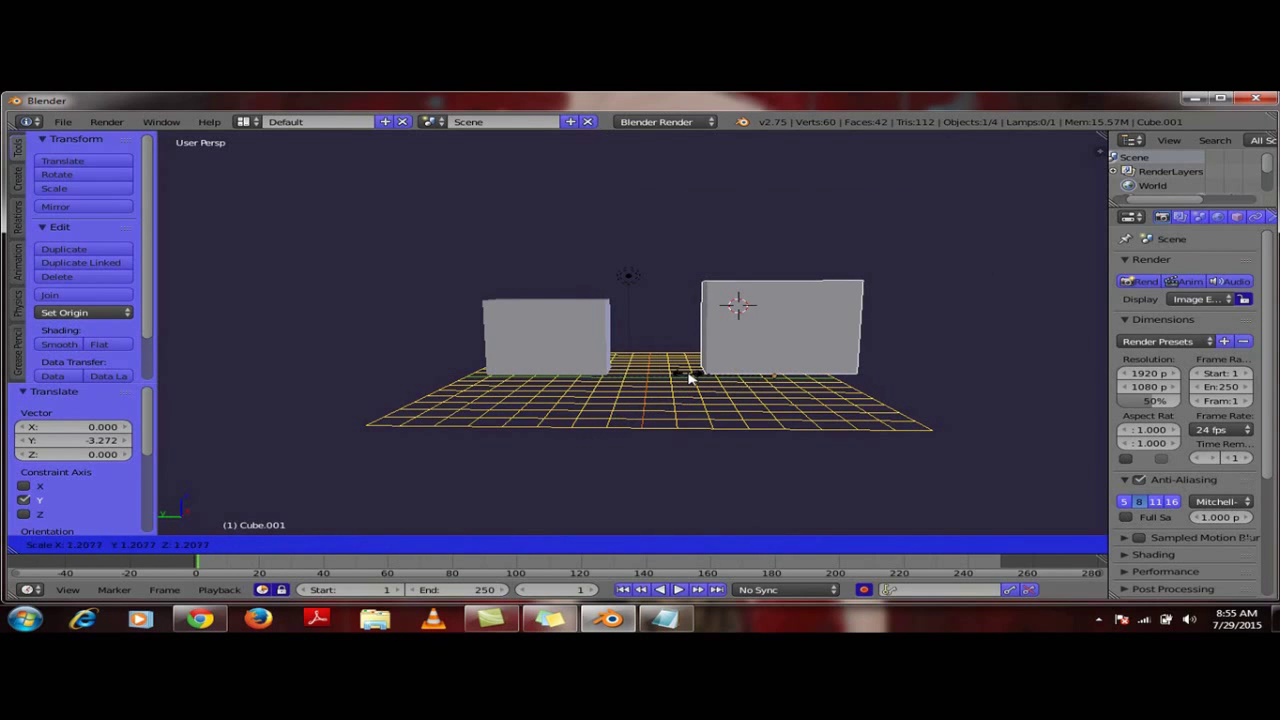
{"action": "left_click", "coordinate": [688, 377]}
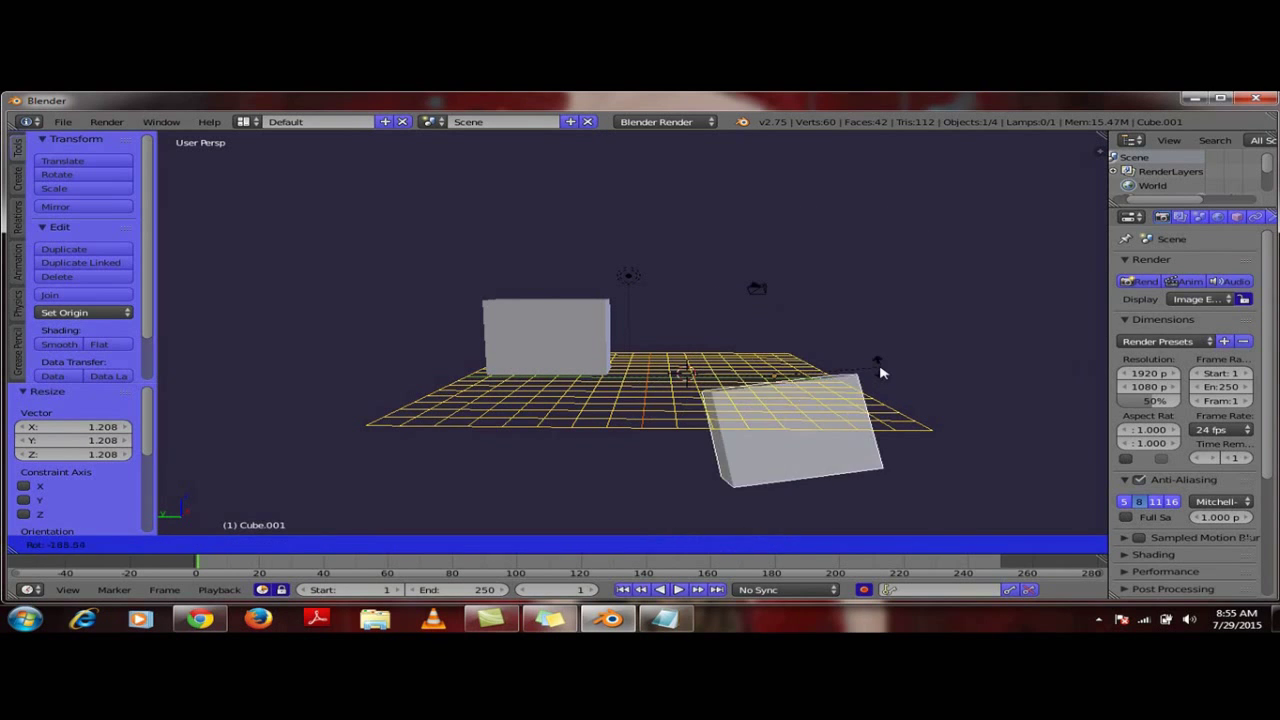
{"action": "left_click", "coordinate": [880, 372]}
{"action": "key", "text": "ctrl+z"}
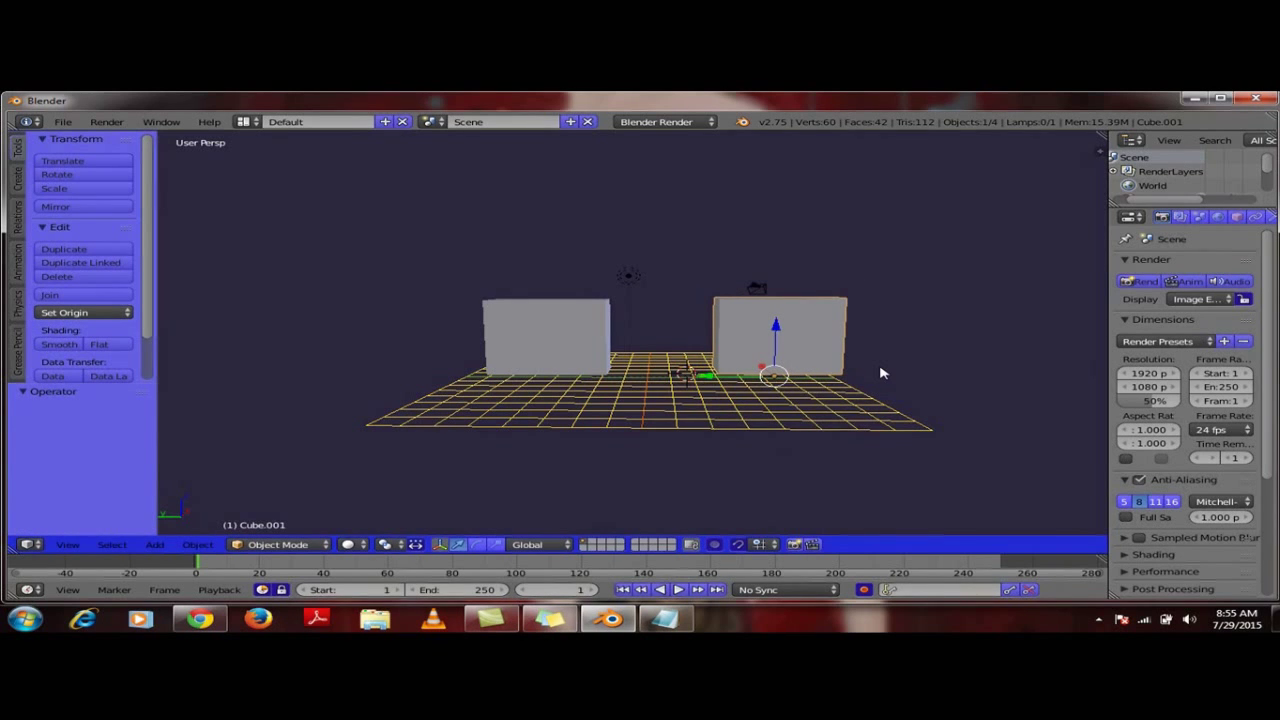
{"action": "left_click_drag", "start_coordinate": [715, 377], "coordinate": [654, 375]}
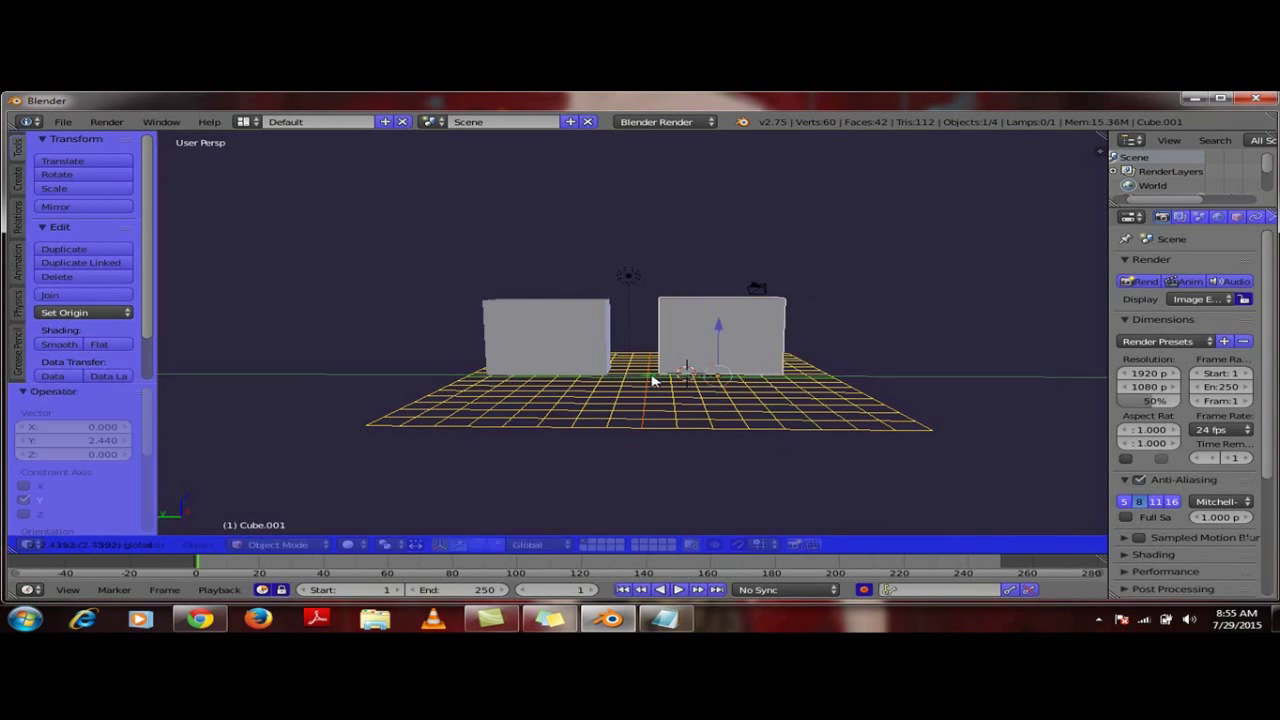
{"action": "right_click", "coordinate": [571, 350]}
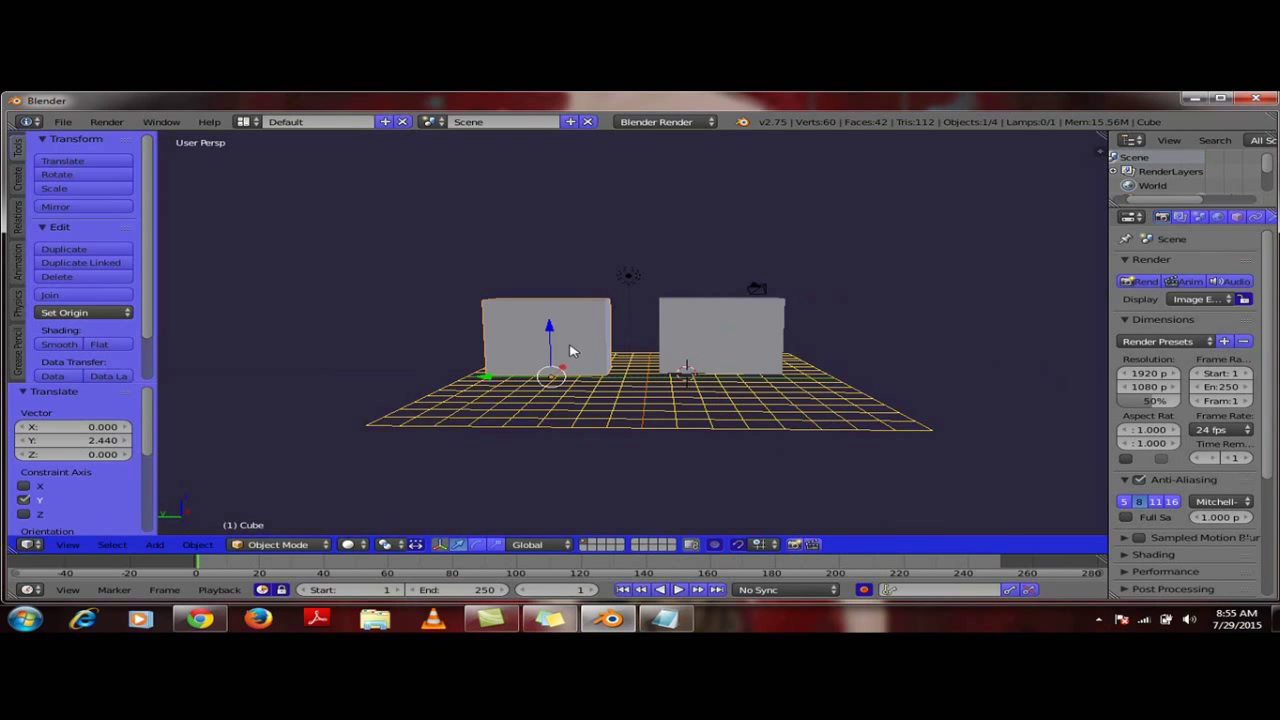
- Try enlarging and freely moving the left slab, undo both changes, and deselect everything
{"action": "key", "text": "s"}
{"action": "left_click", "coordinate": [537, 307]}
{"action": "key", "text": "g"}
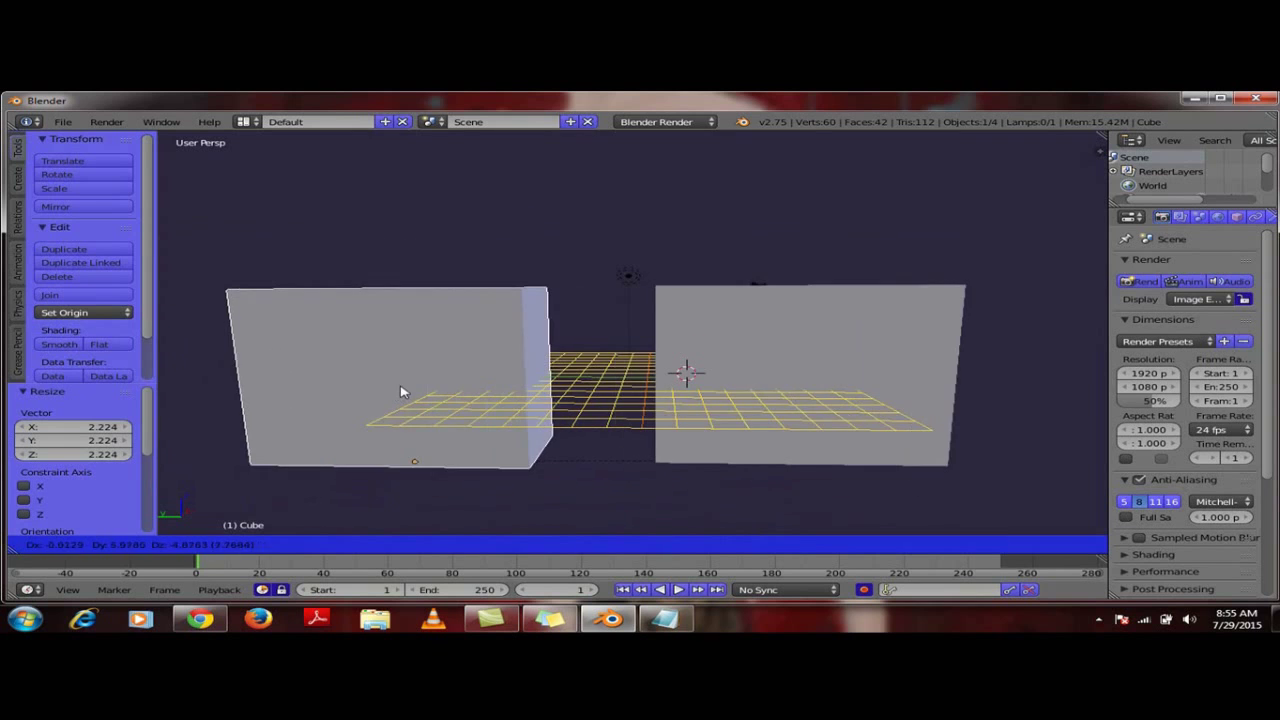
{"action": "left_click", "coordinate": [402, 392]}
{"action": "key", "text": "ctrl+z"}
{"action": "key", "text": "ctrl+z"}
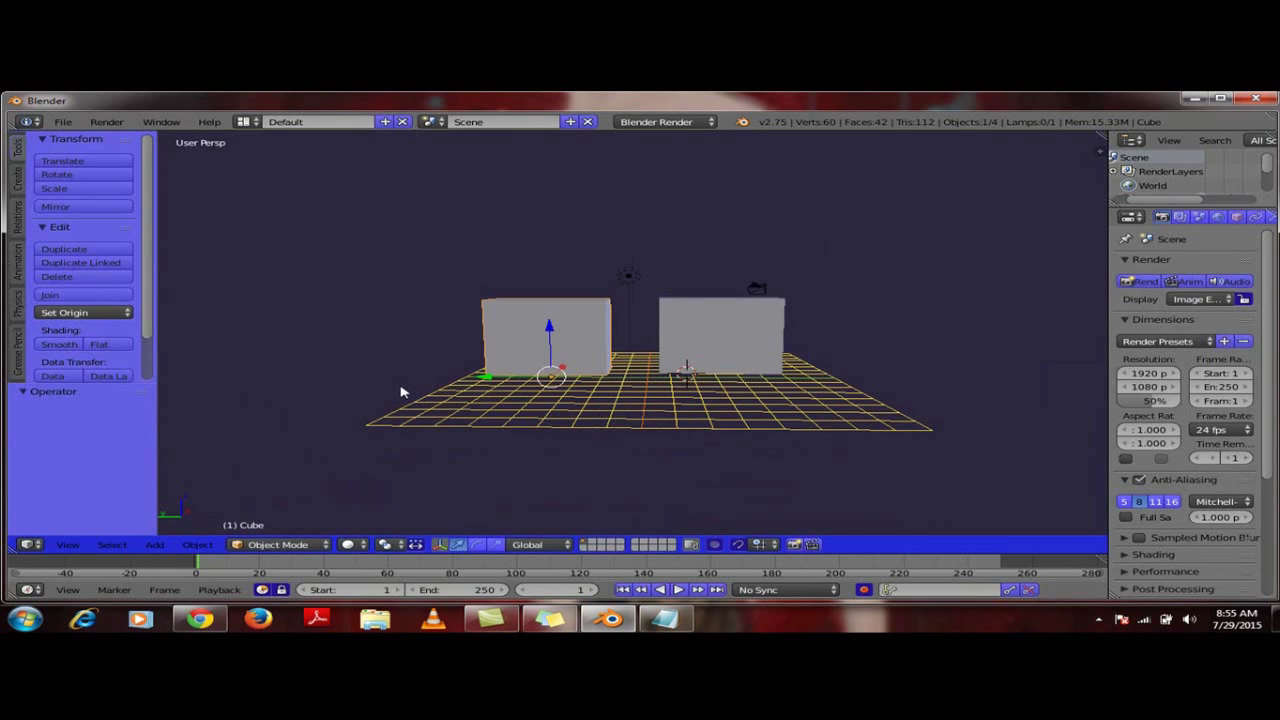
{"action": "key", "text": "a"}
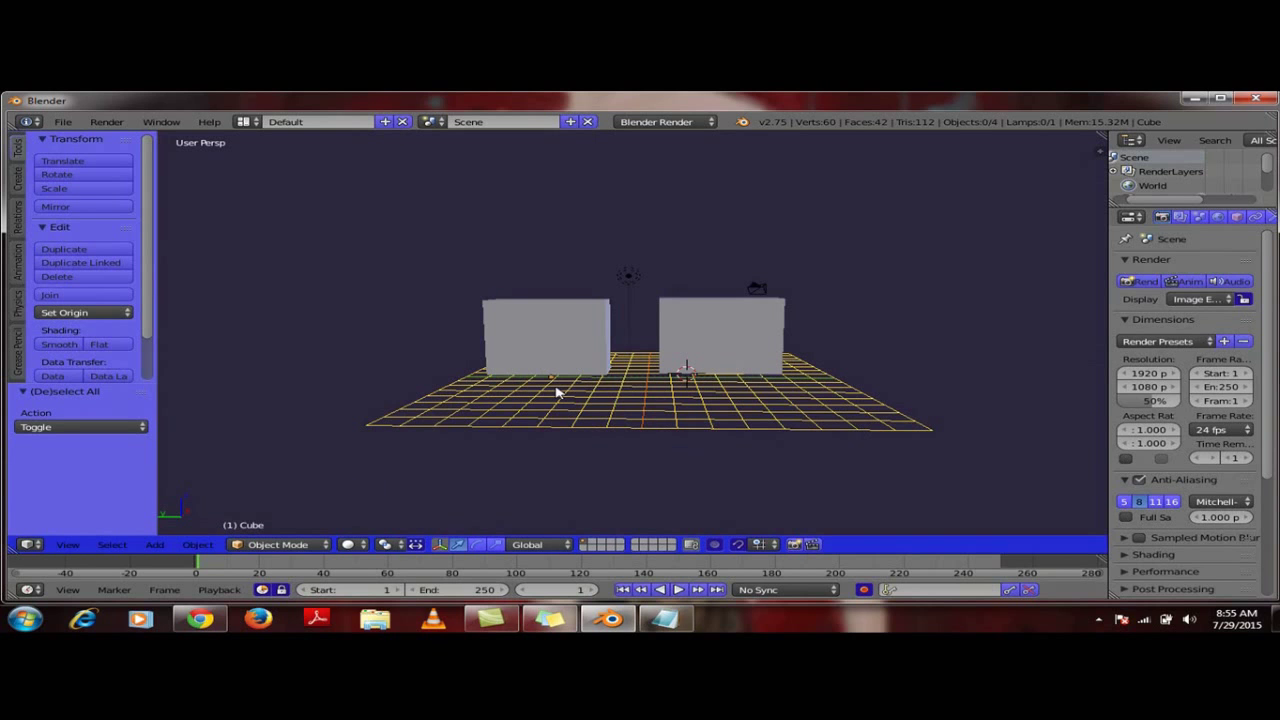
- Check the 'shorth cut' notes, orbit down onto the blocks, and enter Edit Mode on the left block
{"action": "left_click", "coordinate": [665, 619]}
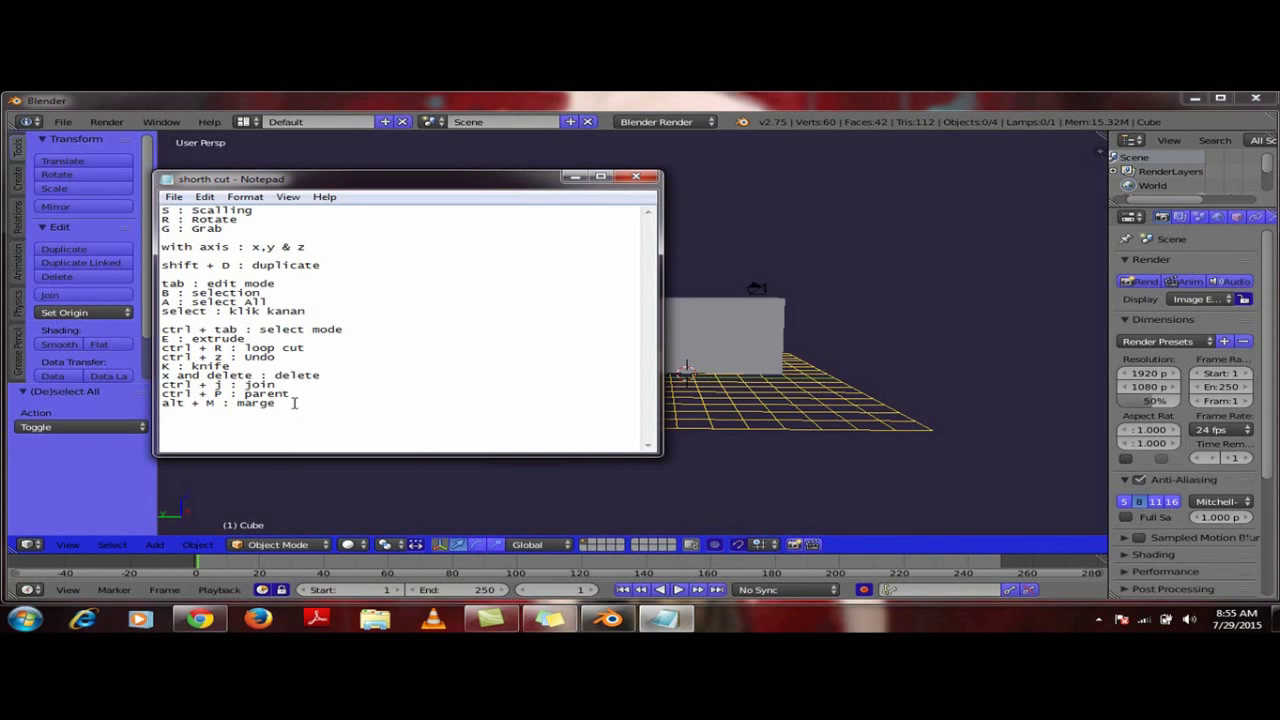
{"action": "left_click", "coordinate": [745, 362]}
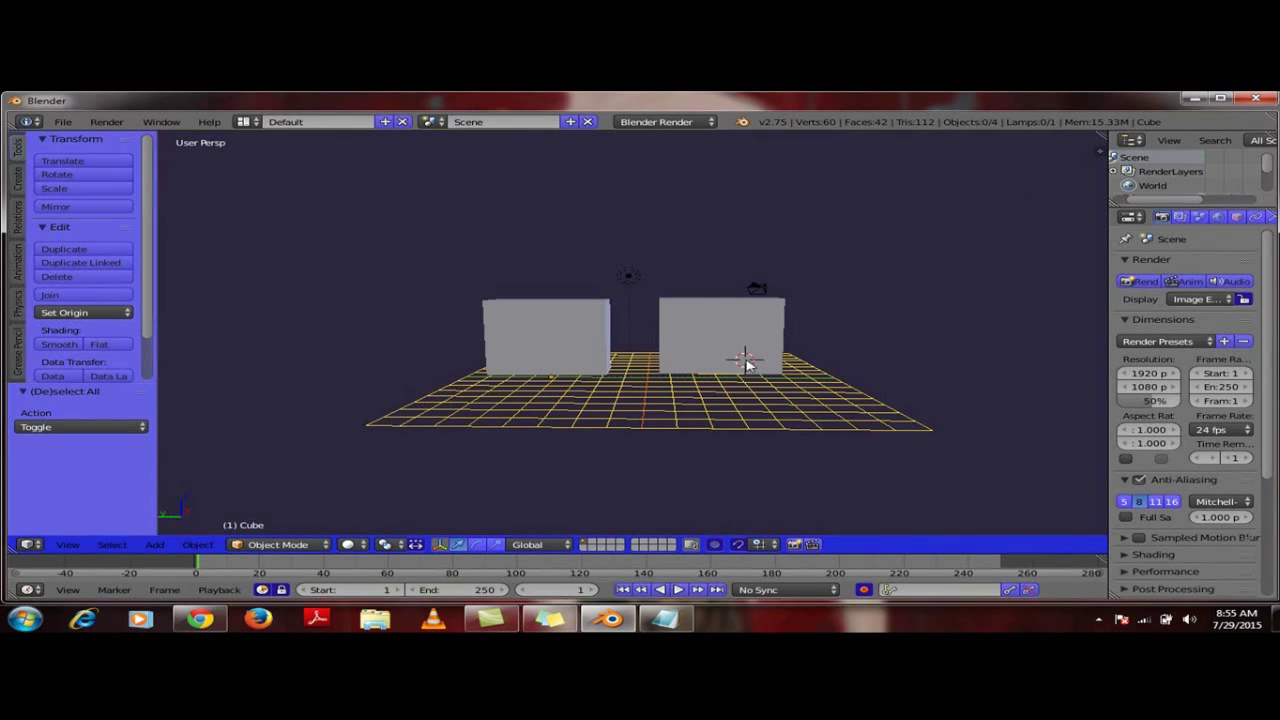
{"action": "middle_click_drag", "start_coordinate": [706, 323], "coordinate": [677, 340]}
{"action": "scroll", "coordinate": [678, 338], "scroll_direction": "up", "scroll_amount": 3}
{"action": "scroll", "coordinate": [678, 338], "scroll_direction": "down", "scroll_amount": 2}
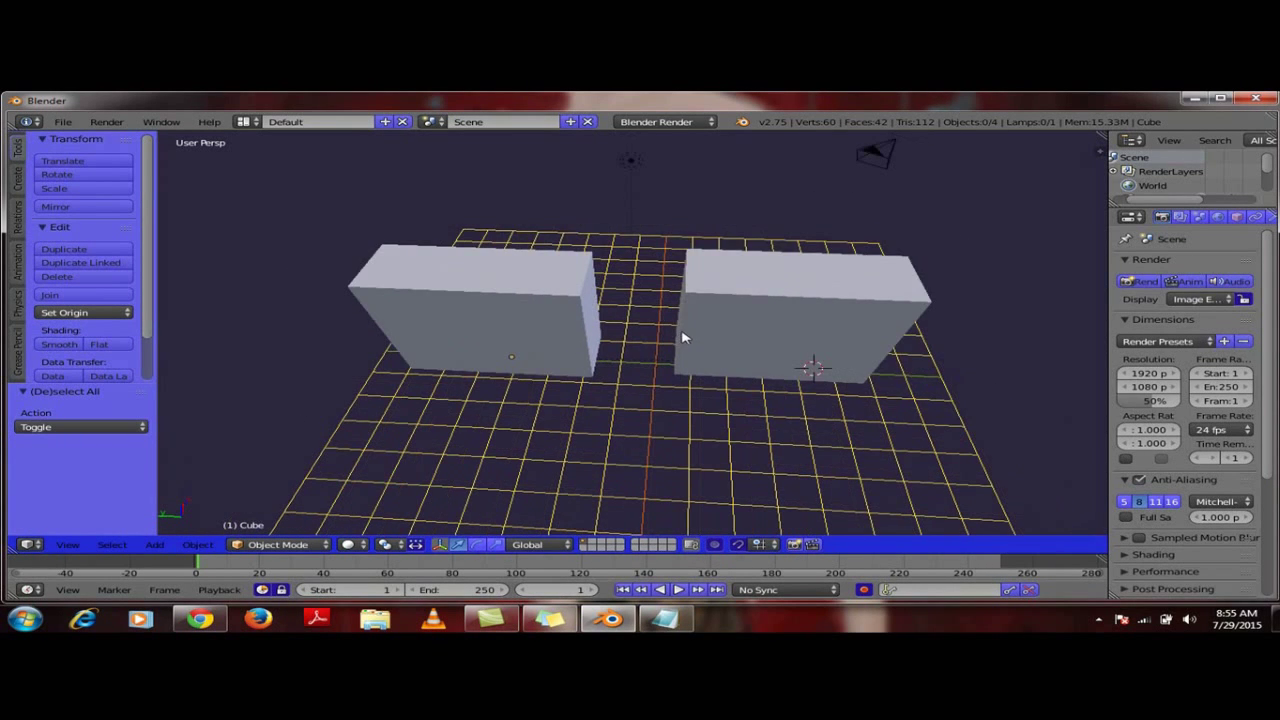
{"action": "right_click", "coordinate": [750, 321]}
{"action": "right_click", "coordinate": [561, 322]}
{"action": "key", "text": "Tab"}
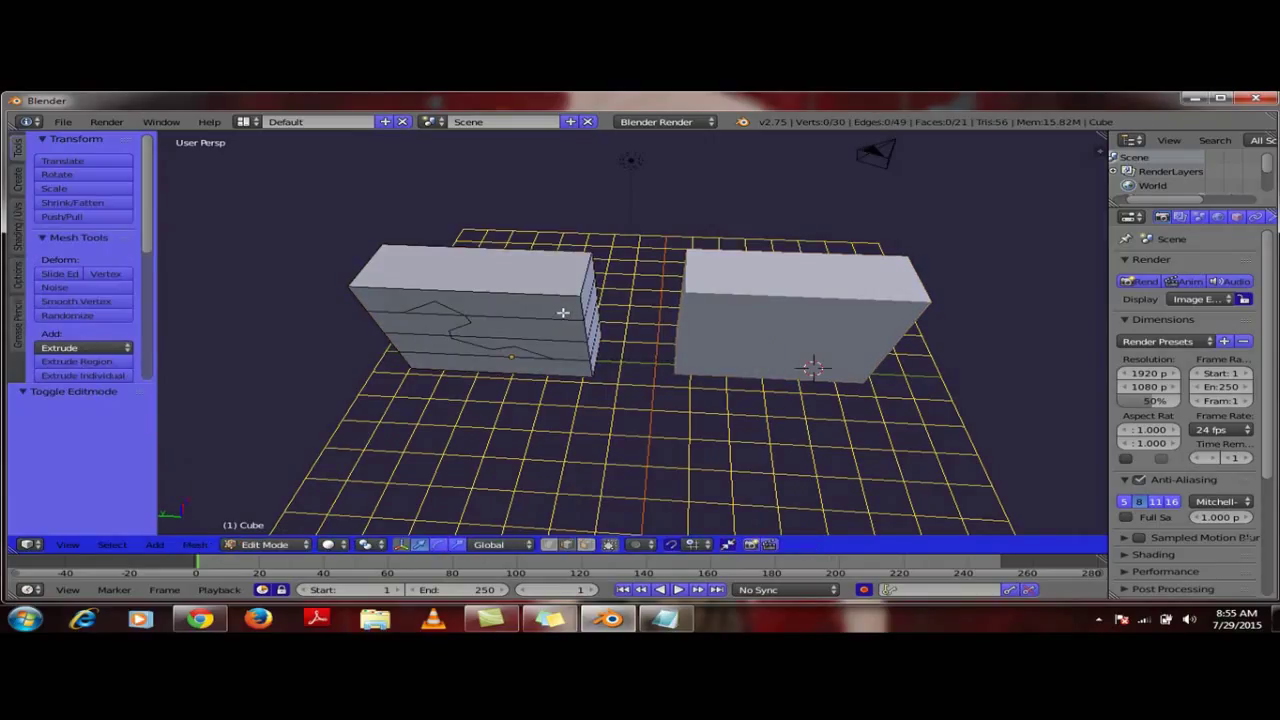
- Switch to vertex selection mode with nothing selected and orbit to a higher angle on the block
{"action": "key", "text": "ctrl+Tab"}
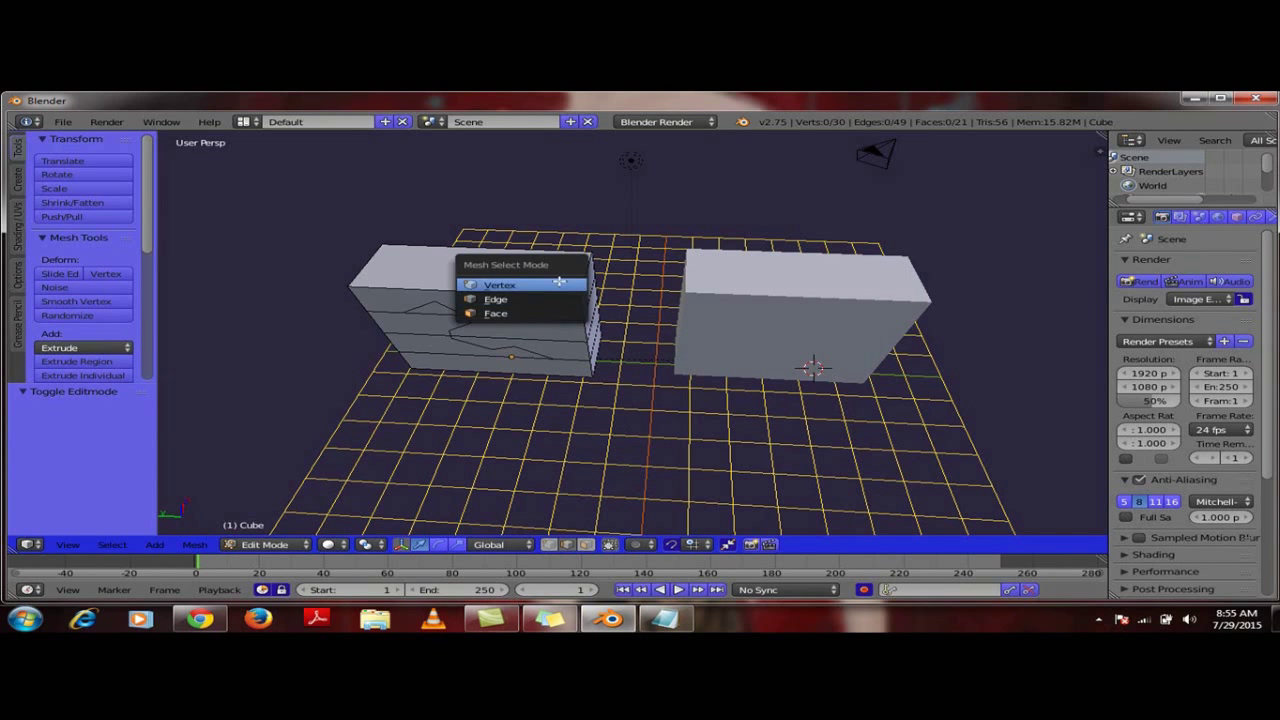
{"action": "left_click", "coordinate": [559, 281]}
{"action": "key", "text": "a"}
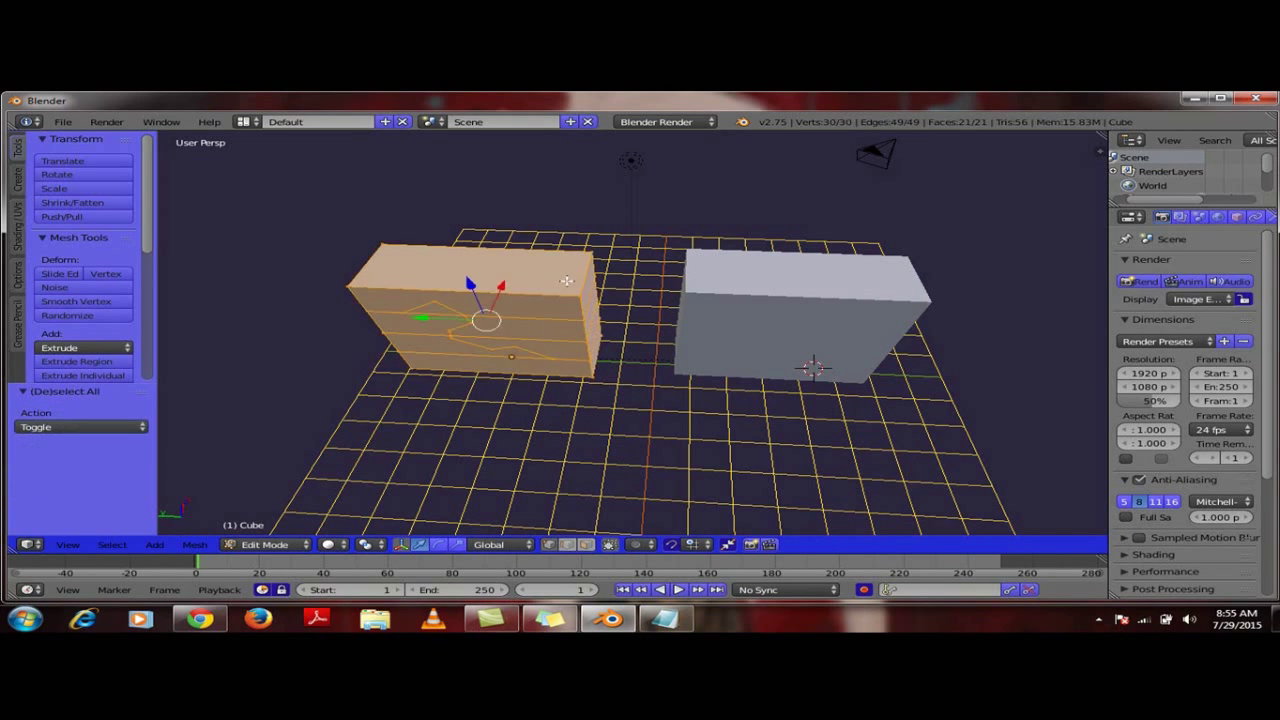
{"action": "key", "text": "a"}
{"action": "middle_click_drag", "start_coordinate": [565, 279], "coordinate": [517, 303]}
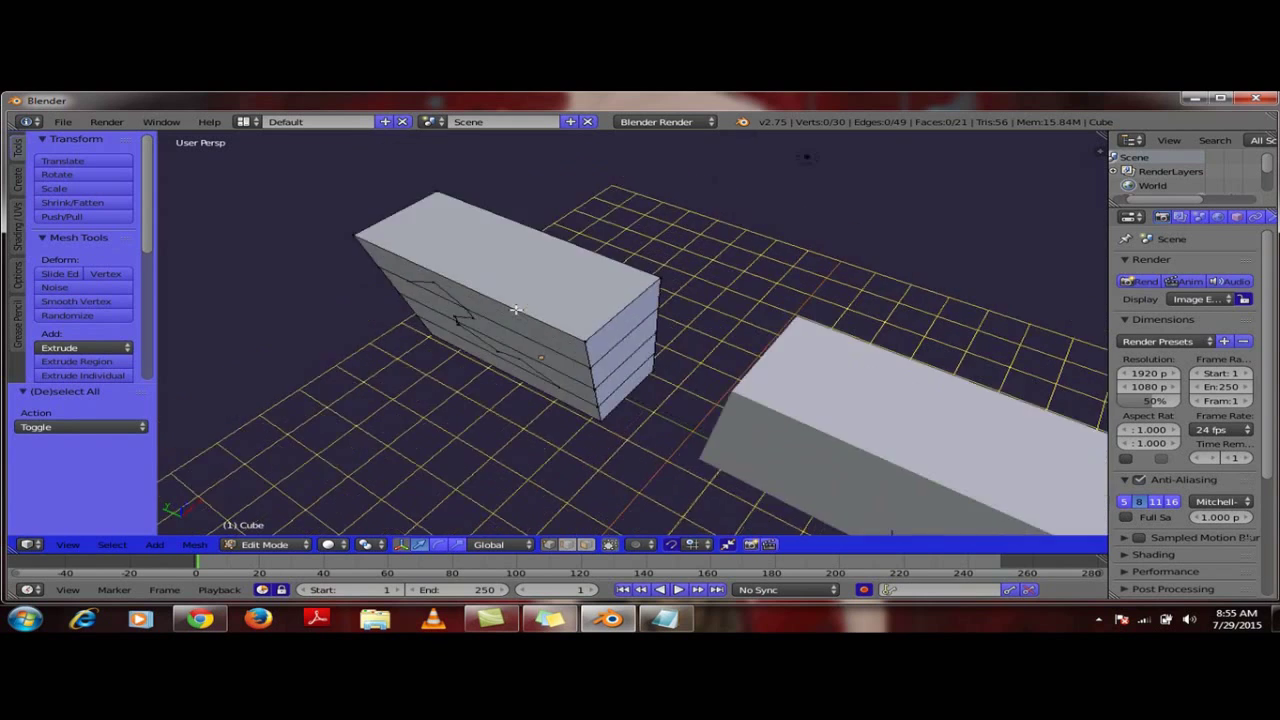
{"action": "scroll", "coordinate": [560, 360], "scroll_direction": "up", "scroll_amount": 4}
{"action": "middle_click_drag", "start_coordinate": [583, 383], "coordinate": [542, 355]}
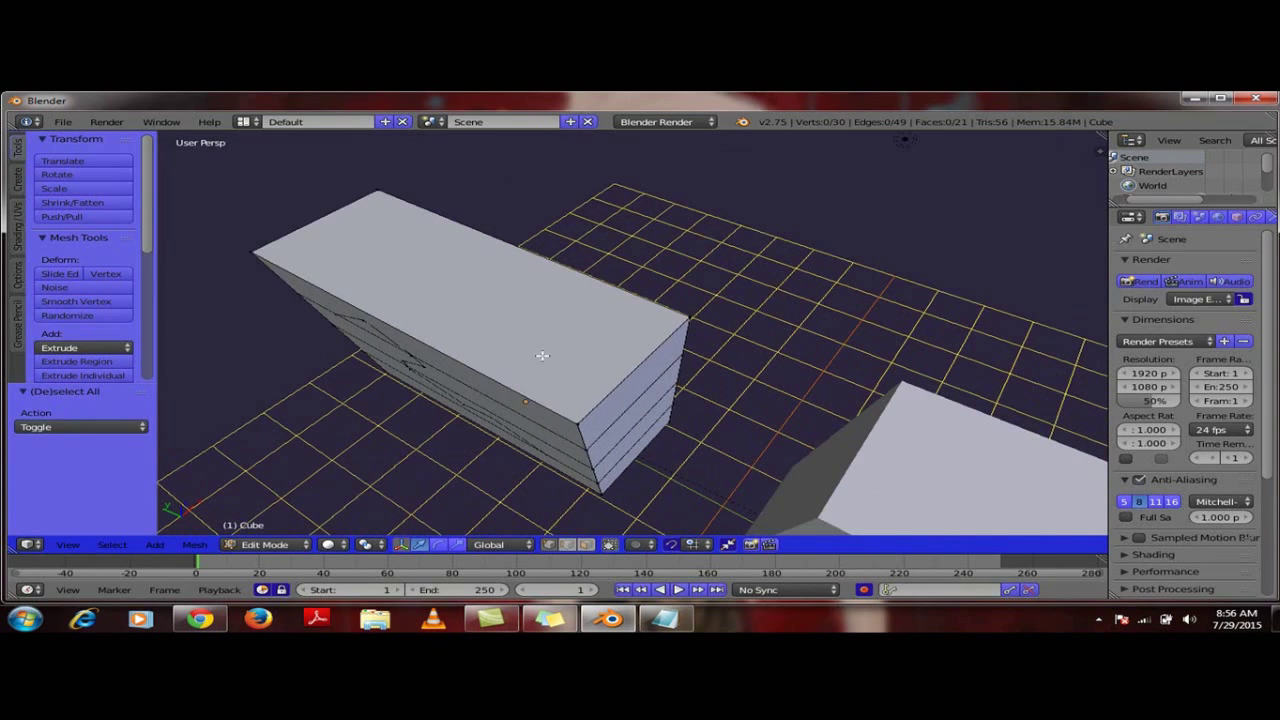
- Merge two top corner vertices At Last into a wedge, inspect it, then undo the merge
{"action": "right_click", "coordinate": [579, 414]}
{"action": "right_click", "coordinate": [687, 321], "text": "shift"}
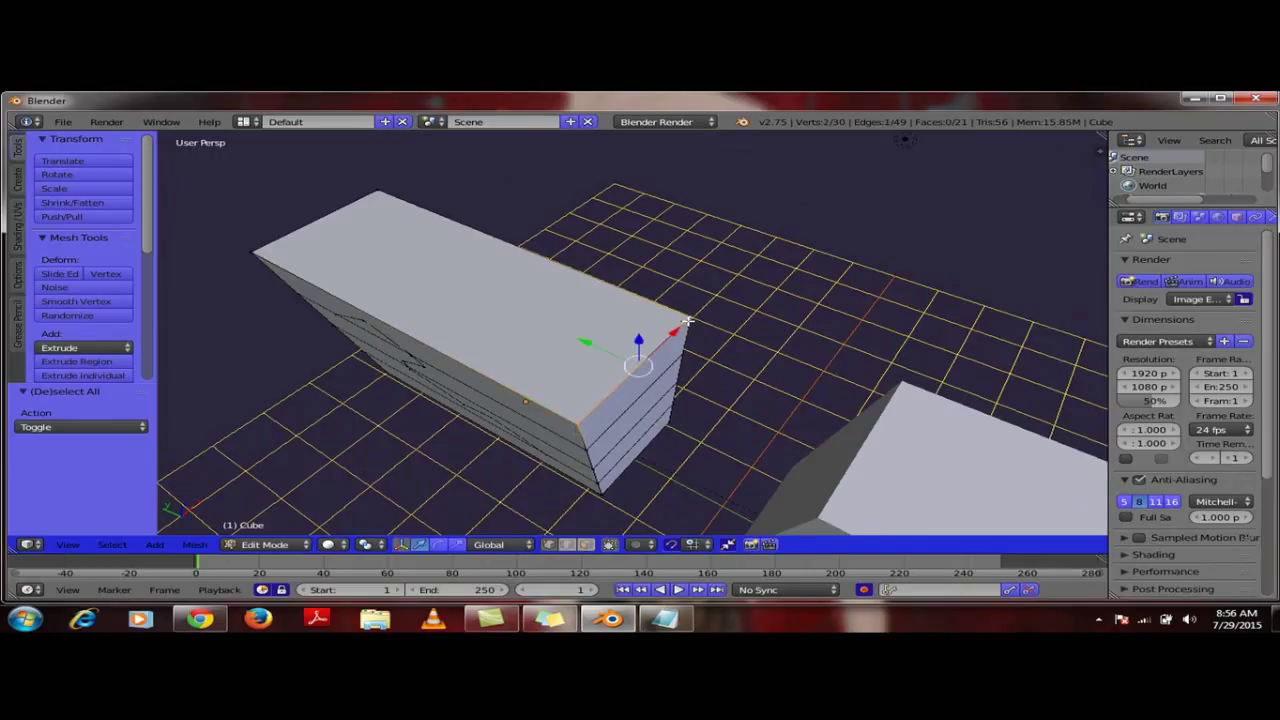
{"action": "key", "text": "alt+m"}
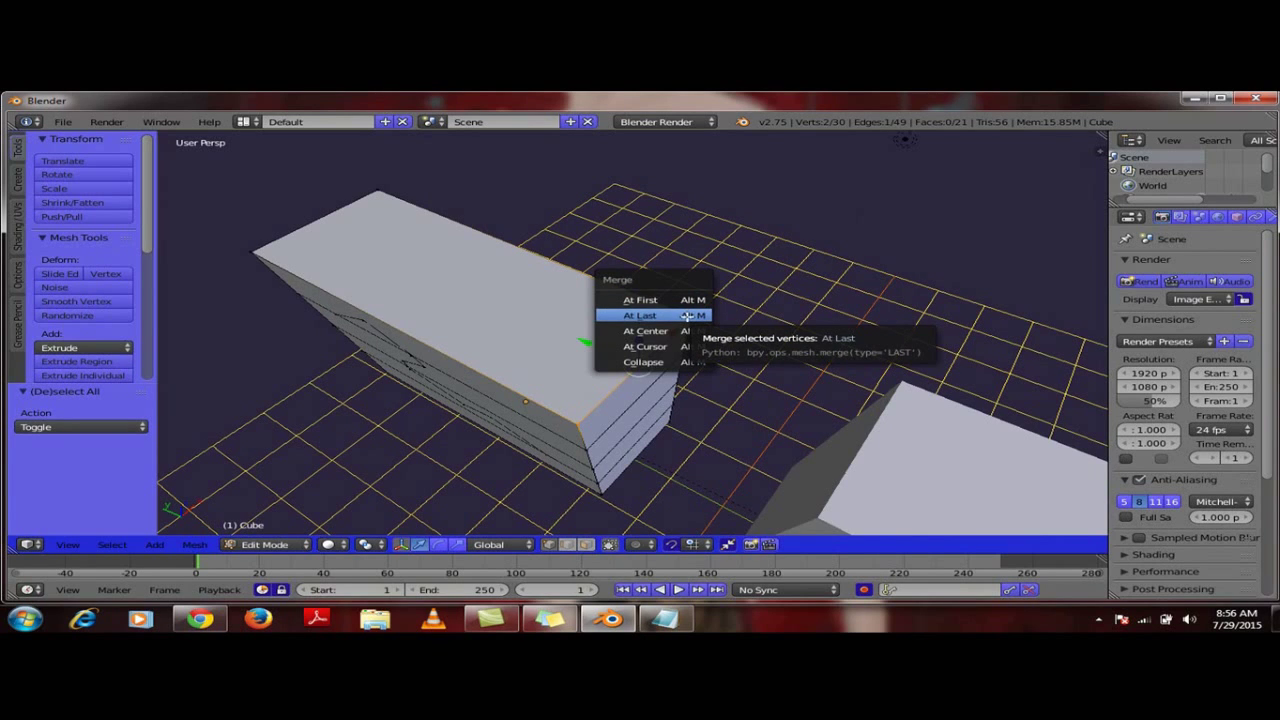
{"action": "left_click", "coordinate": [683, 316]}
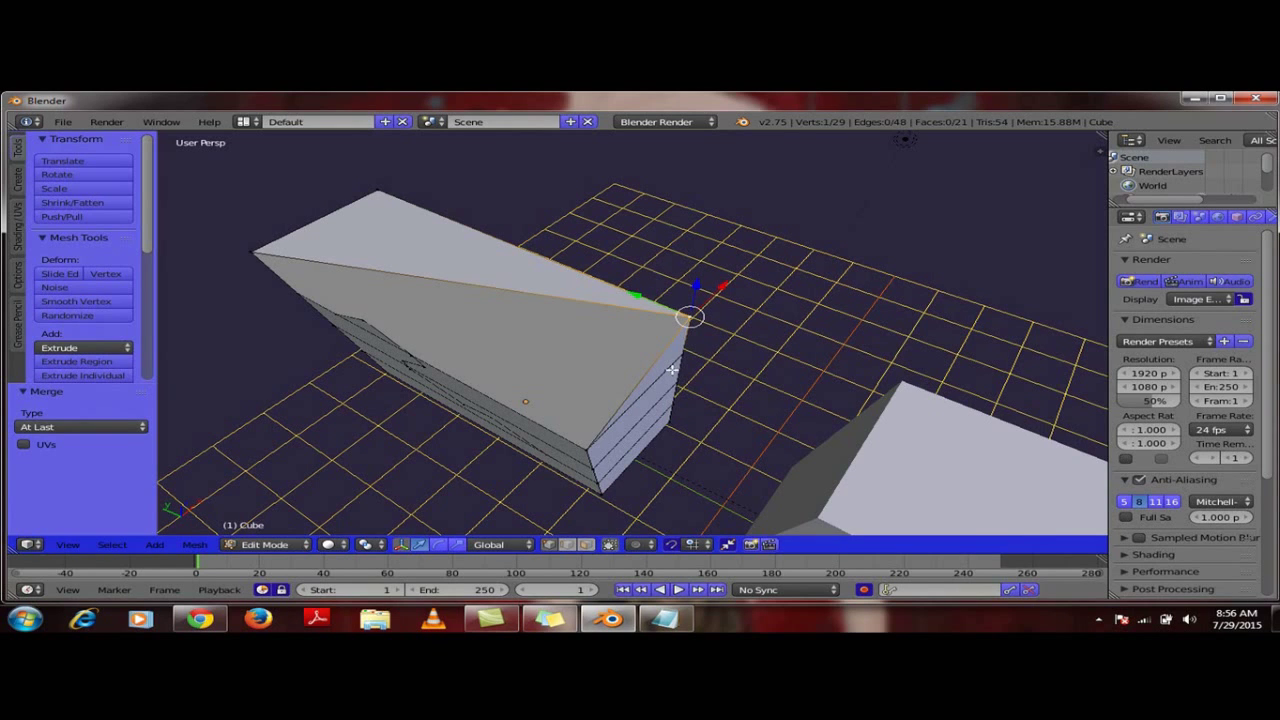
{"action": "key", "text": "a"}
{"action": "scroll", "coordinate": [686, 309], "scroll_direction": "up", "scroll_amount": 6}
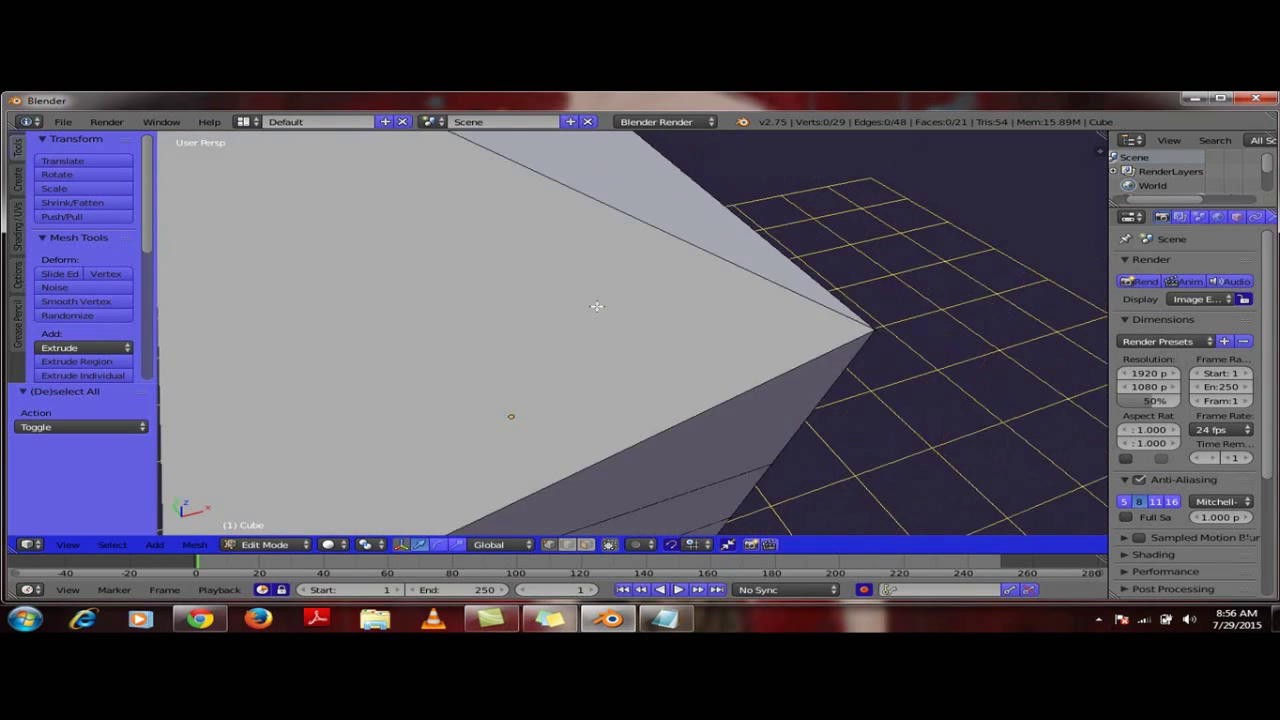
{"action": "scroll", "coordinate": [597, 306], "scroll_direction": "down", "scroll_amount": 5}
{"action": "middle_click_drag", "start_coordinate": [557, 286], "coordinate": [574, 300]}
{"action": "scroll", "coordinate": [660, 329], "scroll_direction": "up", "scroll_amount": 5}
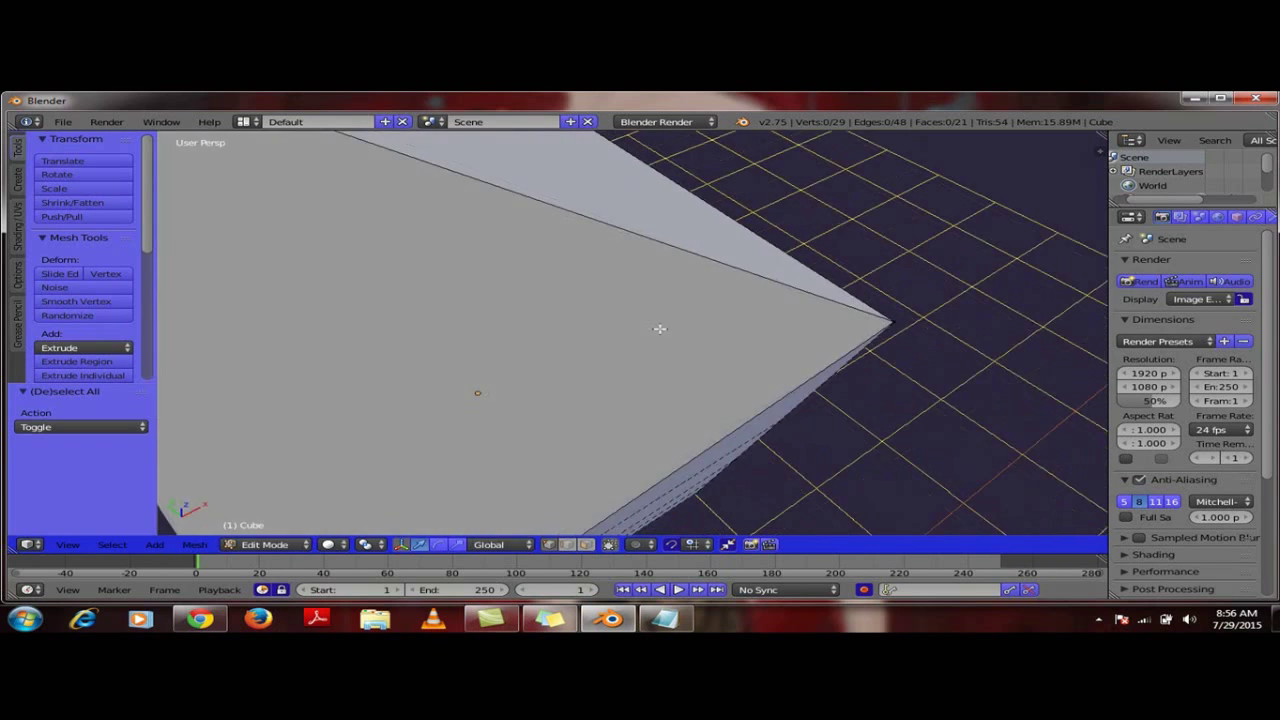
{"action": "middle_click_drag", "start_coordinate": [660, 329], "coordinate": [700, 340]}
{"action": "key", "text": "ctrl+z"}
{"action": "key", "text": "ctrl+z"}
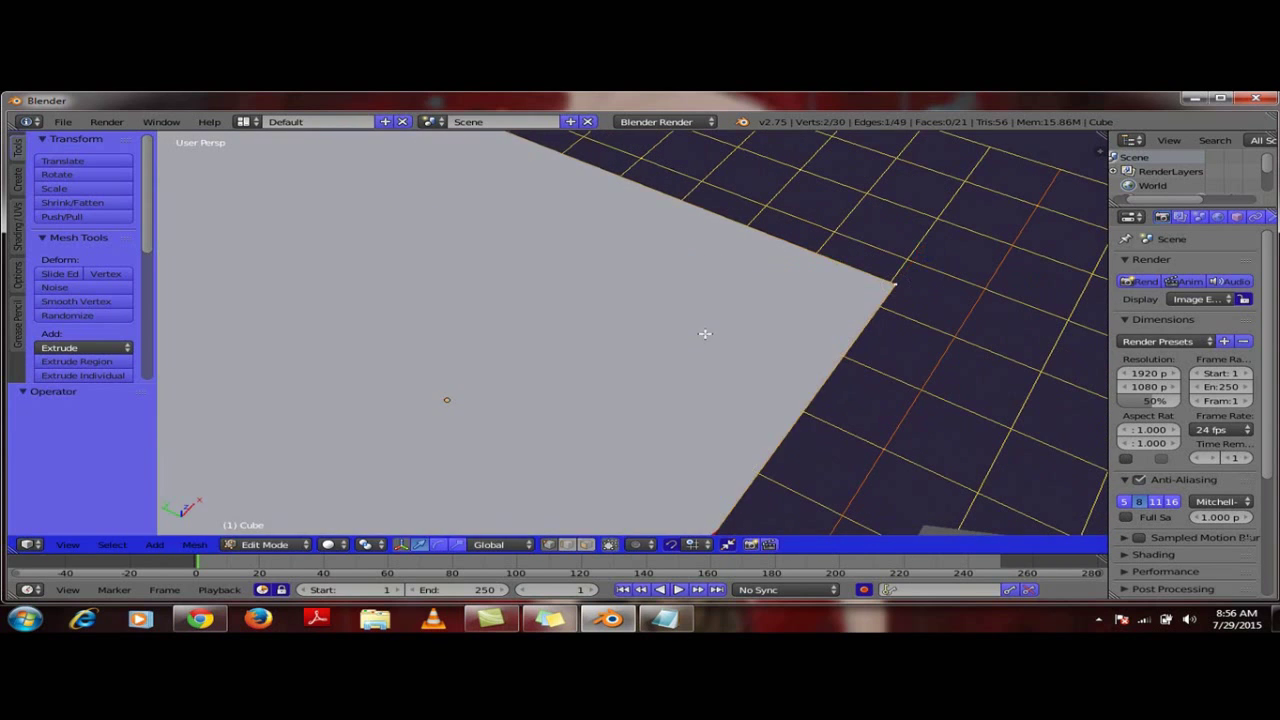
- Merge the same two vertices At First, inspect the wedge from the side, then undo to restore the box
{"action": "scroll", "coordinate": [705, 333], "scroll_direction": "down", "scroll_amount": 2}
{"action": "key", "text": "alt+m"}
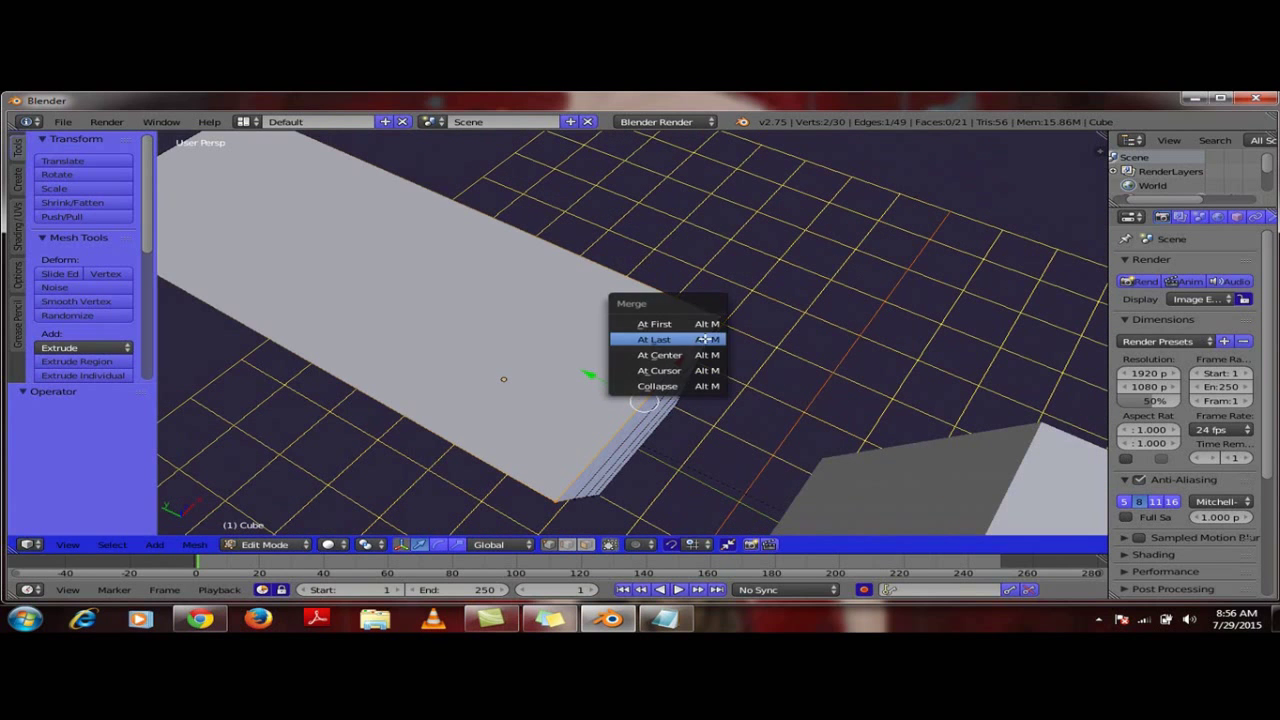
{"action": "left_click", "coordinate": [698, 325]}
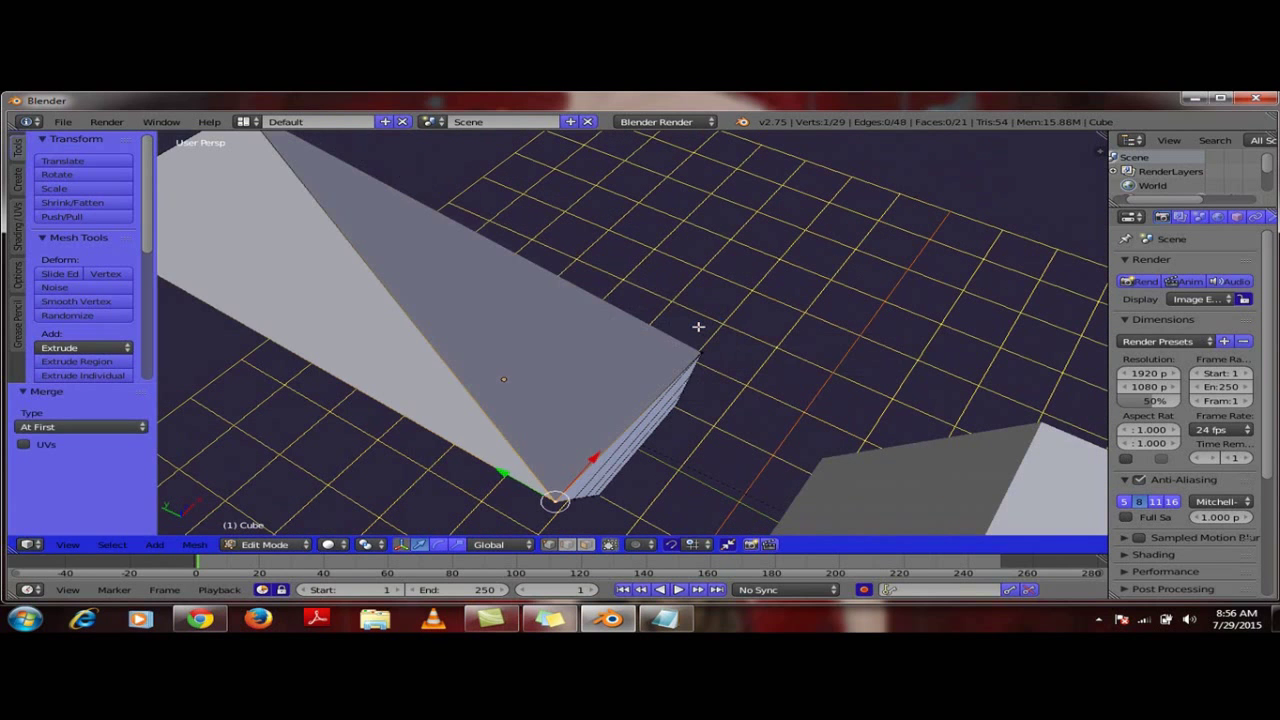
{"action": "scroll", "coordinate": [690, 350], "scroll_direction": "down", "scroll_amount": 2}
{"action": "key", "text": "a"}
{"action": "middle_click_drag", "start_coordinate": [632, 400], "coordinate": [626, 358]}
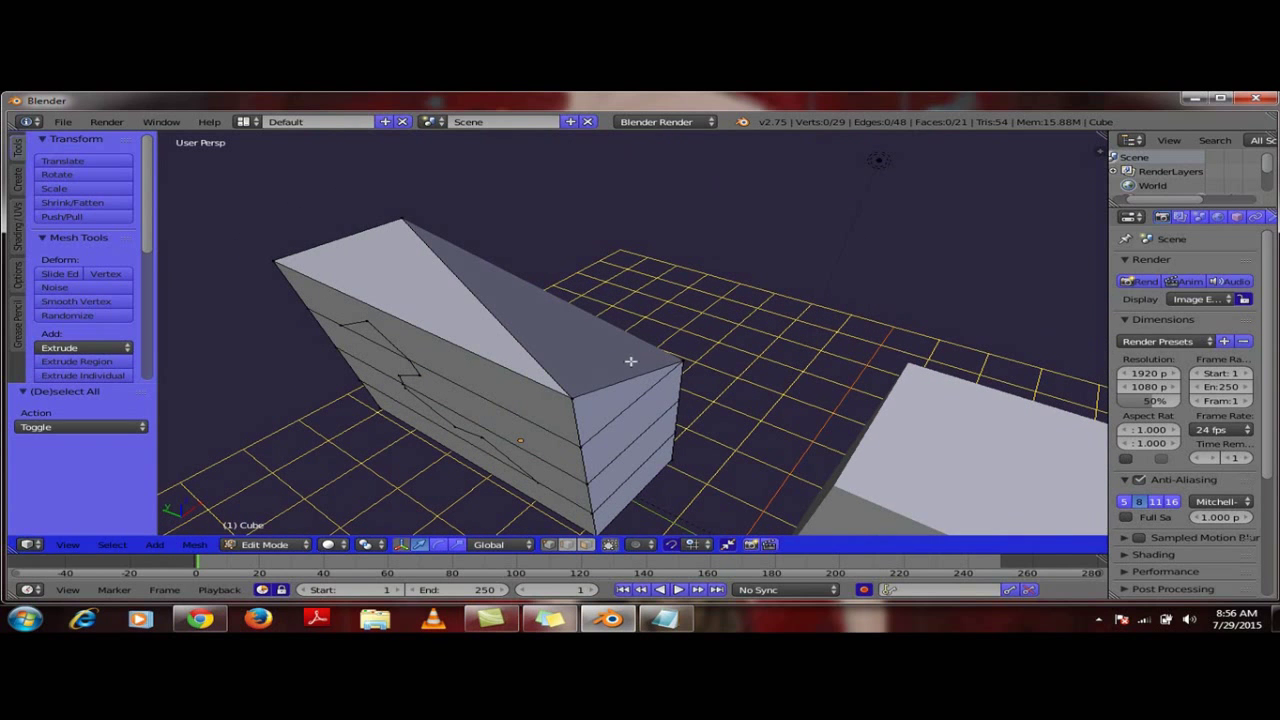
{"action": "scroll", "coordinate": [573, 391], "scroll_direction": "up", "scroll_amount": 2}
{"action": "middle_click_drag", "start_coordinate": [571, 403], "coordinate": [602, 344]}
{"action": "key", "text": "ctrl+z"}
{"action": "key", "text": "ctrl+z"}
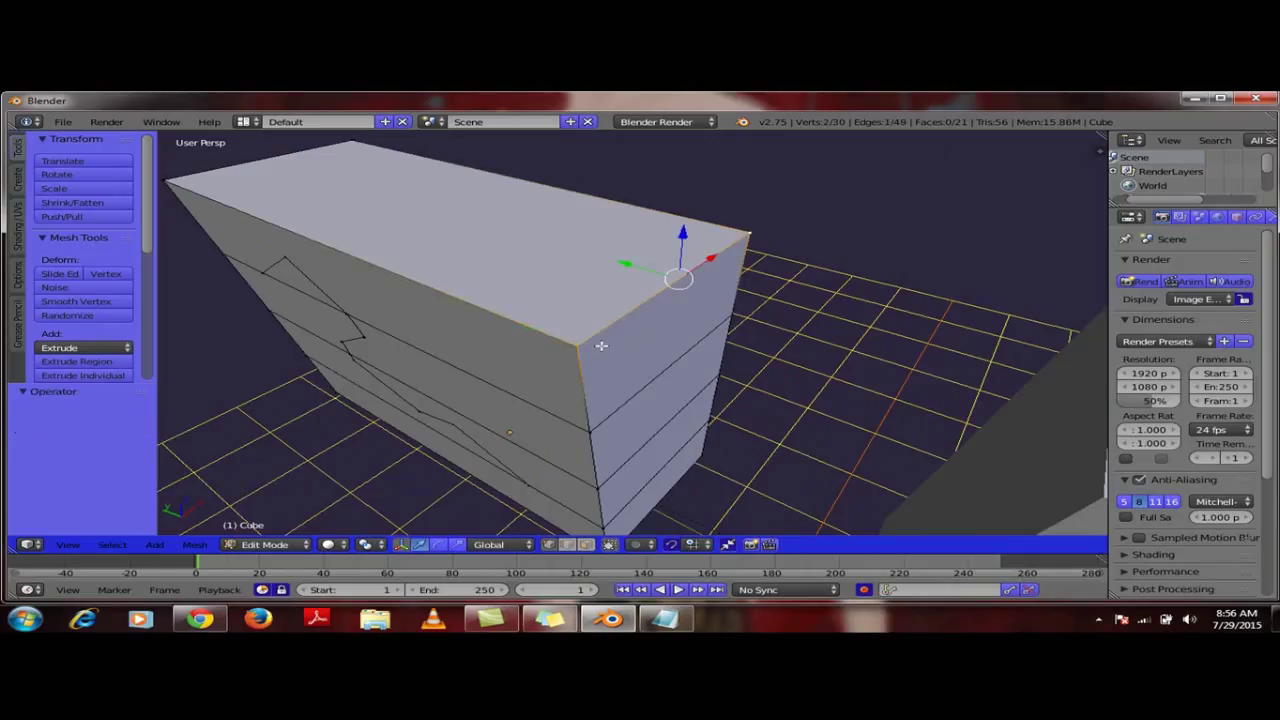
{"action": "right_click", "coordinate": [580, 345]}
{"action": "right_click", "coordinate": [746, 235], "text": "shift"}
{"action": "key", "text": "alt+m"}
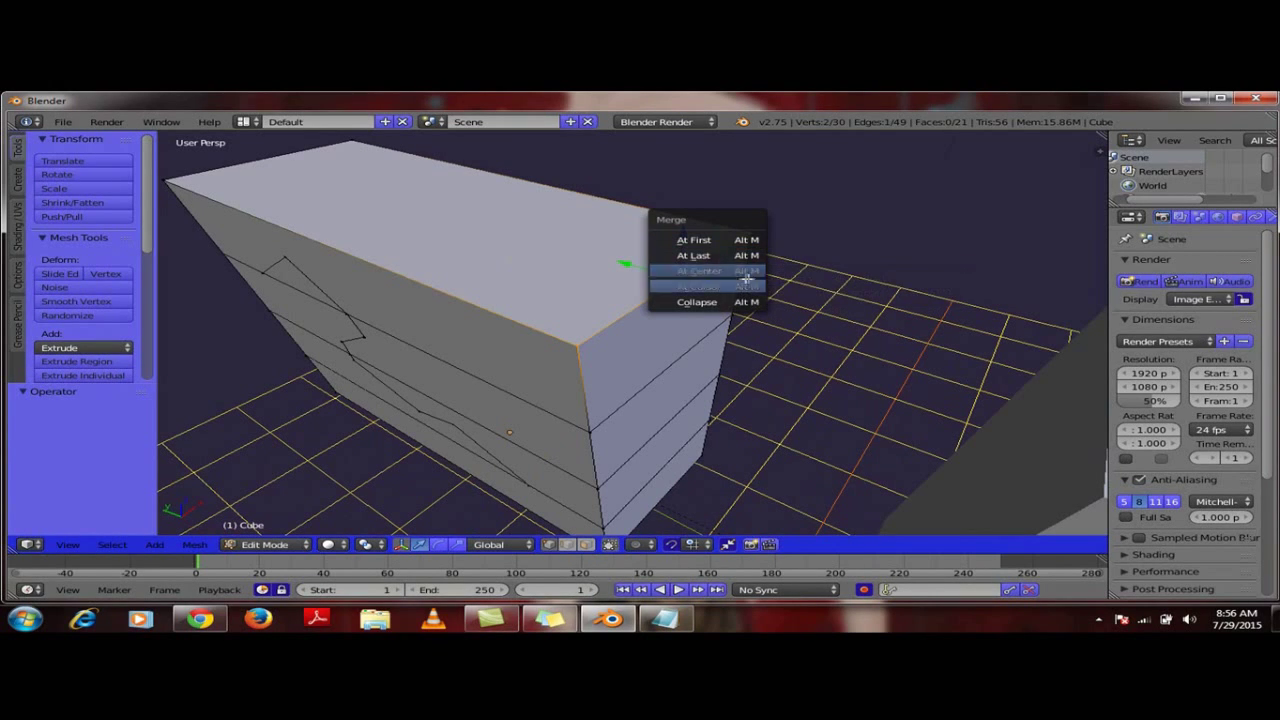
{"action": "left_click", "coordinate": [709, 256]}
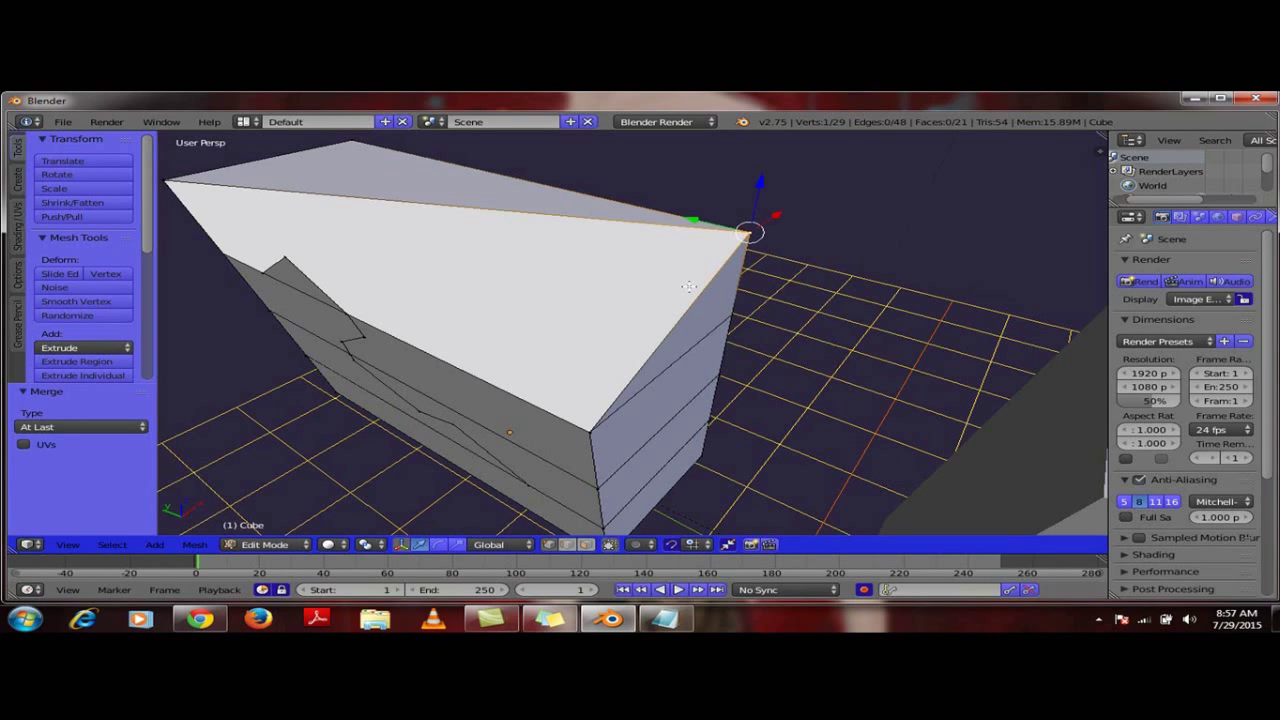
{"action": "key", "text": "ctrl+z"}
{"action": "key", "text": "ctrl+z"}
{"action": "key", "text": "a"}
{"action": "middle_click_drag", "start_coordinate": [689, 287], "coordinate": [584, 374]}
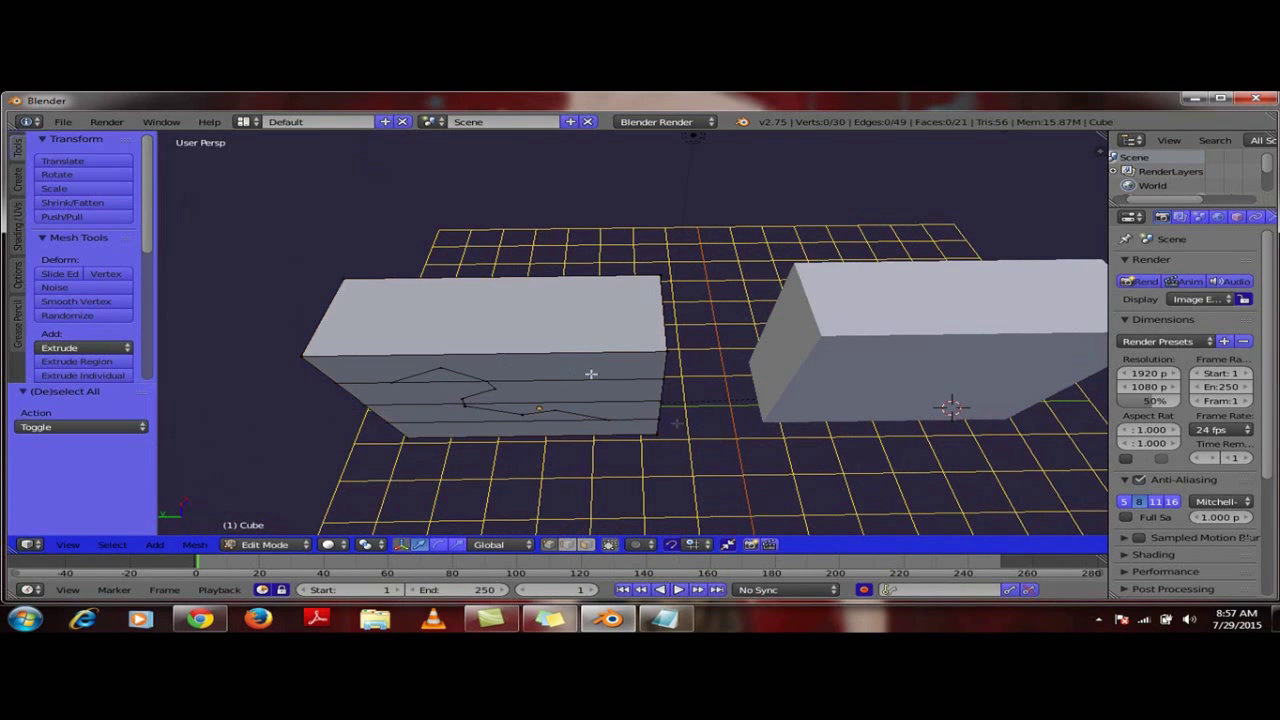
{"action": "scroll", "coordinate": [602, 386], "scroll_direction": "down", "scroll_amount": 3}
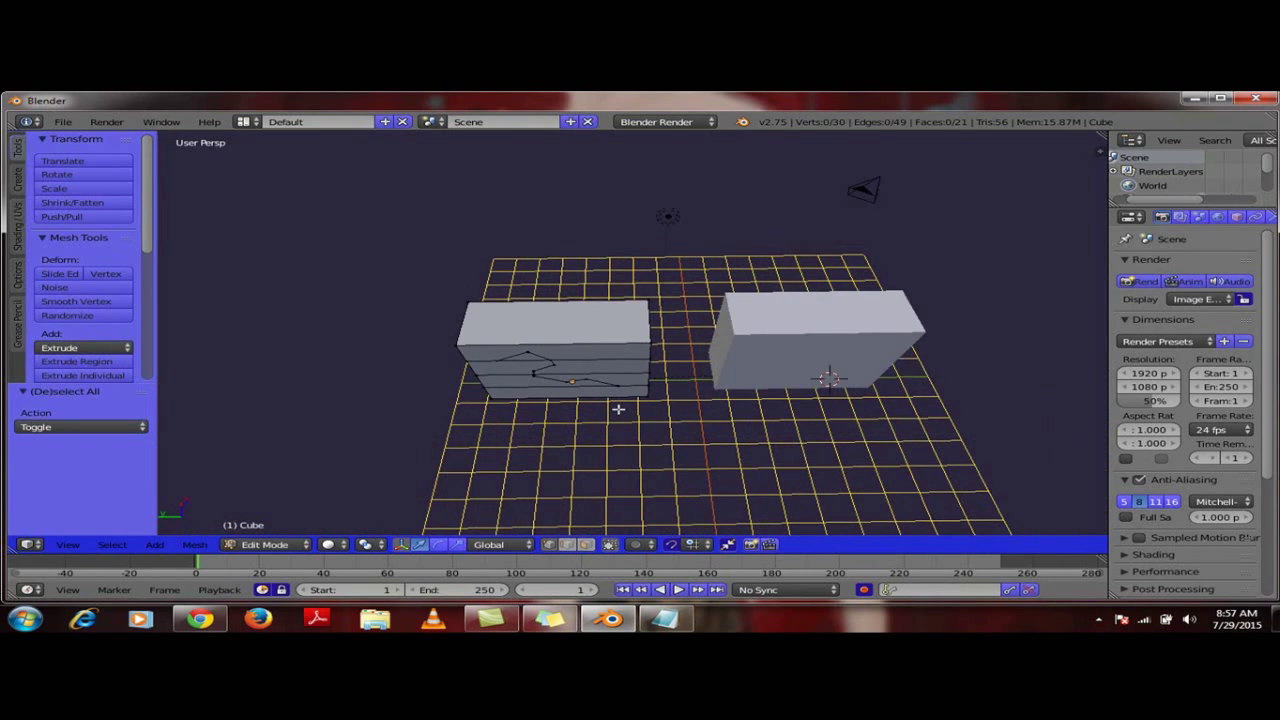
- Return to Object Mode and scale both blocks together to 0.6
{"action": "key", "text": "Tab"}
{"action": "middle_click_drag", "start_coordinate": [606, 431], "coordinate": [603, 345]}
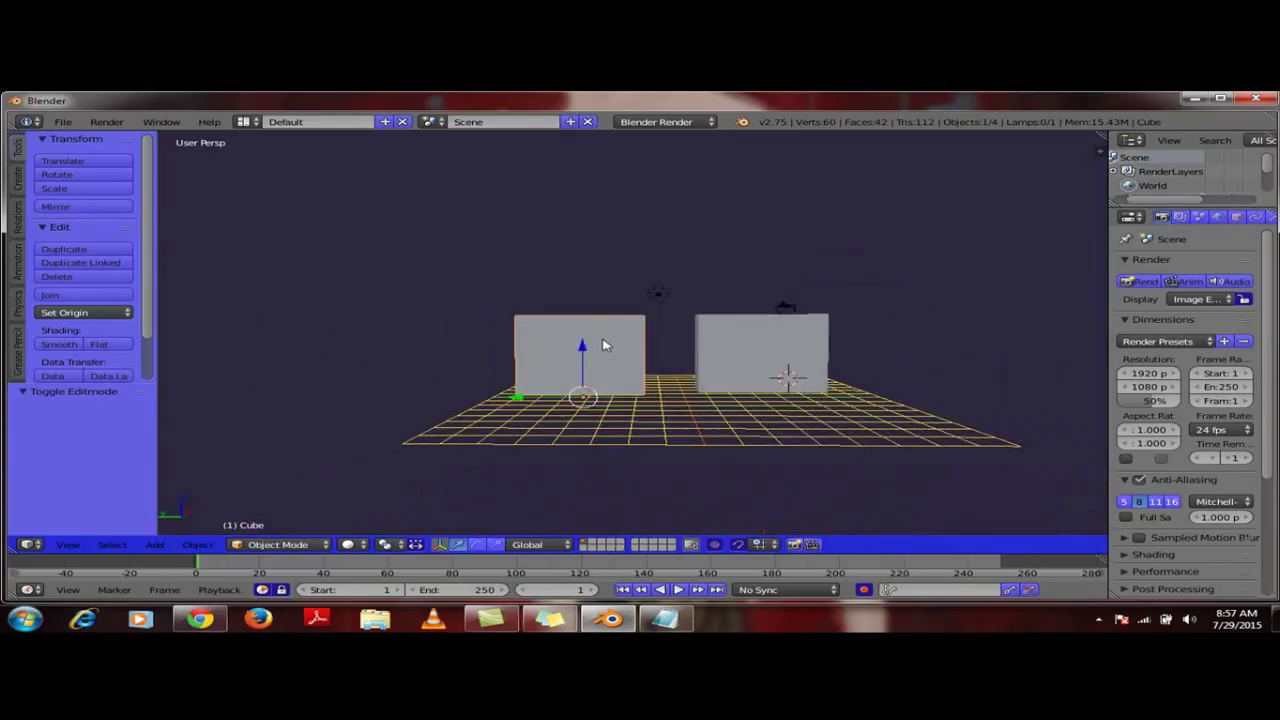
{"action": "key", "text": "s"}
{"action": "left_click", "coordinate": [705, 383]}
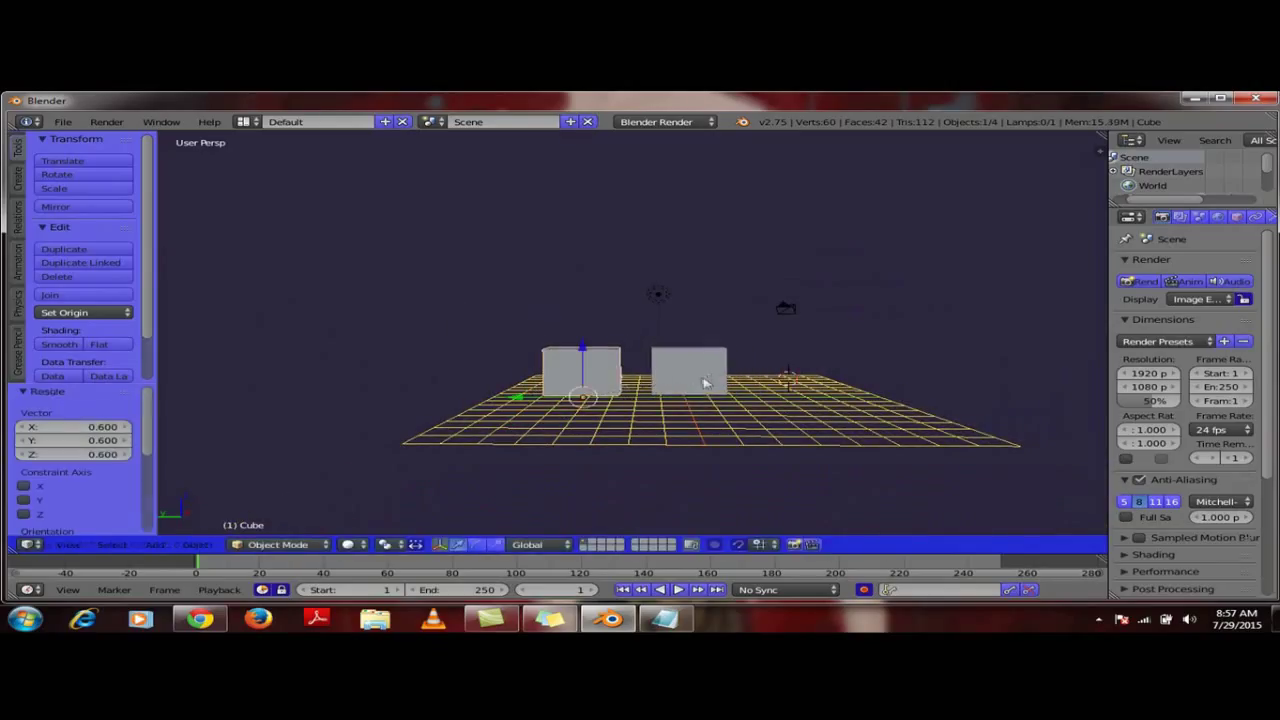
- Raise both blocks 2.224 along Z and shift them -1.524 along Y
{"action": "left_click_drag", "start_coordinate": [576, 357], "coordinate": [584, 321]}
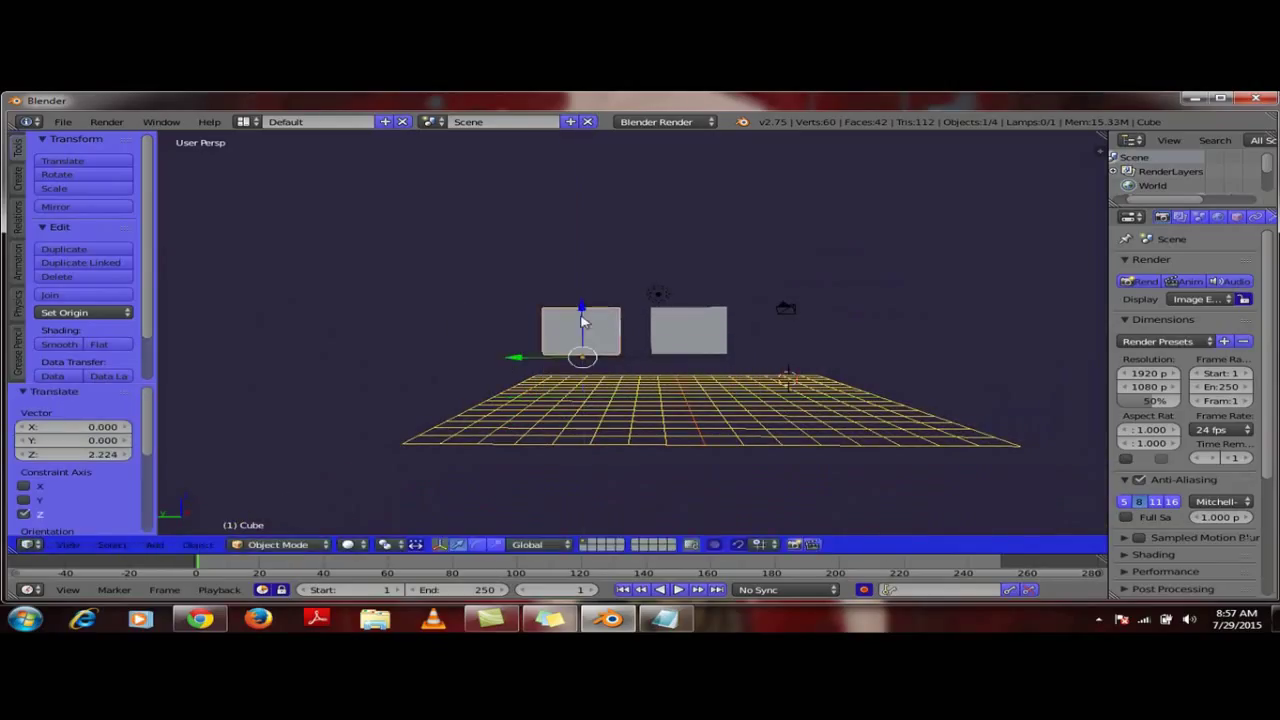
{"action": "left_click_drag", "start_coordinate": [509, 357], "coordinate": [612, 367]}
{"action": "middle_click_drag", "start_coordinate": [612, 367], "coordinate": [680, 480]}
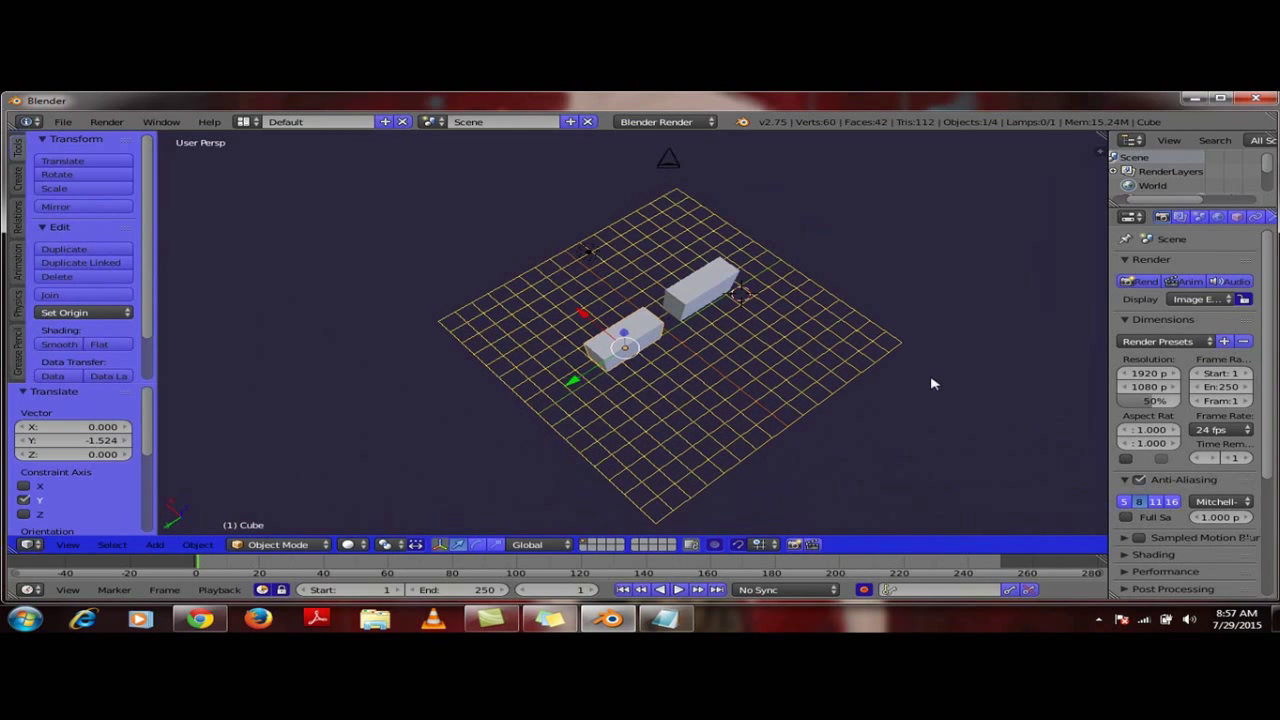